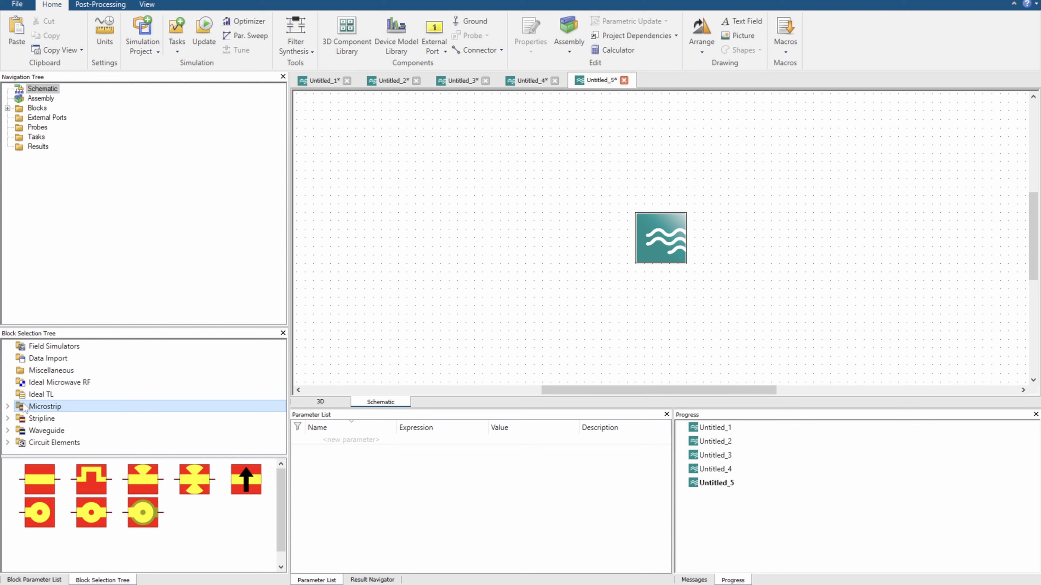
# Move the 3D simulation block up and place a microstrip line from the Microstrip library below and beside it
pyautogui.click(7, 407)
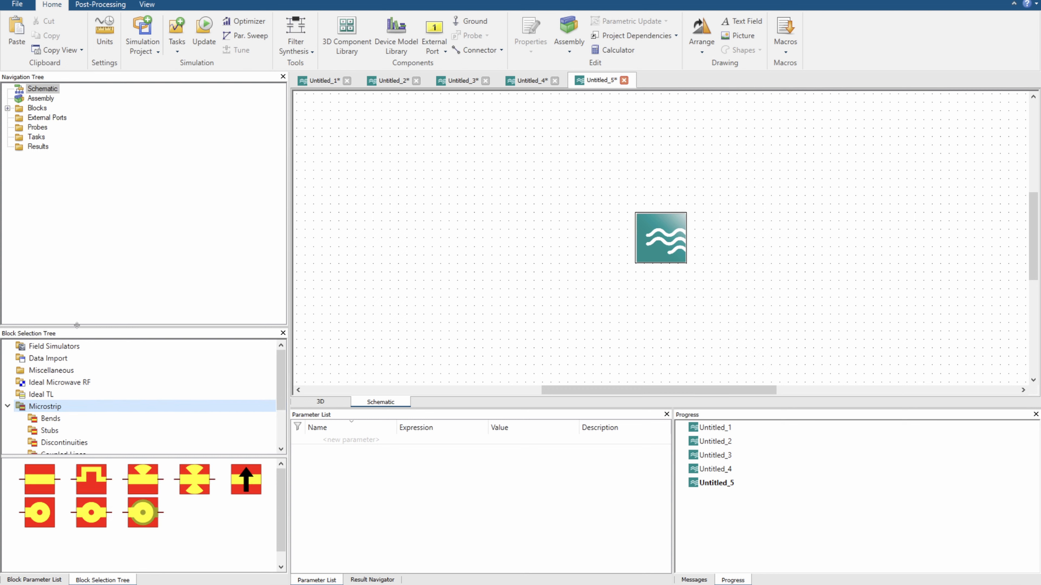
pyautogui.moveTo(83, 327); pyautogui.dragTo(83, 205)
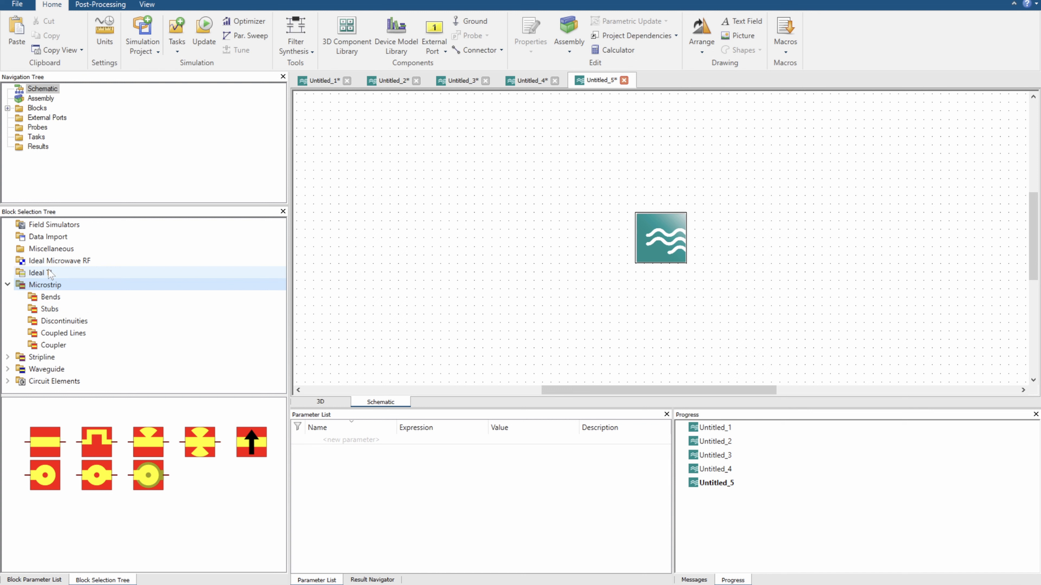
pyautogui.moveTo(635, 246); pyautogui.dragTo(624, 188)
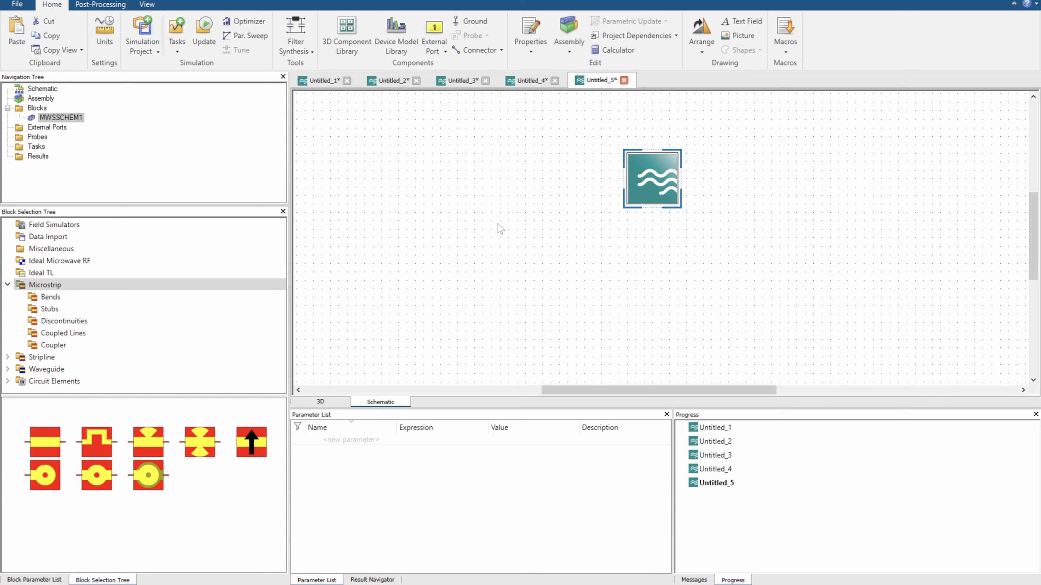
pyautogui.click(62, 298)
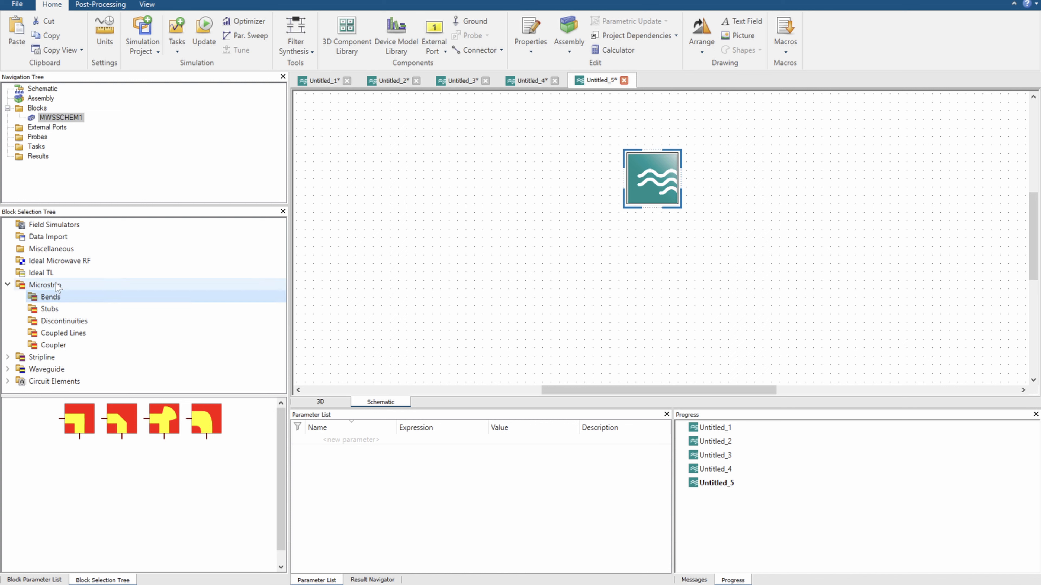
pyautogui.click(65, 288)
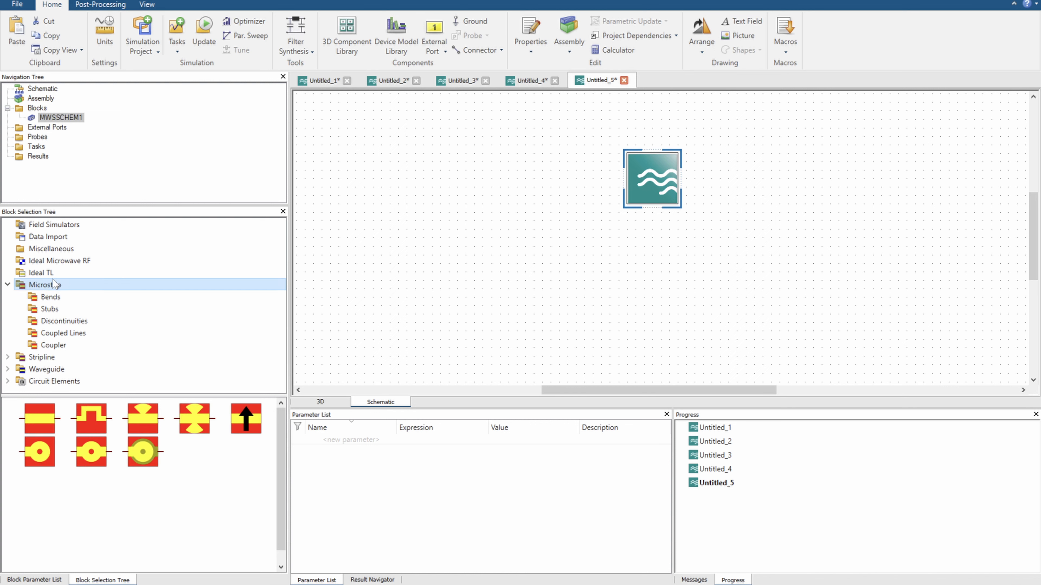
pyautogui.moveTo(49, 421); pyautogui.dragTo(525, 299)
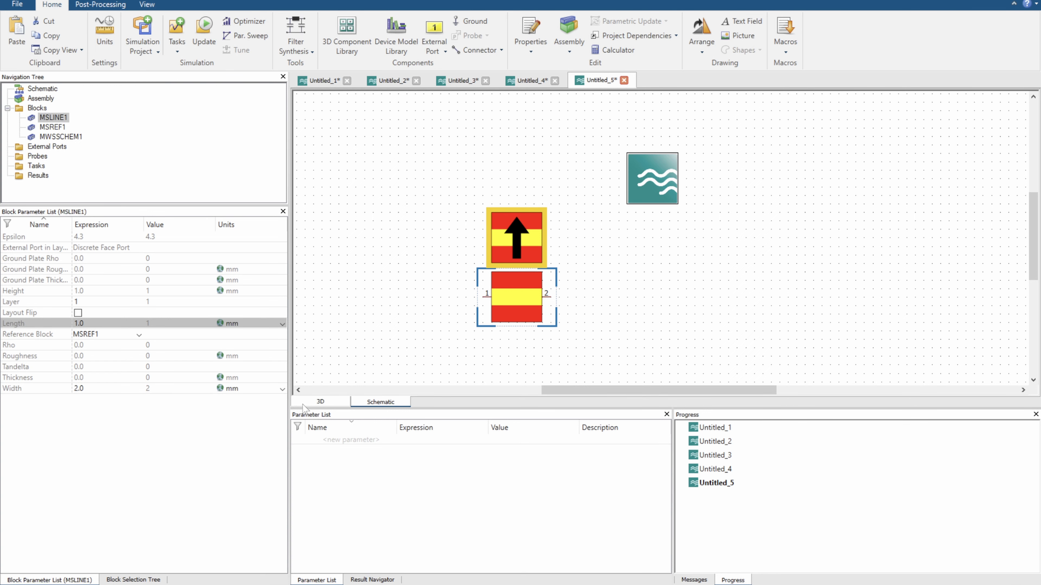
# Examine the analytical line impedance calculation for a Thin Microstrip in the 3D view, including its phase shift, and return to the schematic
pyautogui.click(320, 401)
pyautogui.click(692, 21)
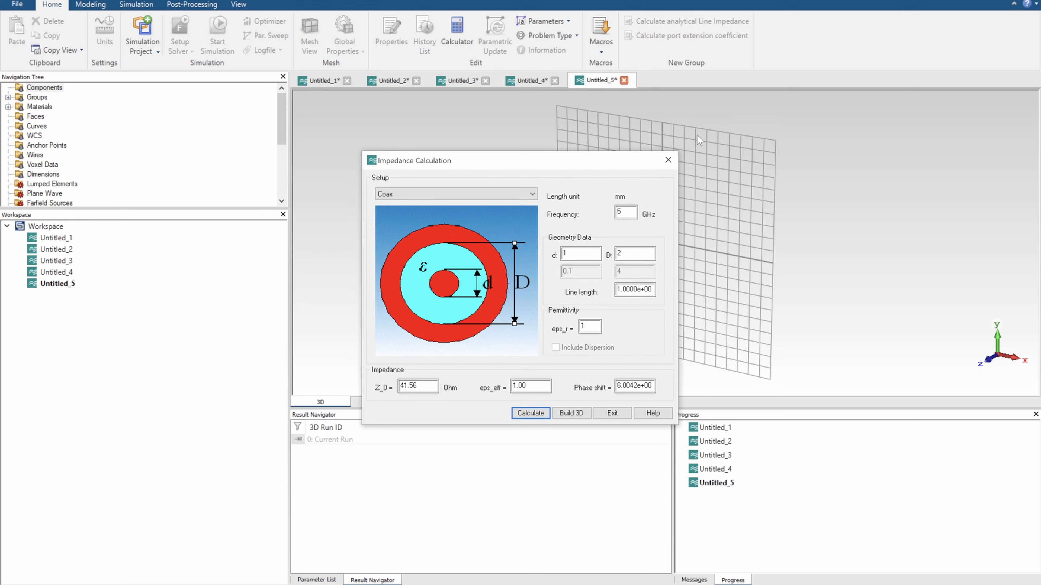
pyautogui.click(509, 196)
pyautogui.click(443, 244)
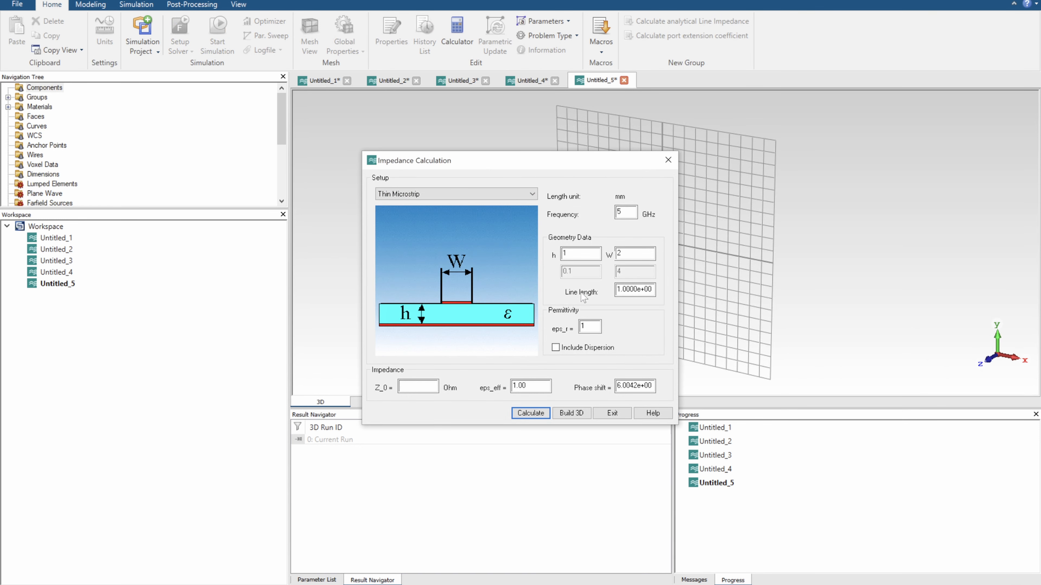
pyautogui.doubleClick(638, 386)
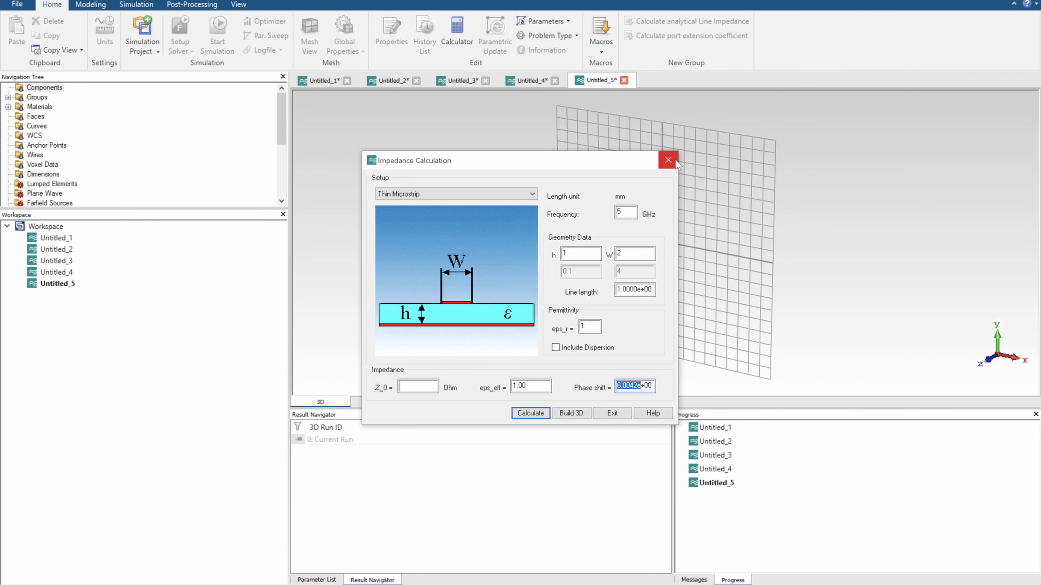
pyautogui.click(612, 413)
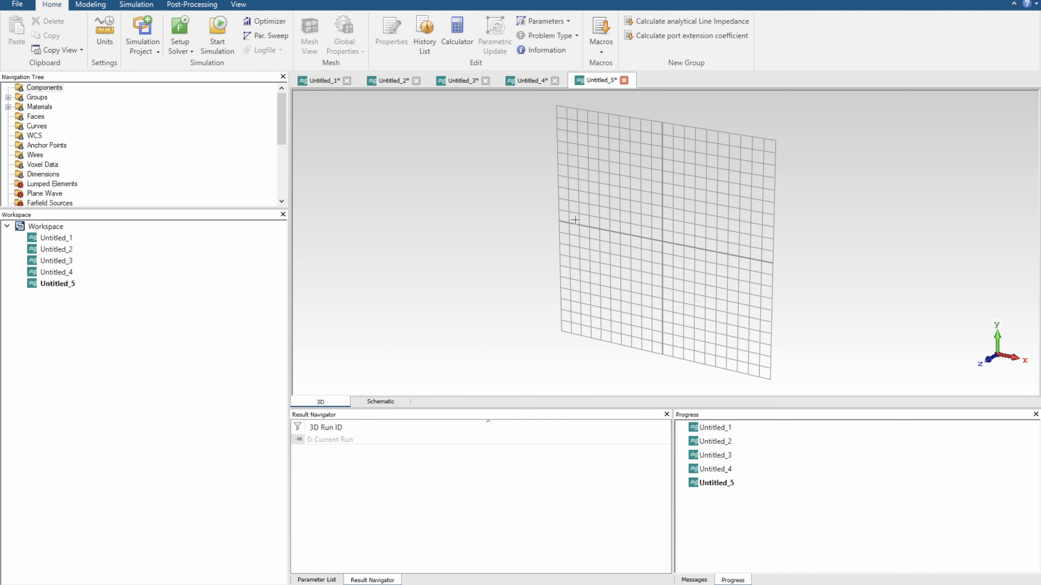
pyautogui.click(381, 402)
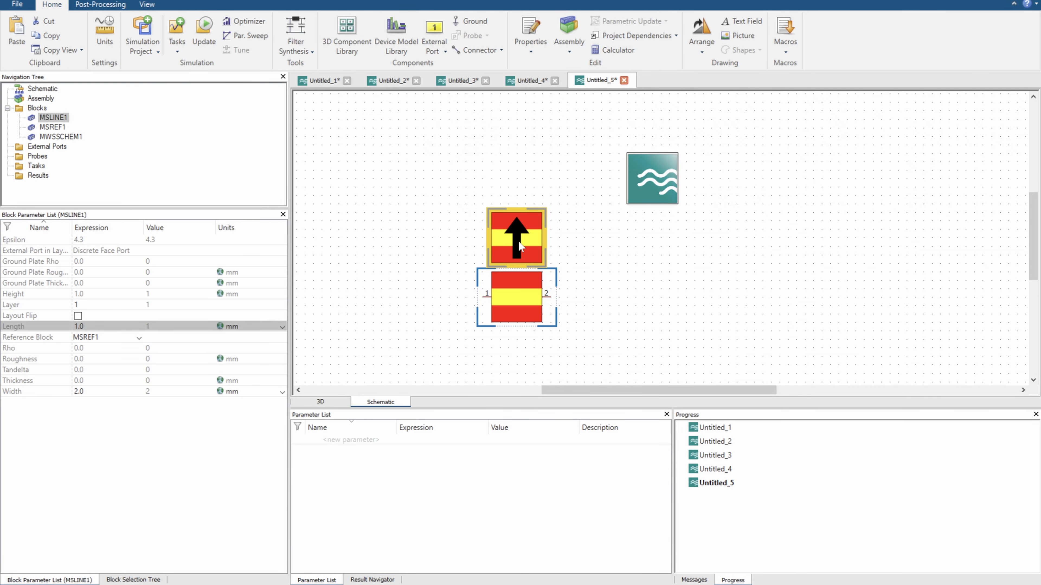
# Move the microstrip reference block up and place two copies of the microstrip line in a row beside the first
pyautogui.moveTo(518, 241); pyautogui.dragTo(517, 189)
pyautogui.click(522, 296)
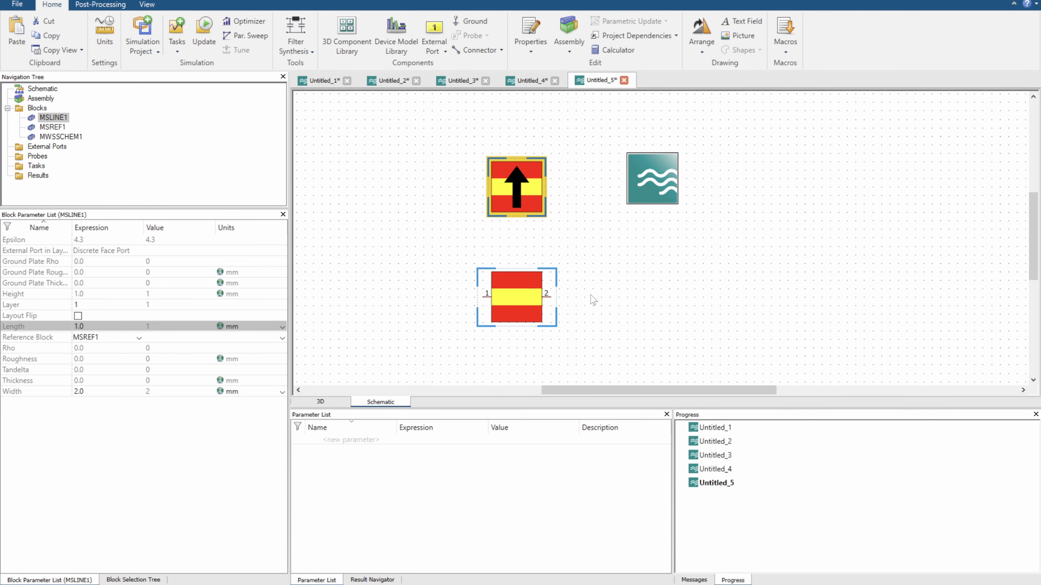
pyautogui.hotkey('ctrl', 'v')
pyautogui.click(623, 297)
pyautogui.hotkey('ctrl', 'v')
pyautogui.click(739, 297)
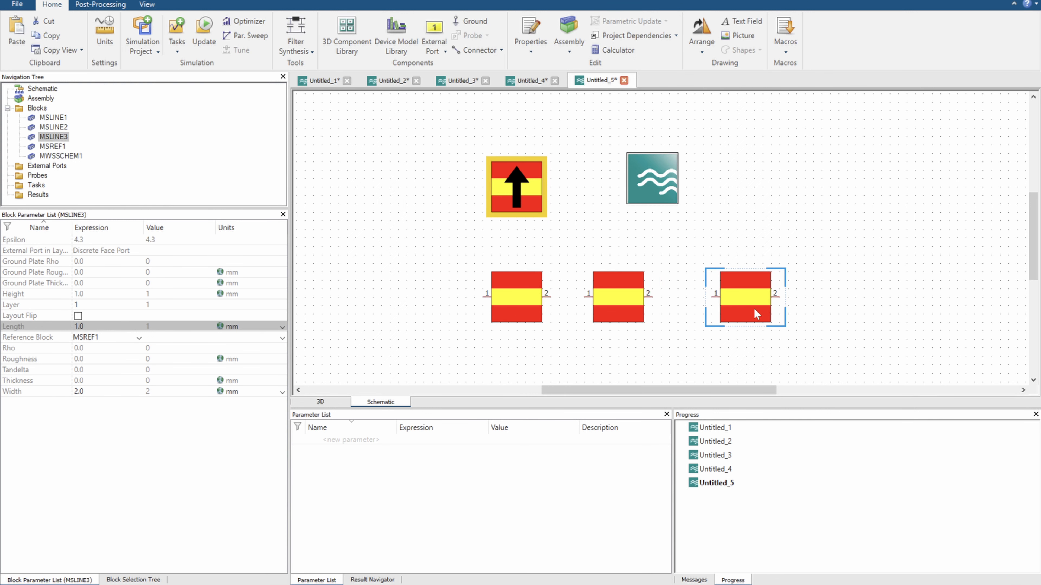
# Even out the spacing of the middle microstrip line and place a fourth copy of the line below it
pyautogui.scroll(-2, 766, 213)
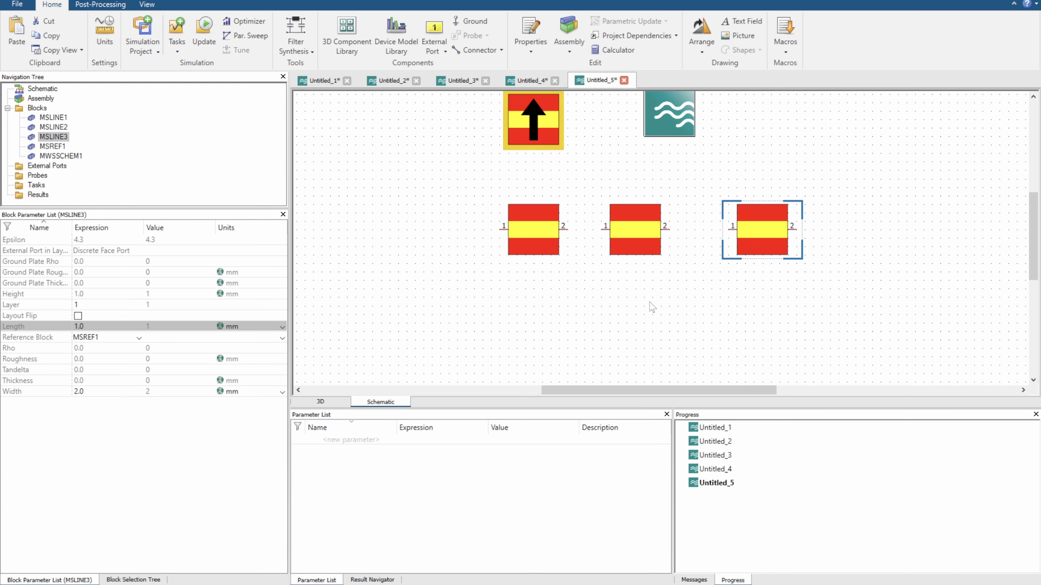
pyautogui.moveTo(648, 239); pyautogui.dragTo(657, 238)
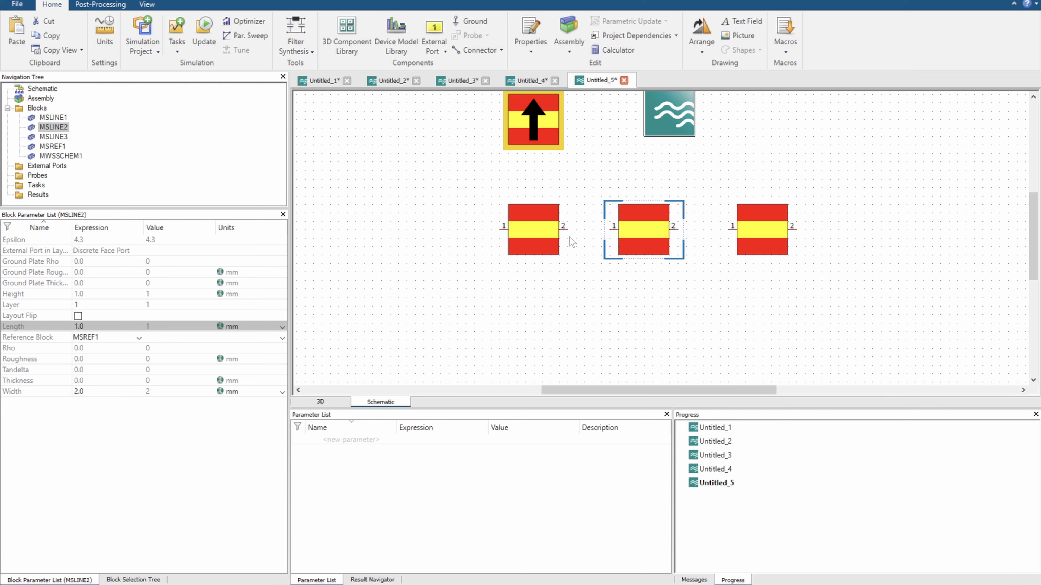
pyautogui.click(543, 244)
pyautogui.hotkey('ctrl', 'v')
pyautogui.click(643, 336)
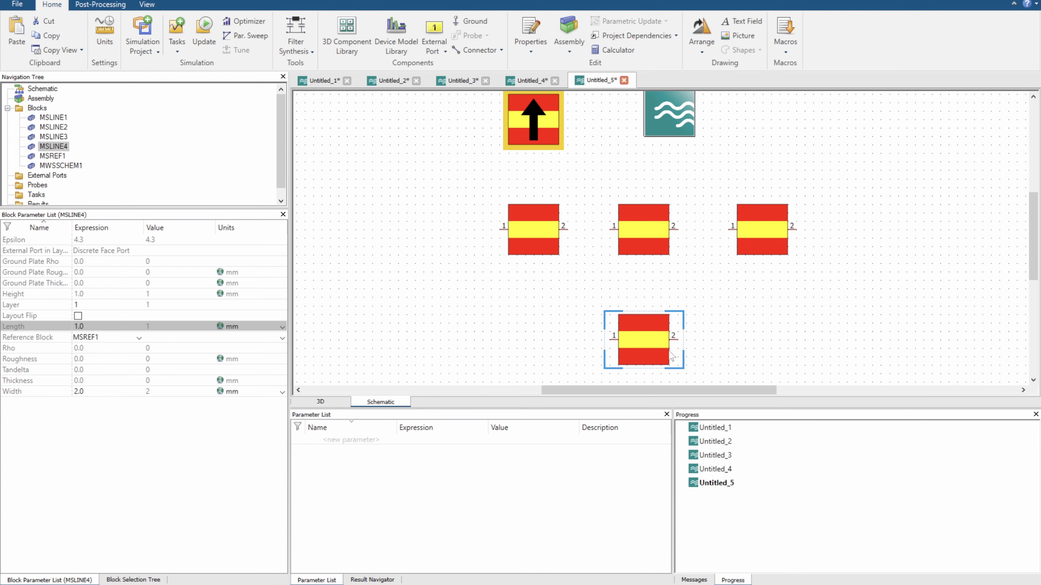
# Place a resistor from the Circuit Elements library to the right of the lower microstrip line
pyautogui.scroll(-1, 743, 352)
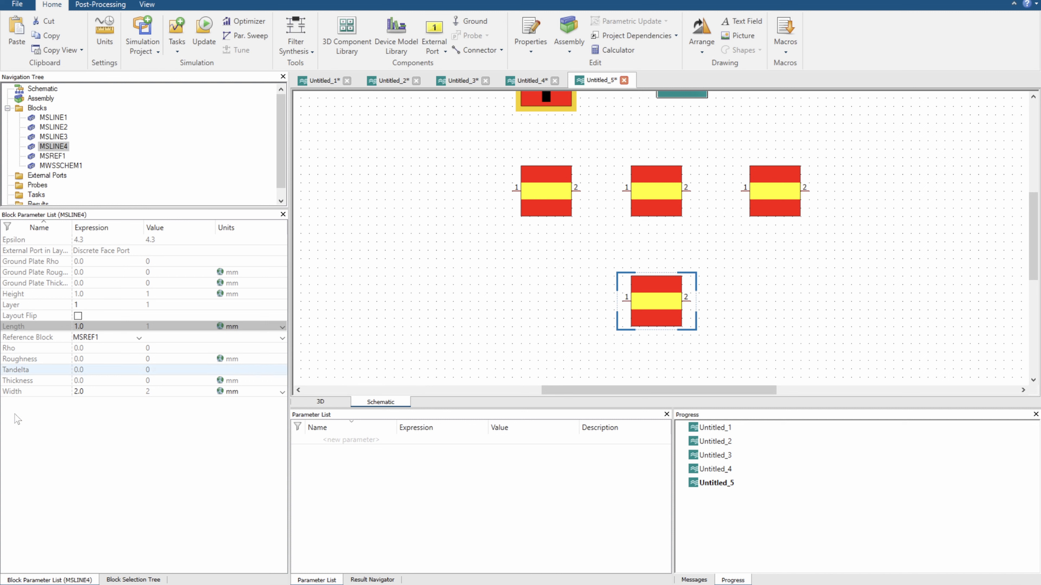
pyautogui.click(119, 579)
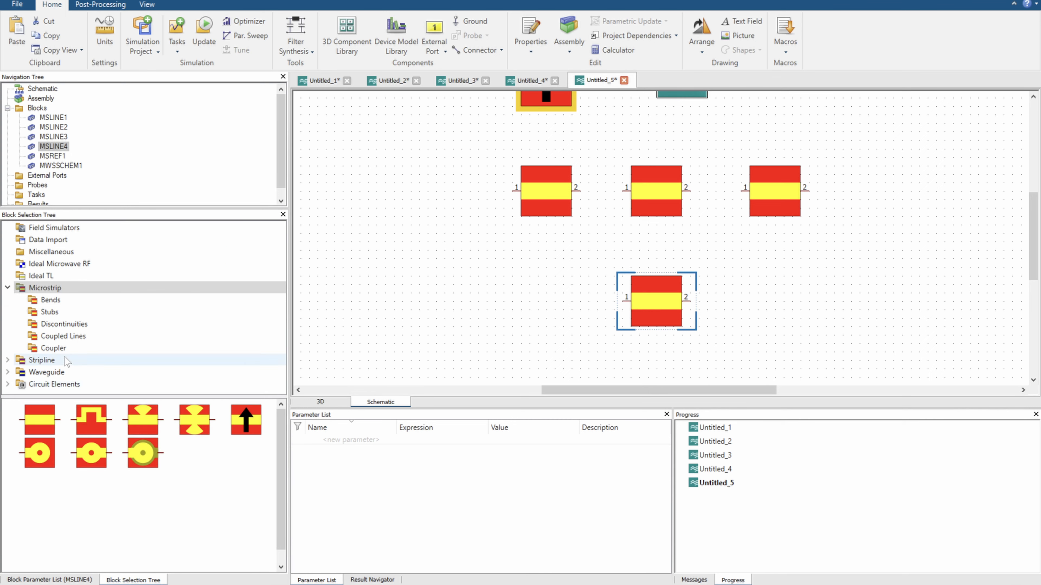
pyautogui.click(62, 384)
pyautogui.moveTo(445, 389); pyautogui.dragTo(769, 307)
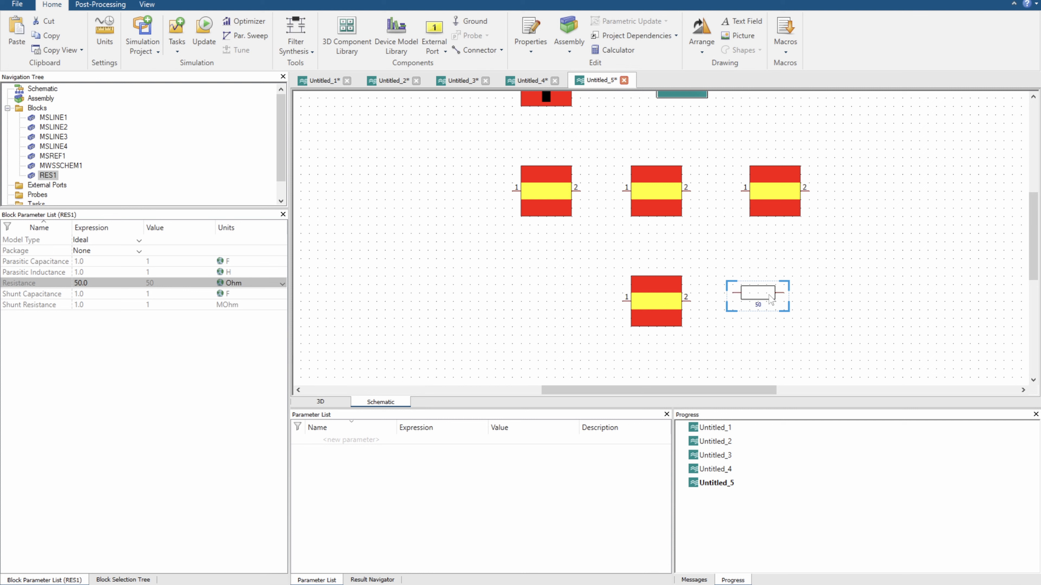
# Set the resistor's resistance to a new parameter R with the value 250
pyautogui.click(100, 283)
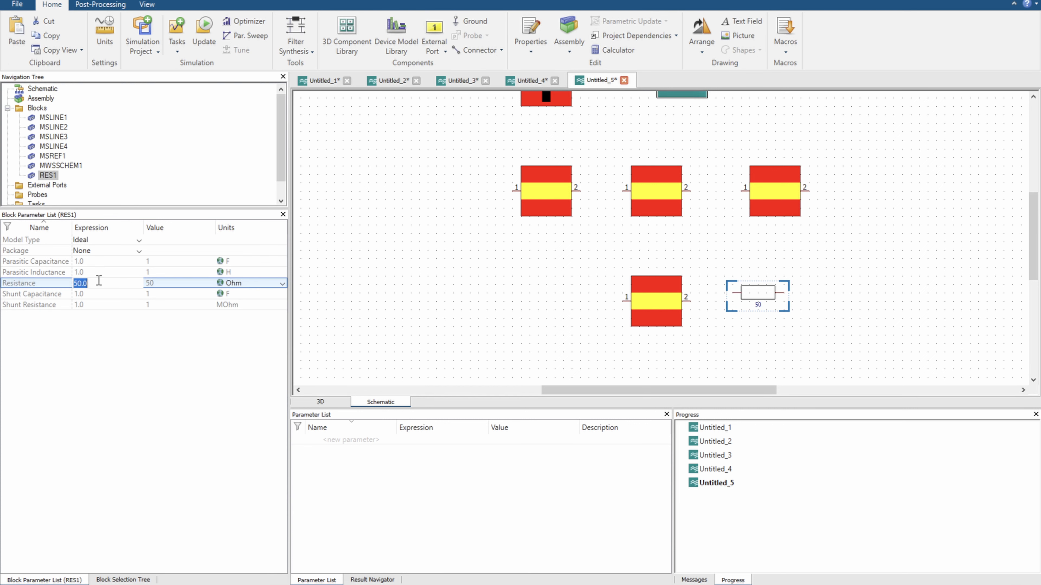
pyautogui.write('R=')
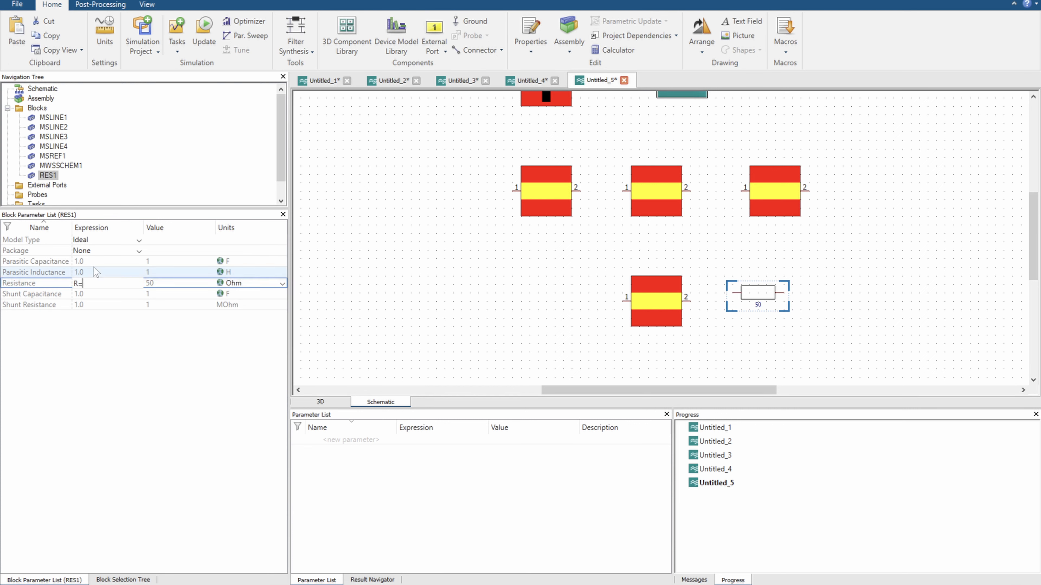
pyautogui.press('Return')
pyautogui.write('250')
pyautogui.press('Return')
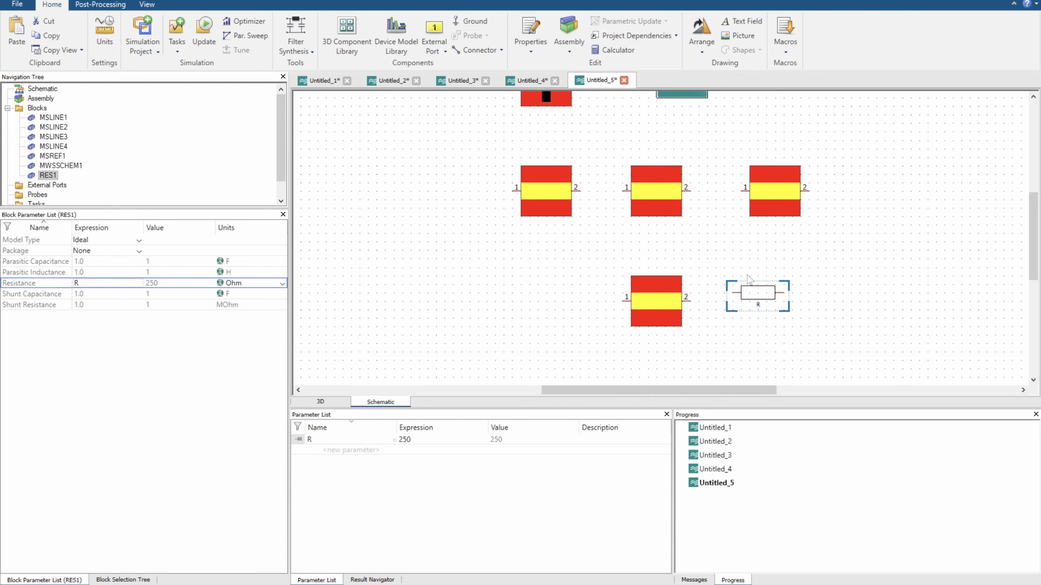
# Connect the resistor to port 2 of the lower microstrip line and ground the resistor's other end
pyautogui.moveTo(749, 296); pyautogui.dragTo(689, 301)
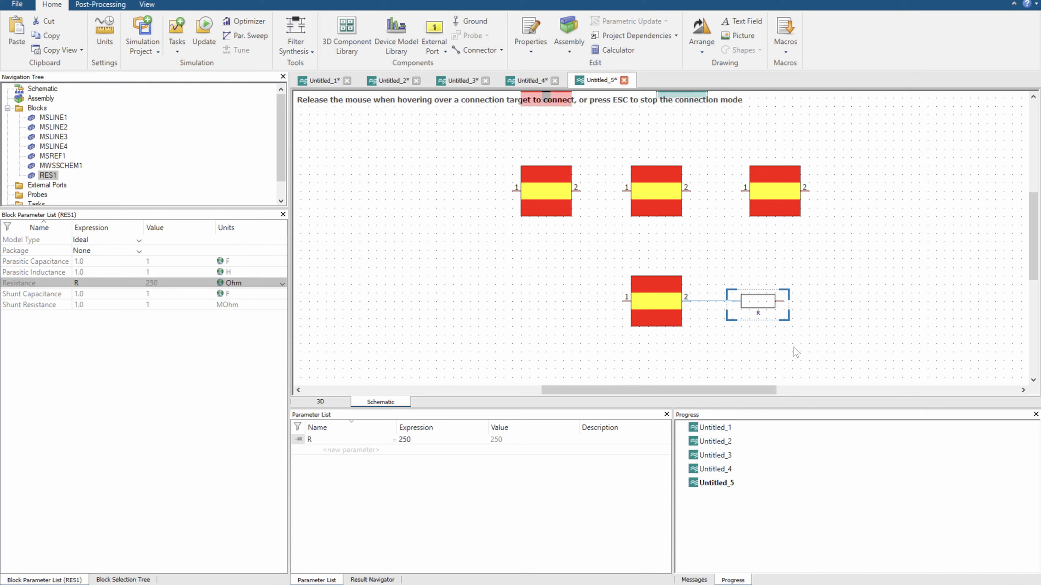
pyautogui.press('g')
pyautogui.click(789, 343)
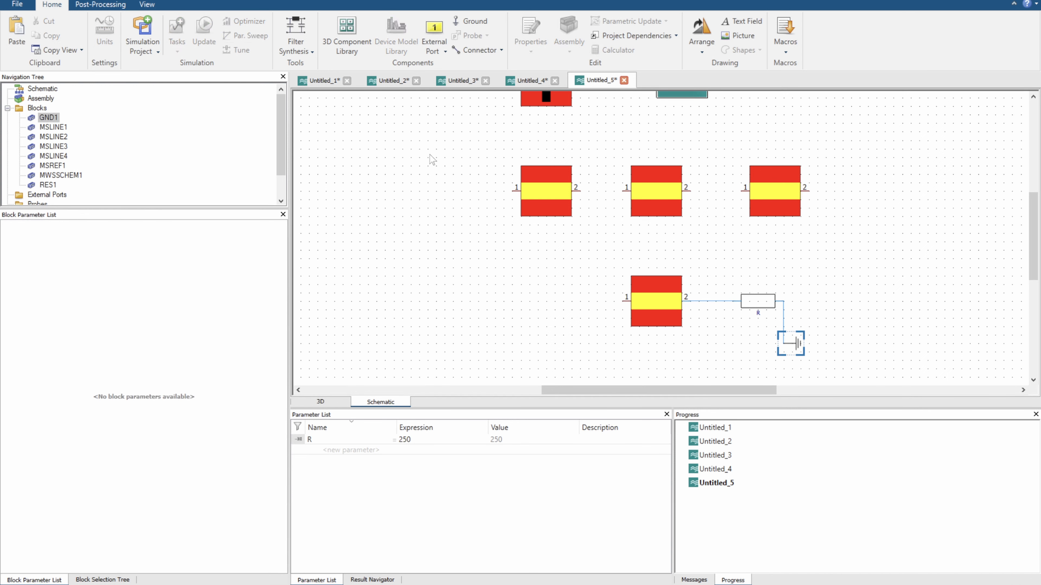
# Attach an external port to port 1 of the lower microstrip line and shift that line slightly to the left
pyautogui.click(430, 41)
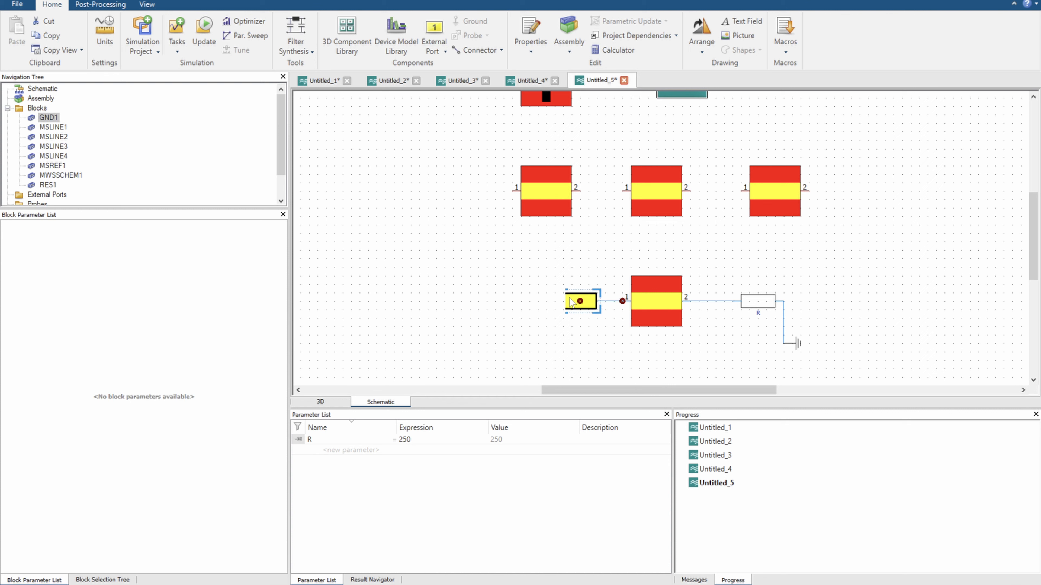
pyautogui.click(549, 321)
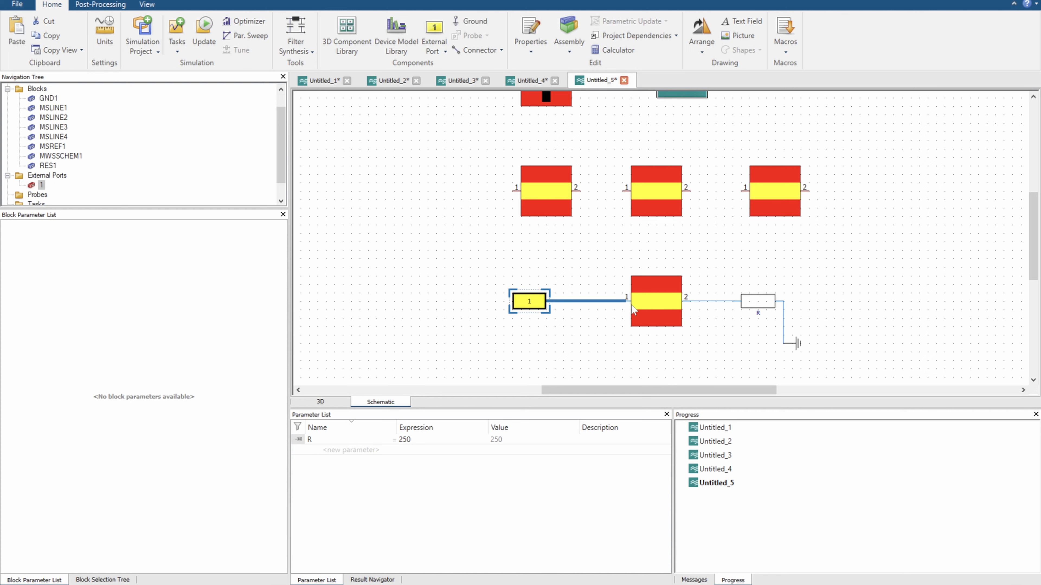
pyautogui.moveTo(643, 306); pyautogui.dragTo(635, 305)
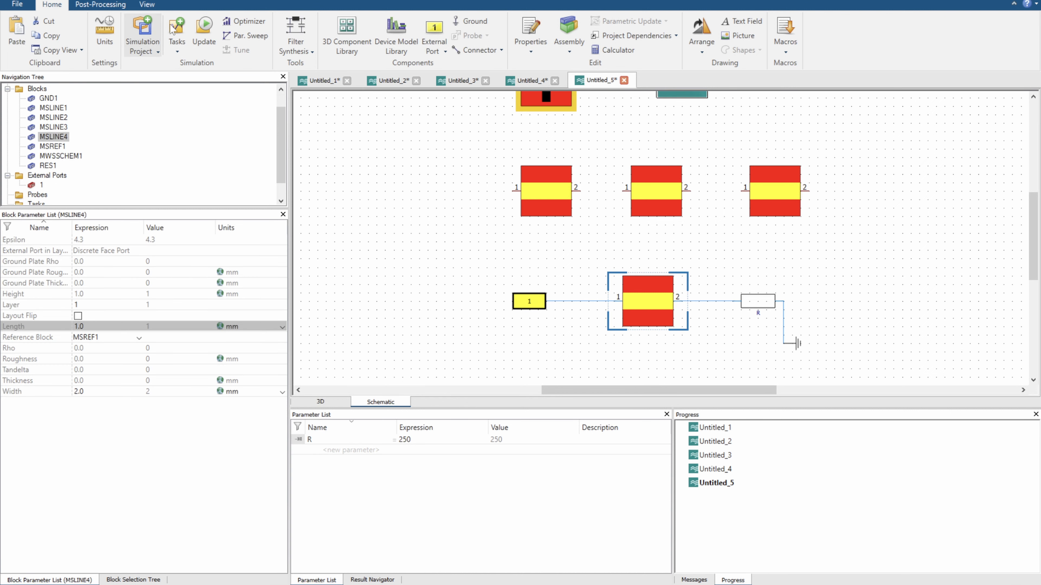
# Create an S-Parameters simulation task and edit its maximum frequency
pyautogui.click(174, 29)
pyautogui.click(475, 167)
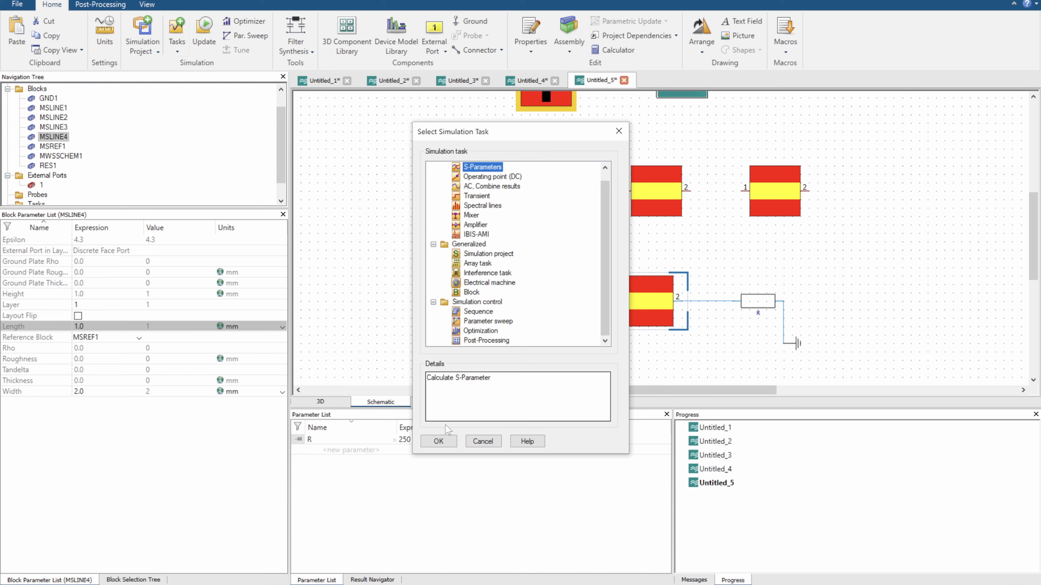
pyautogui.click(450, 440)
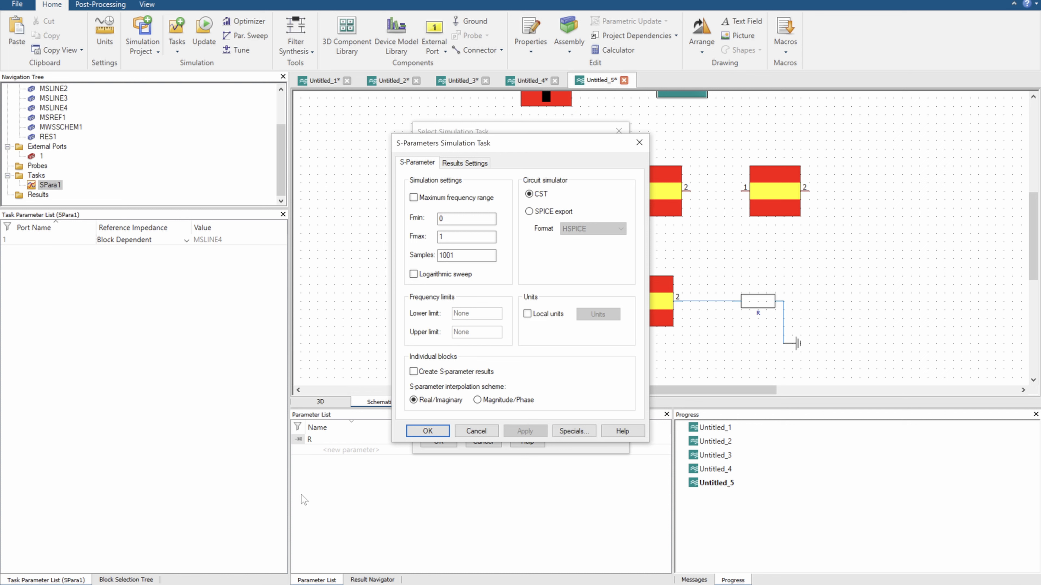
pyautogui.click(467, 217)
pyautogui.click(450, 255)
pyautogui.click(447, 238)
pyautogui.write('0')
pyautogui.click(446, 256)
pyautogui.click(427, 431)
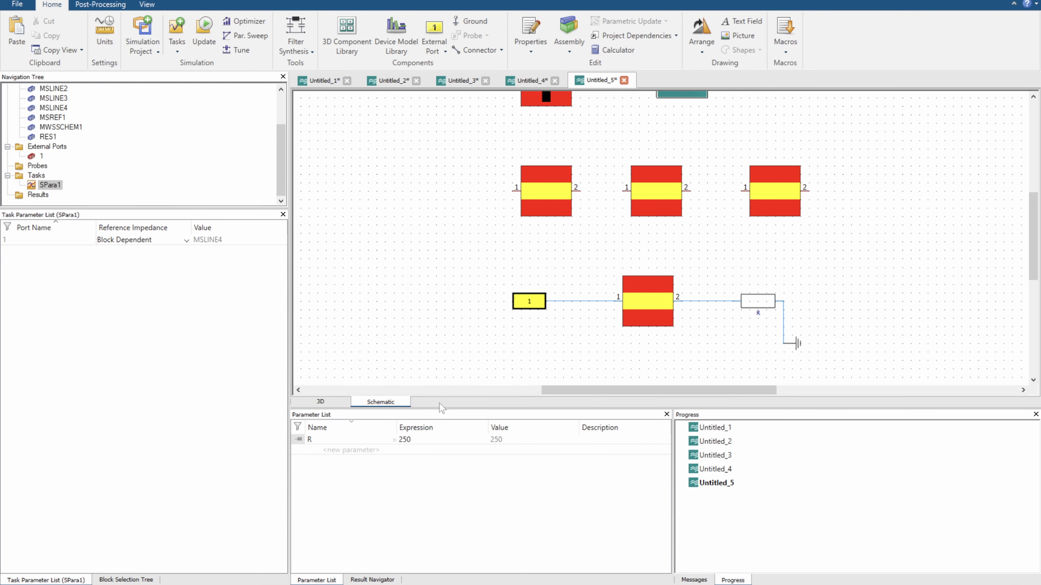
# Check the external port and the lower microstrip line's block parameters, including its Epsilon
pyautogui.click(529, 299)
pyautogui.click(432, 373)
pyautogui.click(623, 316)
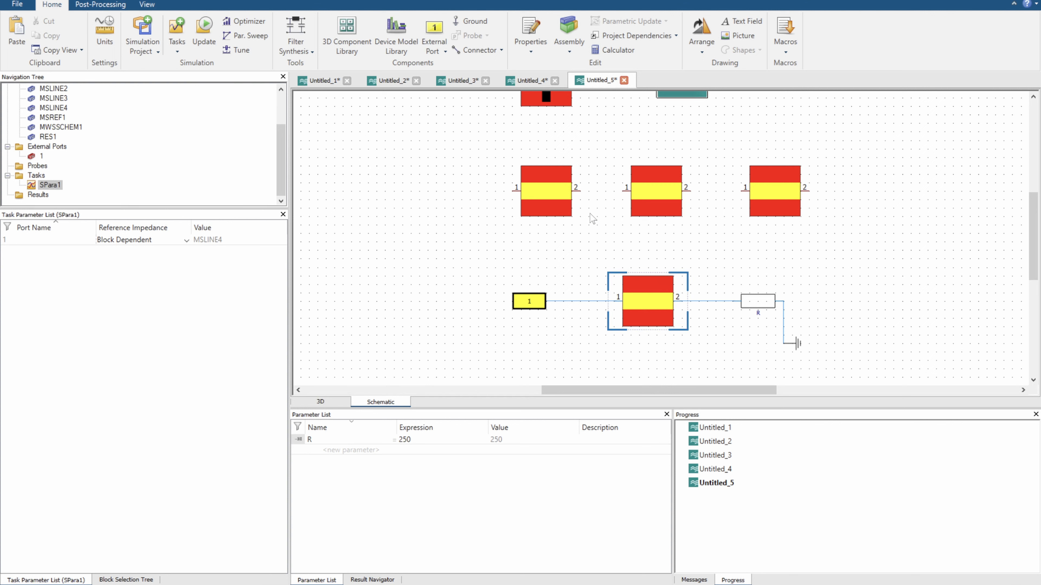
pyautogui.click(571, 219)
pyautogui.click(627, 314)
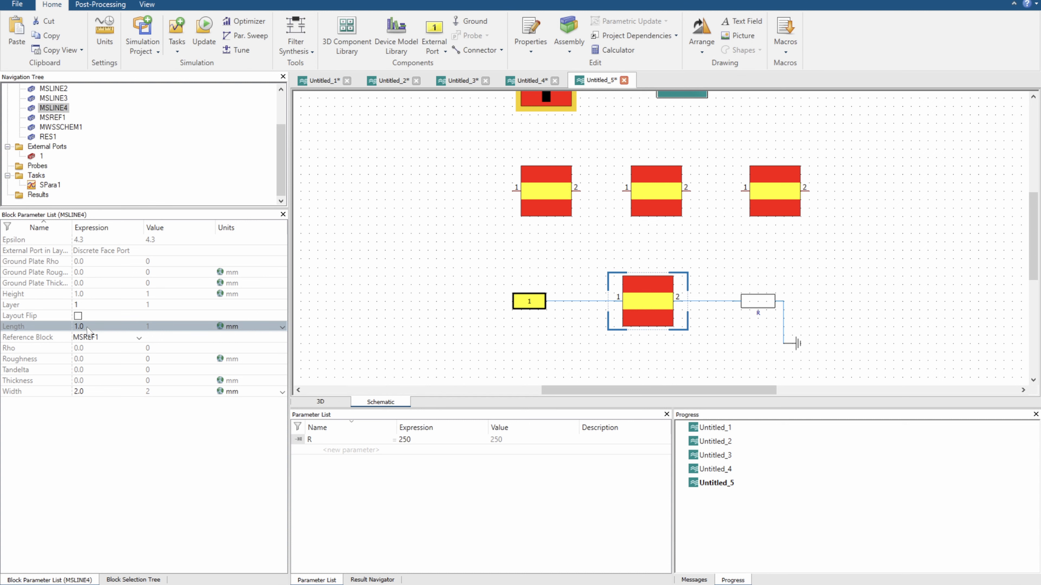
pyautogui.click(91, 241)
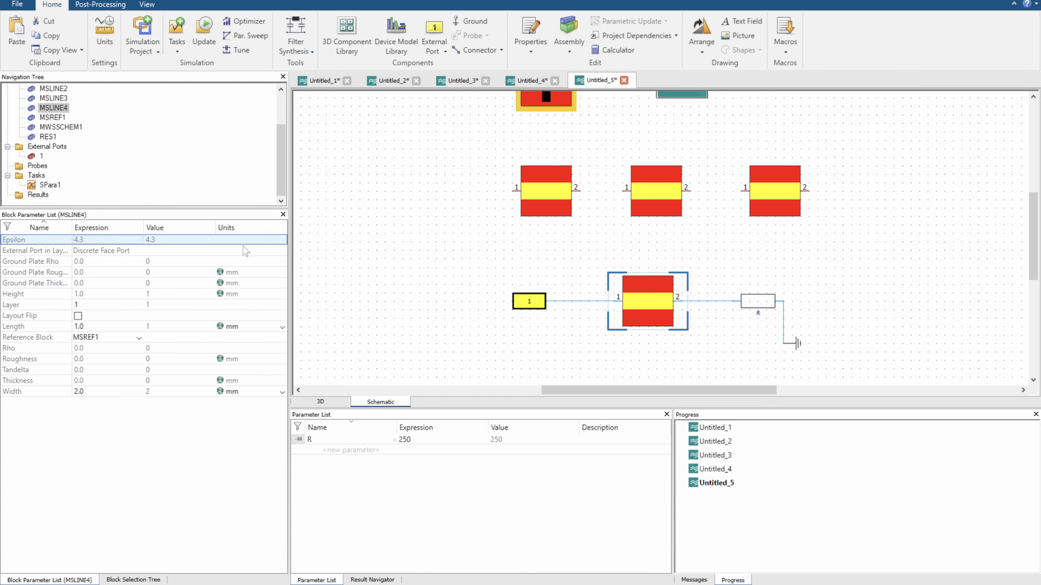
# Check the microstrip reference block's parameters, including its Epsilon and substrate height
pyautogui.click(556, 119)
pyautogui.moveTo(585, 148); pyautogui.dragTo(618, 239)
pyautogui.click(582, 174)
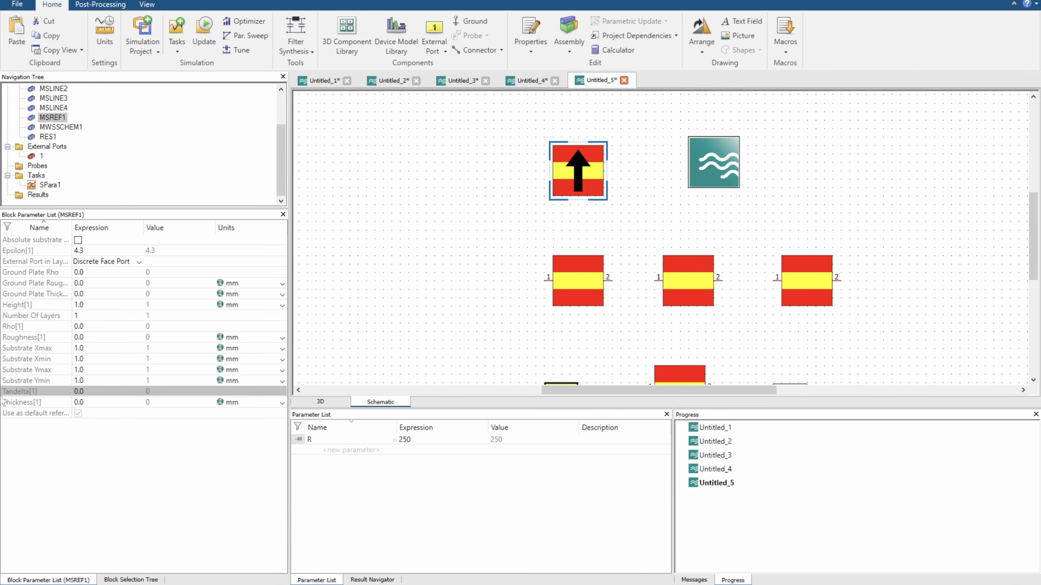
pyautogui.click(84, 251)
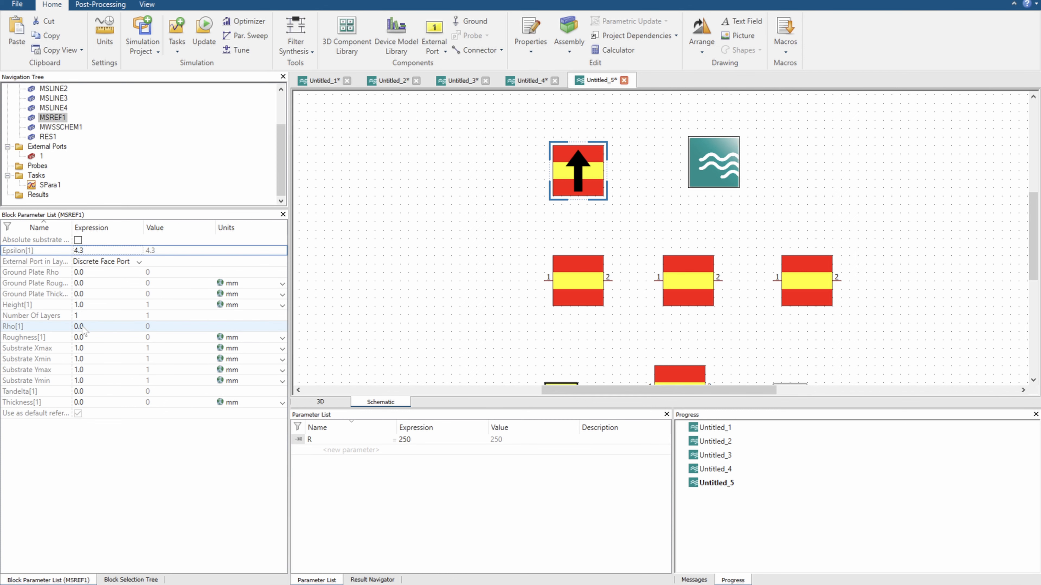
pyautogui.click(84, 305)
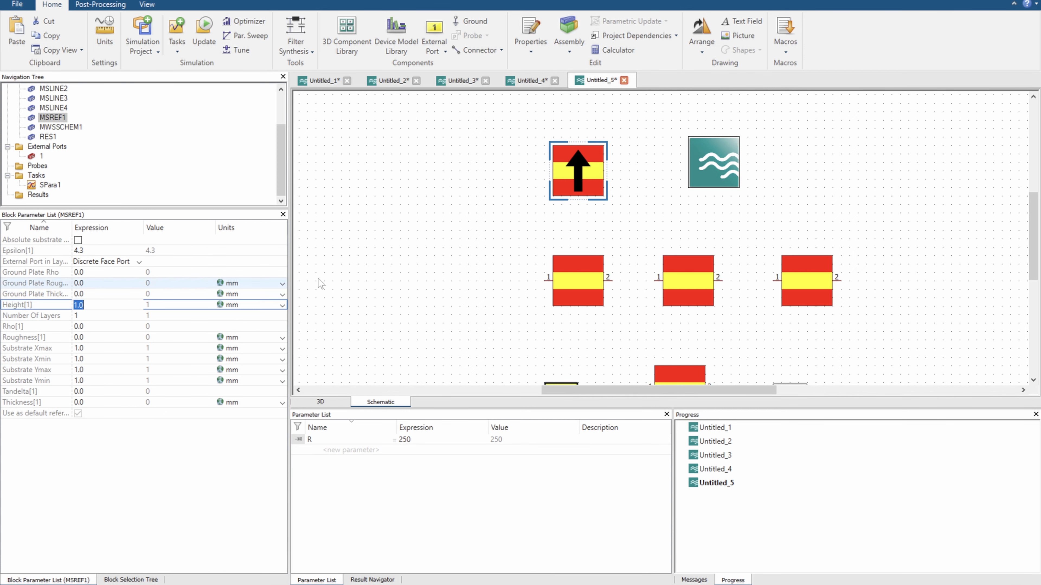
pyautogui.click(412, 254)
# Set the length of the lower microstrip line to a new parameter qwl_ms with a value of 5
pyautogui.scroll(-3, 439, 279)
pyautogui.click(666, 307)
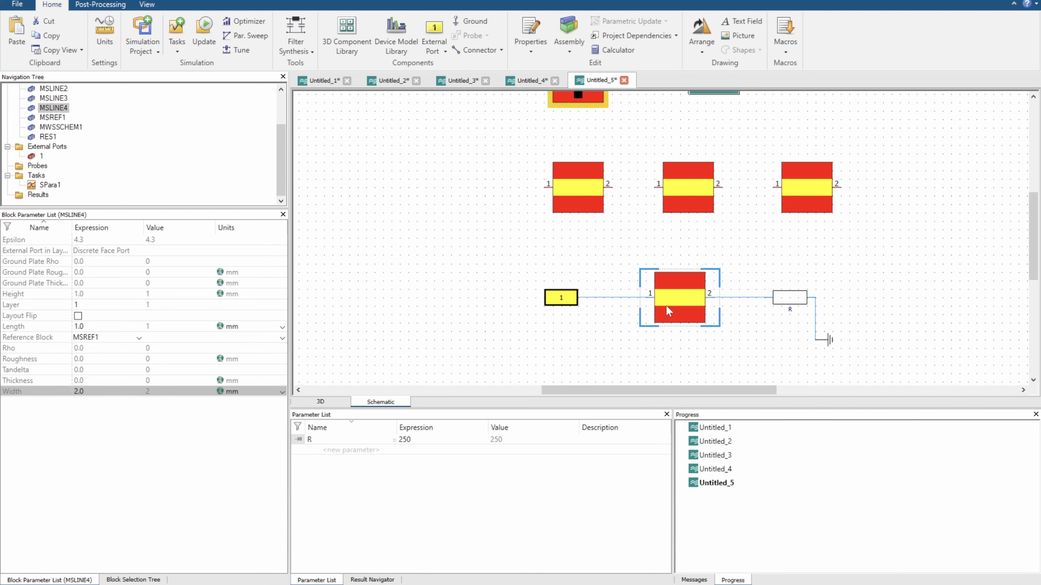
pyautogui.click(84, 326)
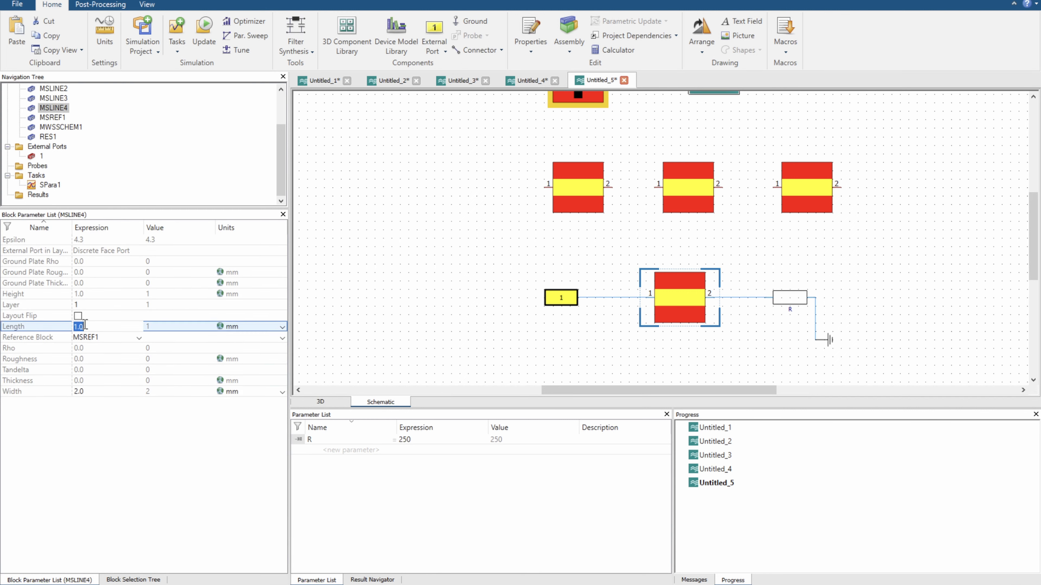
pyautogui.write('qw')
pyautogui.press('Return')
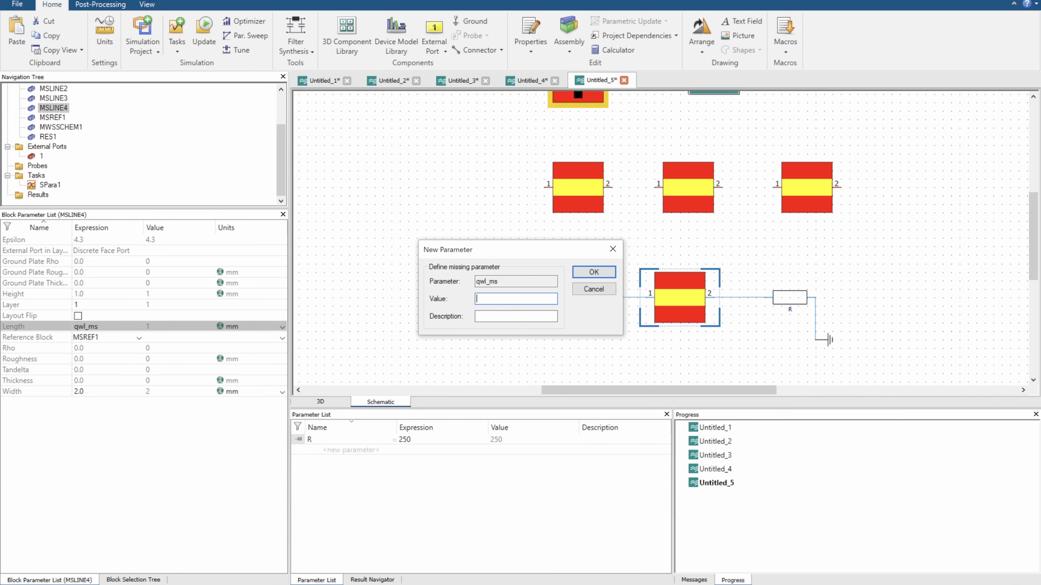
pyautogui.write('5')
pyautogui.press('Return')
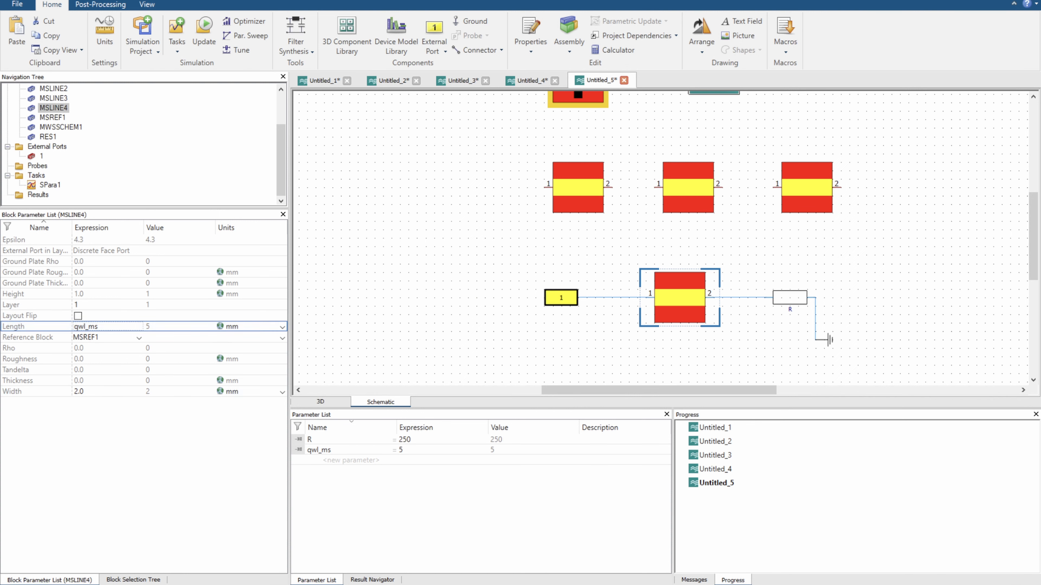
# Set the lower microstrip line's width to a new parameter qwl_ms_width with a value of 0.2
pyautogui.click(102, 392)
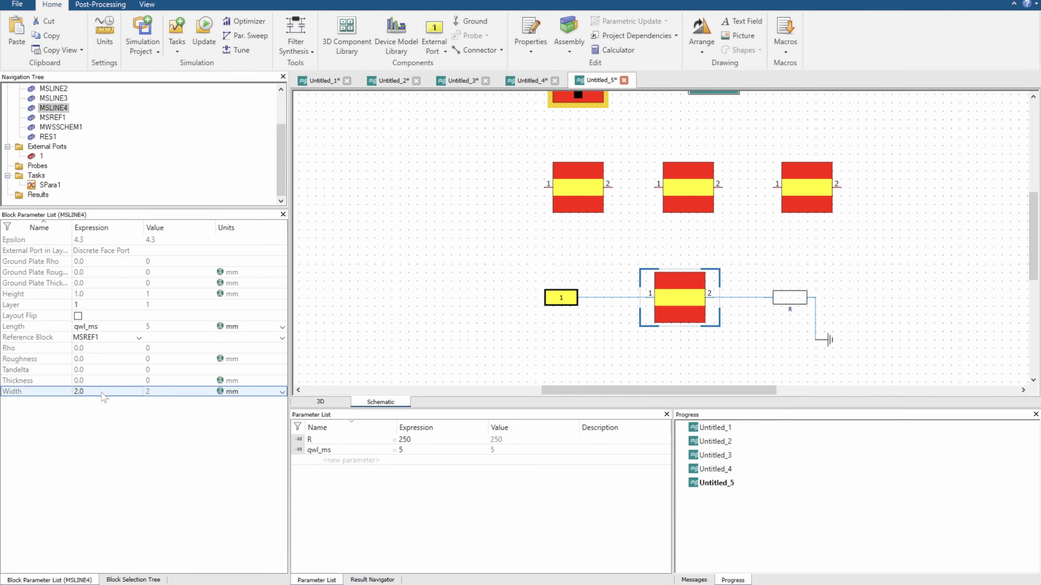
pyautogui.click(102, 392)
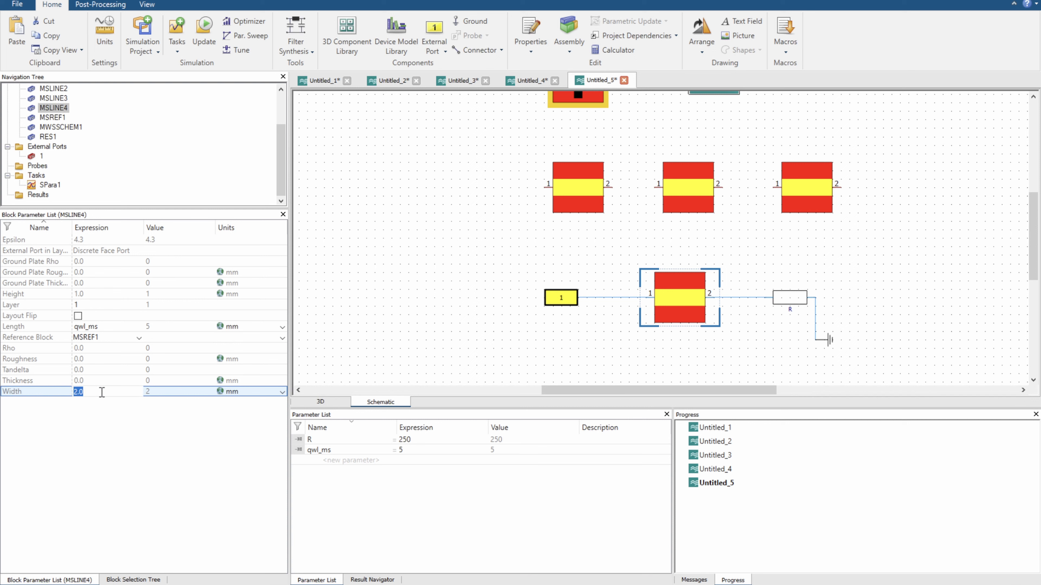
pyautogui.write('qwl_ms_width')
pyautogui.press('Return')
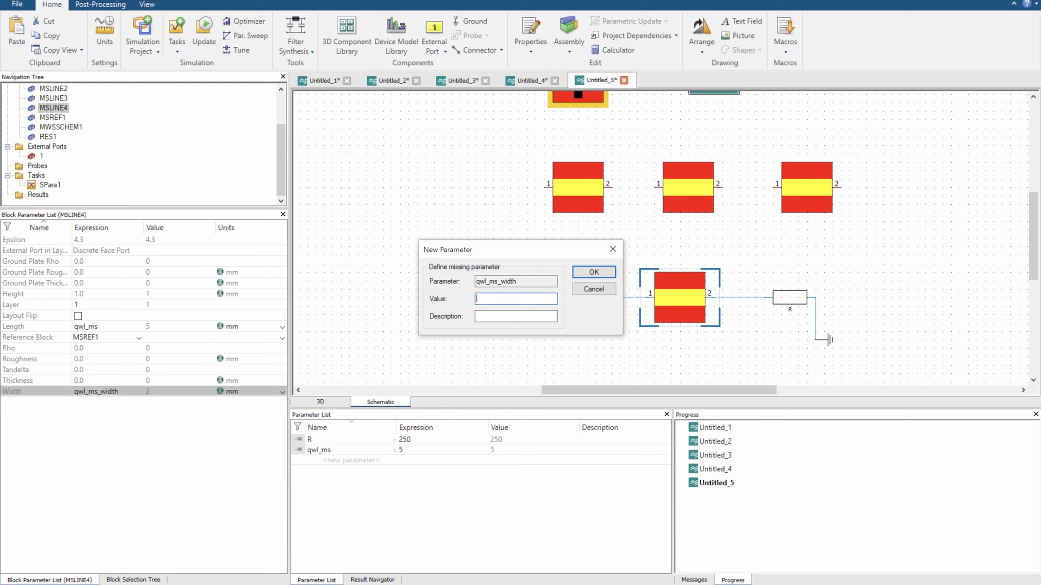
pyautogui.write('2')
pyautogui.press('Return')
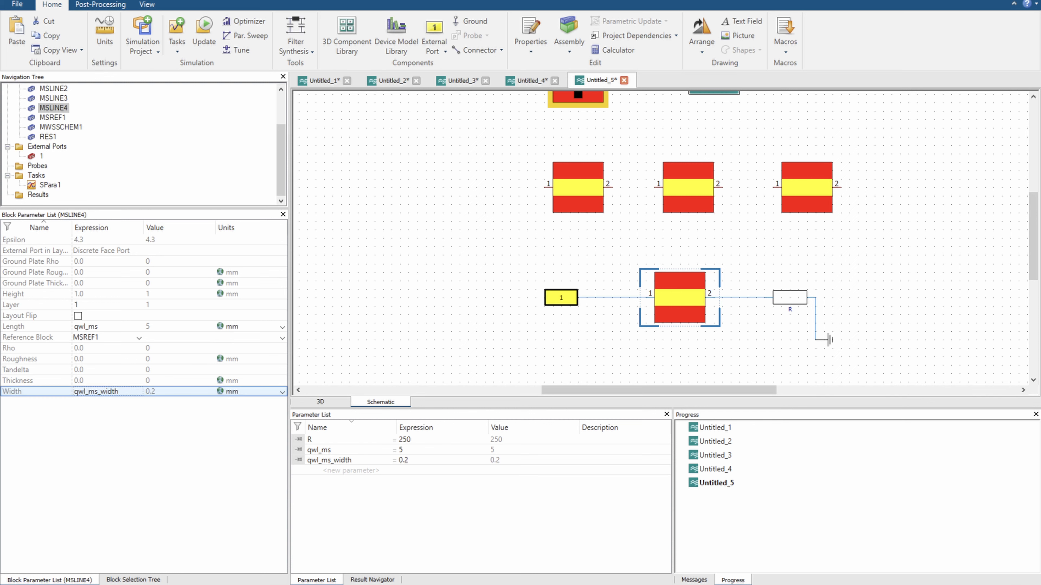
# Set the resistance parameter R to 150
pyautogui.click(403, 439)
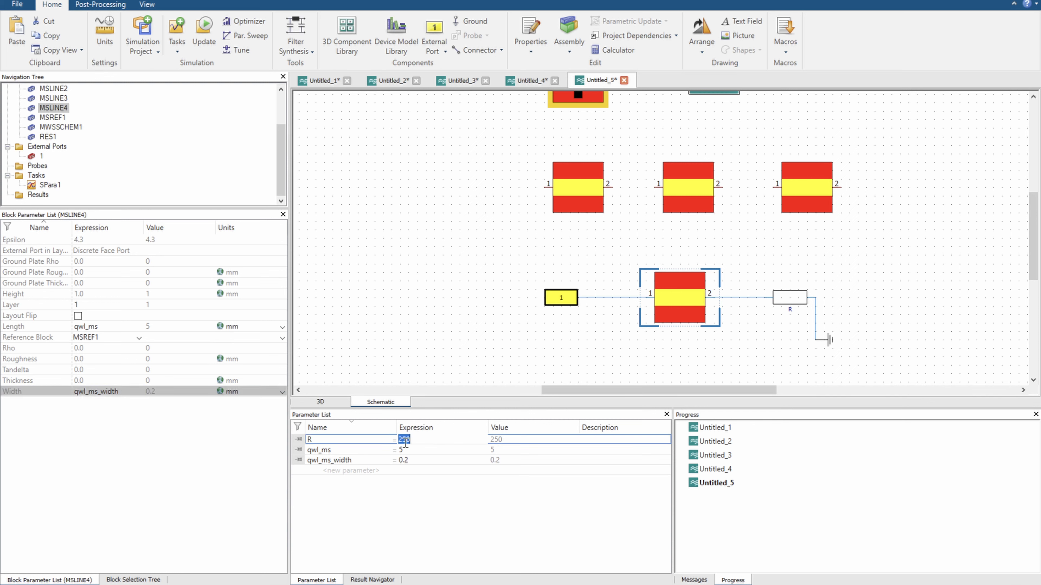
pyautogui.write('1')
pyautogui.press('Return')
# Update the simulation and set port 1's reference impedance in the SPara1 task to Constant
pyautogui.click(204, 35)
pyautogui.click(50, 185)
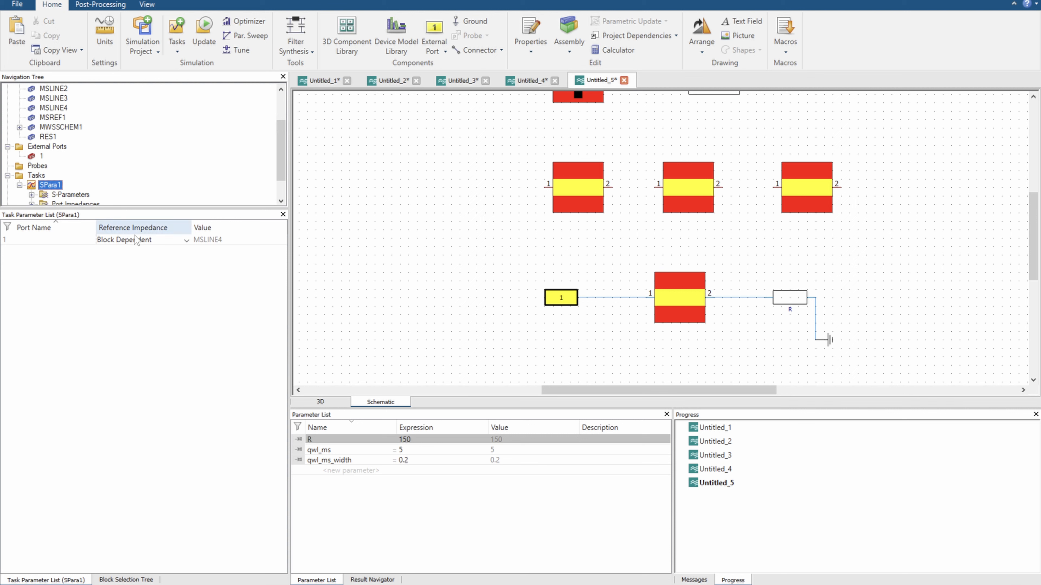
pyautogui.click(185, 240)
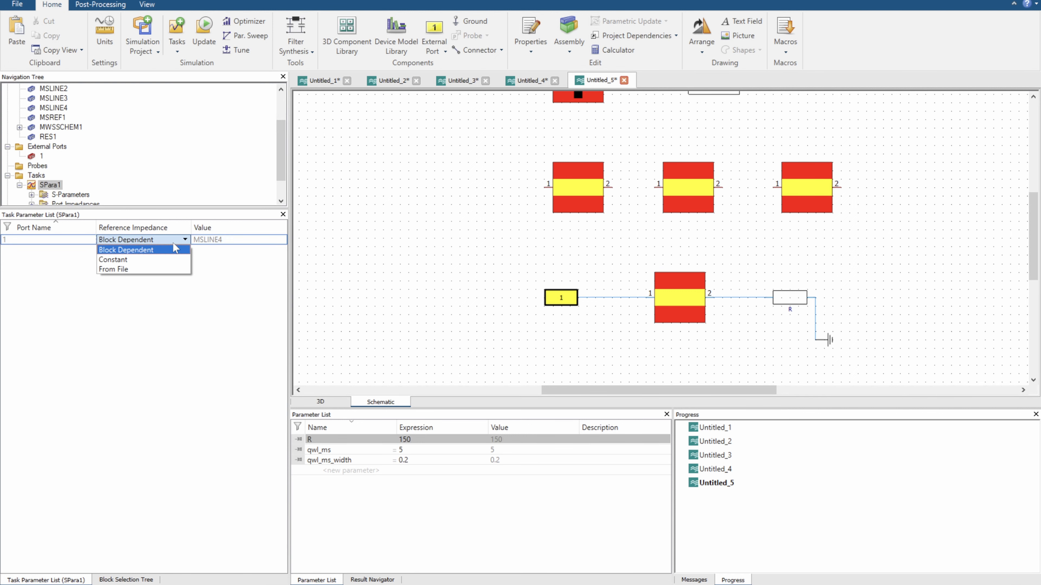
pyautogui.click(136, 259)
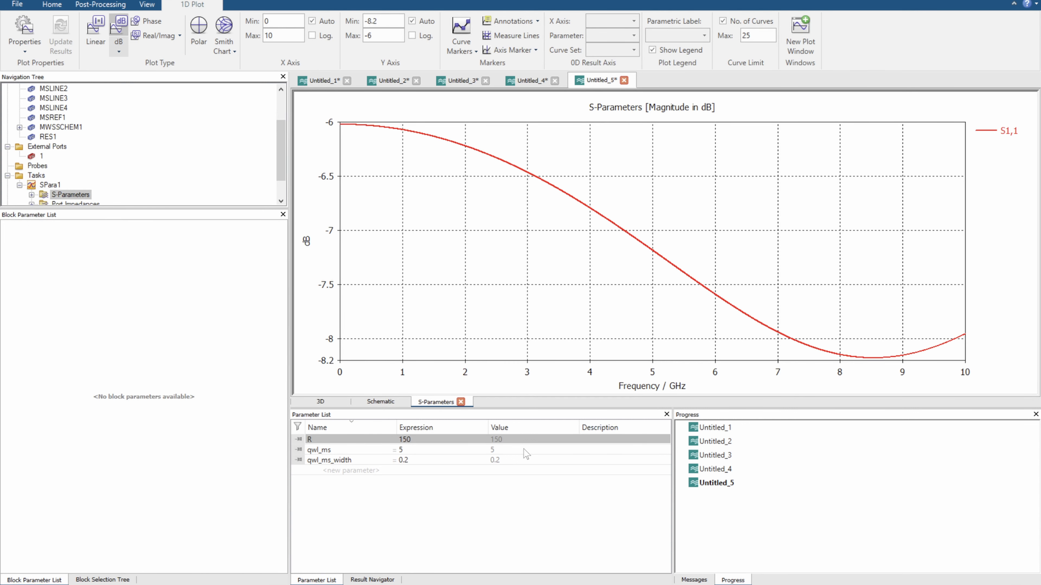
# Turn off automatic Y-axis scaling on the S-parameter plot and set its range from -30 to 0 dB
pyautogui.click(426, 450)
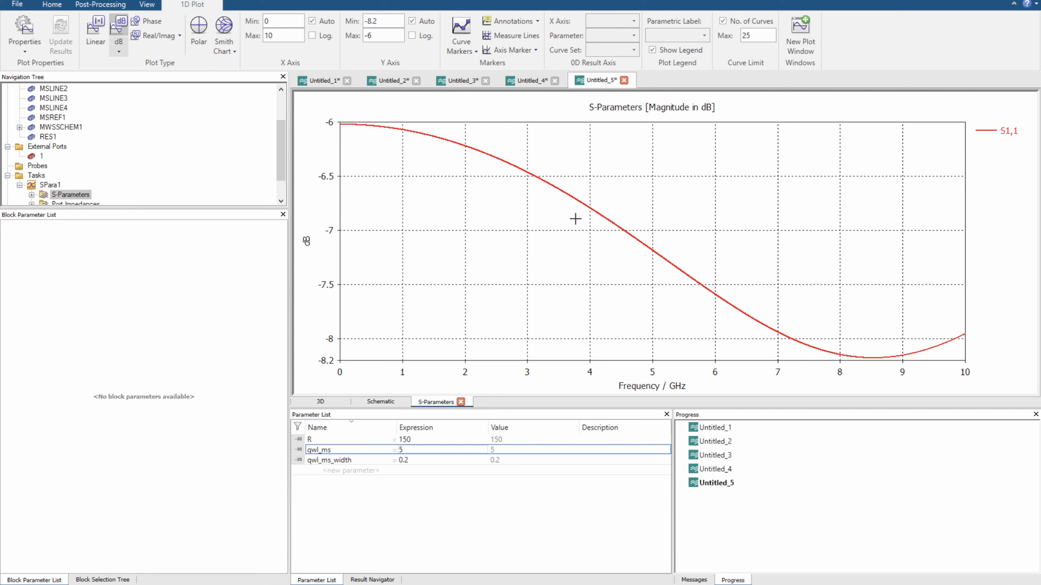
pyautogui.click(411, 21)
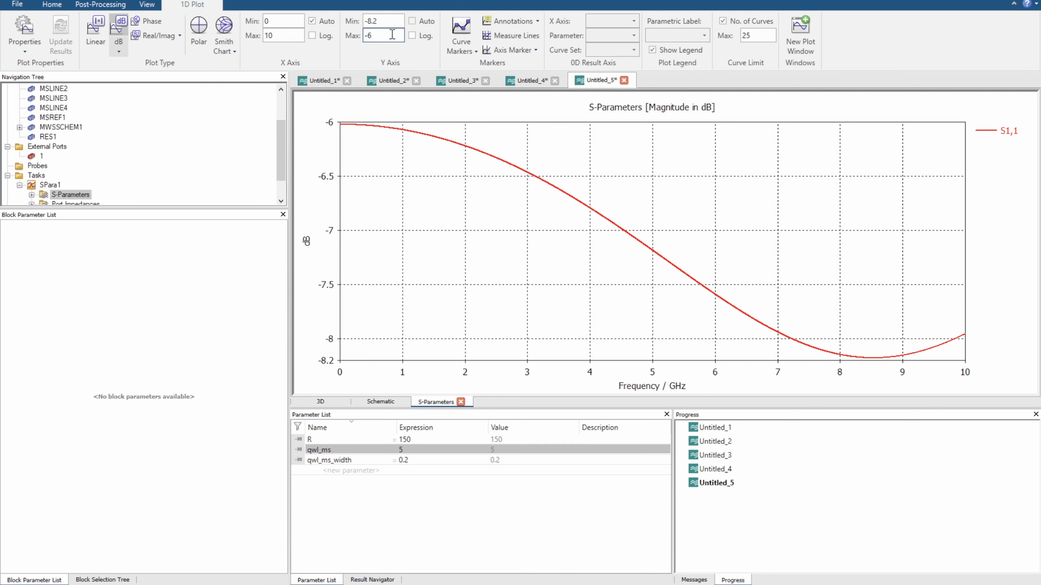
pyautogui.click(377, 34)
pyautogui.write('0')
pyautogui.press('Return')
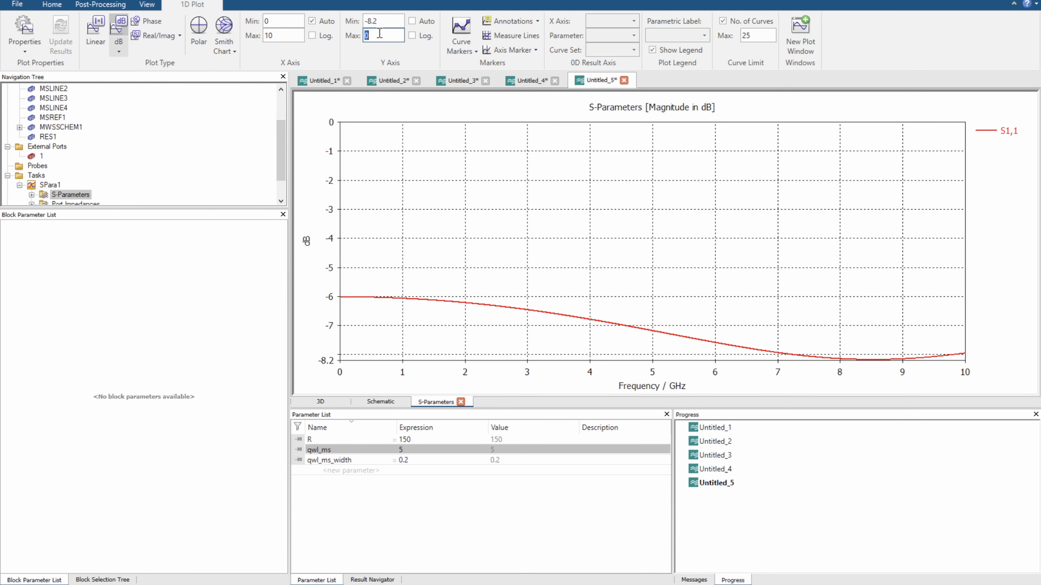
pyautogui.doubleClick(389, 18)
pyautogui.write('-30')
pyautogui.press('Return')
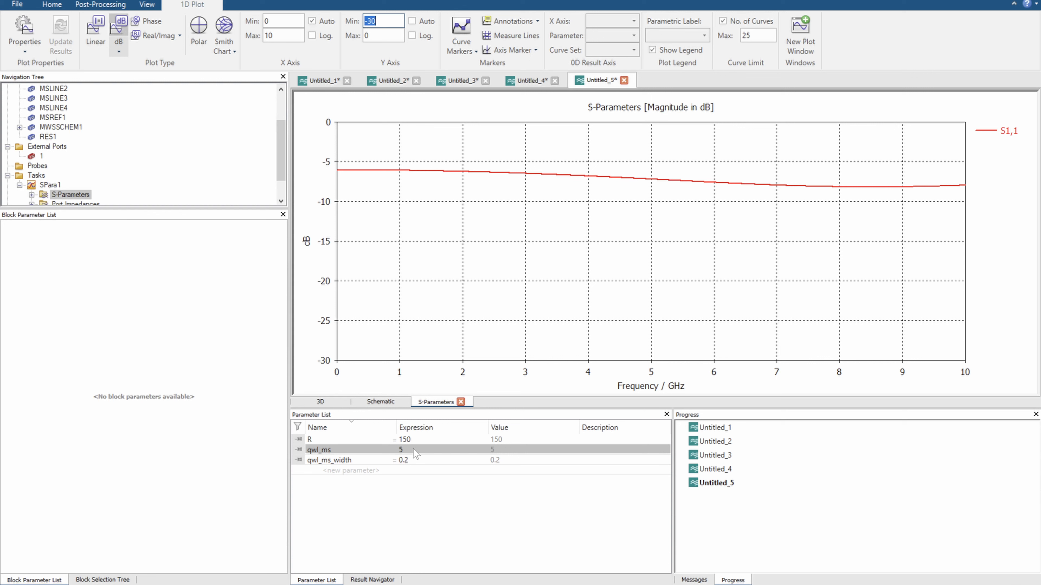
# Start the Tuner and raise qwl_ms to about 5.333 and qwl_ms_width to about 0.214
pyautogui.click(52, 4)
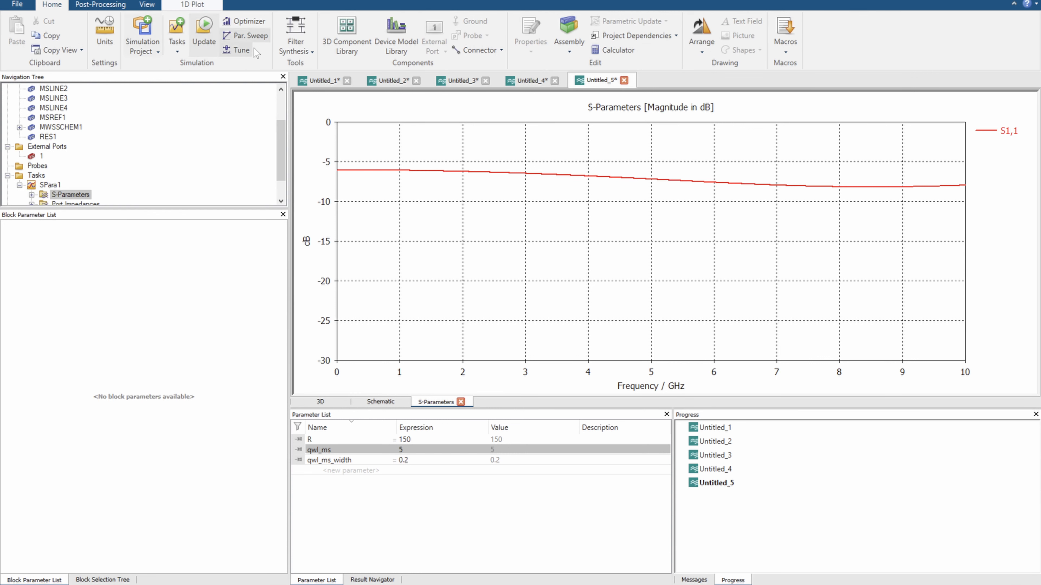
pyautogui.click(250, 49)
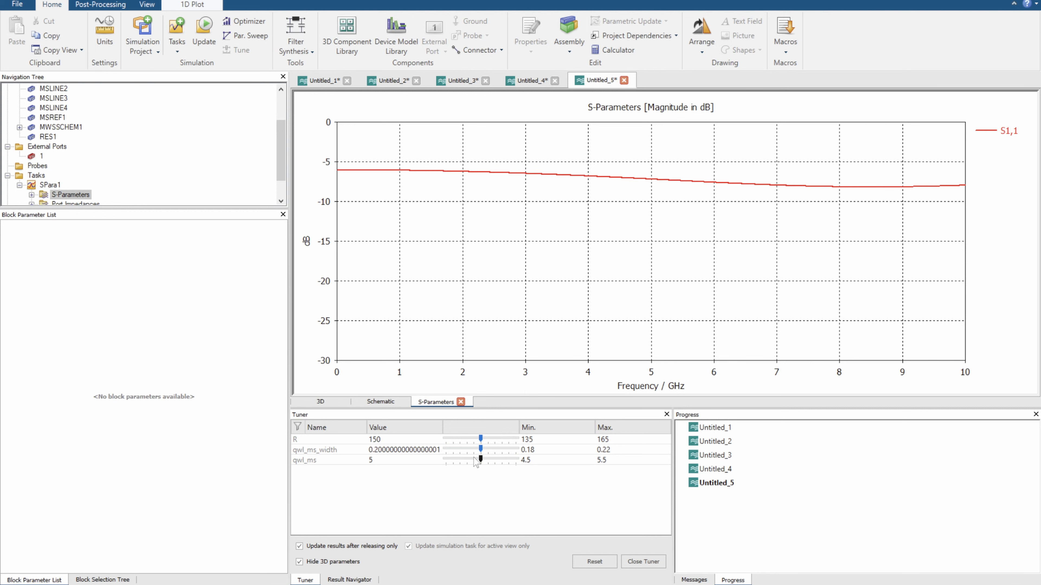
pyautogui.moveTo(479, 459); pyautogui.dragTo(508, 454)
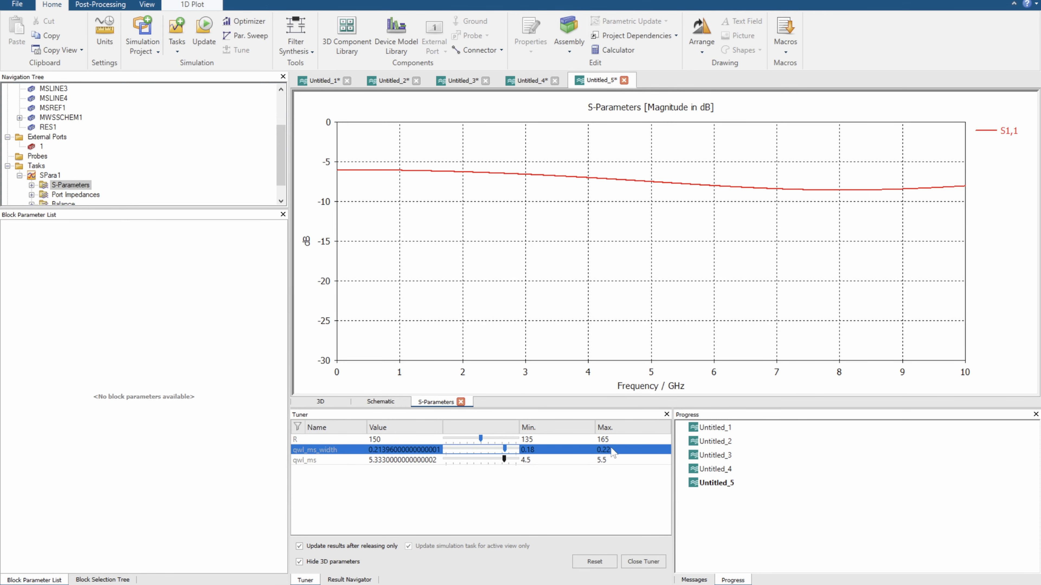
# Set the tuning maximum of qwl_ms_width to 2
pyautogui.doubleClick(611, 449)
pyautogui.write('2')
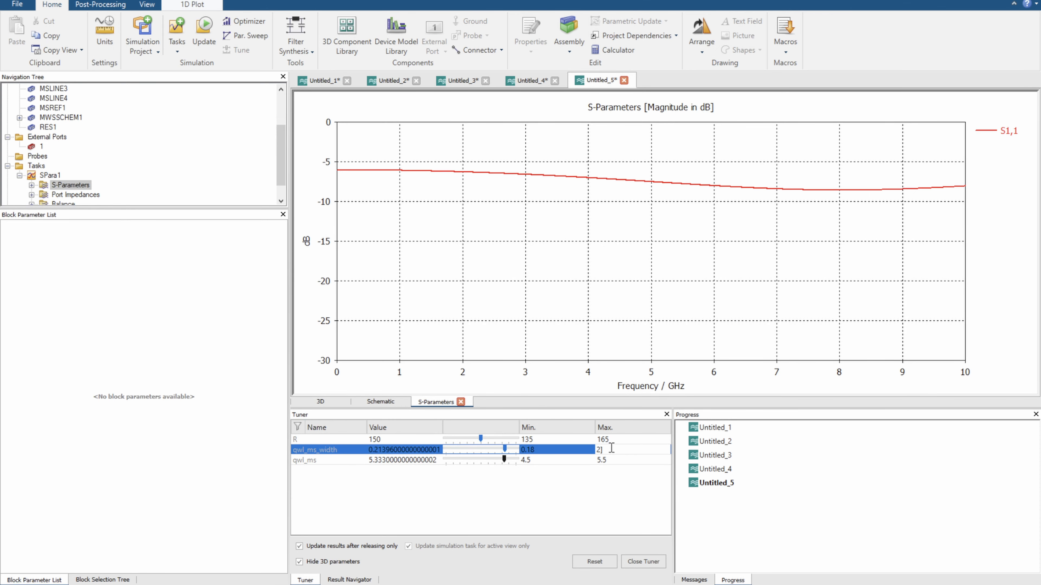
pyautogui.press('Return')
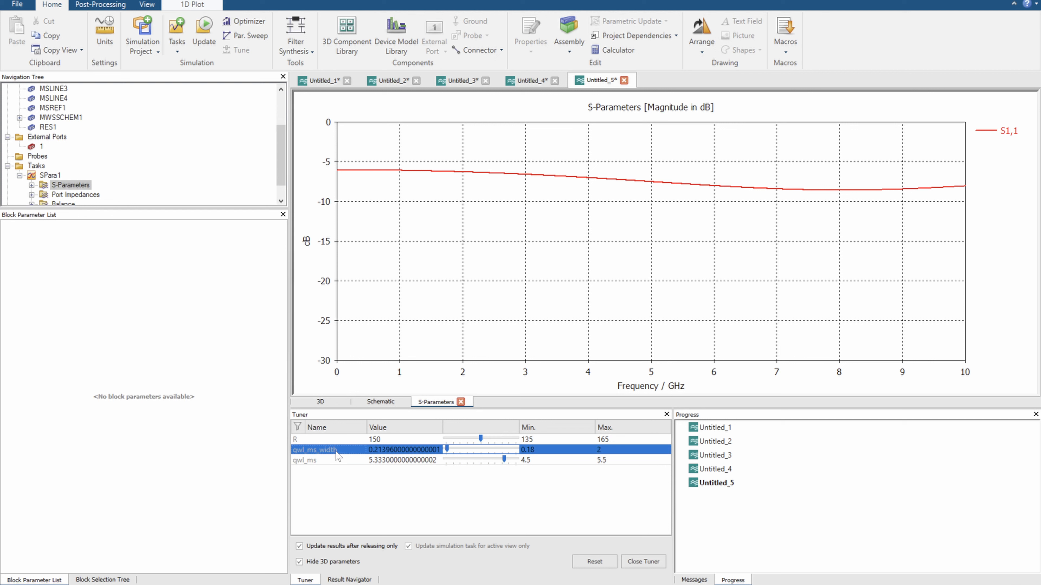
# Set the tuning range of qwl_ms to a minimum of 2 and a maximum of 10
pyautogui.click(477, 462)
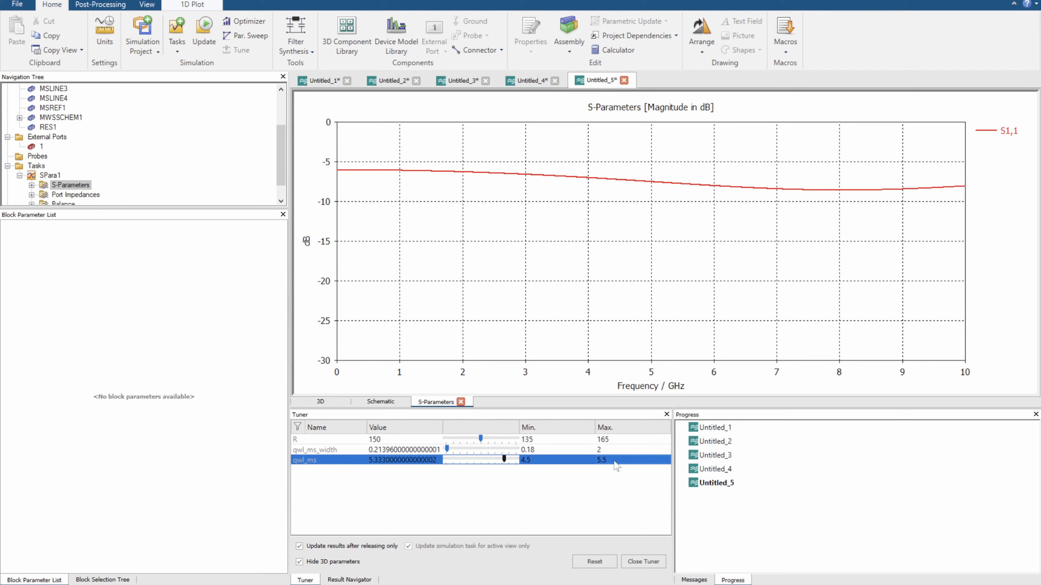
pyautogui.doubleClick(616, 466)
pyautogui.write('10')
pyautogui.press('Return')
pyautogui.doubleClick(553, 463)
pyautogui.write('2')
pyautogui.press('Return')
# Tune qwl_ms_width to about 0.686 and restore automatic Y-axis scaling on the S-parameter plot
pyautogui.moveTo(448, 449); pyautogui.dragTo(464, 450)
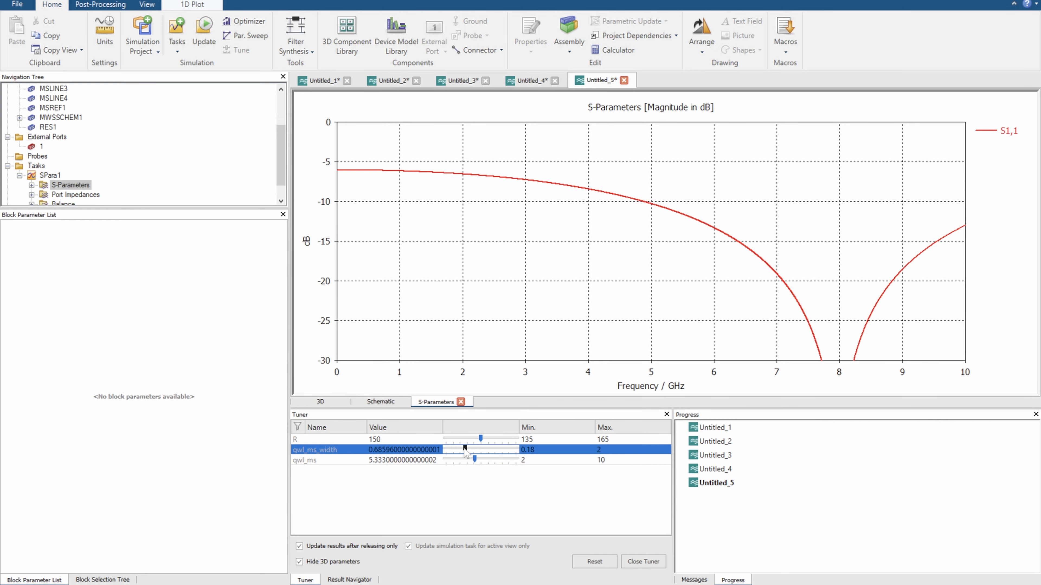
pyautogui.click(213, 4)
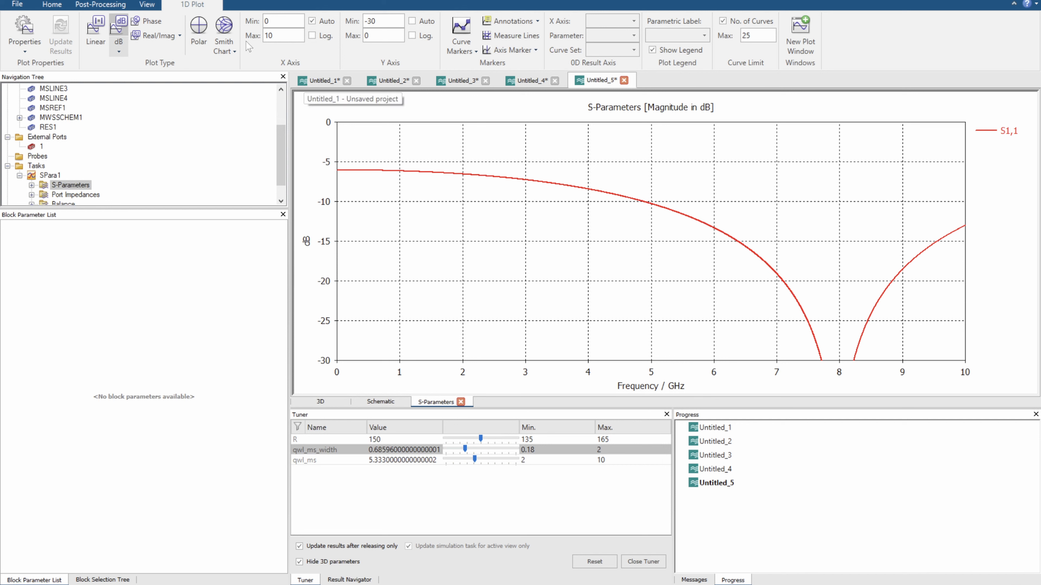
pyautogui.click(411, 20)
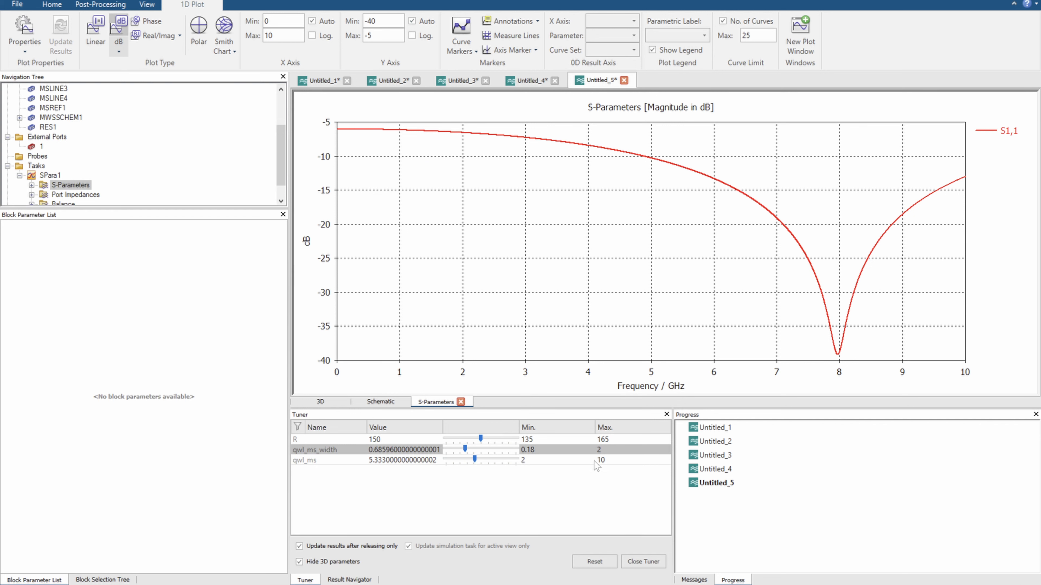
# Tune qwl_ms to about 8.48 and raise its tuning minimum to 8
pyautogui.moveTo(475, 459); pyautogui.dragTo(504, 459)
pyautogui.click(534, 460)
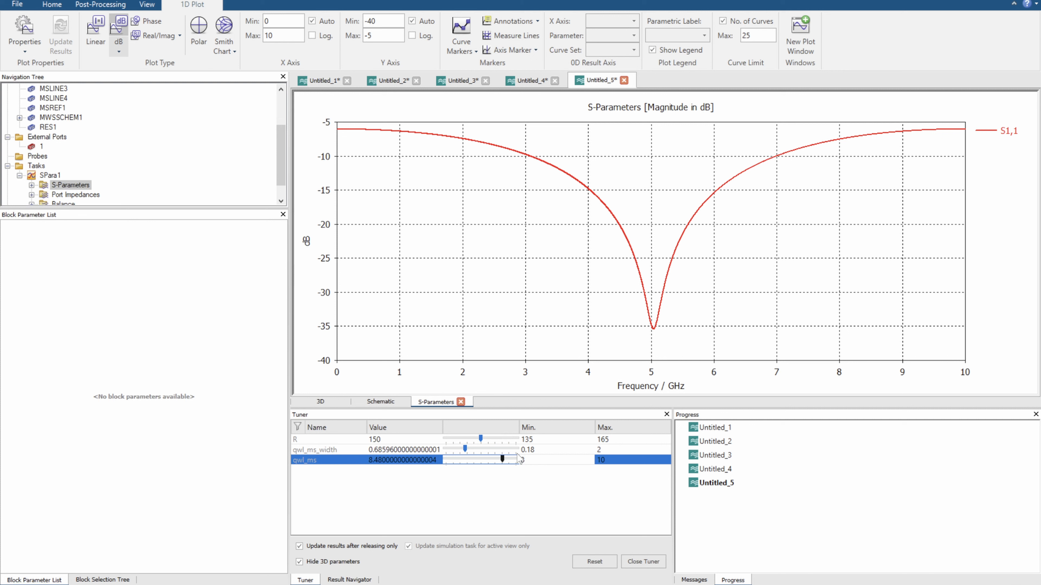
pyautogui.press('Return')
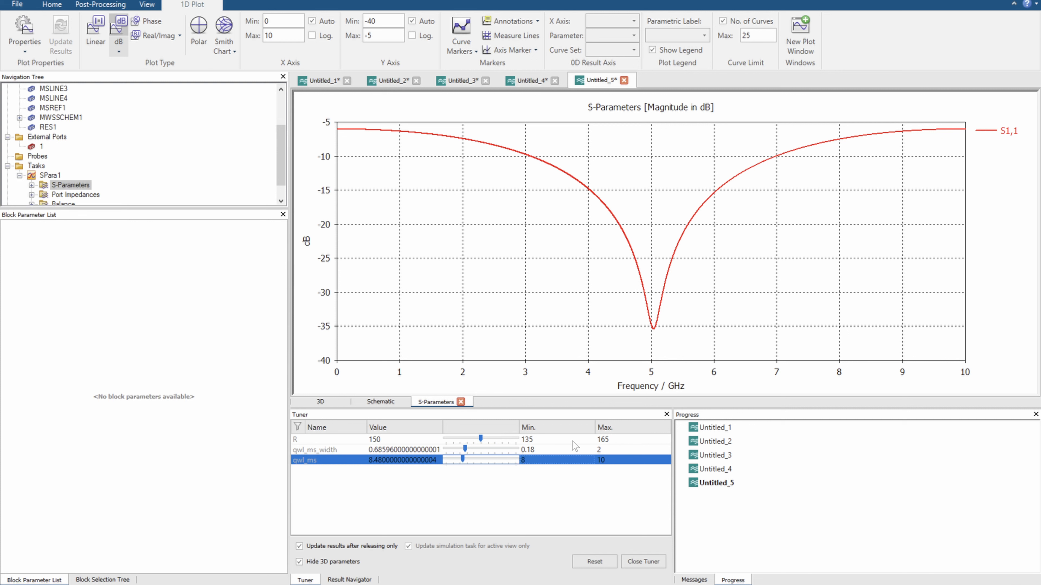
# Set the tuning maximum of qwl_ms to 9 and fine-tune its value to about 8.524
pyautogui.click(611, 451)
pyautogui.click(609, 460)
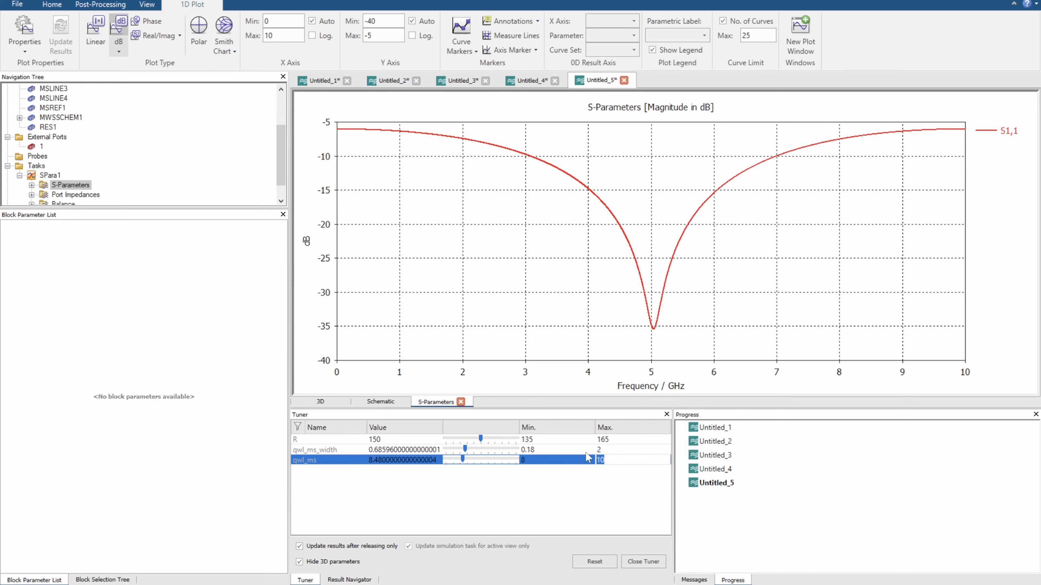
pyautogui.write('9')
pyautogui.press('Return')
pyautogui.moveTo(480, 460); pyautogui.dragTo(482, 460)
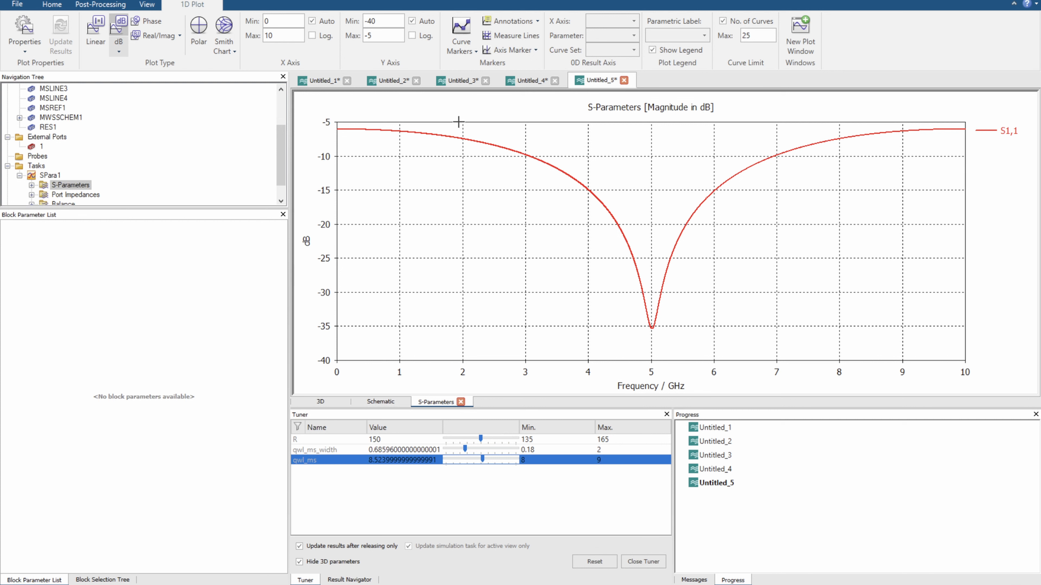
# Compare the schematic's port, quarter-wave line and grounded resistor with the S1,1 plot and the tuned line width and length
pyautogui.click(380, 401)
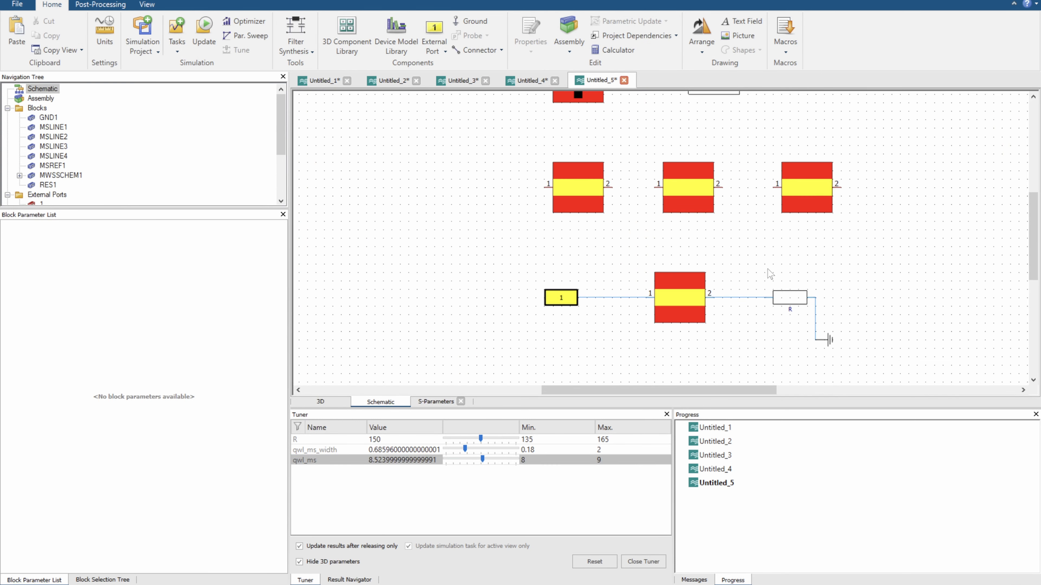
pyautogui.moveTo(763, 265); pyautogui.dragTo(859, 355)
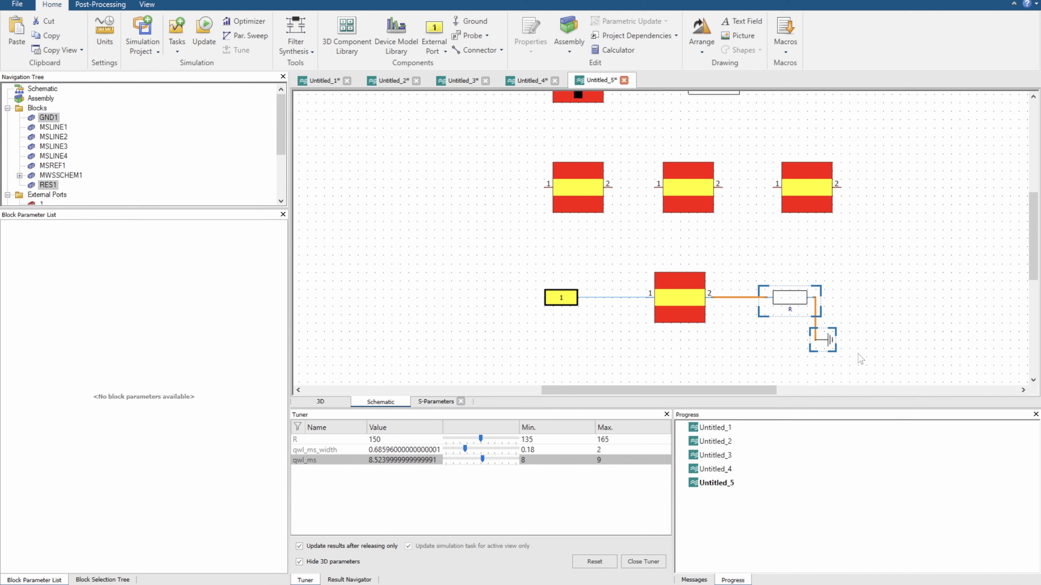
pyautogui.click(675, 295)
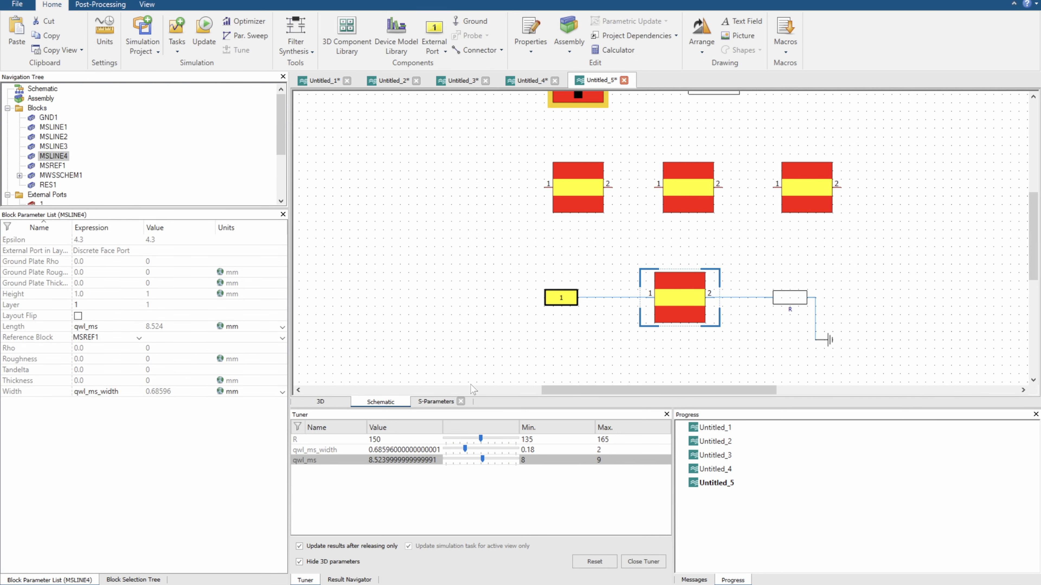
pyautogui.click(434, 399)
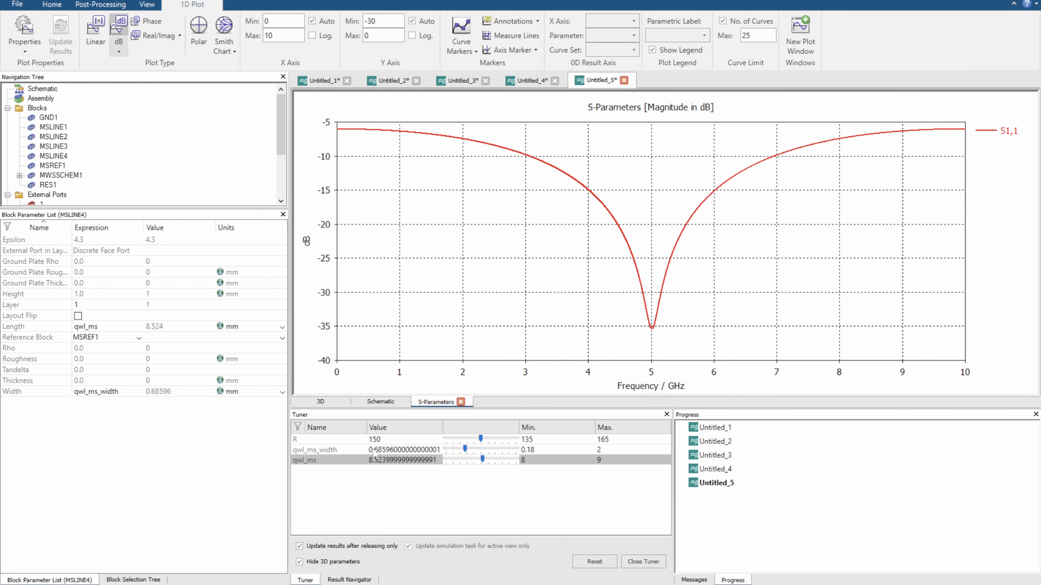
pyautogui.click(388, 450)
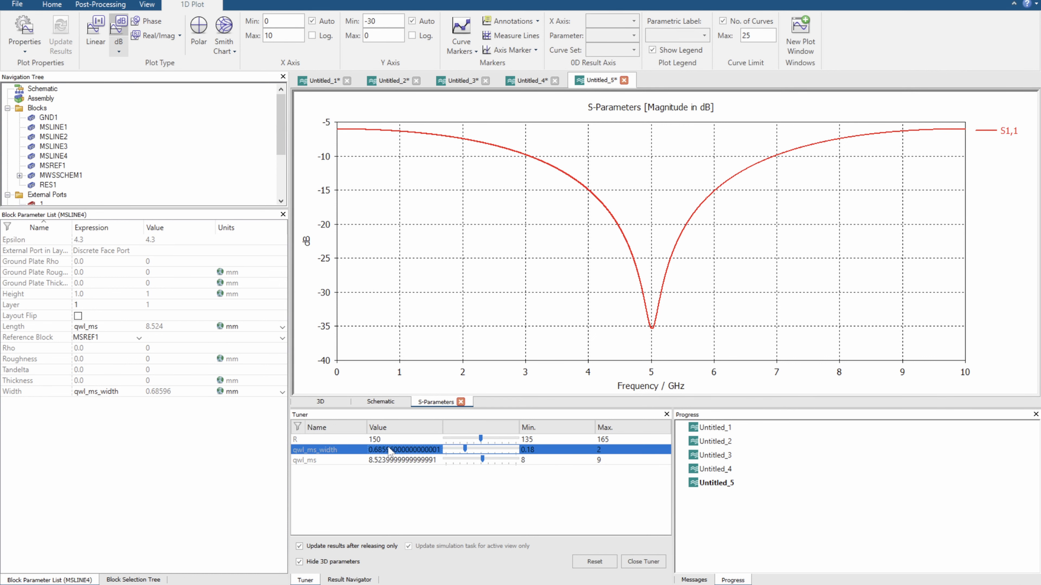
pyautogui.click(380, 402)
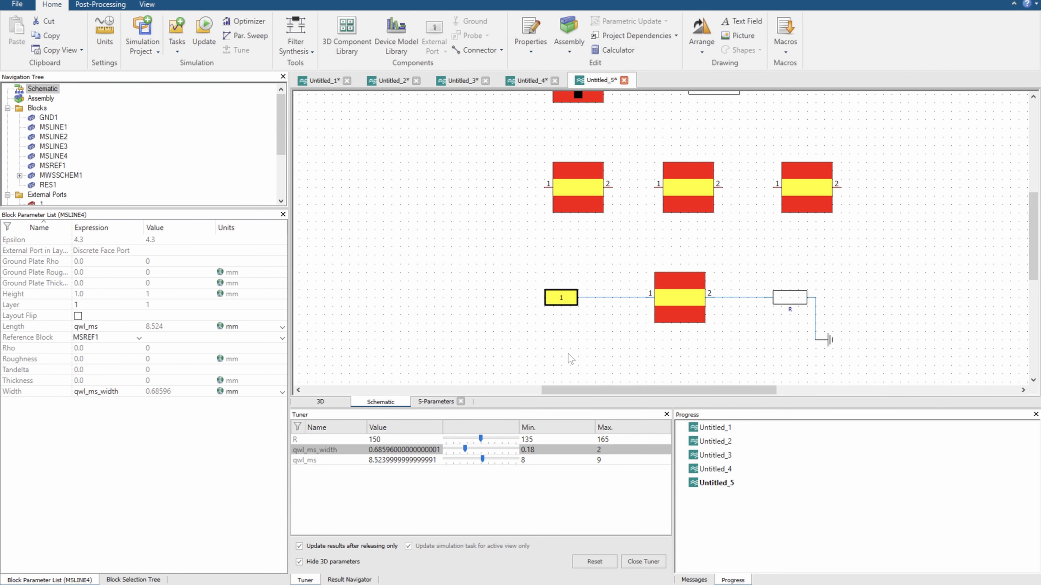
pyautogui.click(668, 312)
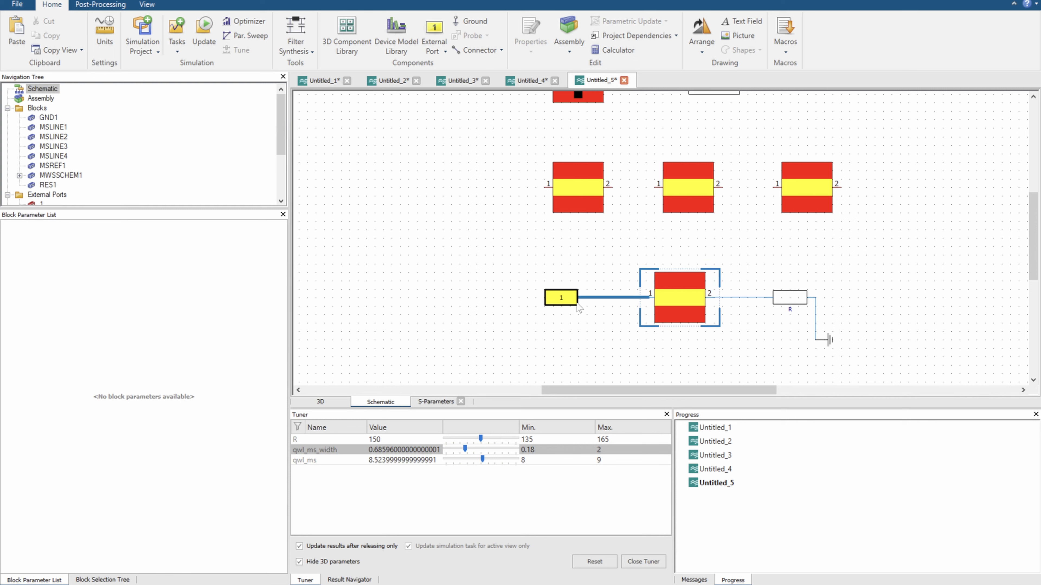
pyautogui.click(563, 302)
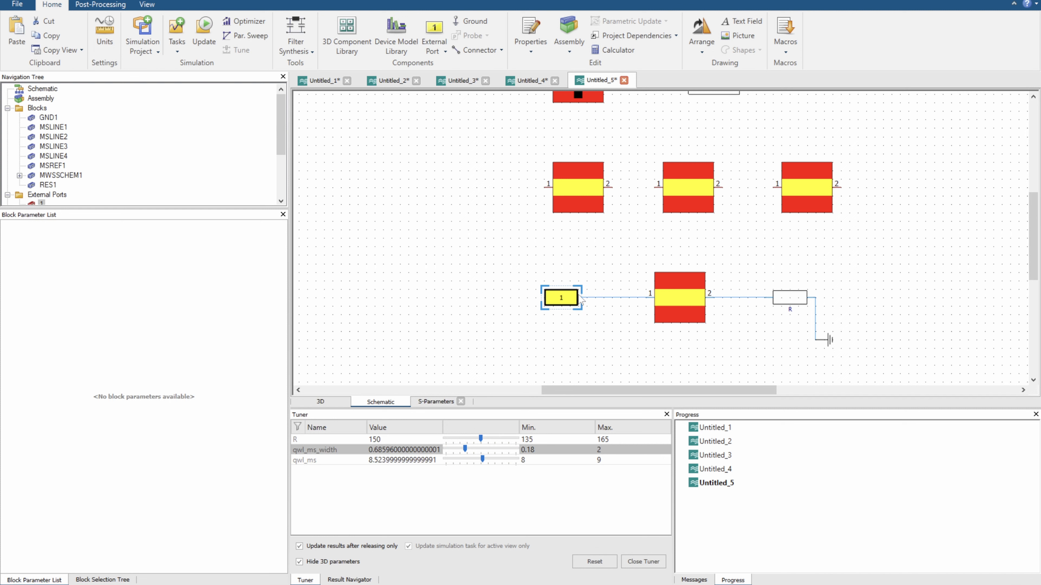
pyautogui.click(674, 293)
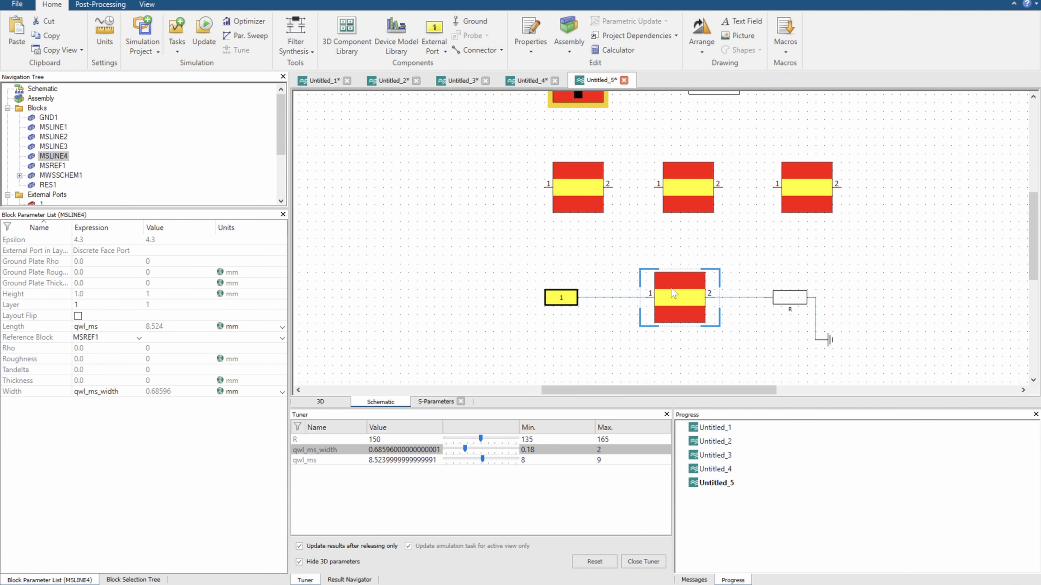
pyautogui.moveTo(760, 257); pyautogui.dragTo(858, 368)
pyautogui.click(769, 257)
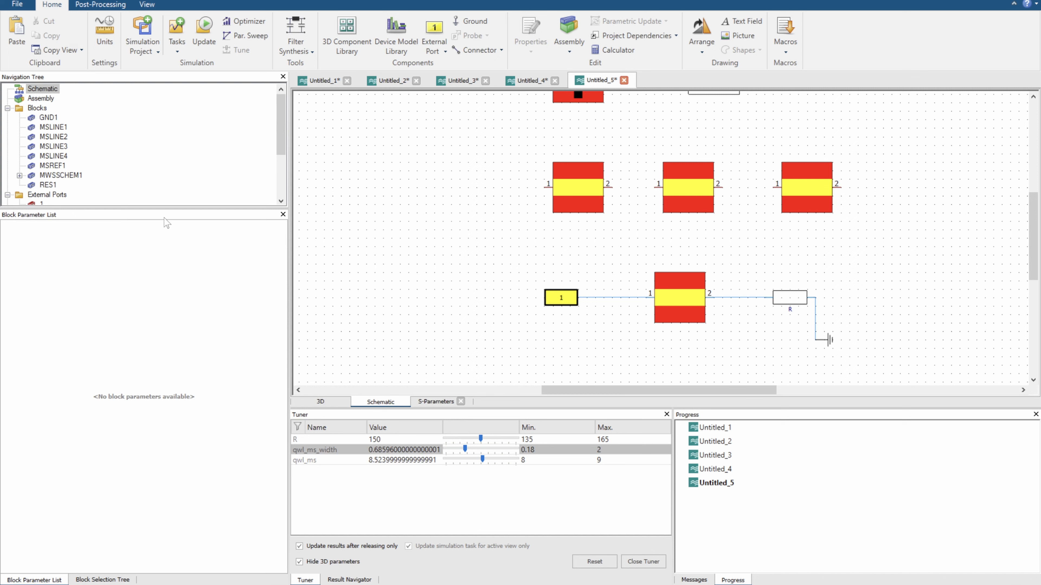
pyautogui.click(437, 402)
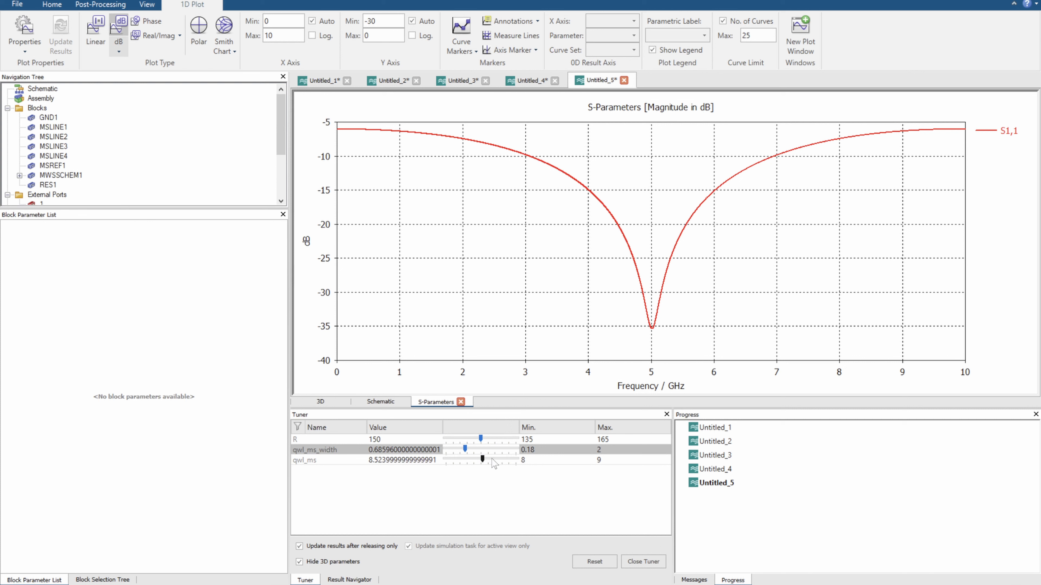
pyautogui.click(382, 461)
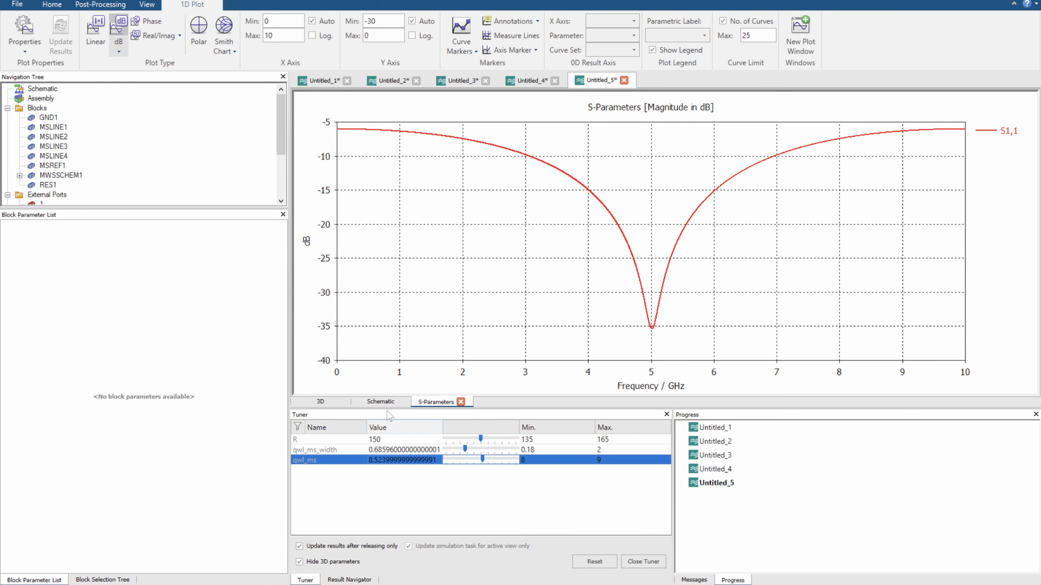
# Examine the block parameters of the three unconnected microstrip lines above the single-section matching circuit
pyautogui.click(393, 402)
pyautogui.click(554, 203)
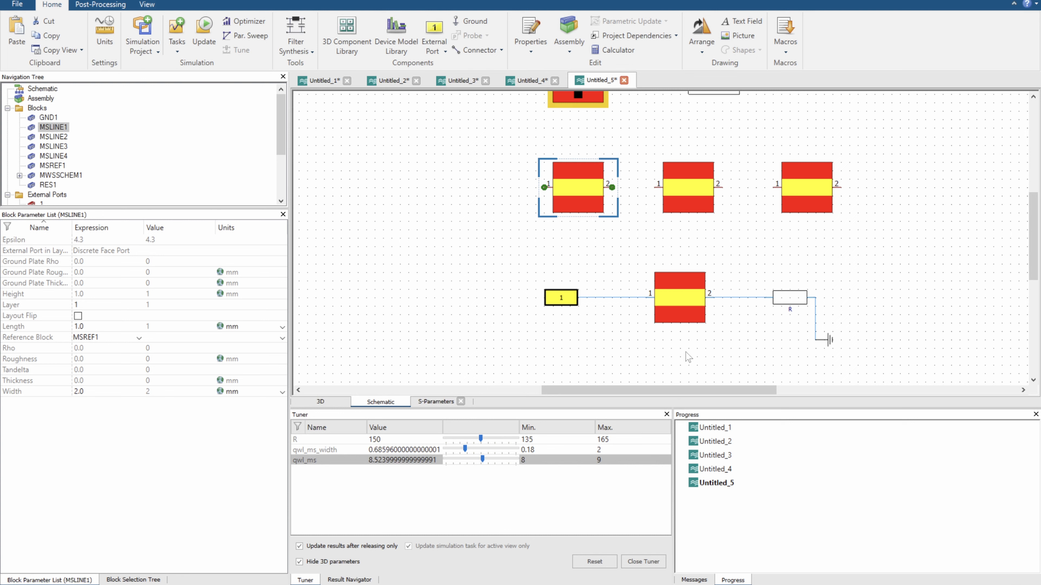
pyautogui.click(693, 200)
pyautogui.click(812, 166)
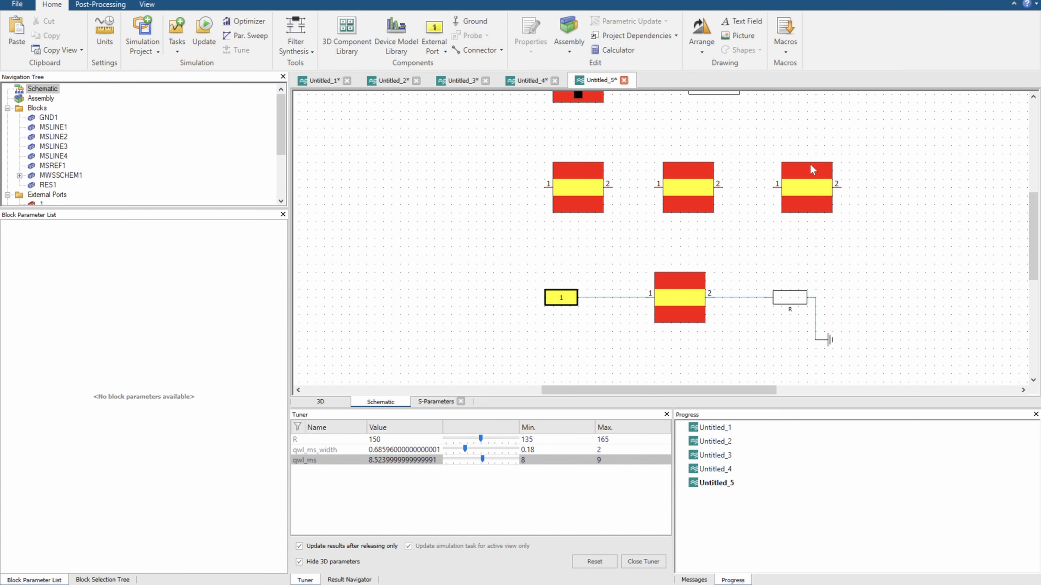
pyautogui.click(576, 179)
pyautogui.click(689, 189)
pyautogui.click(806, 187)
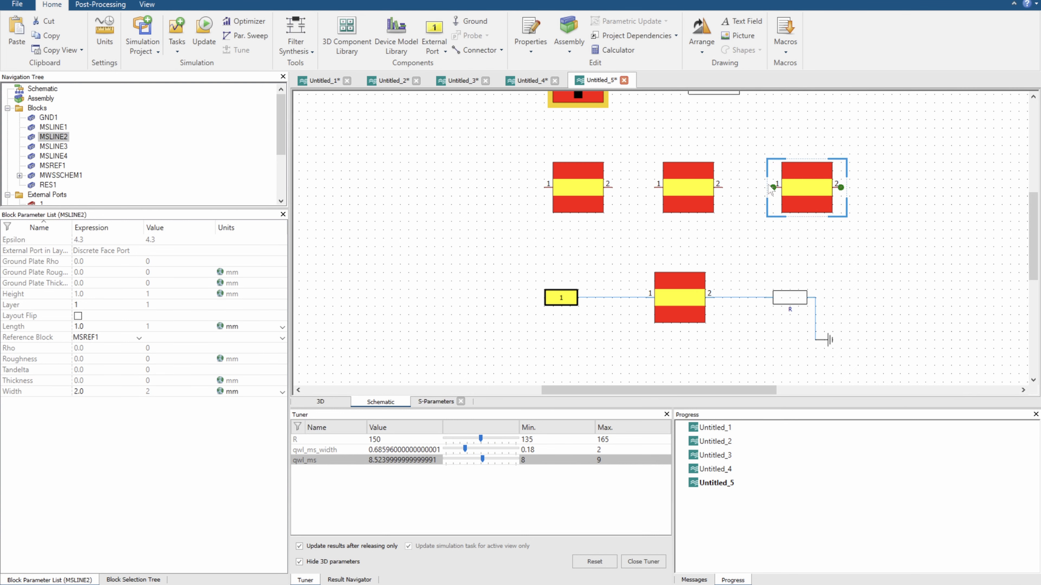
pyautogui.click(564, 186)
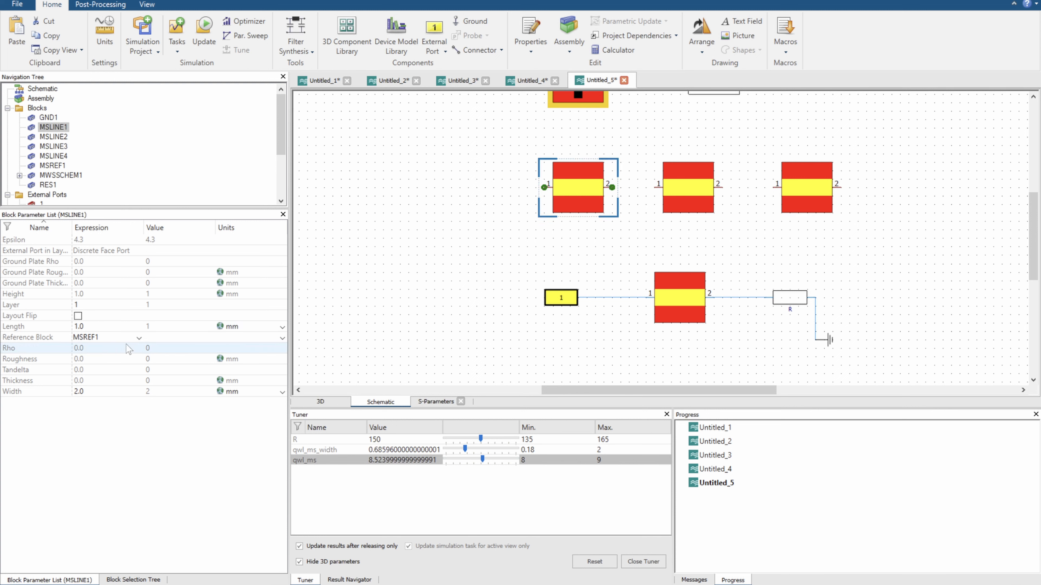
pyautogui.click(664, 292)
# Set the width of MSLINE1 to a new parameter w_1 with value 2 and close the Tuner
pyautogui.click(567, 200)
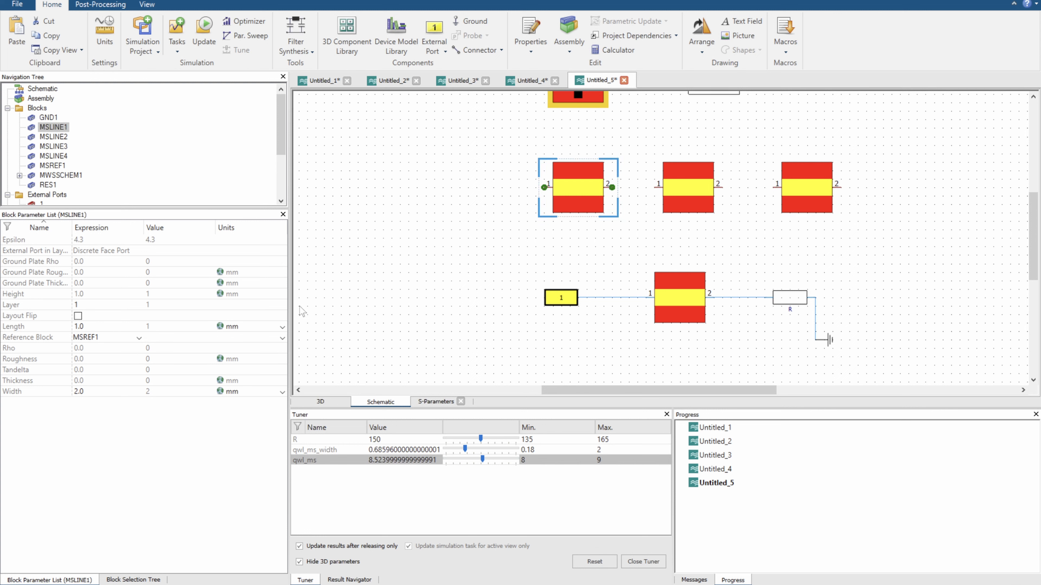
pyautogui.click(120, 391)
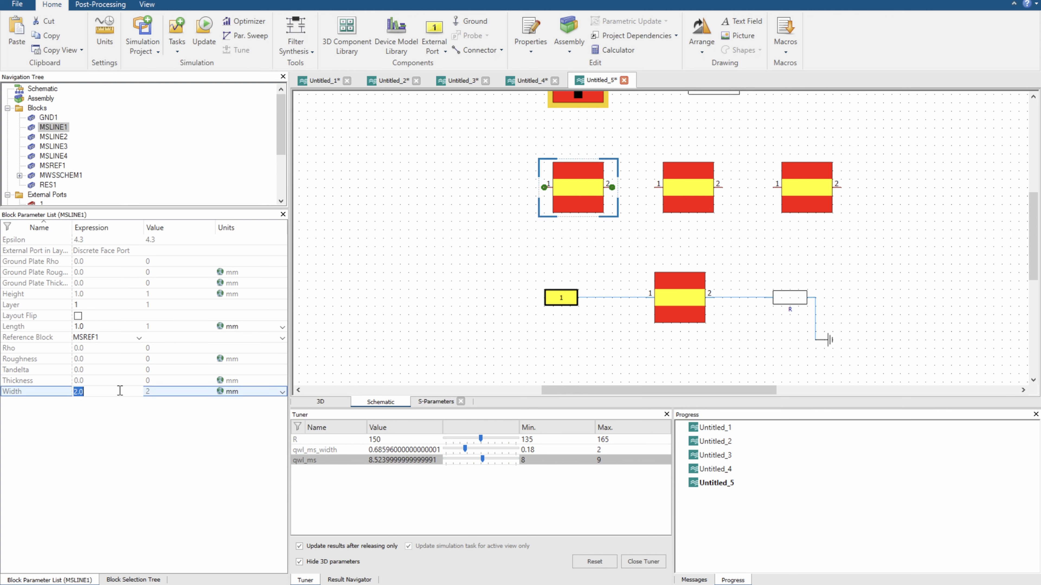
pyautogui.write('w_1')
pyautogui.press('Return')
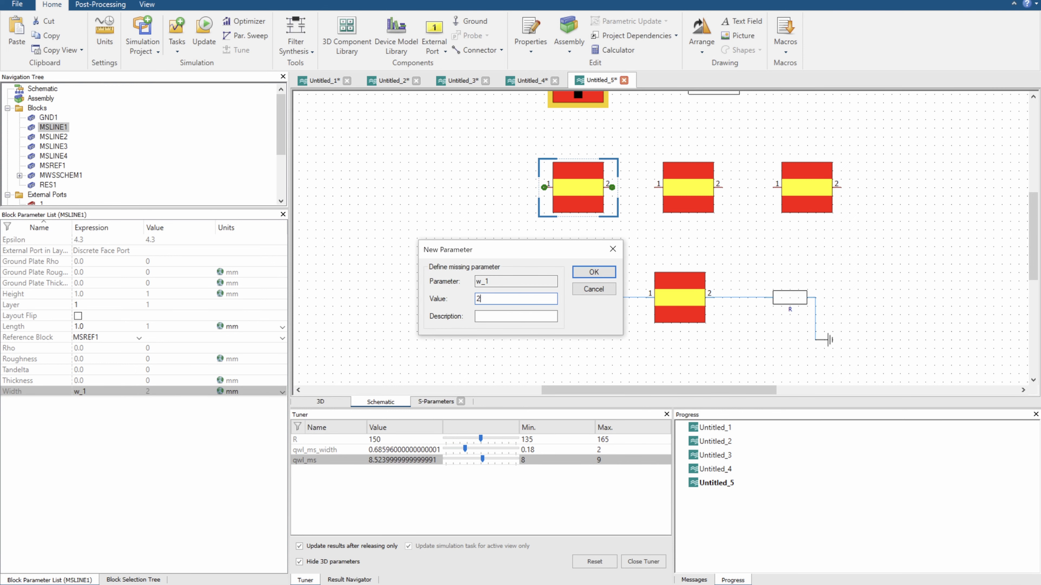
pyautogui.press('Return')
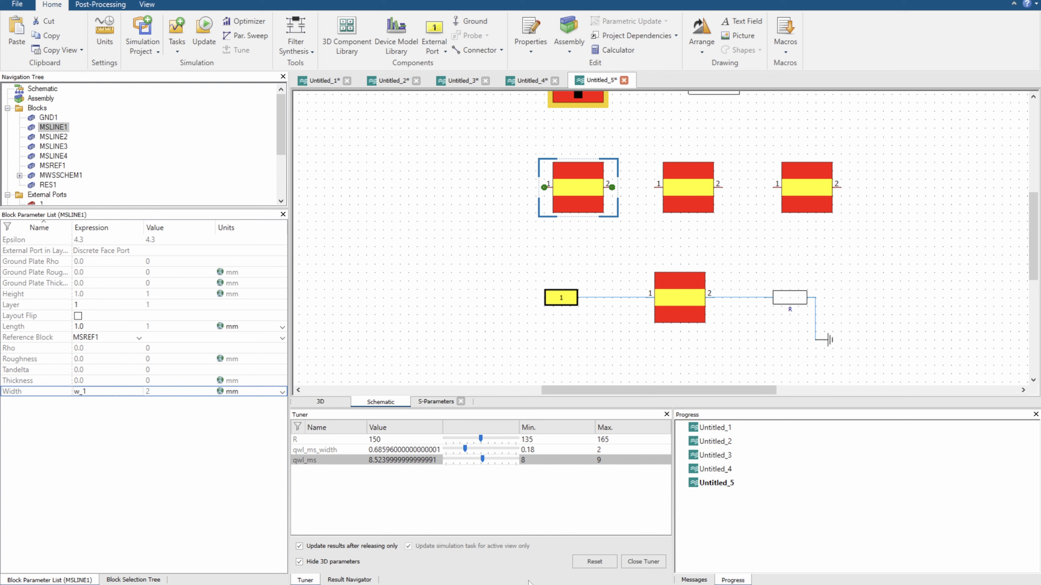
pyautogui.click(652, 560)
# Set the width of MSLINE2 to a new parameter w_2 with value 2
pyautogui.click(688, 190)
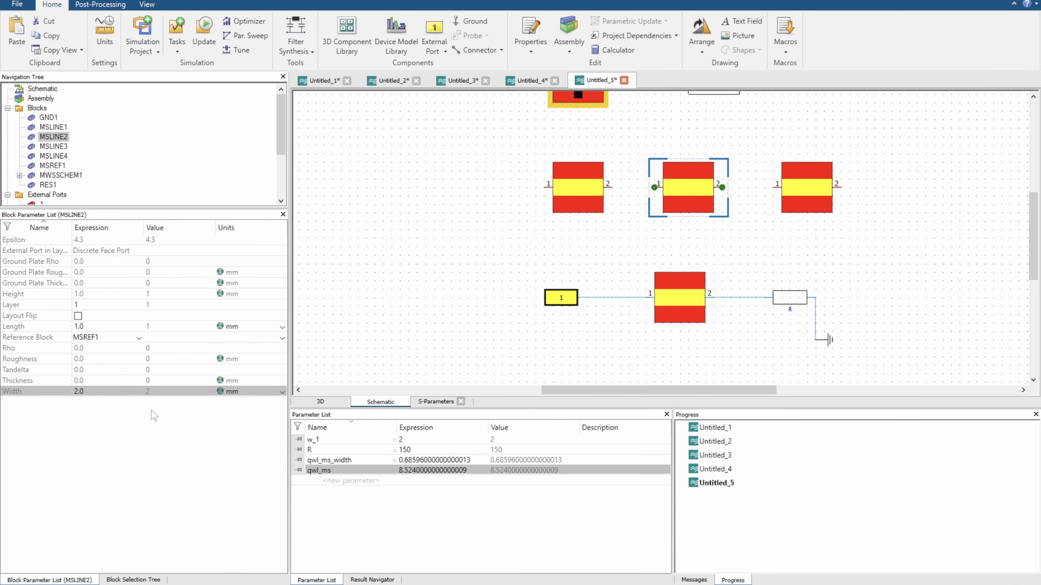
pyautogui.click(96, 392)
pyautogui.write('w_2')
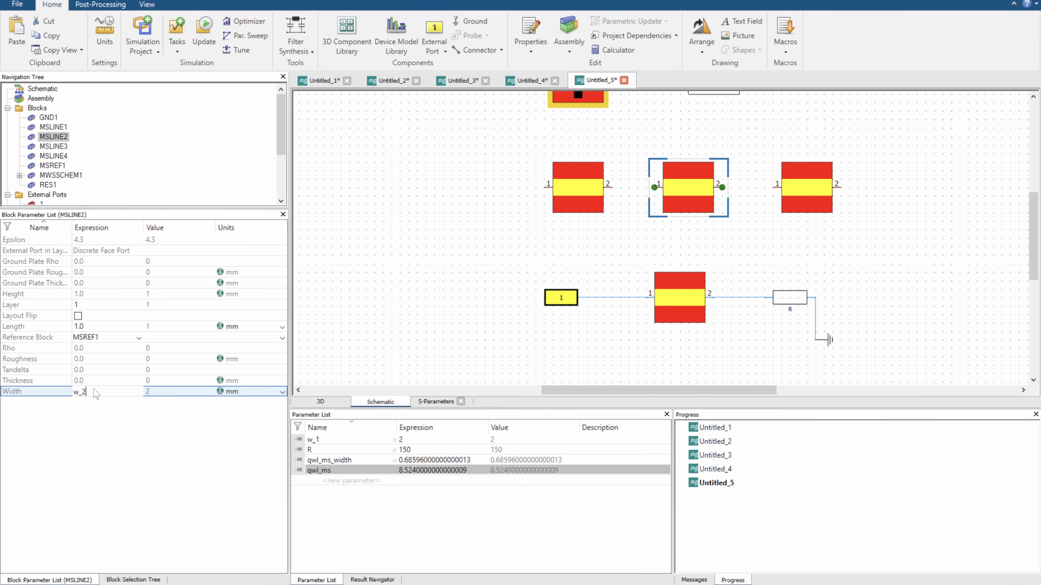
pyautogui.press('Return')
pyautogui.press('Return')
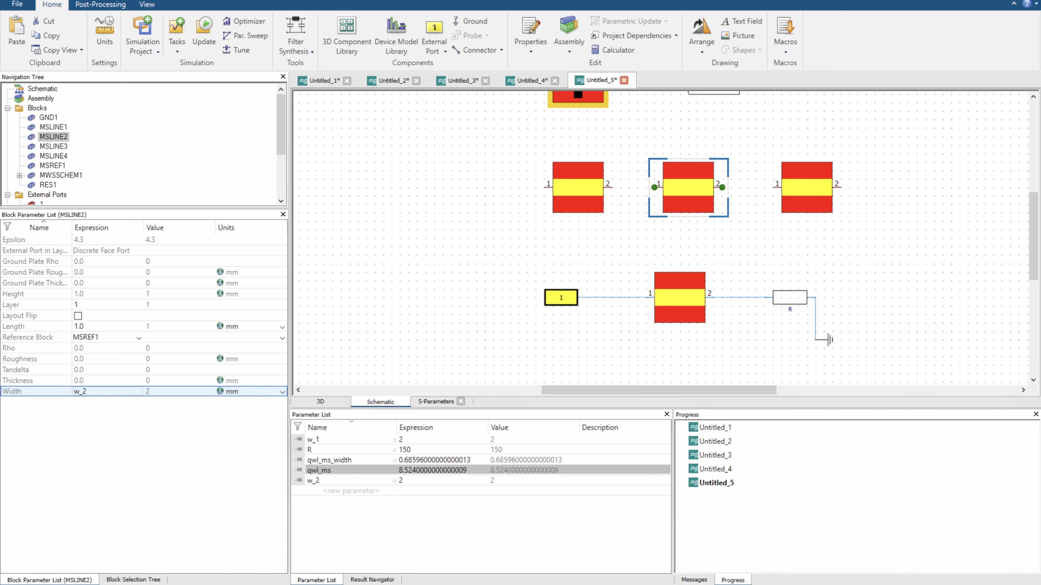
# Set the width of MSLINE3 to a new parameter w_3 with value 2
pyautogui.click(806, 180)
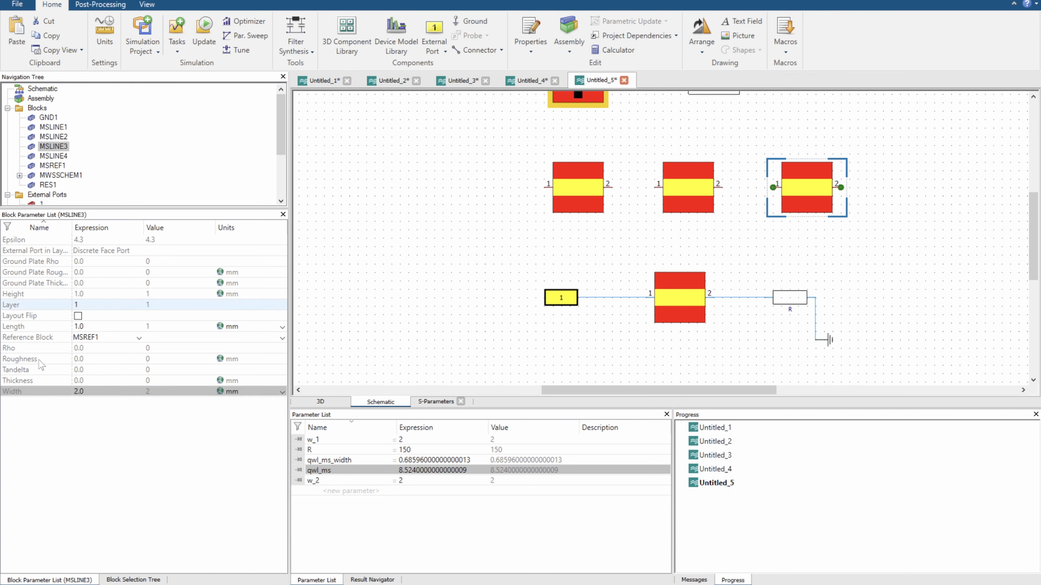
pyautogui.click(87, 391)
pyautogui.write('w')
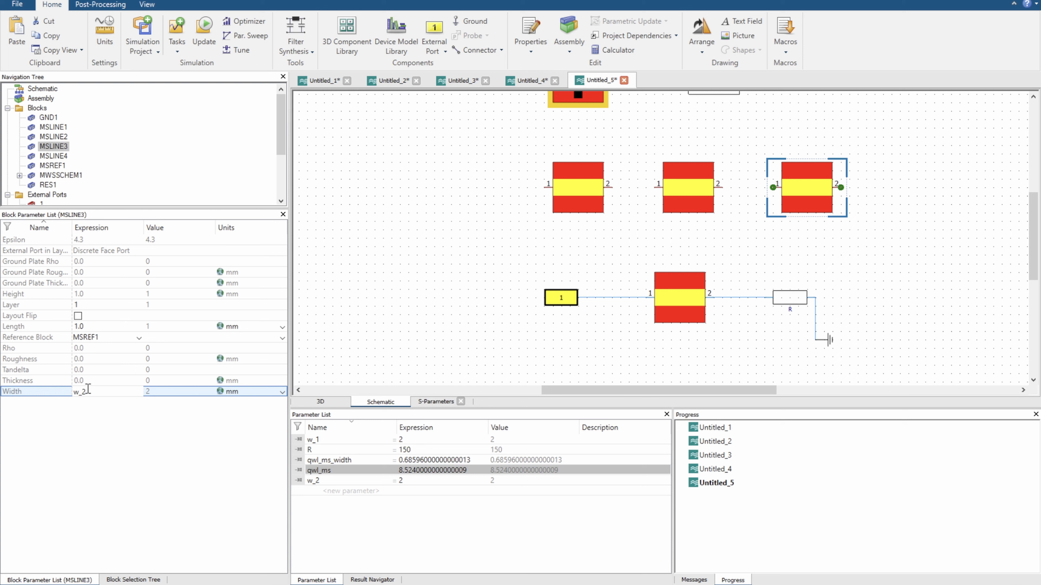
pyautogui.write('_3')
pyautogui.press('Return')
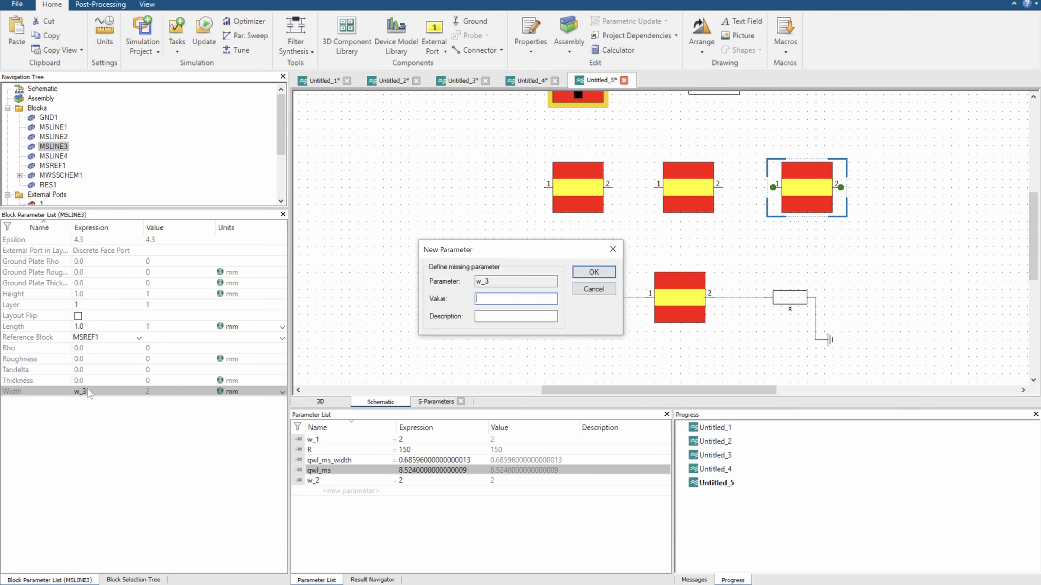
pyautogui.write('2')
pyautogui.press('Return')
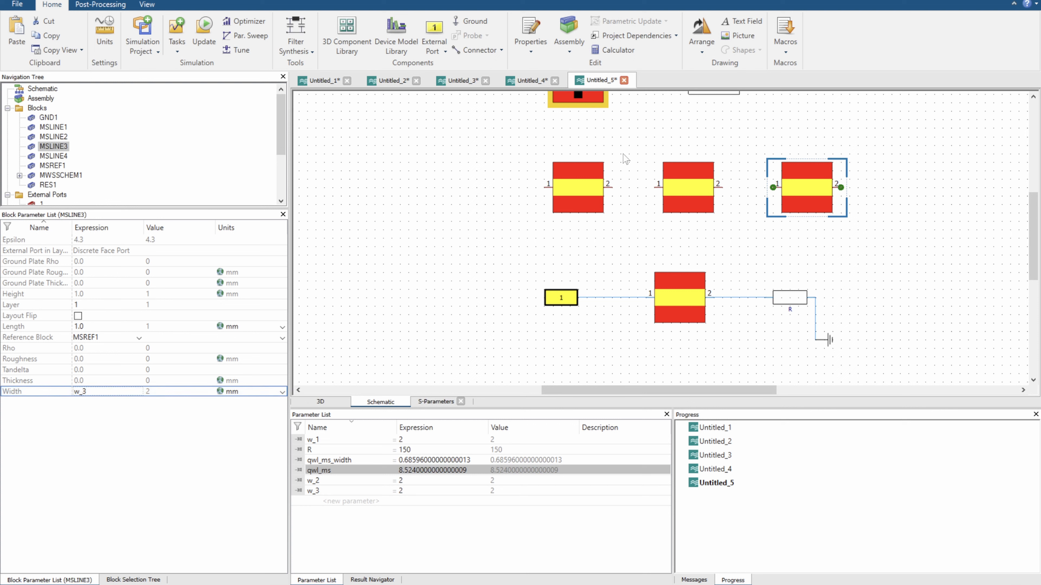
# Set the length of MSLINE1 to the existing parameter qwl_ms
pyautogui.click(578, 193)
pyautogui.click(688, 193)
pyautogui.click(778, 199)
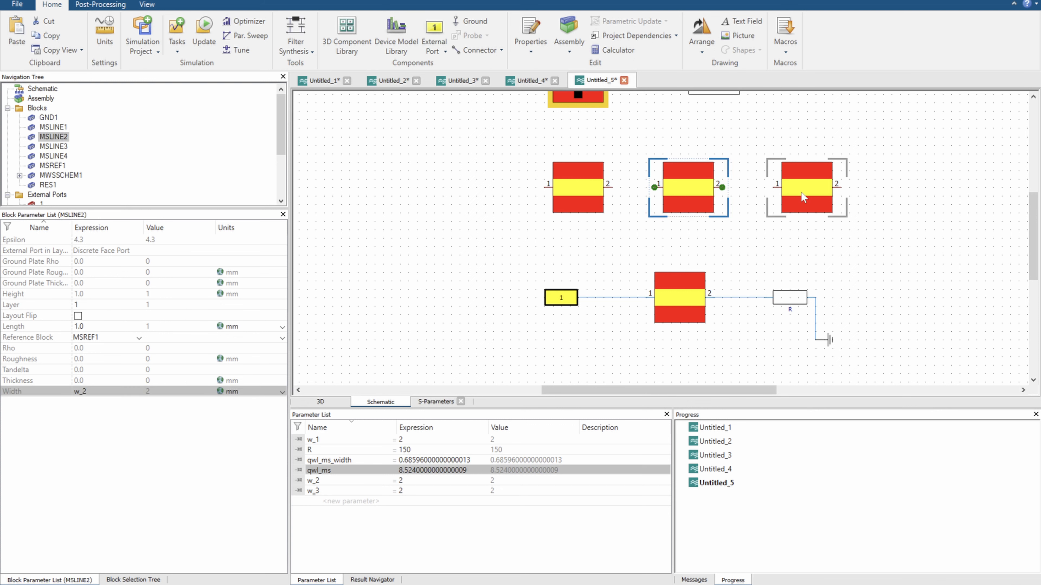
pyautogui.click(582, 216)
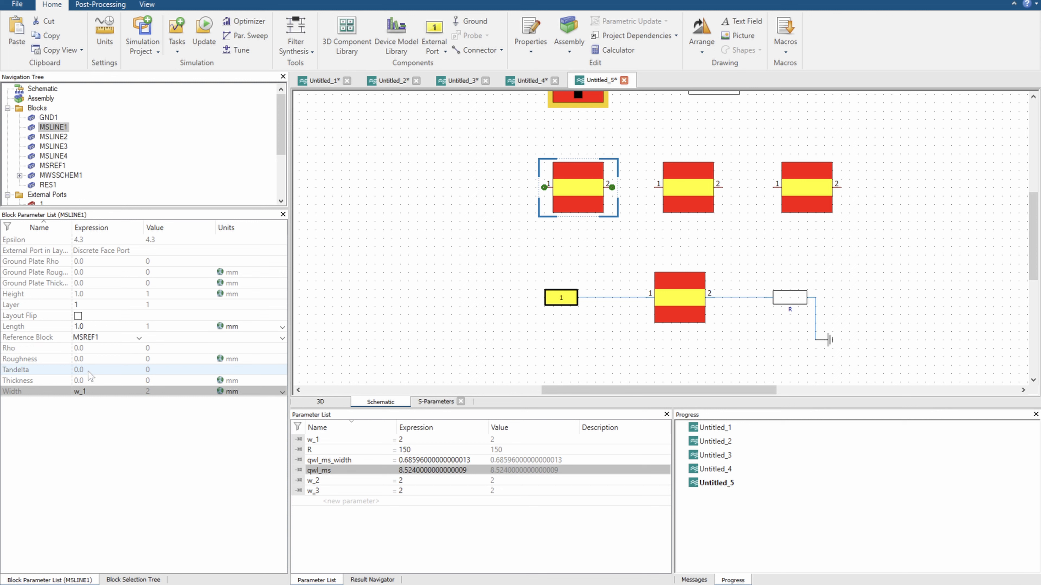
pyautogui.click(91, 328)
pyautogui.write('qwl_ms')
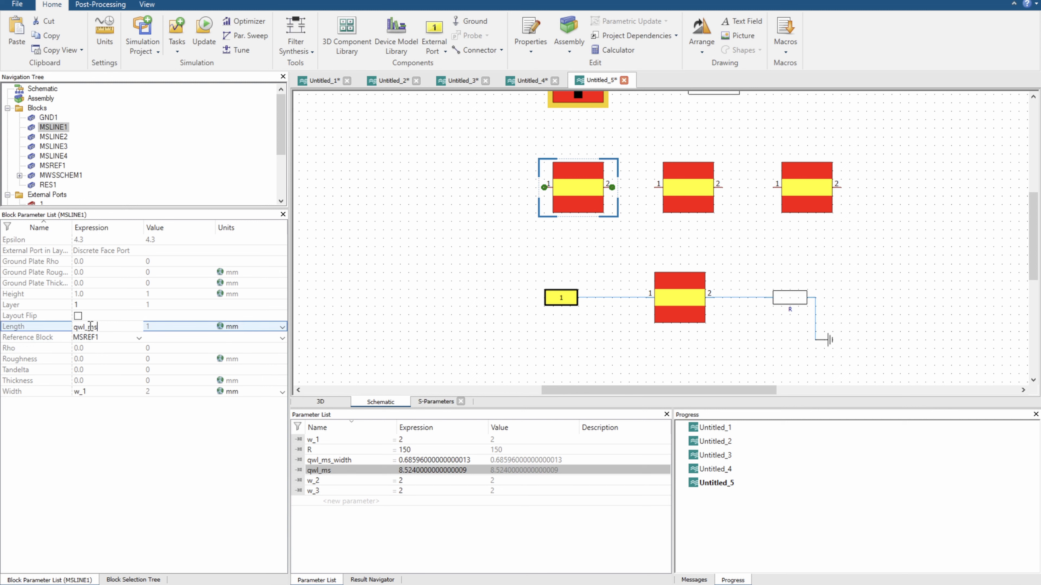
pyautogui.press('Return')
# Set the length of MSLINE2 to the existing parameter qwl_ms
pyautogui.click(678, 180)
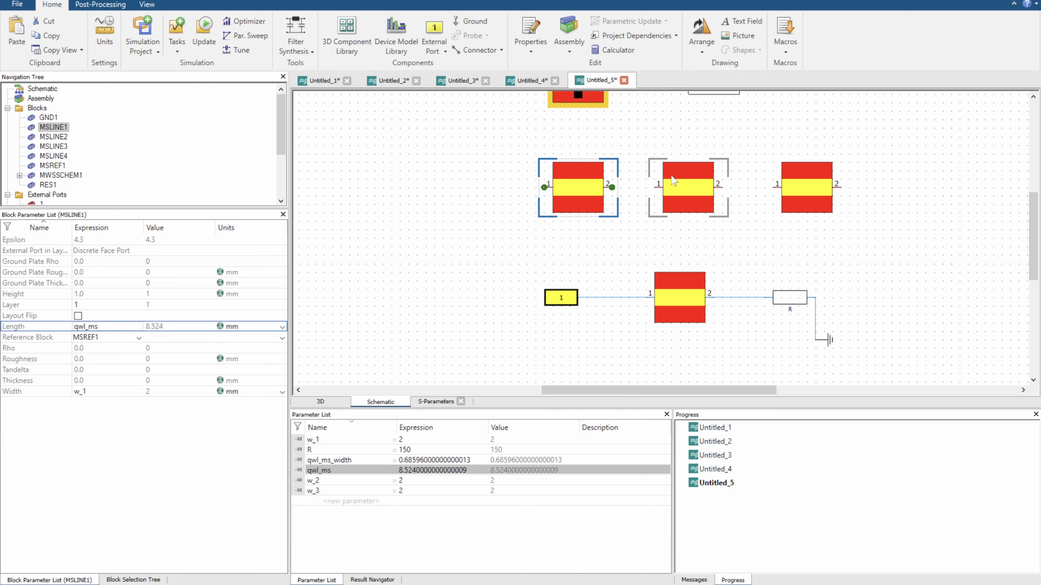
pyautogui.click(120, 324)
pyautogui.write('qwl_ms')
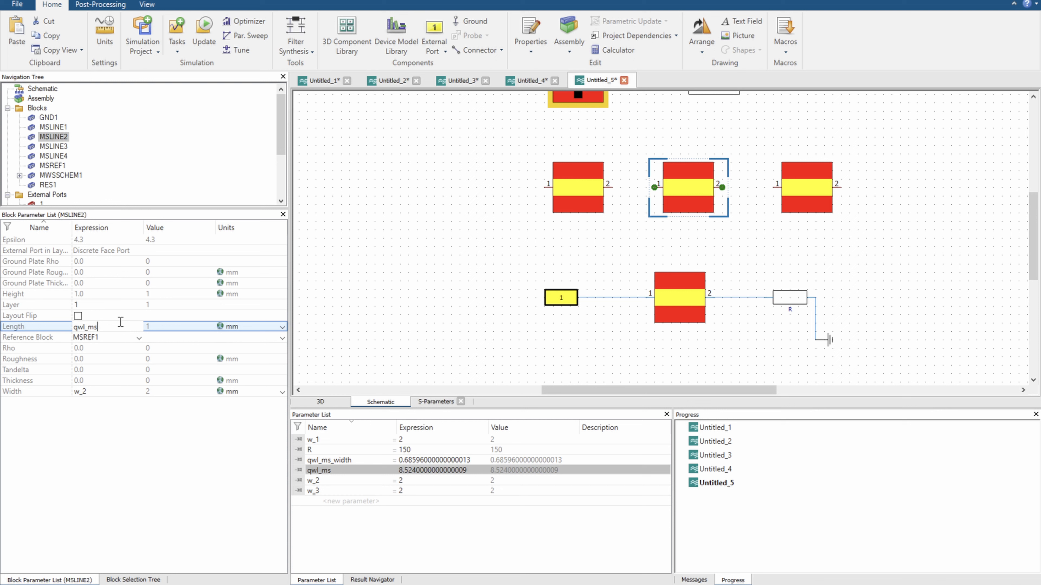
pyautogui.press('Return')
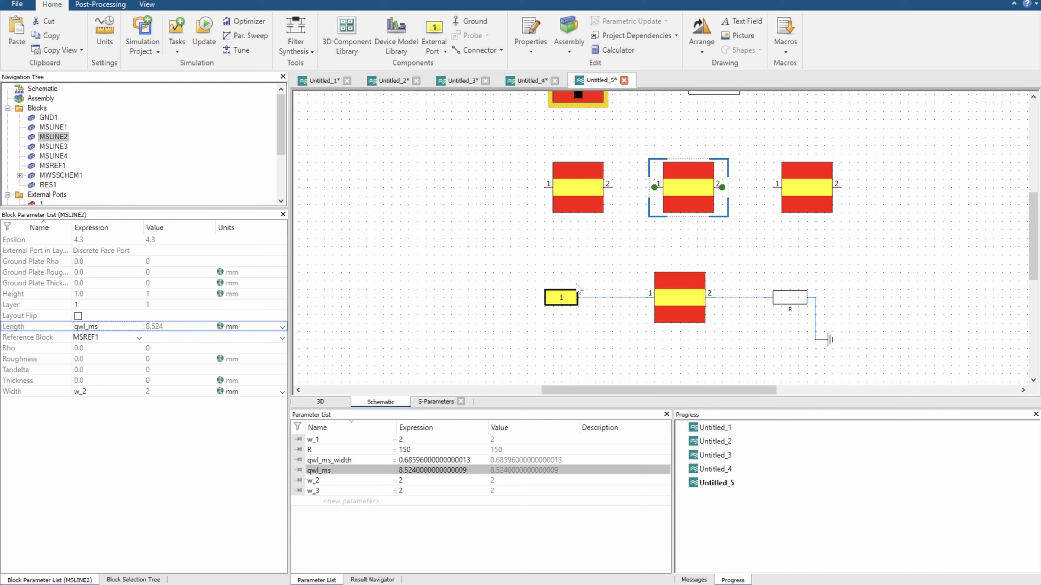
# Set the length of MSLINE3 to the existing parameter qwl_ms and deselect the block
pyautogui.click(806, 184)
pyautogui.click(87, 326)
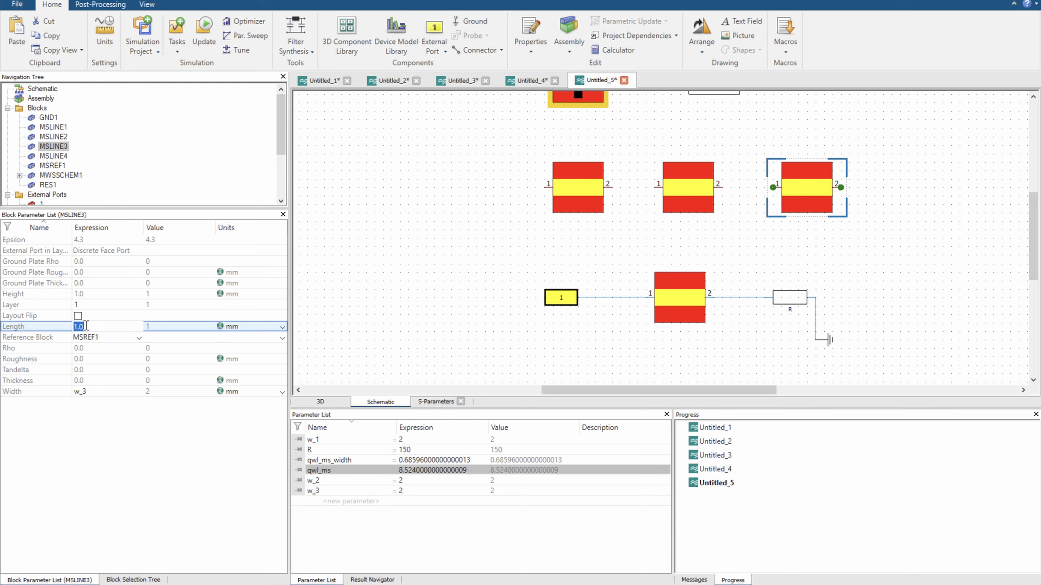
pyautogui.write('qwl_ms')
pyautogui.click(449, 288)
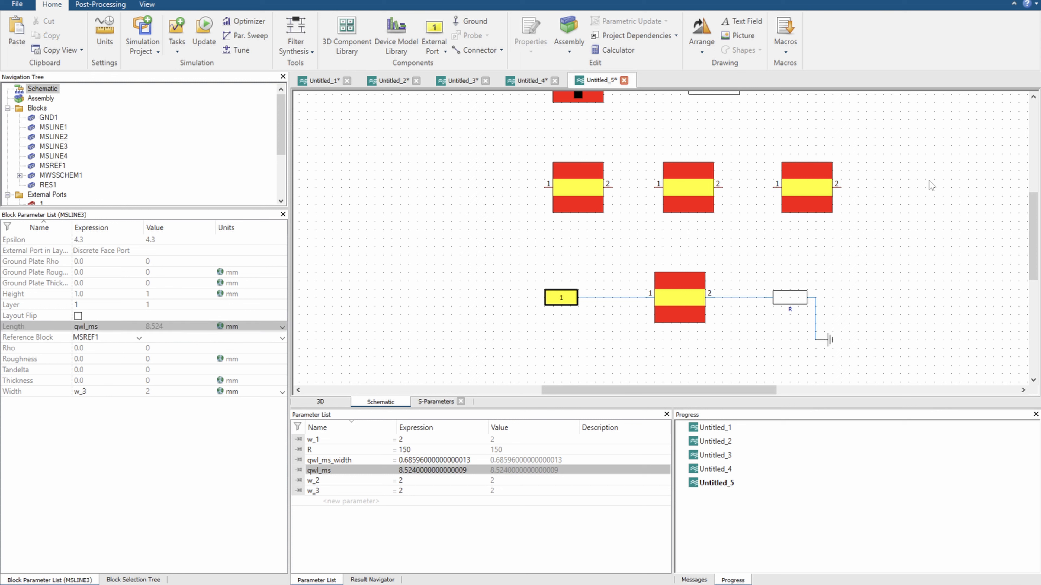
# Move MSLINE3 slightly closer to MSLINE2 so the three unconnected microstrip lines are evenly spaced
pyautogui.click(794, 194)
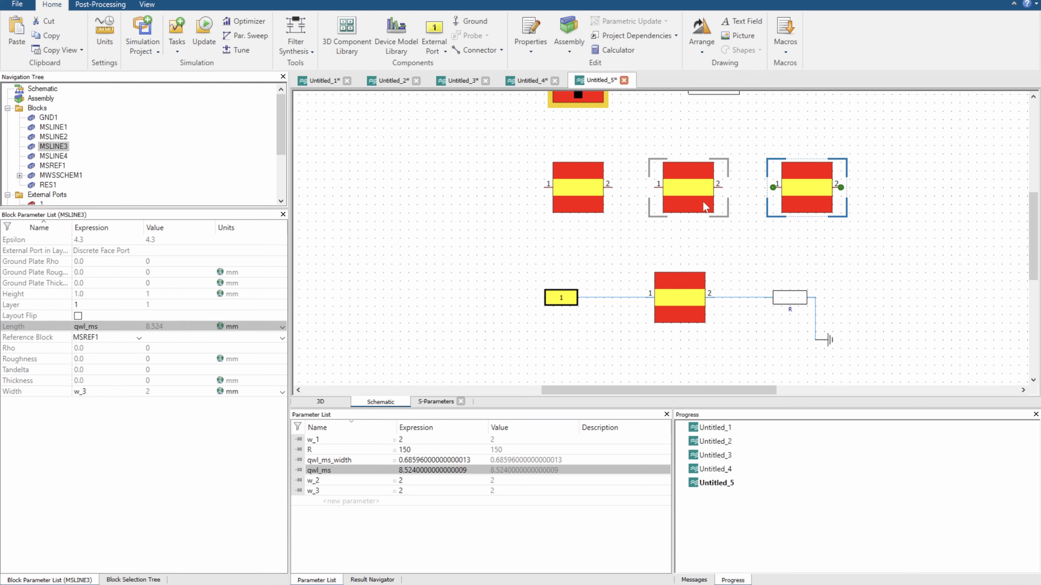
pyautogui.moveTo(789, 200); pyautogui.dragTo(780, 201)
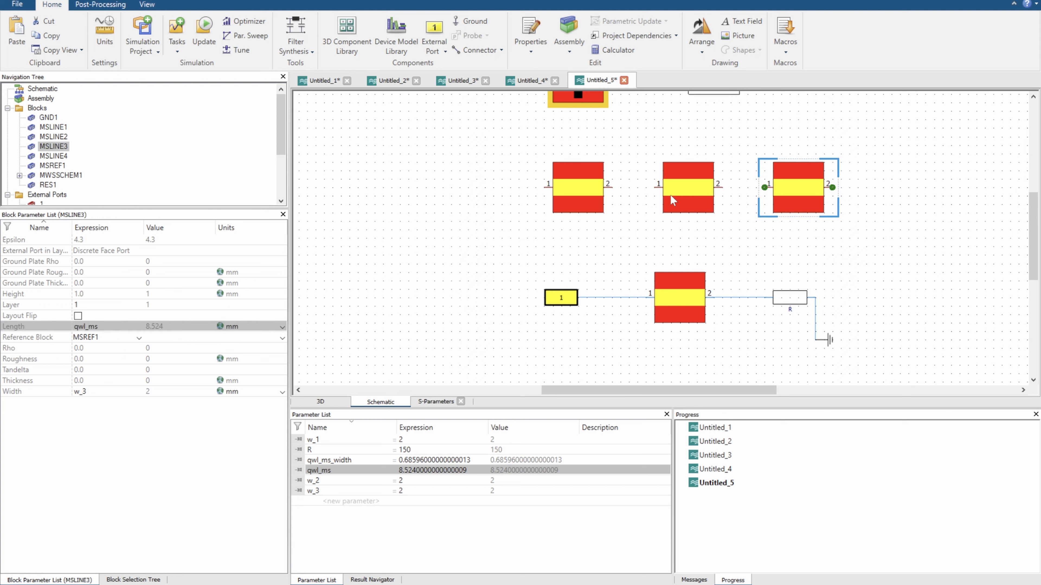
pyautogui.click(572, 188)
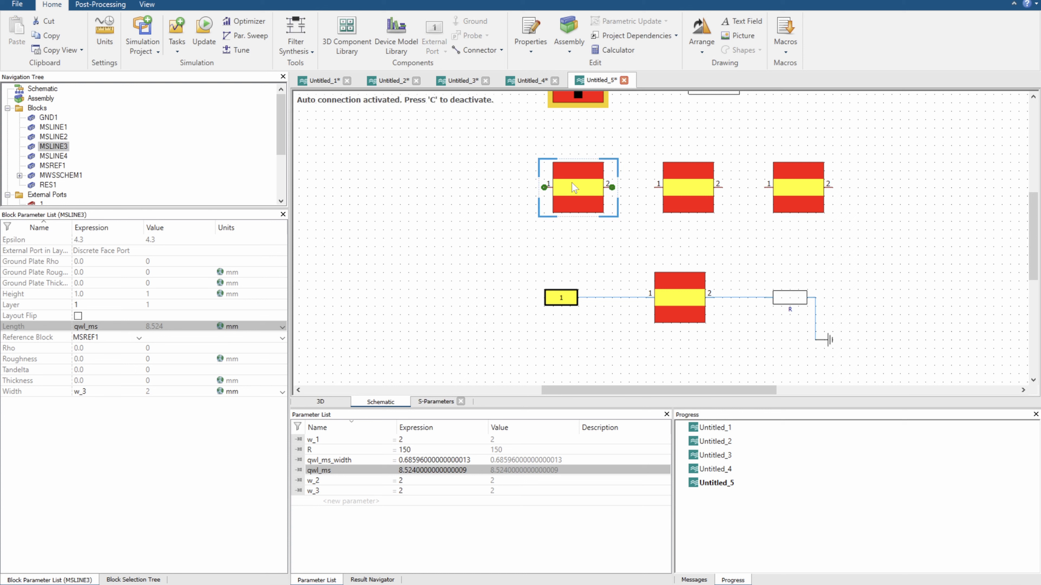
# Copy the resistor R with its ground and place the copy connected to the output of MSLINE3
pyautogui.moveTo(766, 270); pyautogui.dragTo(848, 352)
pyautogui.click(905, 236)
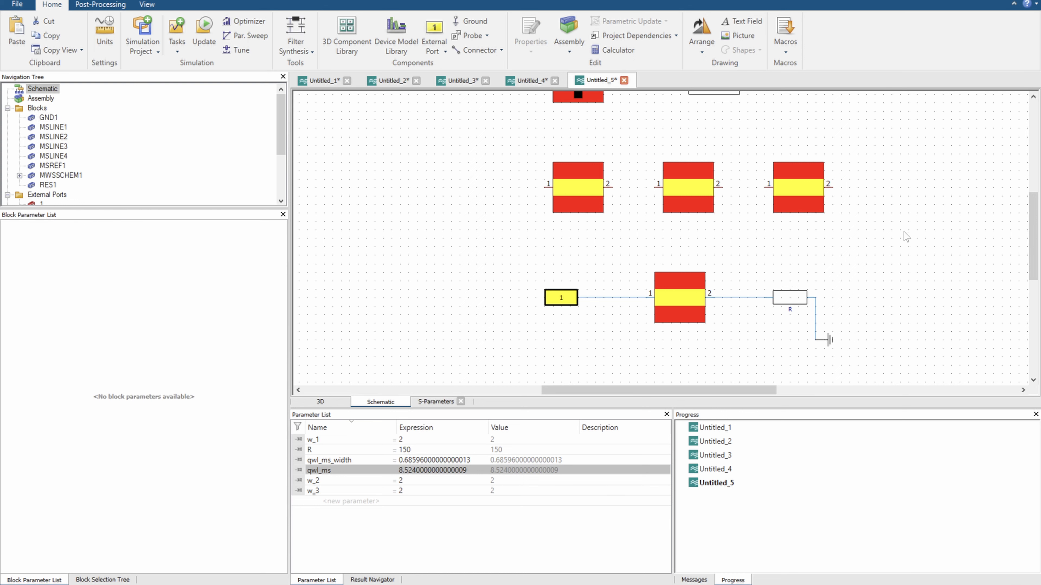
pyautogui.hotkey('ctrl', 'v')
pyautogui.click(911, 199)
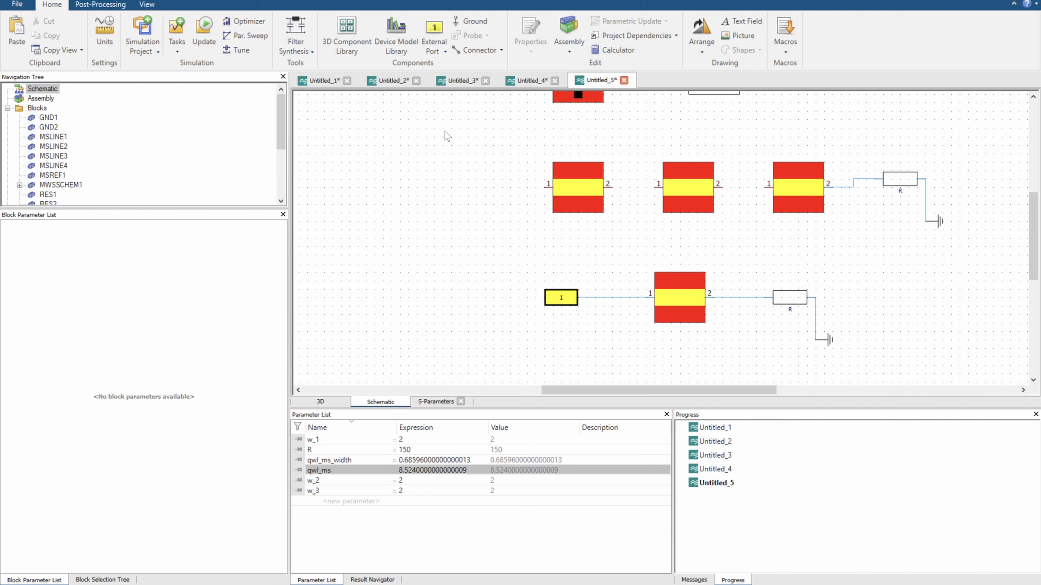
# Add an external port at the input of MSLINE1 and wire MSLINE1, MSLINE2 and MSLINE3 in series
pyautogui.click(433, 30)
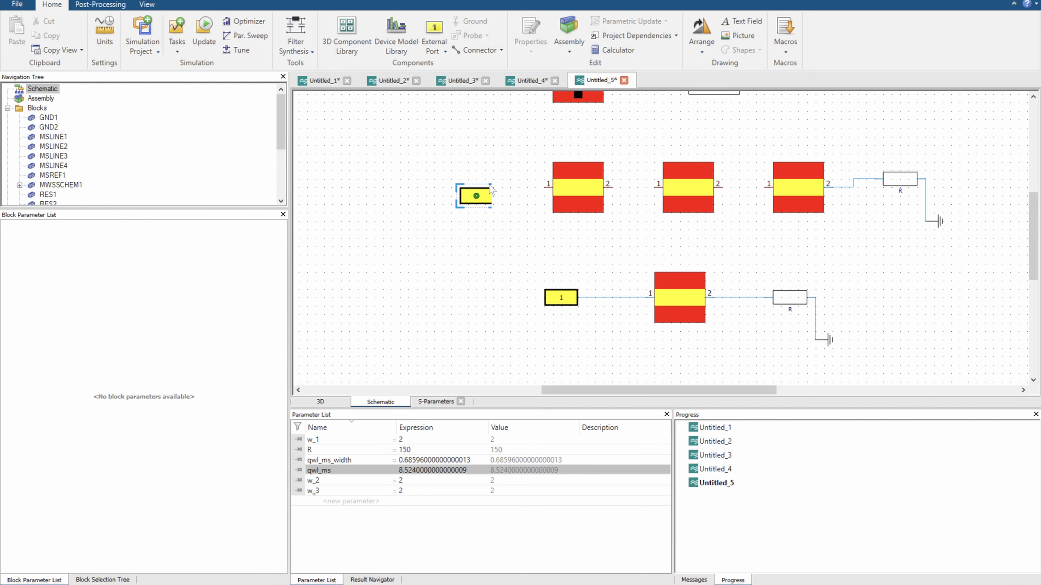
pyautogui.click(531, 186)
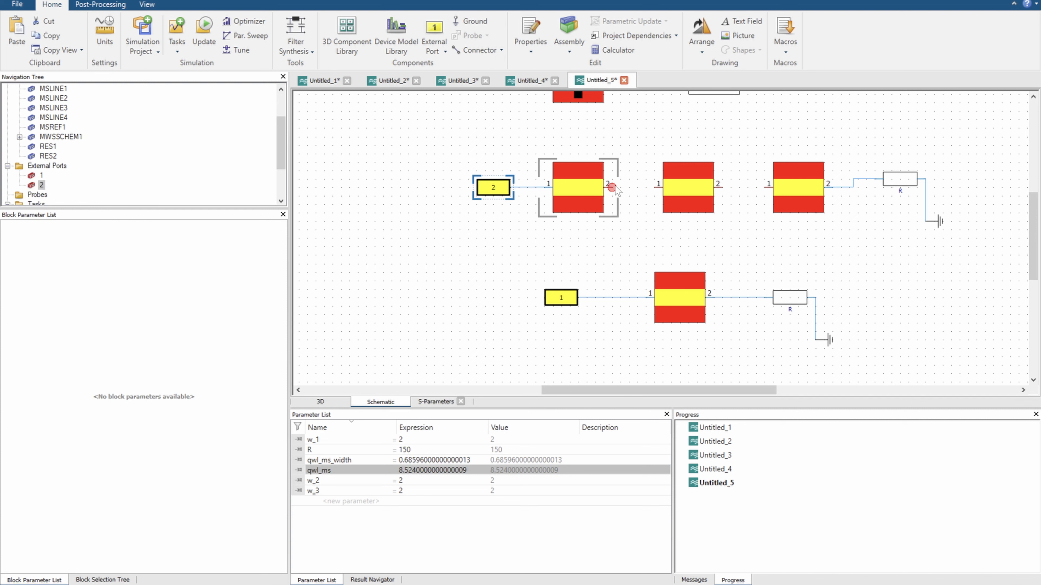
pyautogui.moveTo(611, 188); pyautogui.dragTo(657, 187)
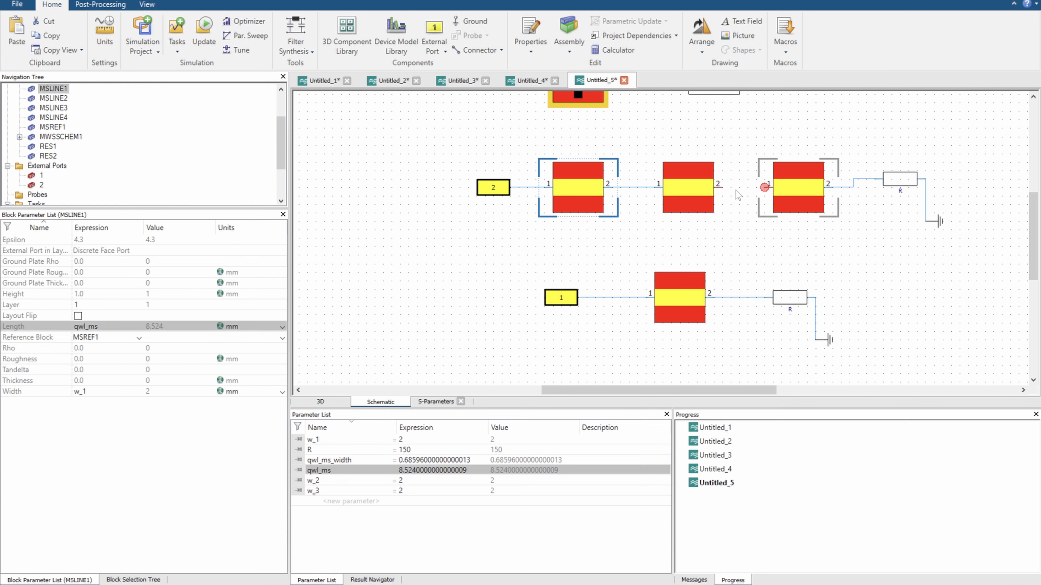
pyautogui.moveTo(722, 188); pyautogui.dragTo(767, 185)
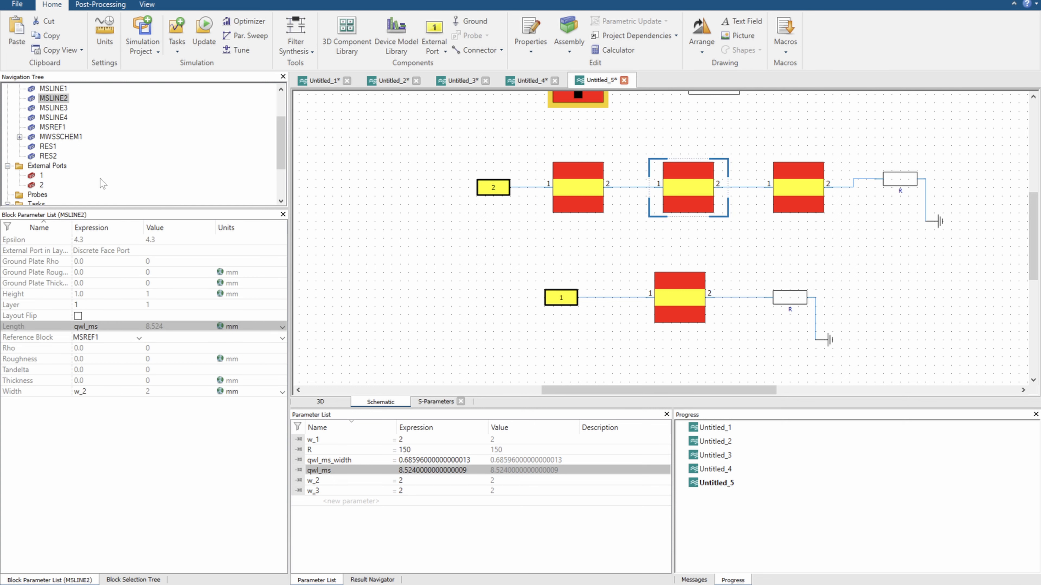
# Examine the reference impedance settings of both ports in task SPara1 and the first microstrip line behind each port
pyautogui.scroll(-2, 78, 171)
pyautogui.click(72, 166)
pyautogui.click(56, 158)
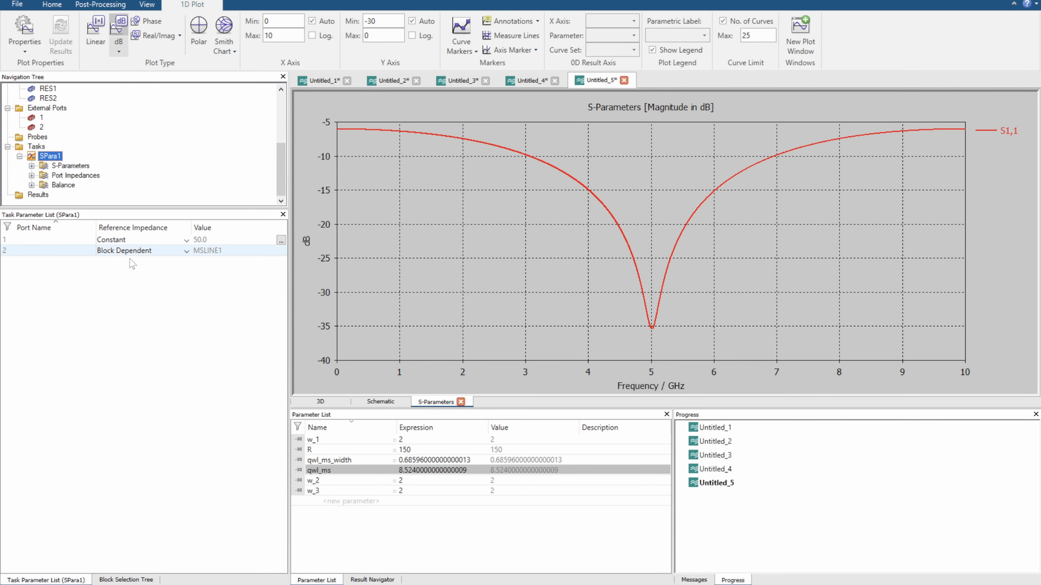
pyautogui.click(378, 402)
pyautogui.click(574, 168)
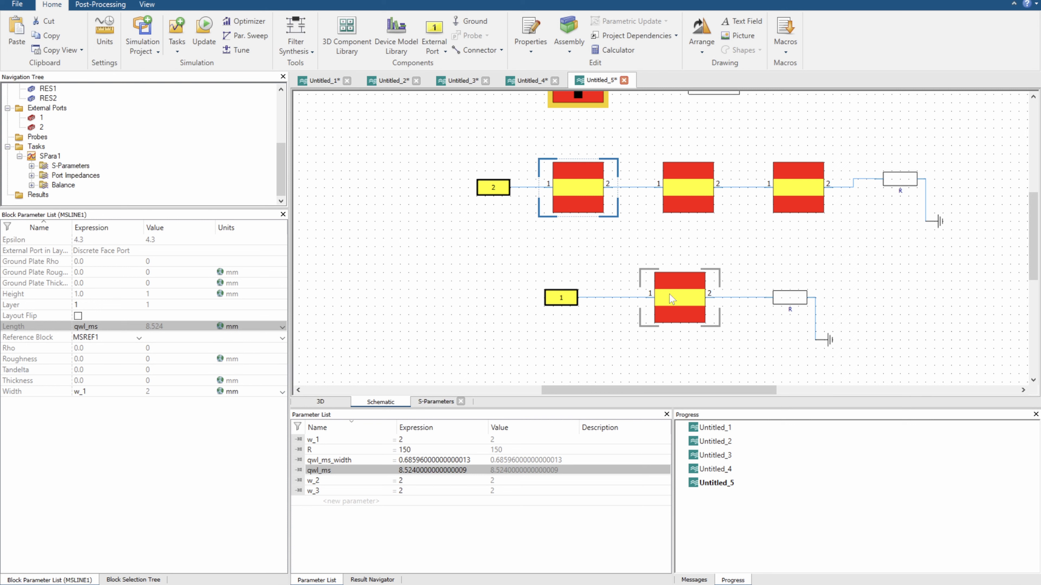
pyautogui.click(680, 304)
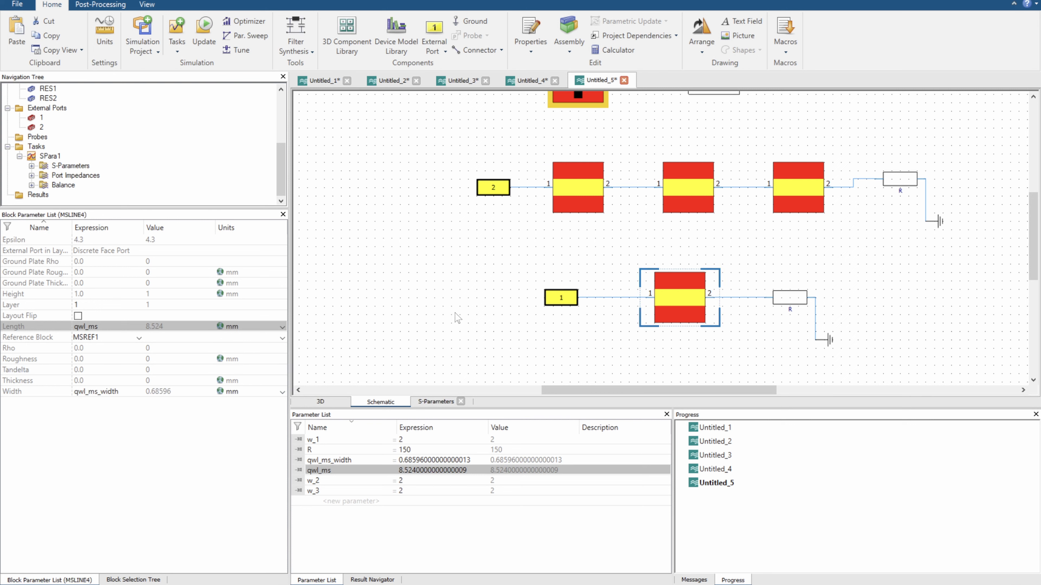
pyautogui.click(58, 157)
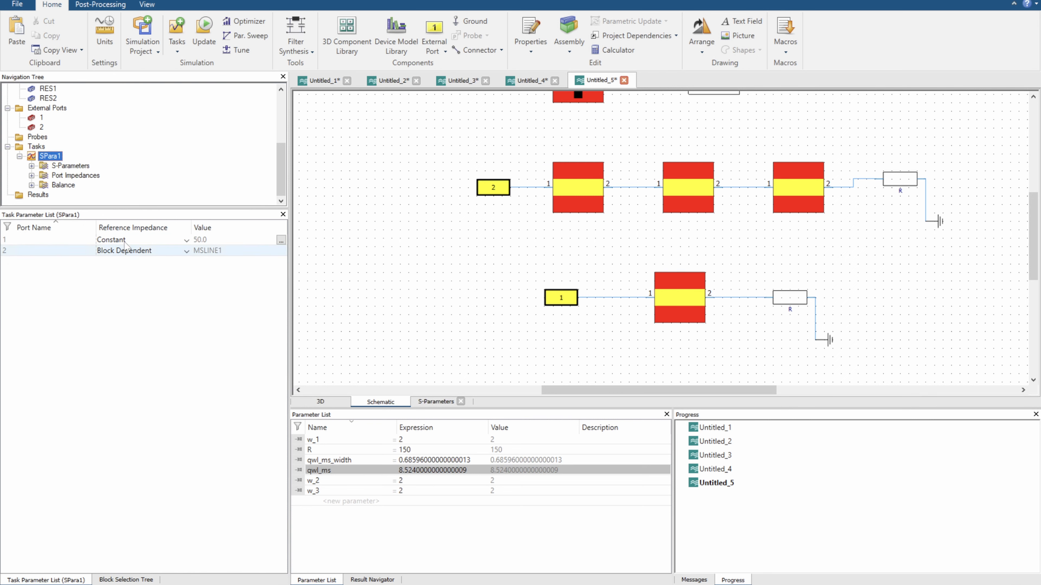
pyautogui.click(676, 304)
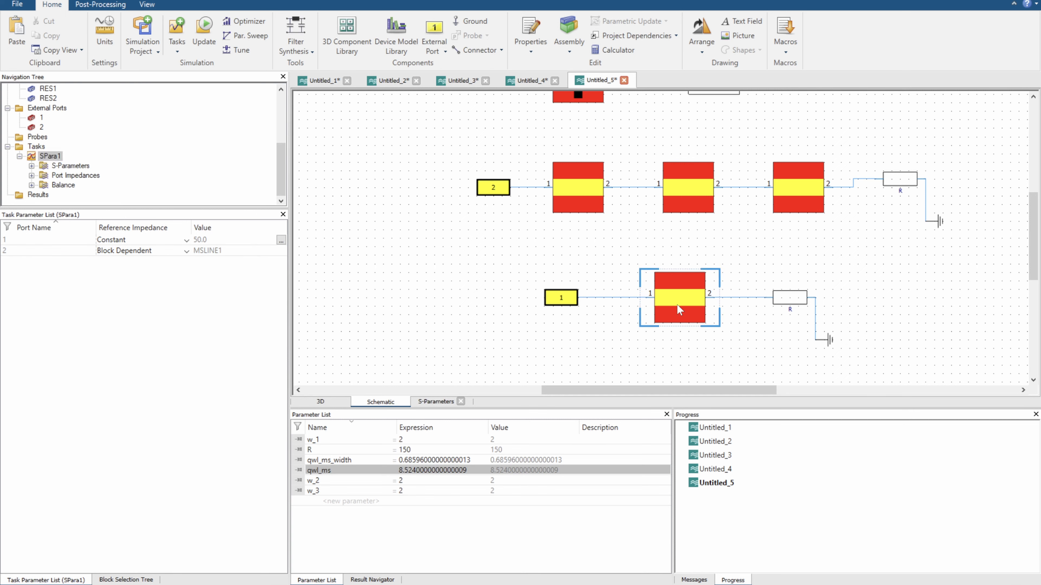
pyautogui.click(598, 198)
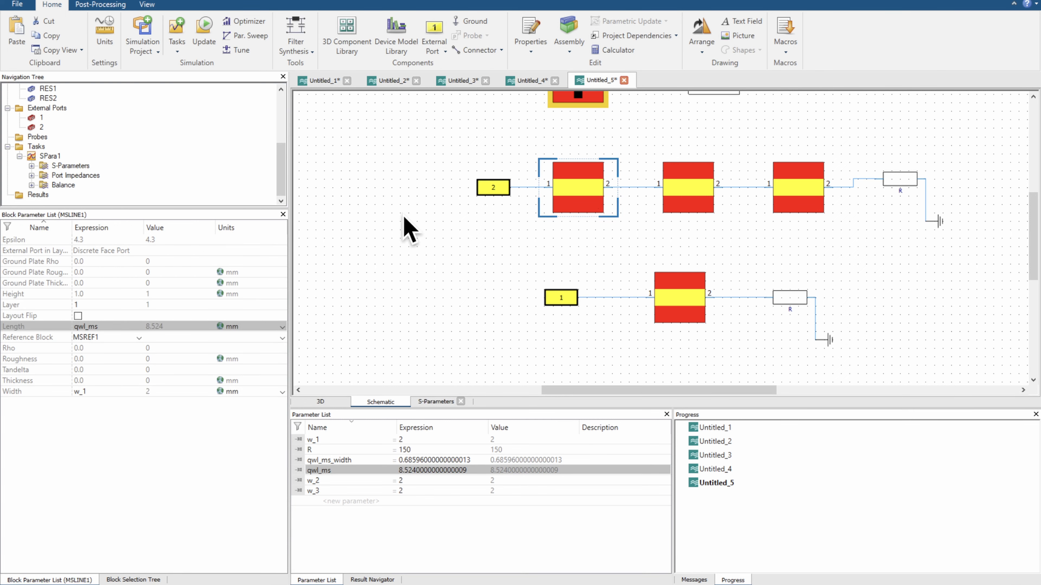
pyautogui.click(58, 157)
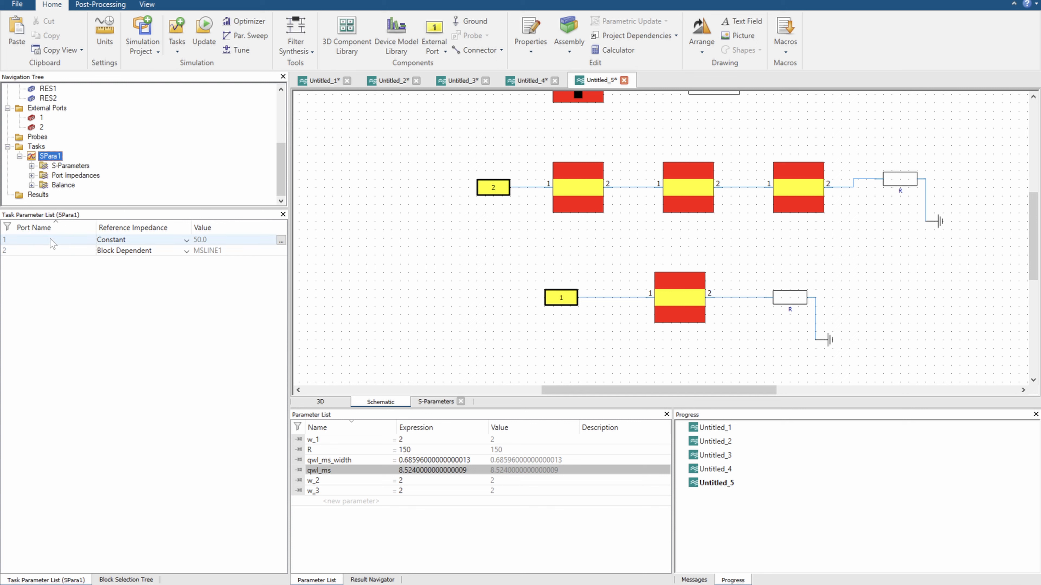
pyautogui.click(66, 251)
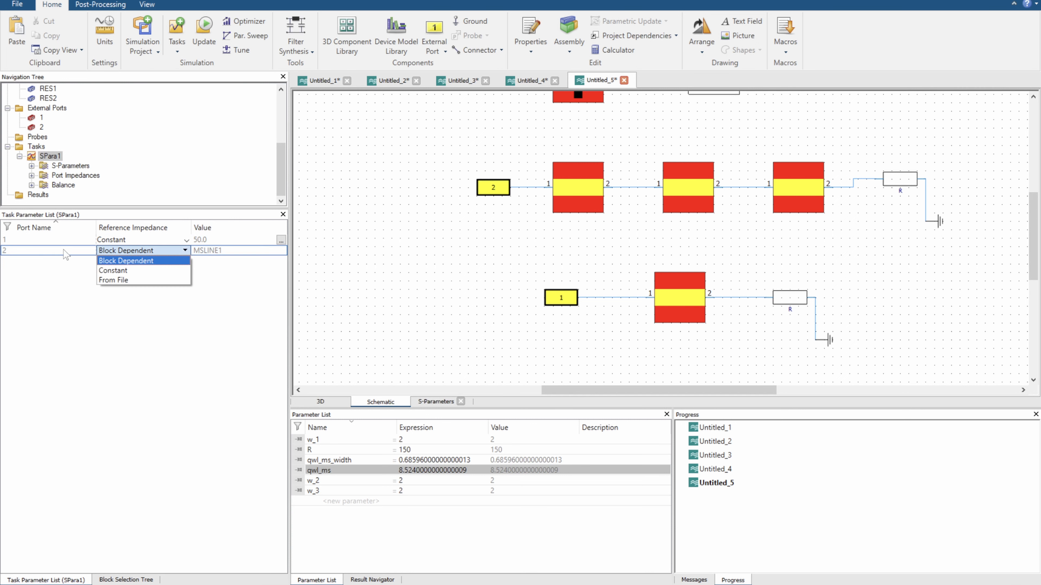
pyautogui.click(66, 276)
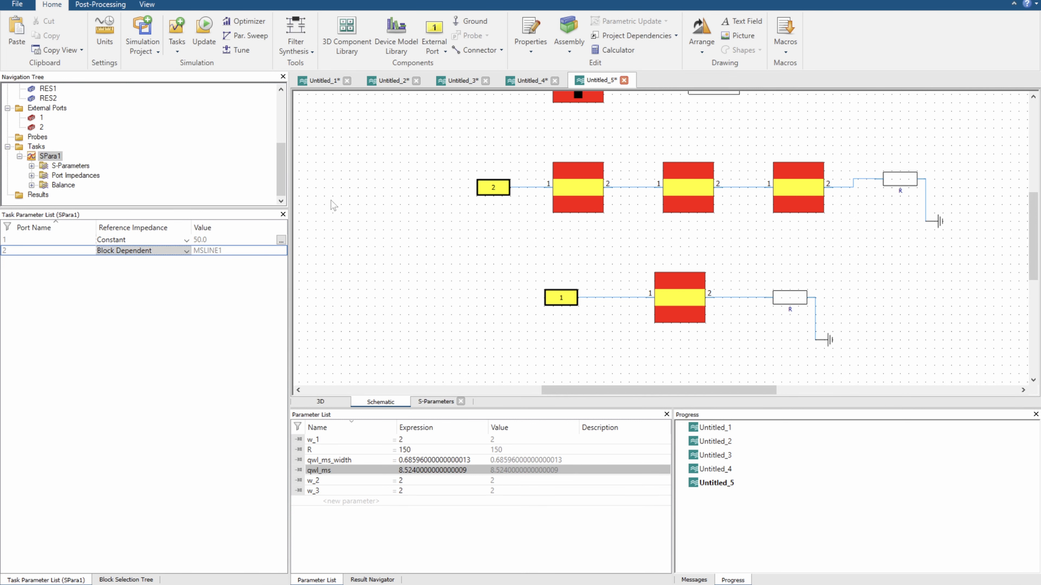
# Update the simulation, accepting deletion of the parametric results, and display the port impedances
pyautogui.click(207, 28)
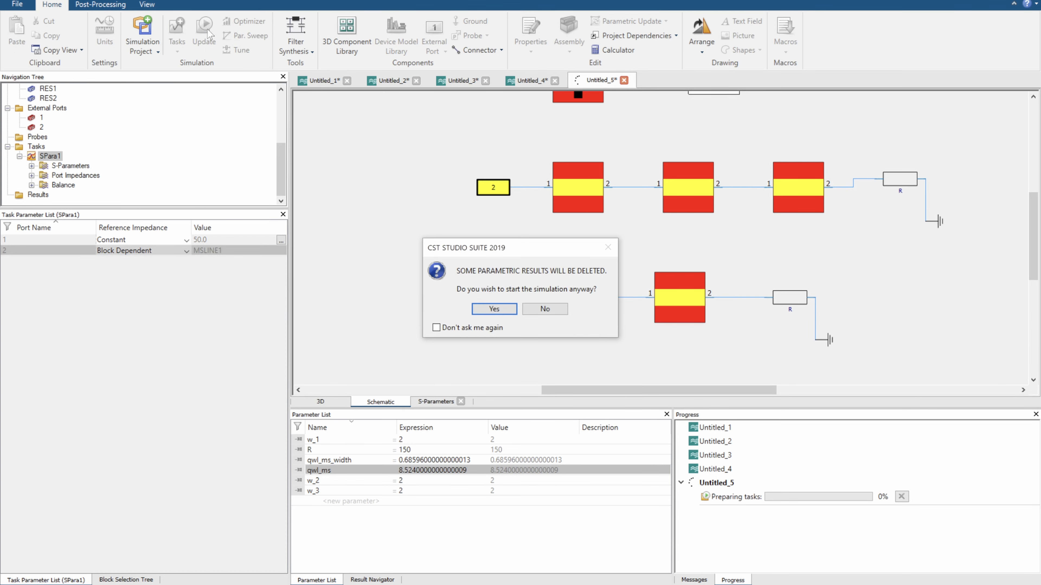
pyautogui.click(494, 309)
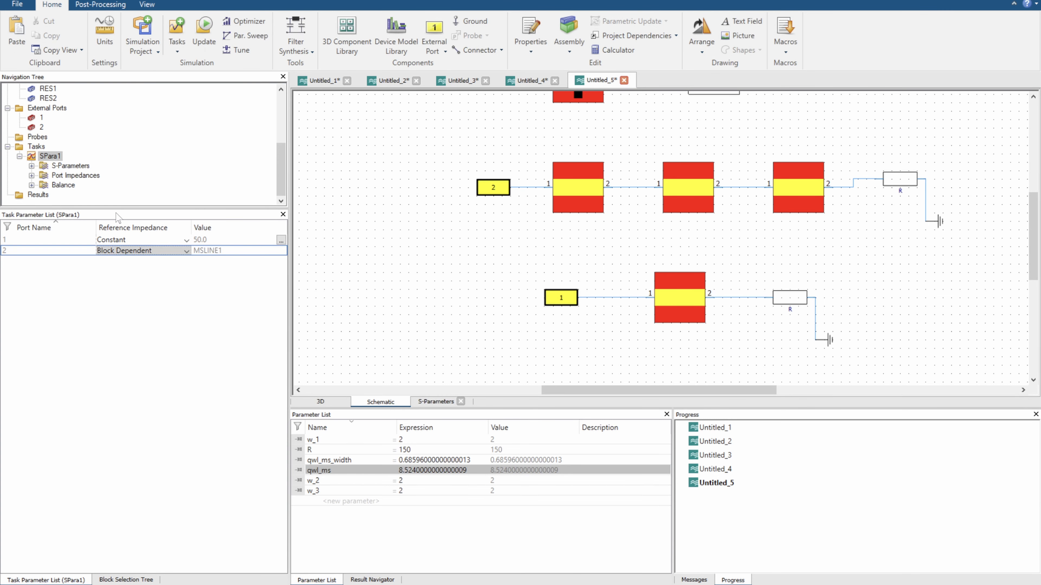
pyautogui.click(62, 177)
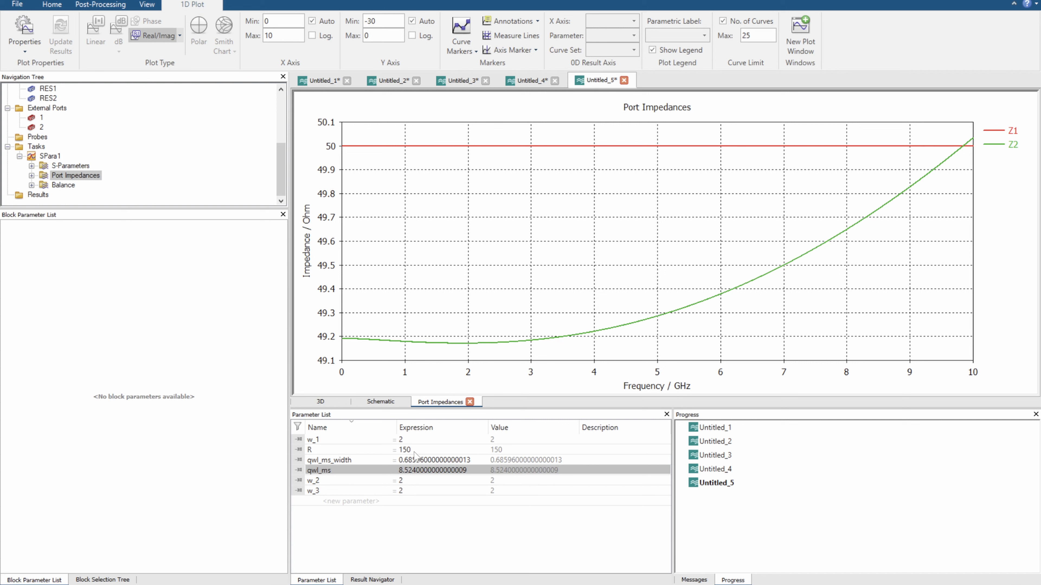
# Use the Tuner to lower w_1 to about 1.952, bringing the Z2 port impedance to 50 ohms near 5 GHz
pyautogui.click(422, 439)
pyautogui.click(61, 7)
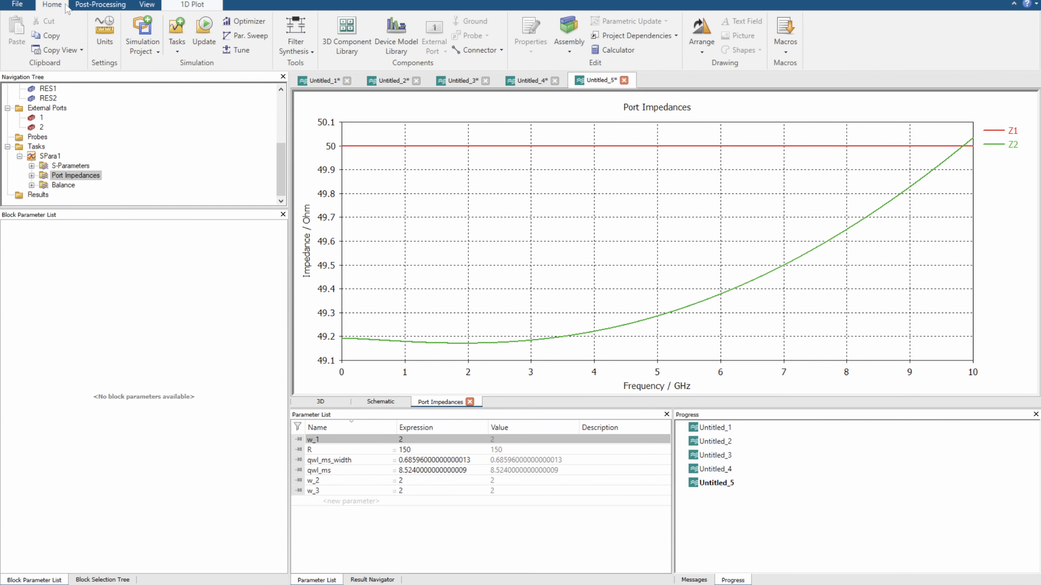
pyautogui.click(240, 49)
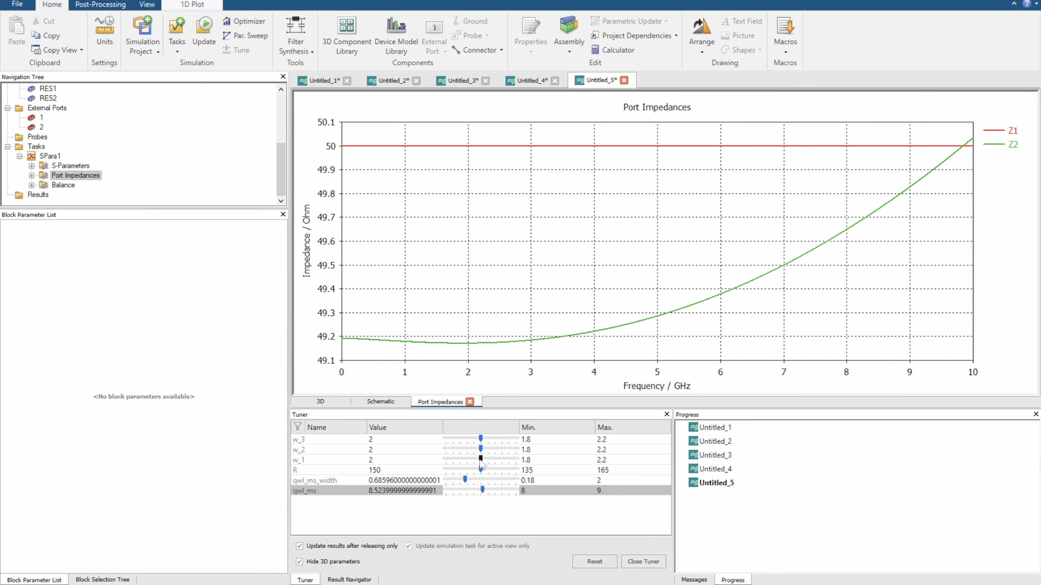
pyautogui.moveTo(480, 459); pyautogui.dragTo(474, 460)
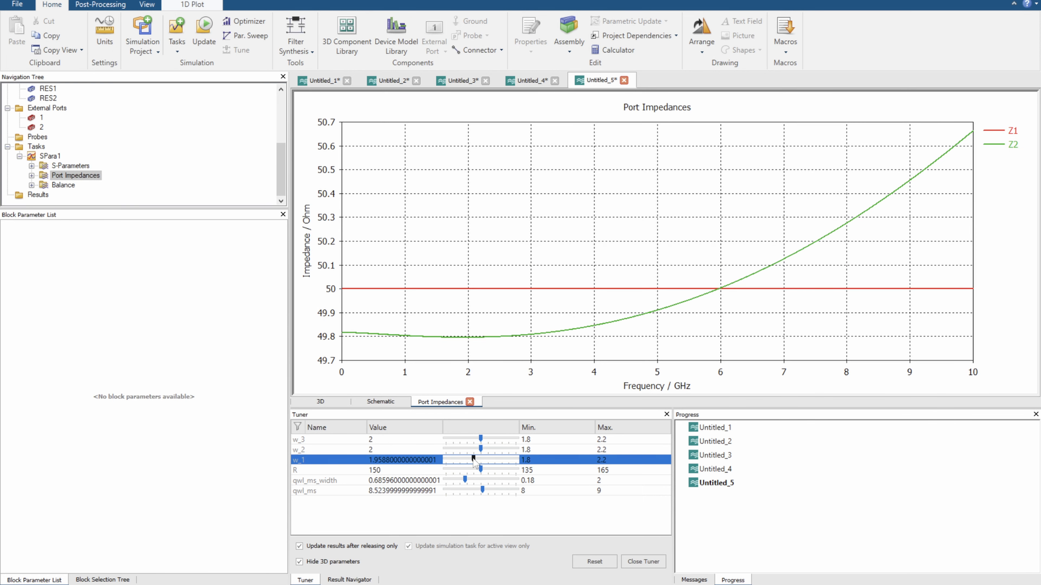
pyautogui.moveTo(474, 460); pyautogui.dragTo(469, 461)
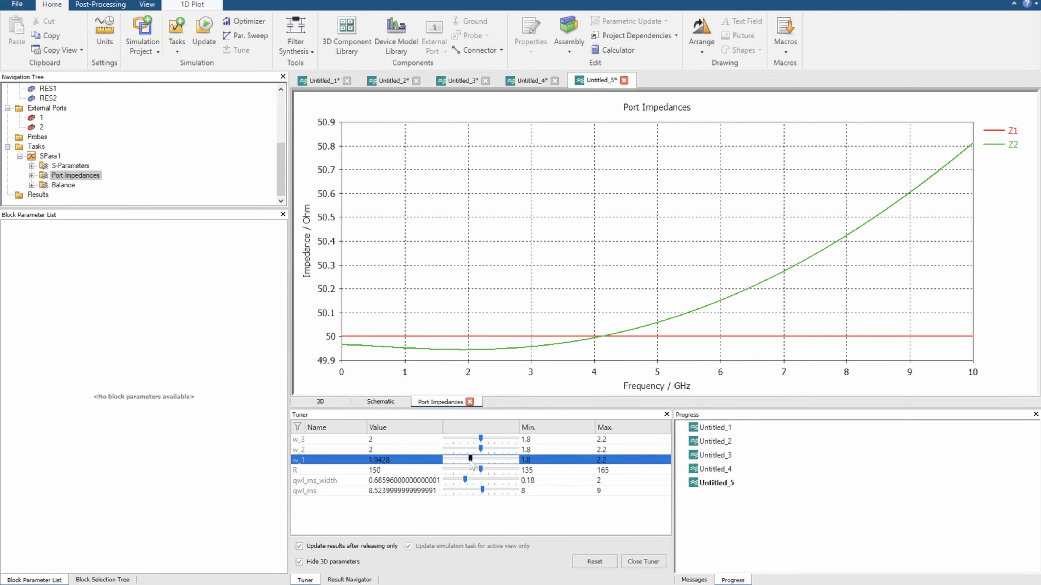
pyautogui.moveTo(470, 461); pyautogui.dragTo(471, 462)
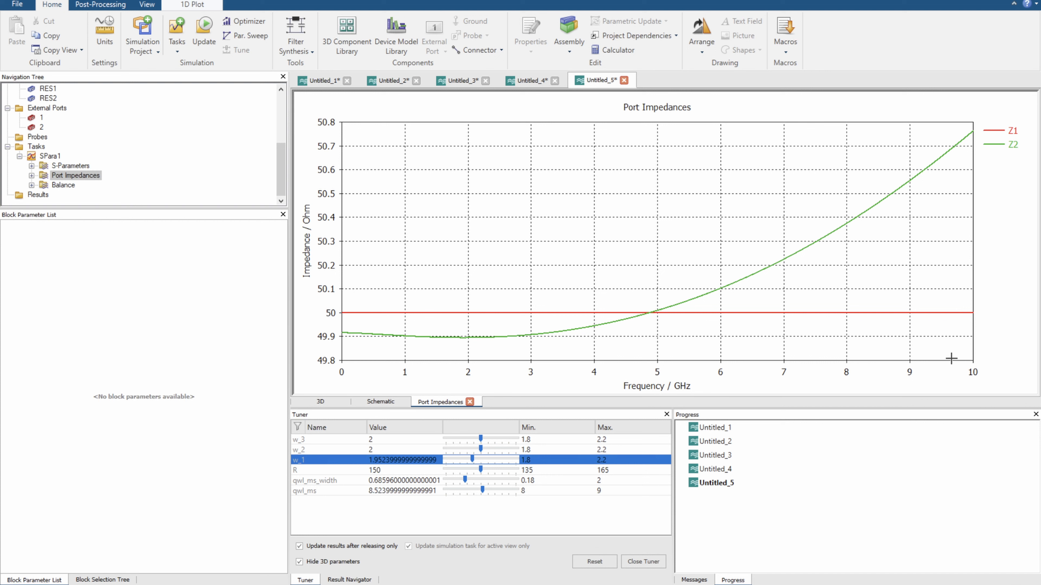
# Trim the tuned value of w_1 to exactly 1.952
pyautogui.click(385, 465)
pyautogui.click(393, 461)
pyautogui.moveTo(385, 460); pyautogui.dragTo(454, 454)
pyautogui.press('BackSpace')
pyautogui.press('Return')
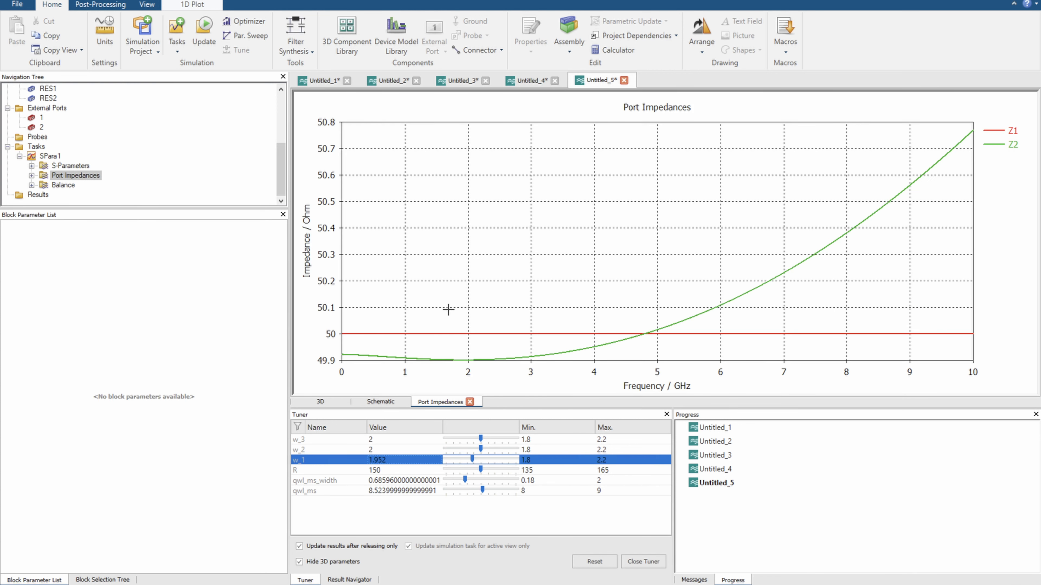
# Change the reference impedance of port 2 in task SPara1 from Block Dependent to Constant
pyautogui.click(381, 402)
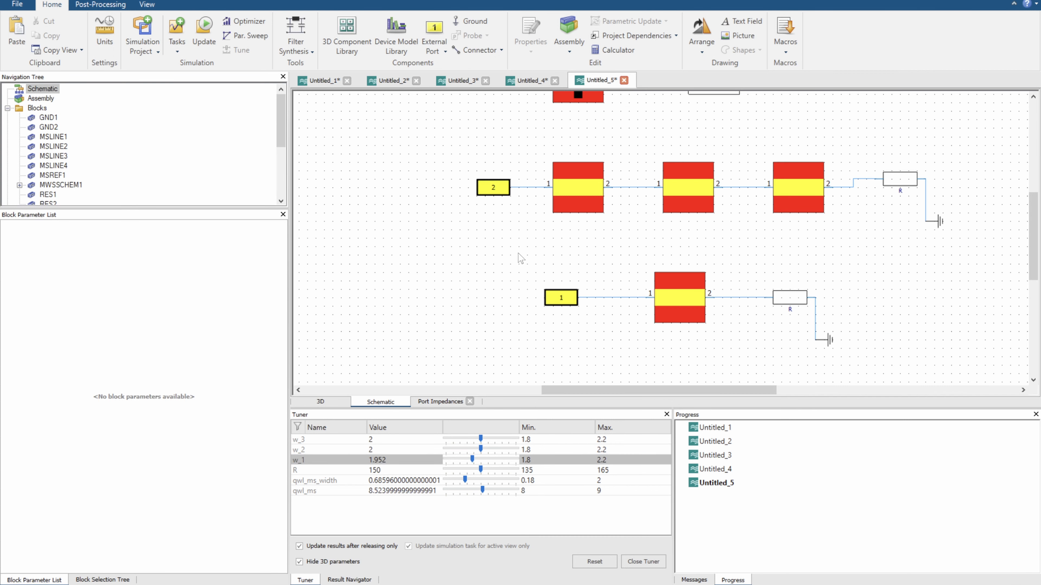
pyautogui.click(496, 188)
pyautogui.scroll(-4, 37, 182)
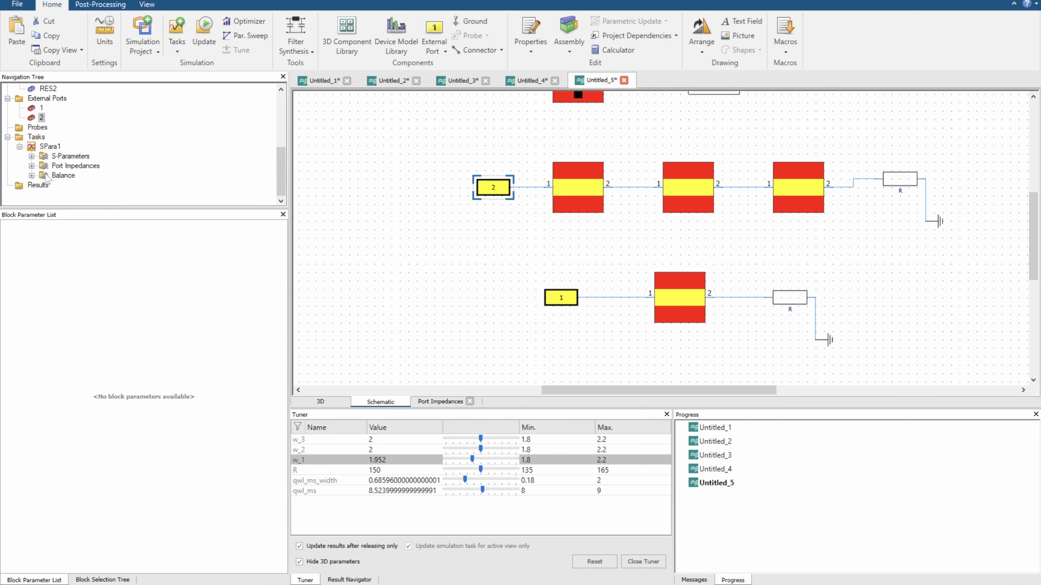
pyautogui.click(45, 148)
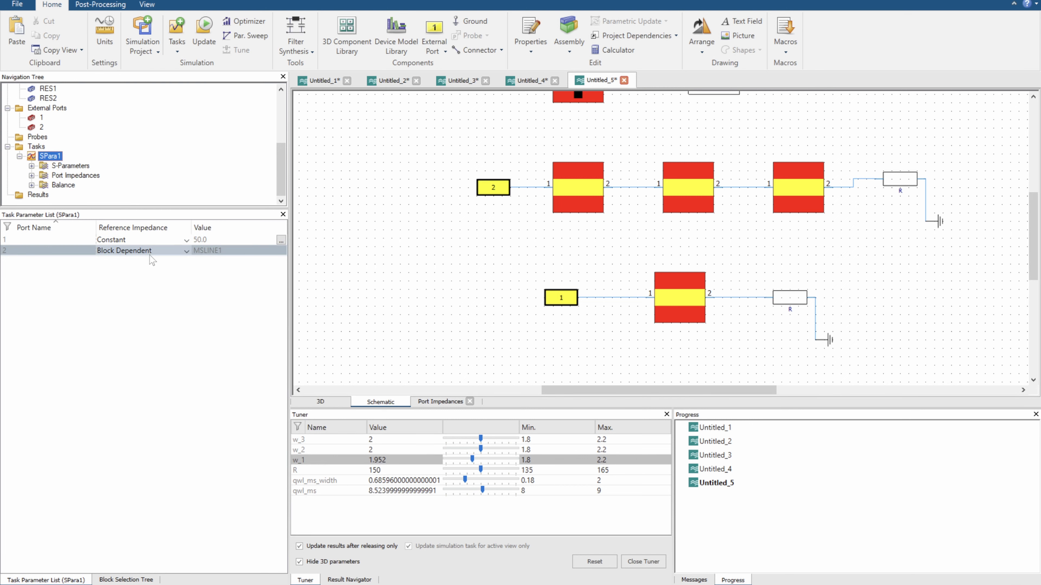
pyautogui.click(598, 176)
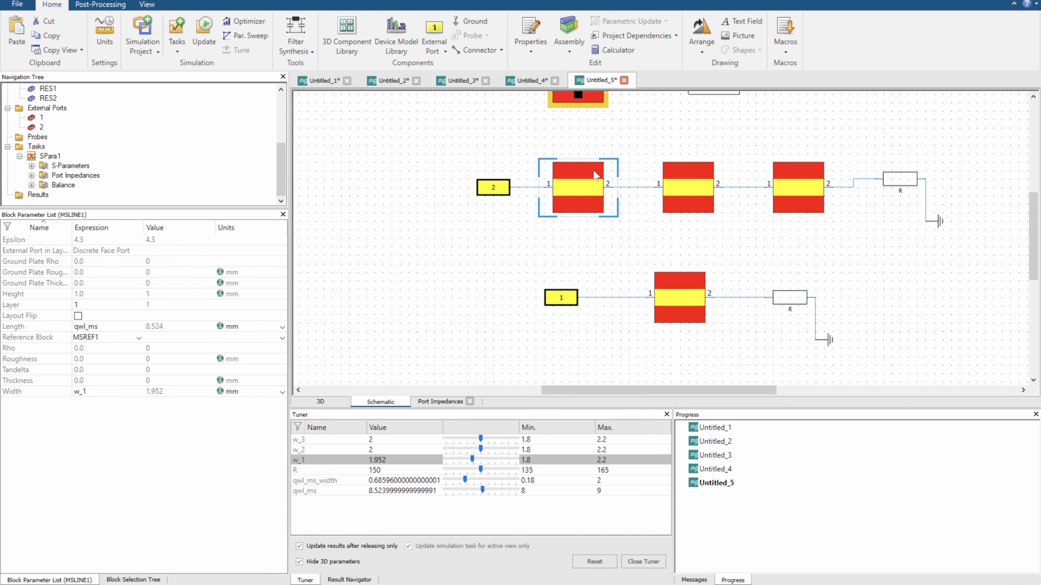
pyautogui.click(45, 157)
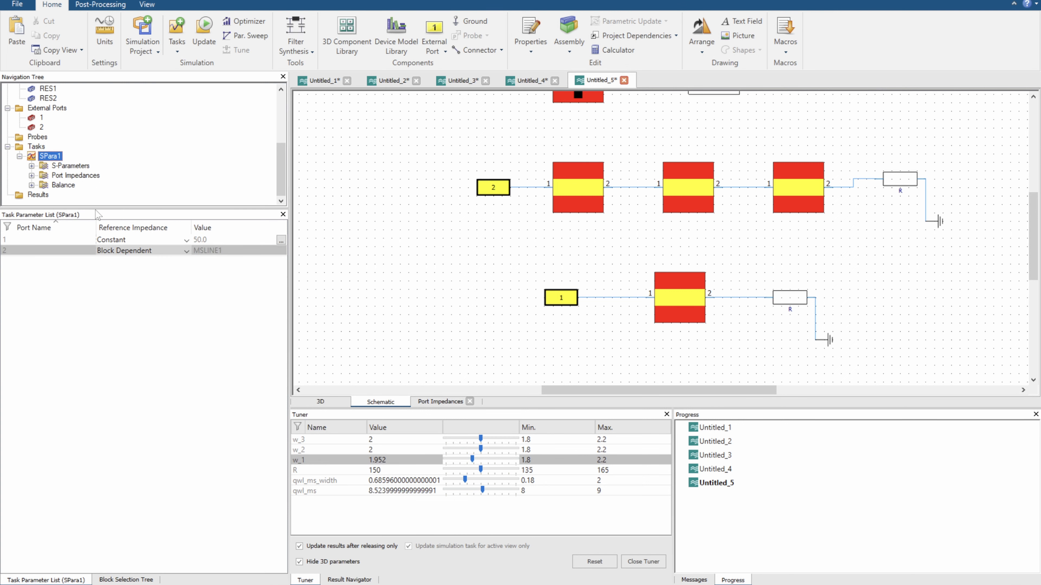
pyautogui.click(133, 250)
pyautogui.click(124, 270)
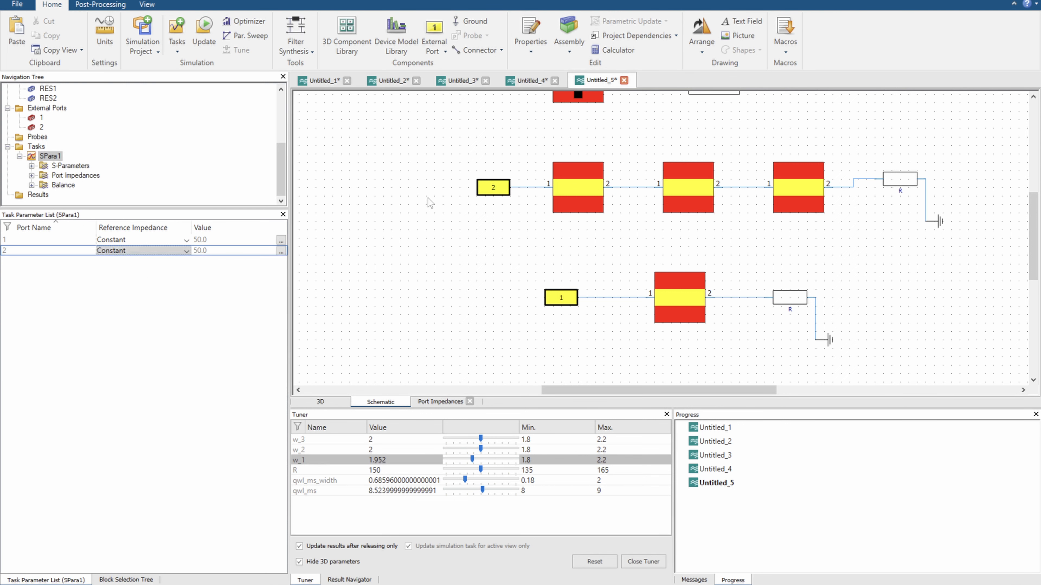
# Move the second resistor and its ground down together so the resistor aligns with the three-section line
pyautogui.click(468, 218)
pyautogui.click(590, 197)
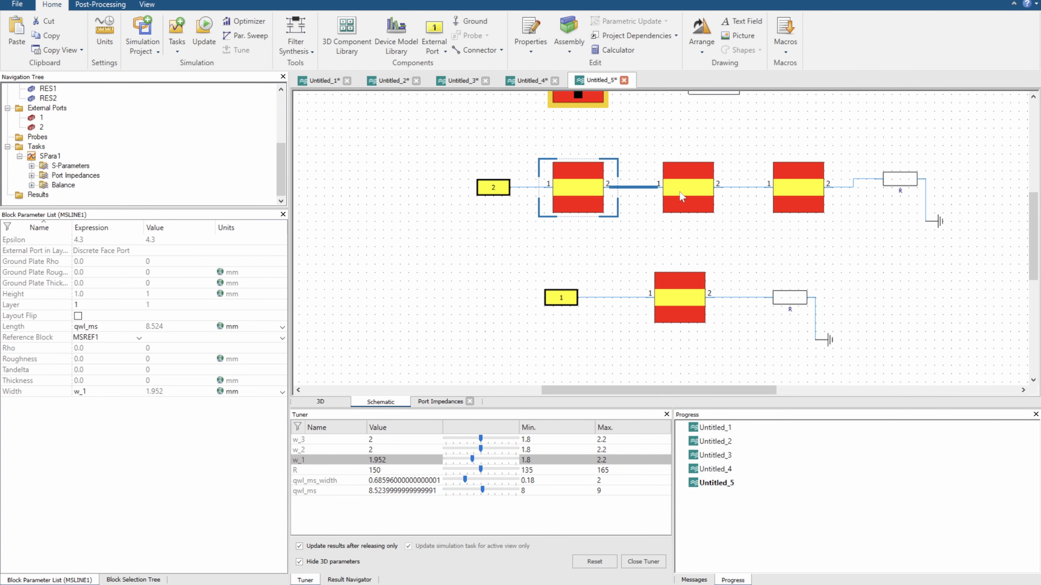
pyautogui.click(692, 197)
pyautogui.click(813, 196)
pyautogui.moveTo(887, 150); pyautogui.dragTo(972, 252)
pyautogui.moveTo(905, 179); pyautogui.dragTo(905, 187)
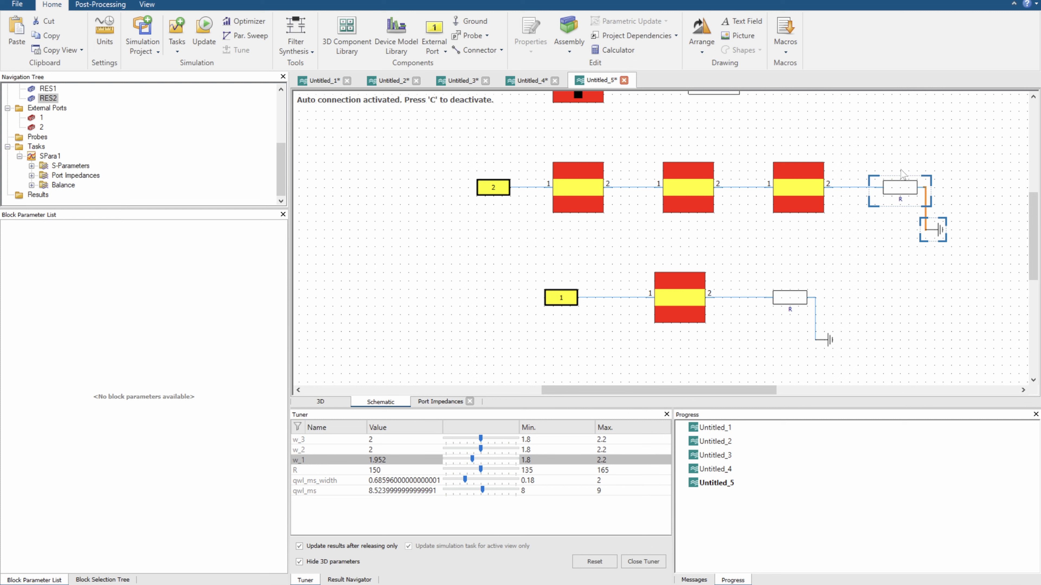
# Inspect the three-section line's blocks, close the Tuner, and set parameters w_2 and w_3 to 1.952
pyautogui.click(576, 197)
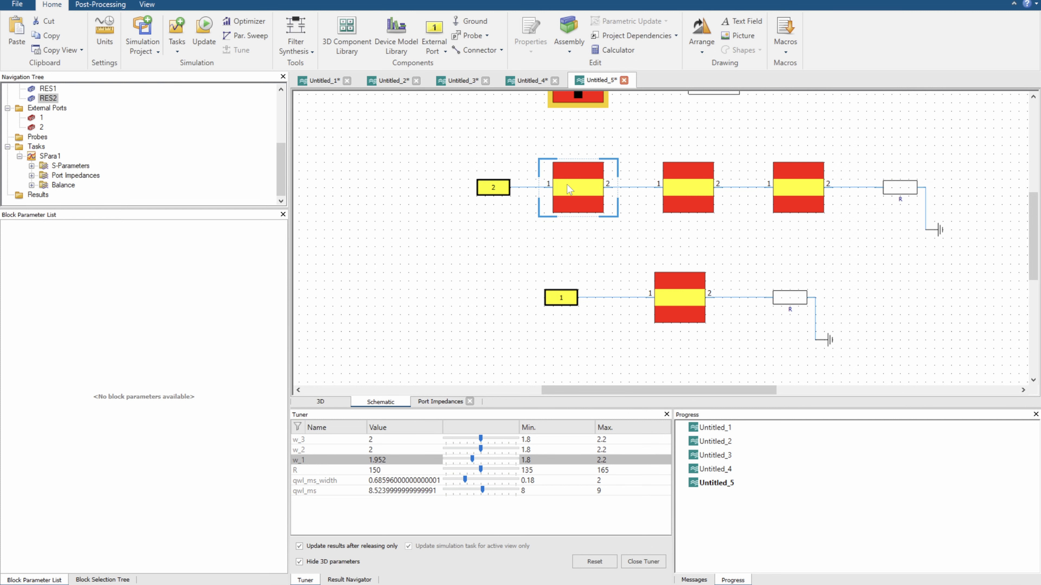
pyautogui.click(697, 180)
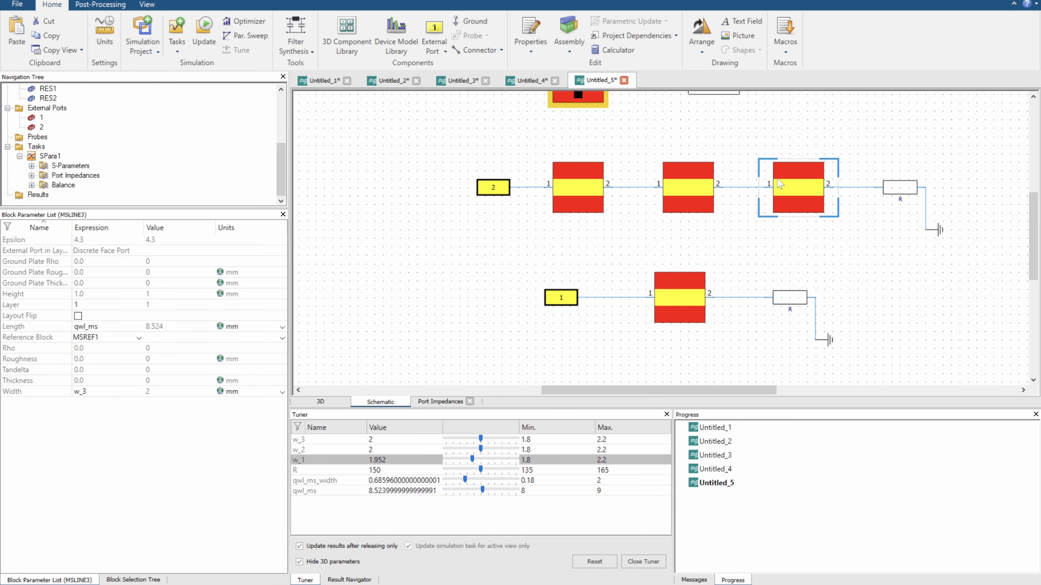
pyautogui.click(803, 190)
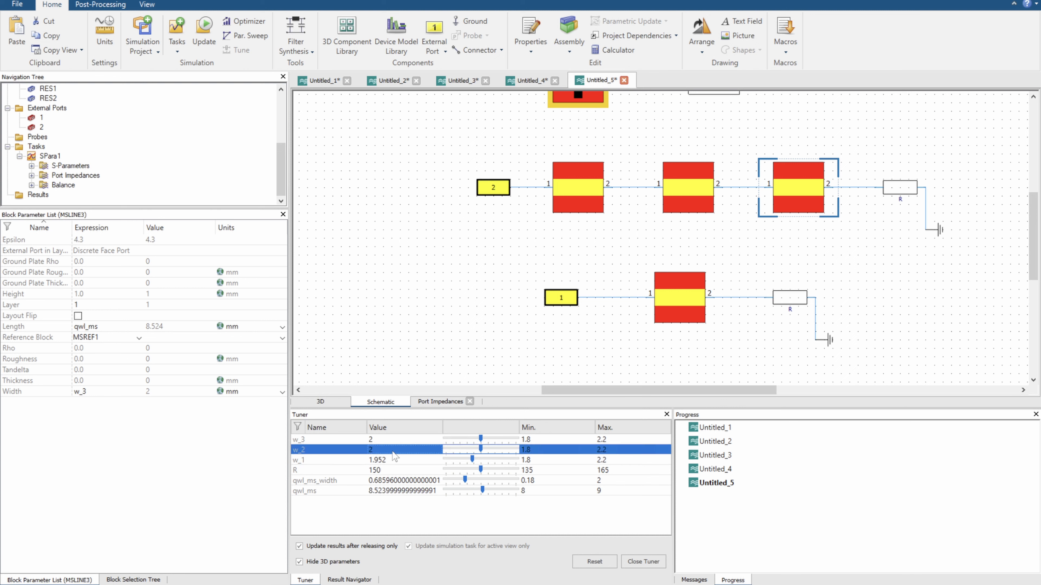
pyautogui.click(644, 562)
pyautogui.doubleClick(414, 460)
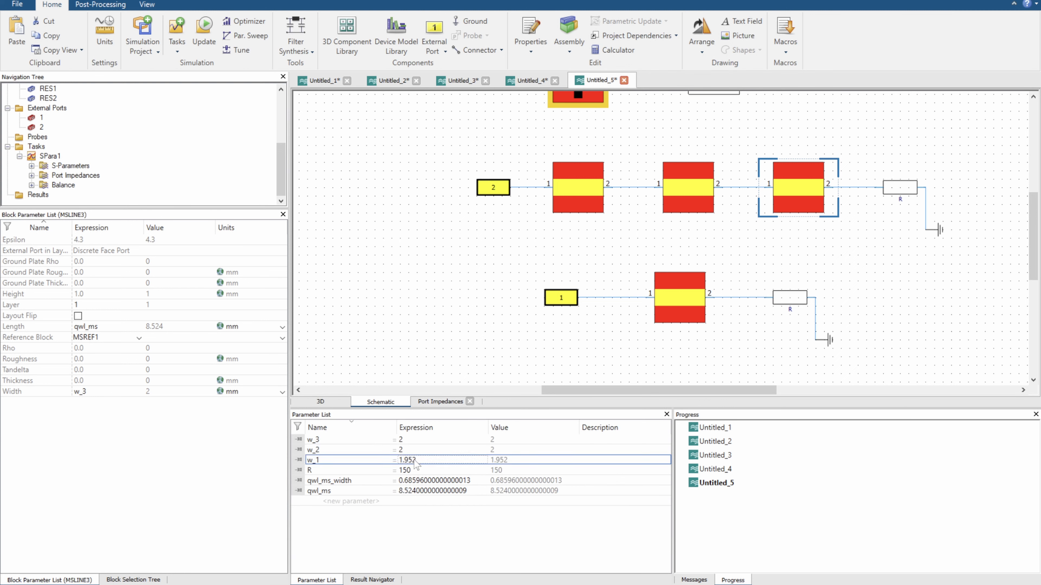
pyautogui.hotkey('ctrl', 'c')
pyautogui.doubleClick(415, 451)
pyautogui.hotkey('ctrl', 'v')
pyautogui.doubleClick(414, 440)
pyautogui.hotkey('ctrl', 'v')
pyautogui.click(431, 466)
pyautogui.click(442, 450)
pyautogui.click(437, 439)
pyautogui.click(430, 460)
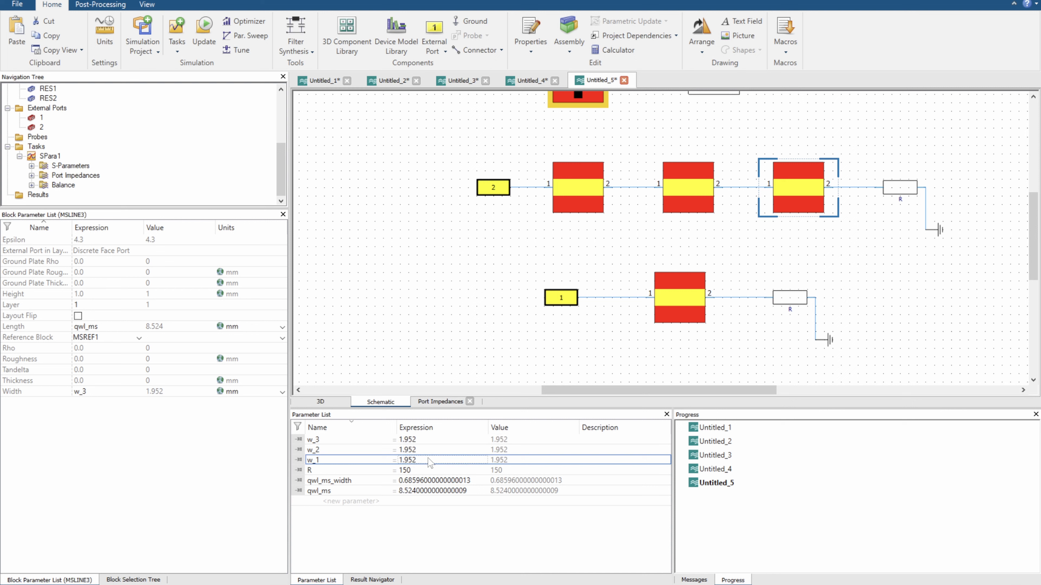
# Open the Optimizer, choose the CMA Evolution Strategy algorithm, and include w_1, w_2 and w_3 as optimization parameters
pyautogui.click(245, 21)
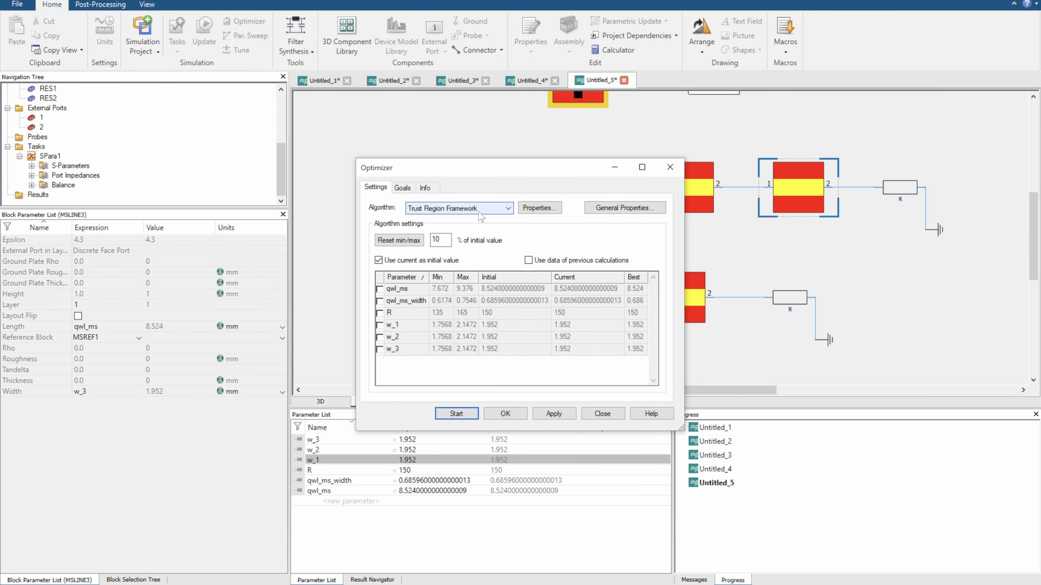
pyautogui.click(462, 208)
pyautogui.click(443, 235)
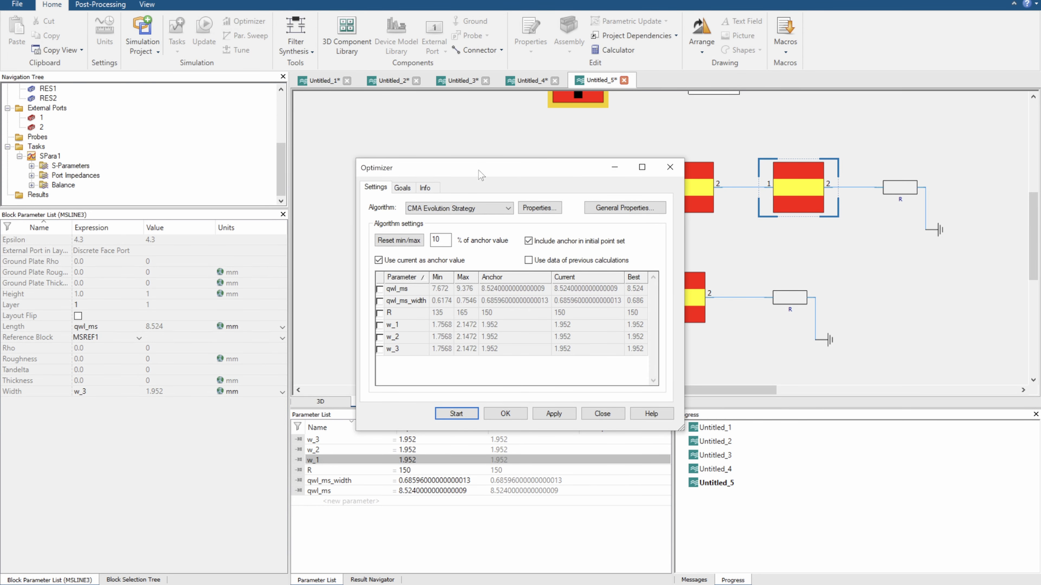
pyautogui.moveTo(481, 174); pyautogui.dragTo(465, 143)
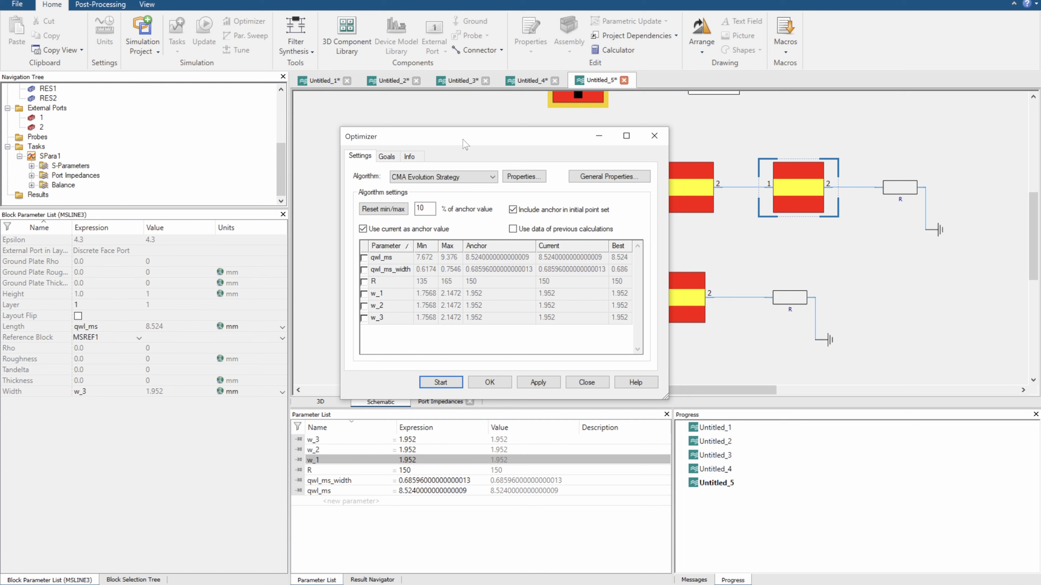
pyautogui.click(364, 294)
pyautogui.click(363, 306)
pyautogui.click(364, 319)
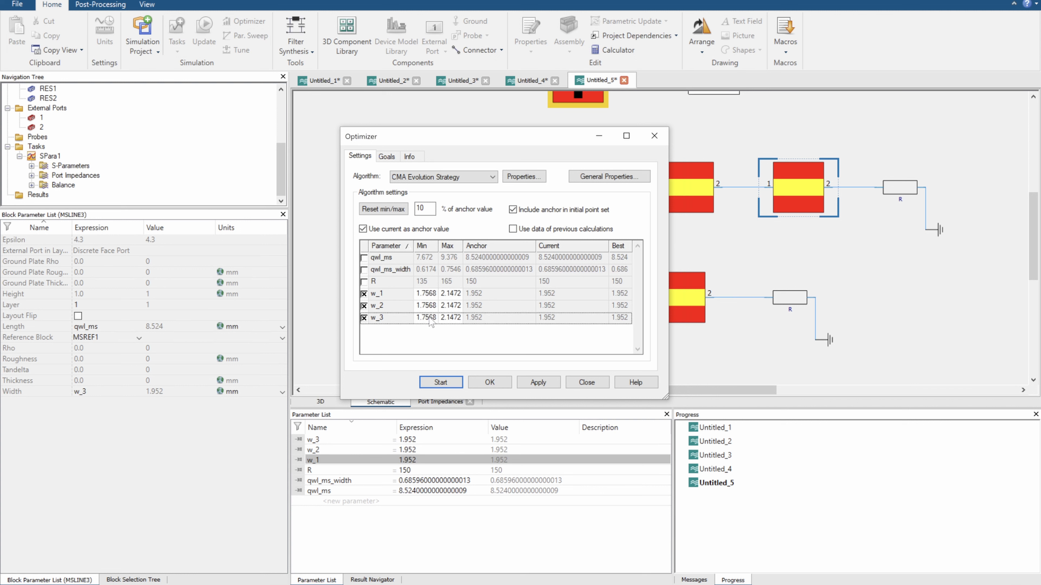
# Set the optimization range of w_1, w_2 and w_3 to a minimum of 0.1 and a maximum of 1.952
pyautogui.click(425, 294)
pyautogui.click(428, 294)
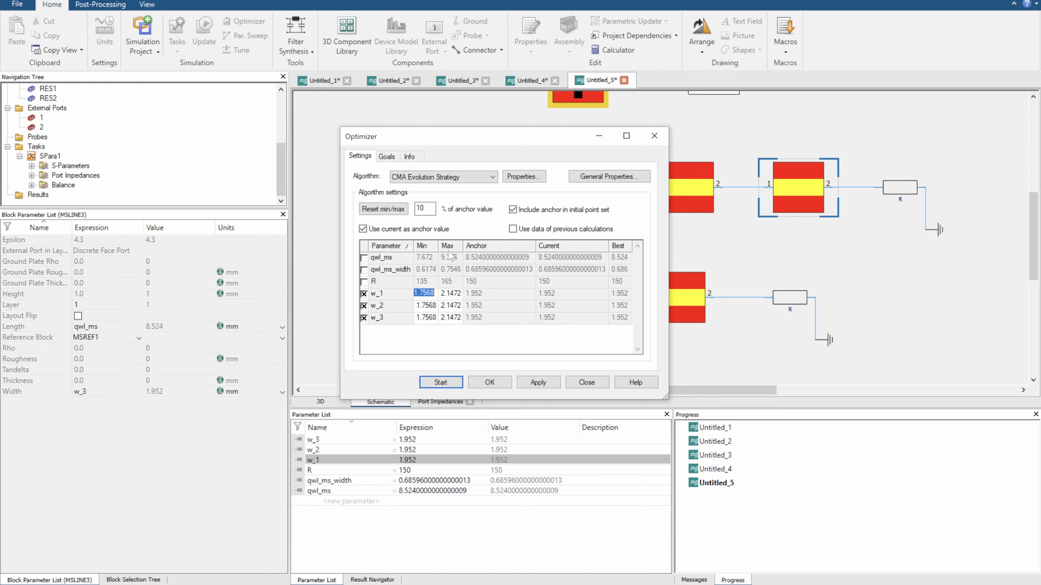
pyautogui.write('0.')
pyautogui.write('1')
pyautogui.press('Tab')
pyautogui.write('1')
pyautogui.press('Tab')
pyautogui.write('0.1')
pyautogui.write('1.')
pyautogui.write('952')
pyautogui.press('Tab')
pyautogui.write('0.')
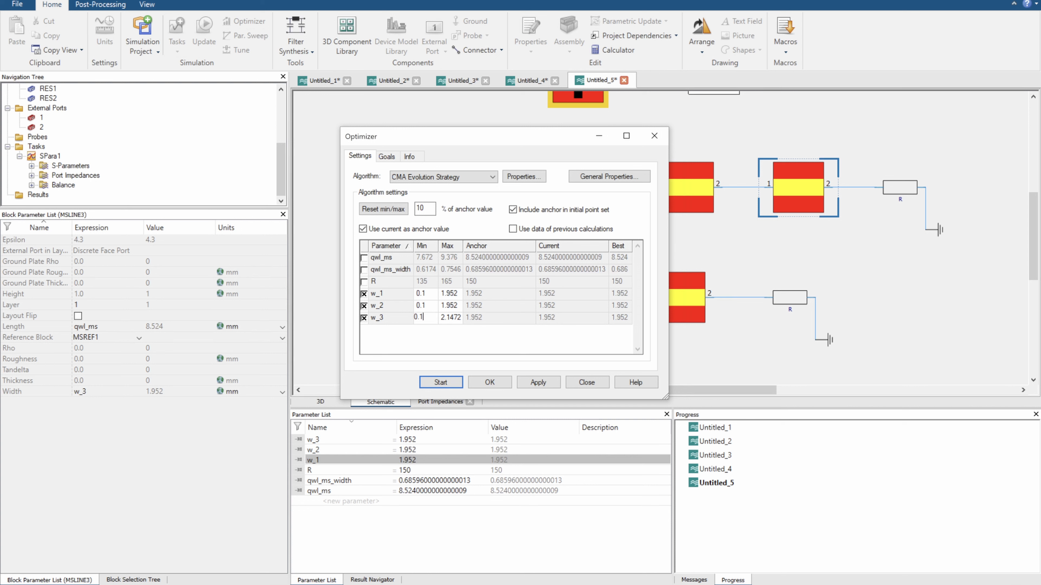
pyautogui.press('Tab')
pyautogui.write('1')
pyautogui.press('Tab')
pyautogui.click(461, 293)
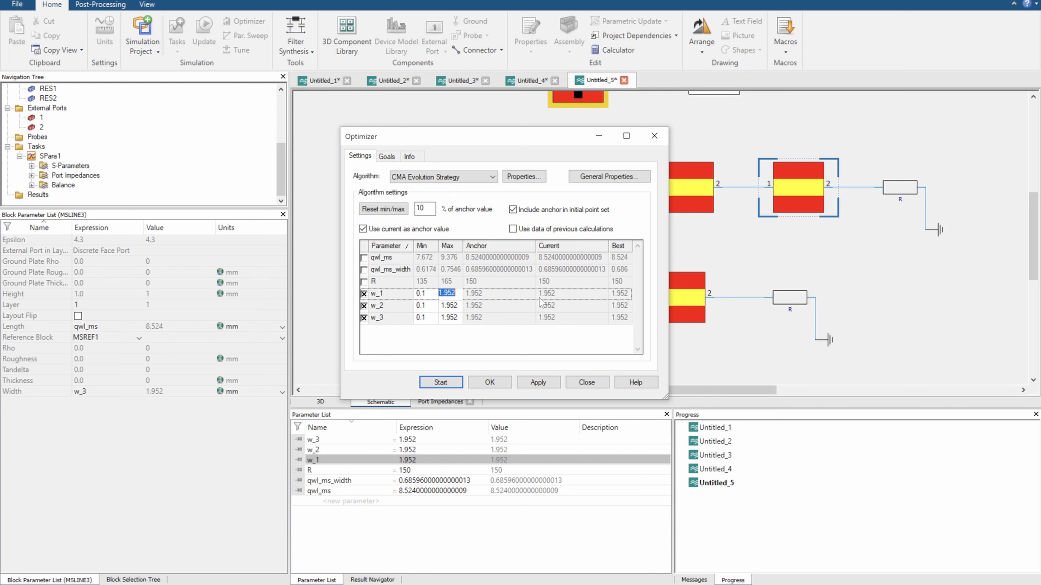
pyautogui.click(426, 294)
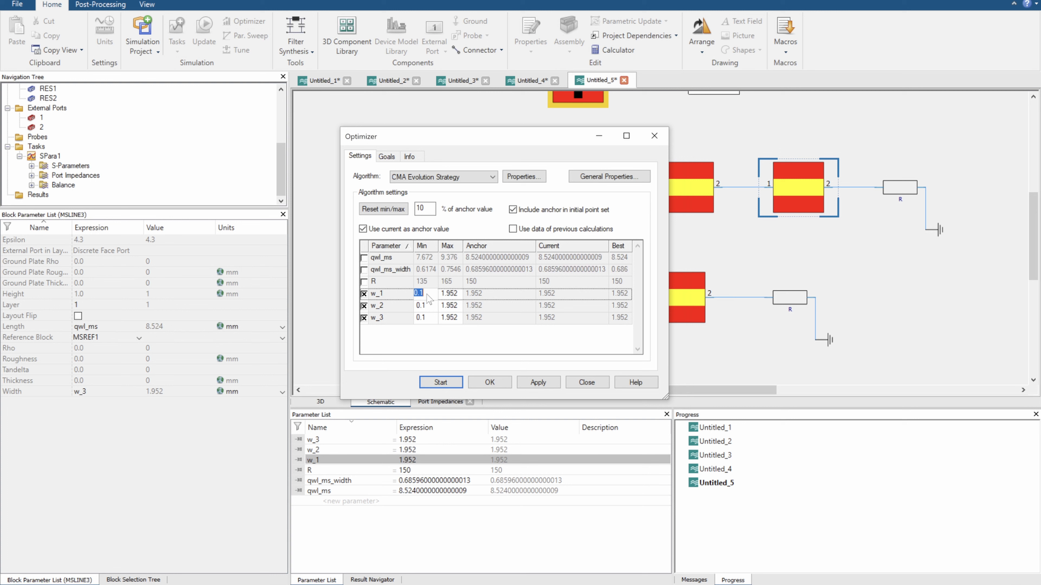
# Enable the use of data from previous calculations in the Optimizer settings
pyautogui.click(386, 156)
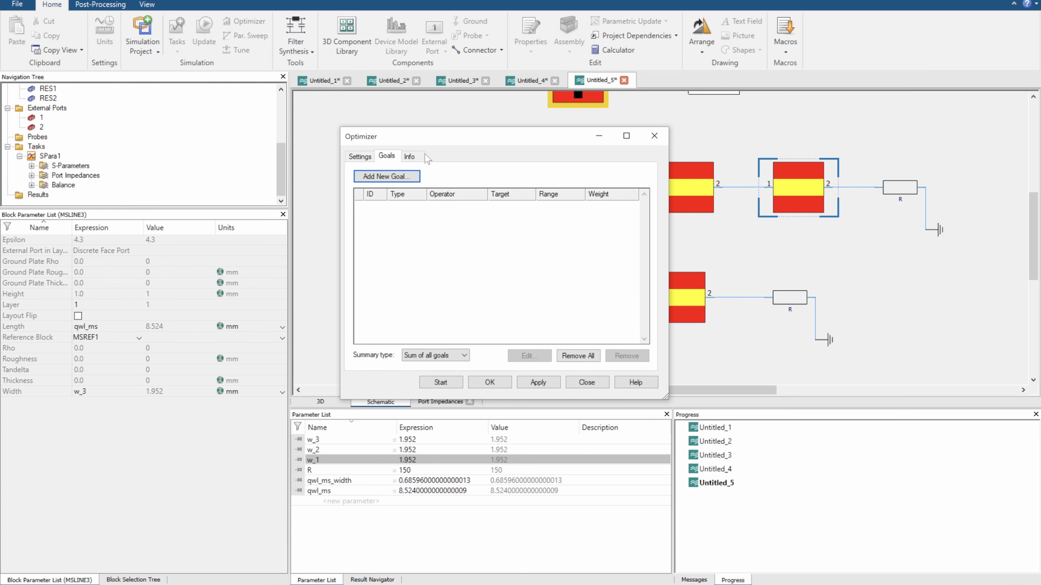
pyautogui.click(369, 157)
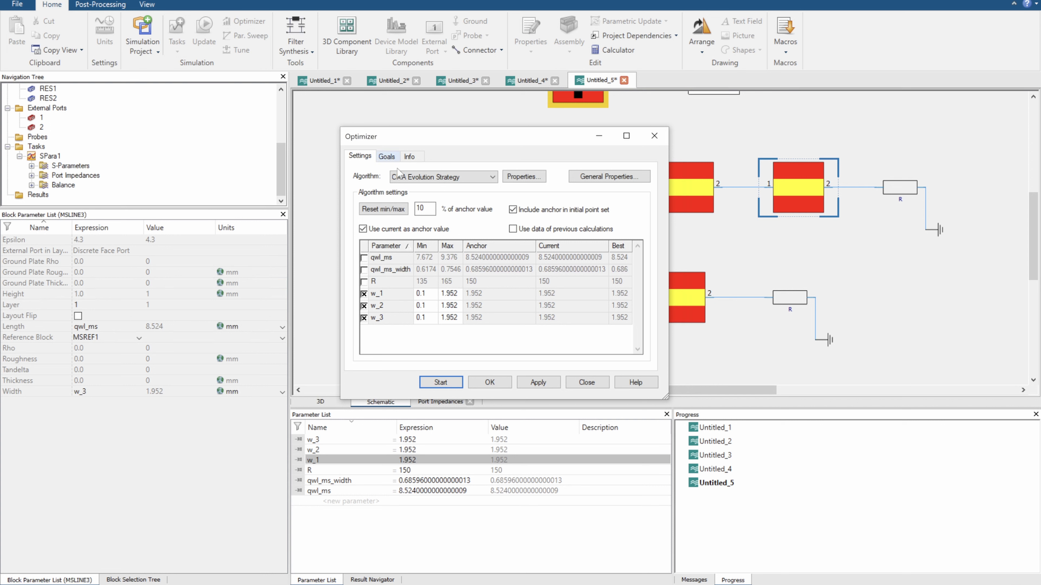
pyautogui.click(513, 229)
# Add an optimizer goal requiring the SPara1 S1,1 magnitude in dB to be less than -30
pyautogui.click(388, 157)
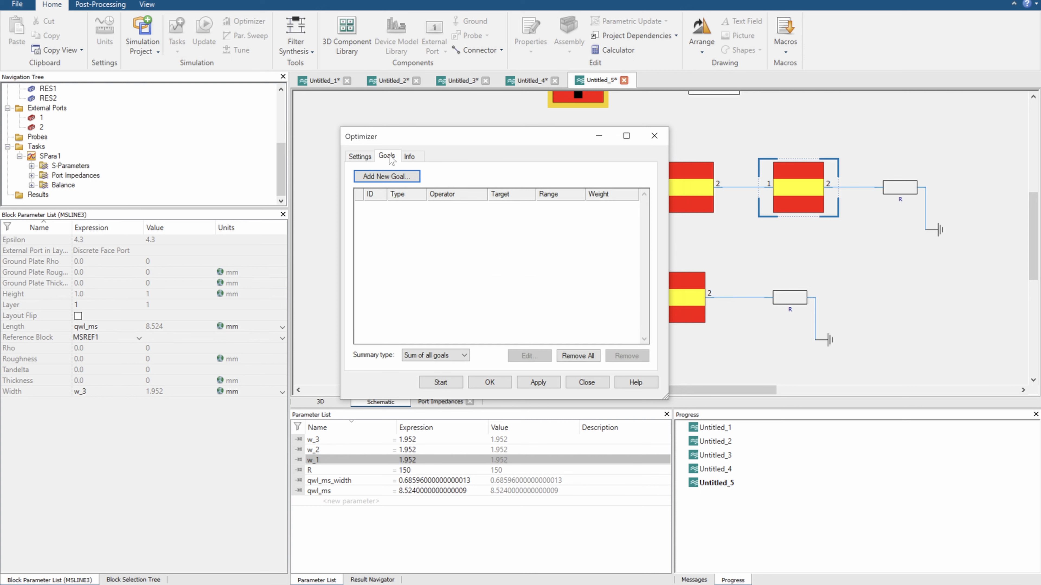
pyautogui.click(411, 178)
pyautogui.click(451, 195)
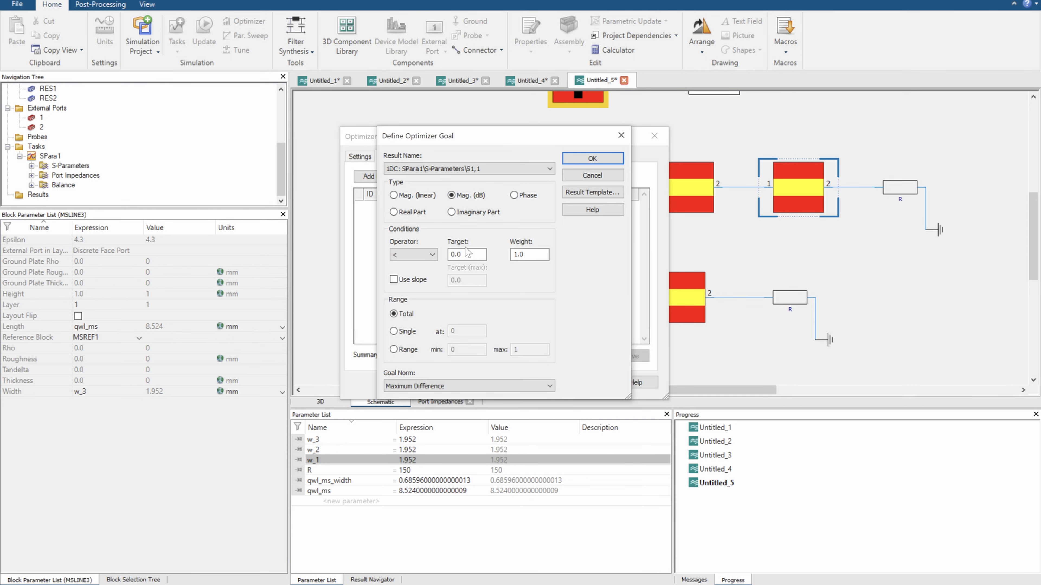
pyautogui.doubleClick(466, 254)
pyautogui.write('-30')
pyautogui.press('Return')
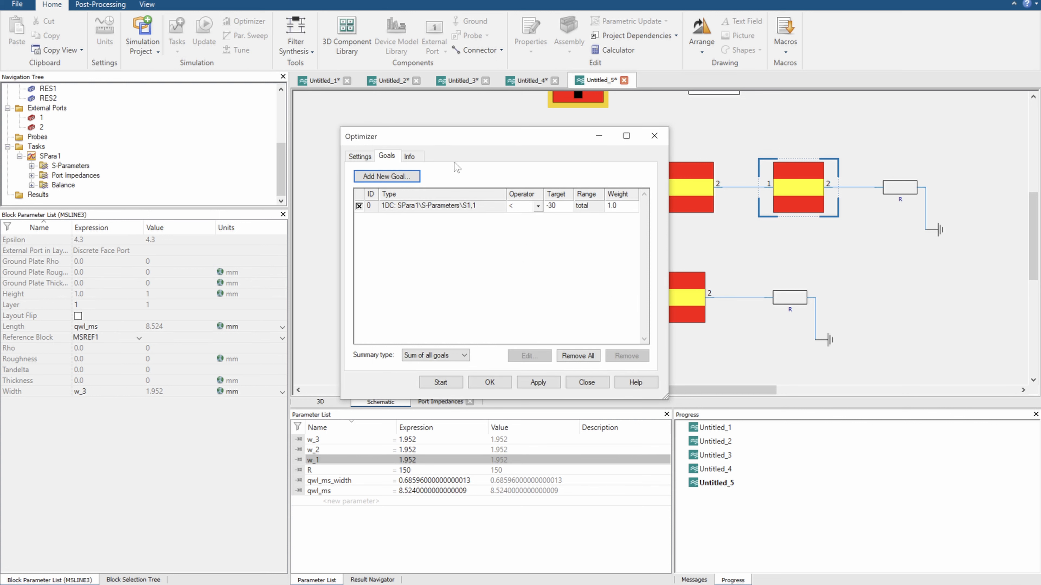
# Restrict the S1,1 goal to the frequency range from 4 to 6 GHz
pyautogui.click(465, 208)
pyautogui.click(529, 355)
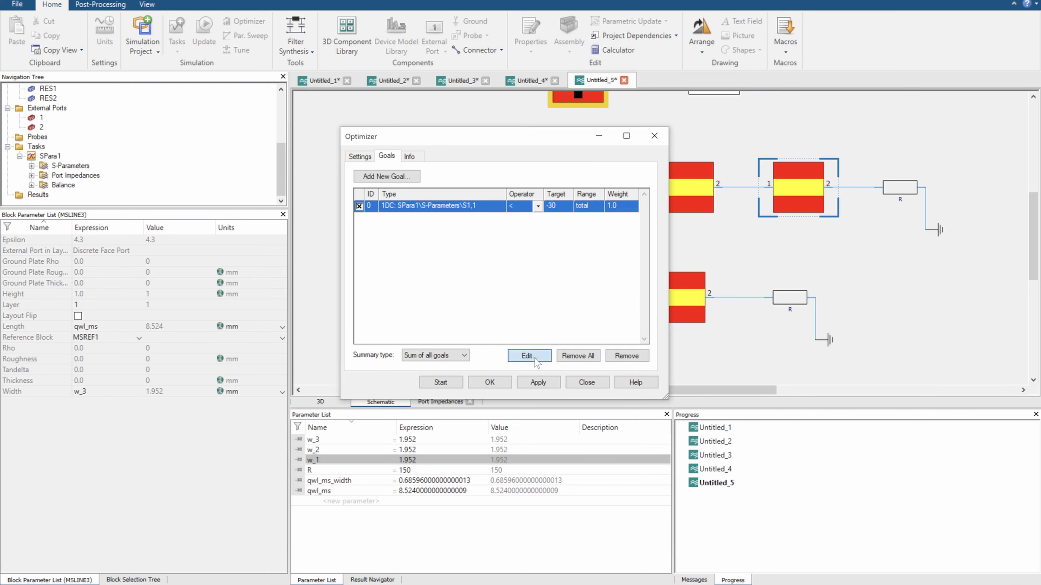
pyautogui.click(415, 348)
pyautogui.doubleClick(452, 349)
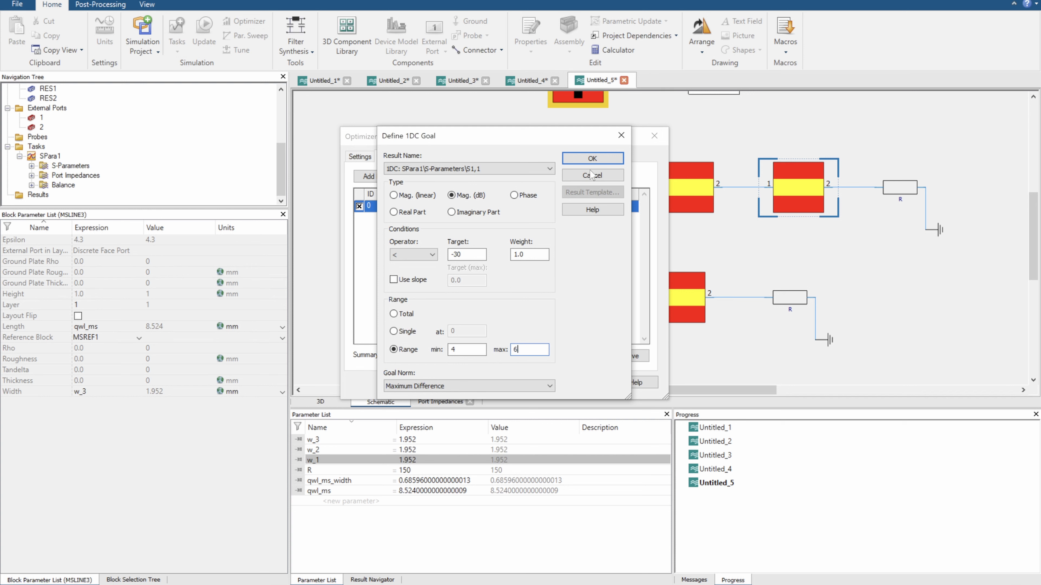
pyautogui.click(592, 159)
# Review the parameter bounds, the defined goal, the CMA Evolution Strategy settings and the general result storage settings
pyautogui.click(368, 160)
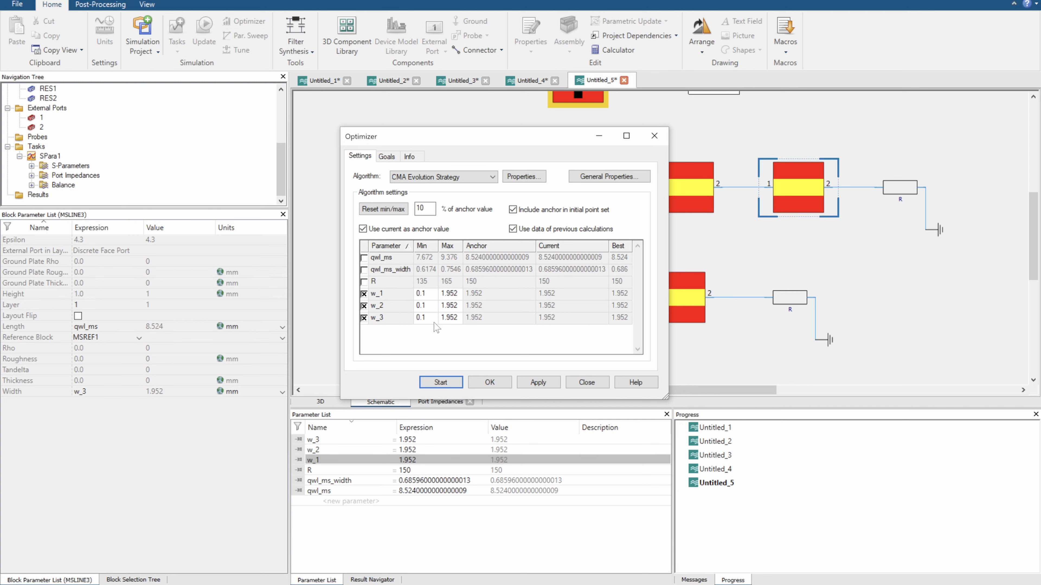
pyautogui.click(386, 156)
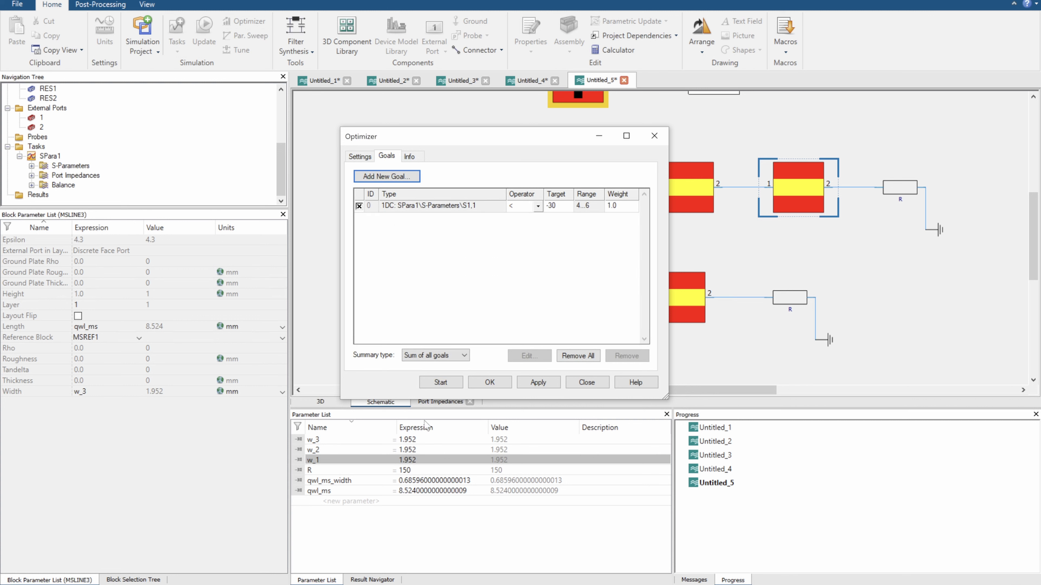
pyautogui.click(367, 159)
pyautogui.click(523, 177)
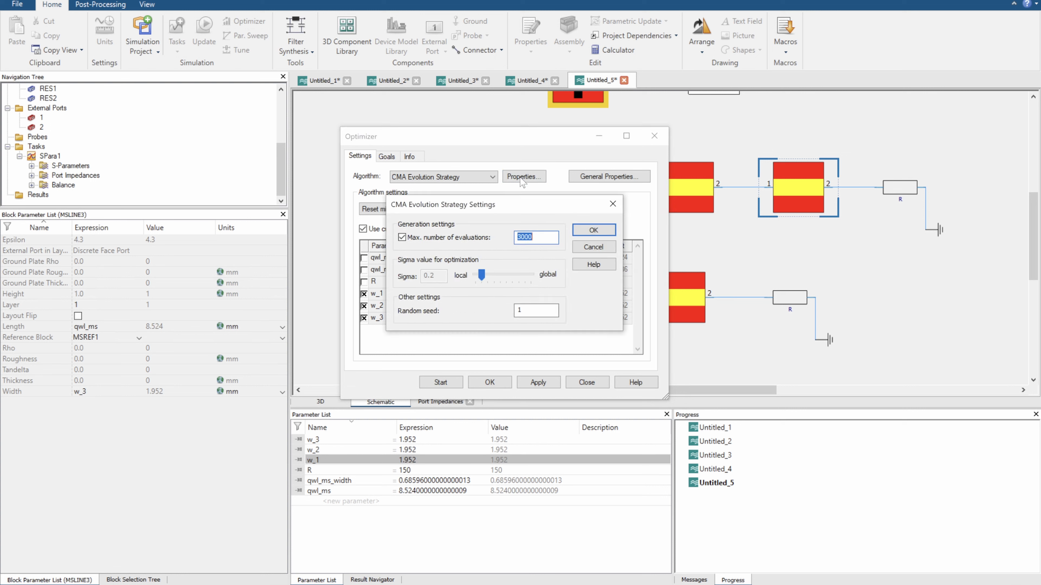
pyautogui.click(613, 204)
pyautogui.click(609, 176)
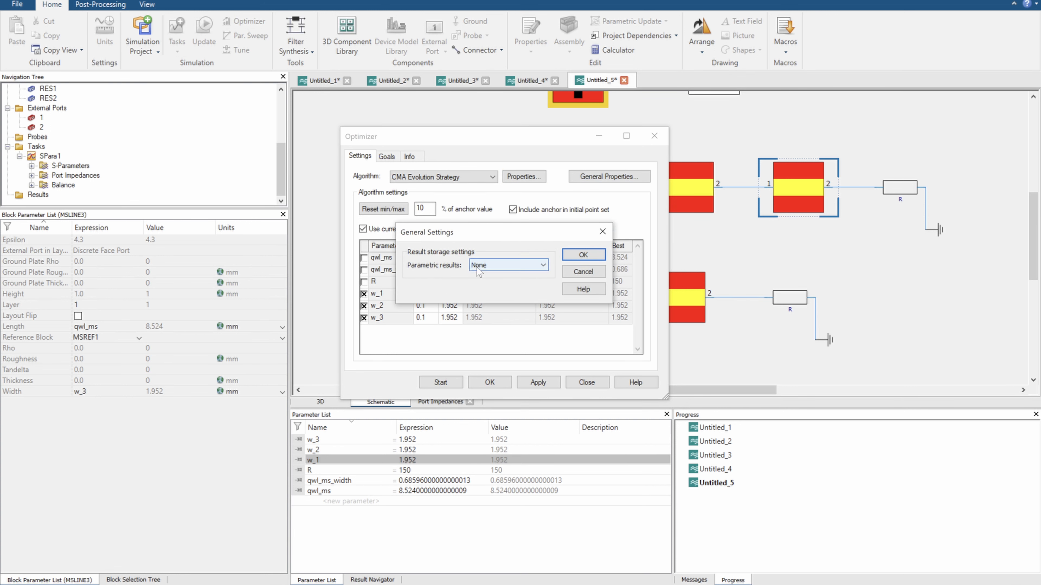
pyautogui.click(601, 232)
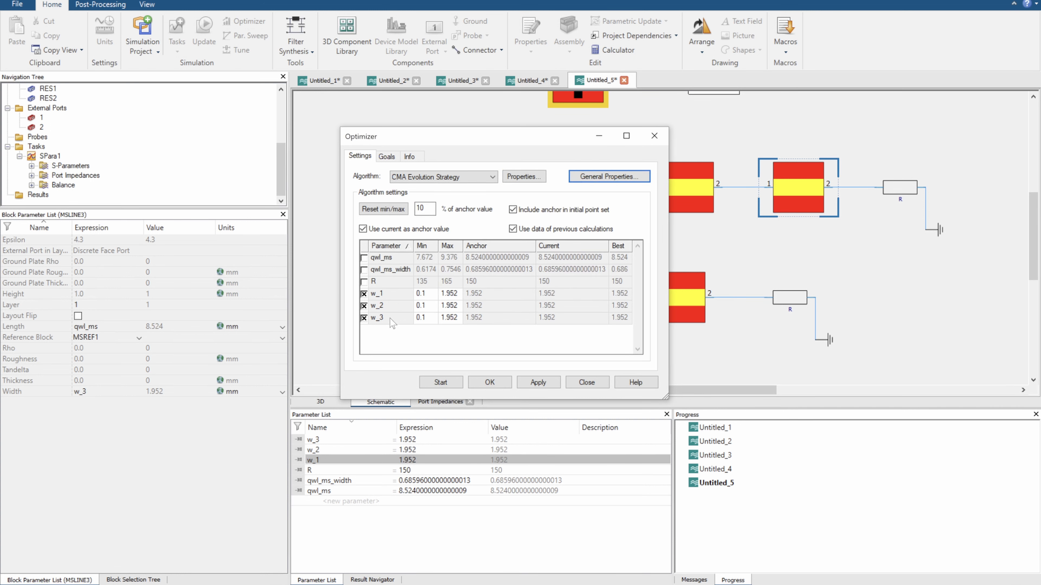
# Start the optimization despite the deletion of parametric results, and display the S-Parameters plot clear of the Optimizer window
pyautogui.click(440, 384)
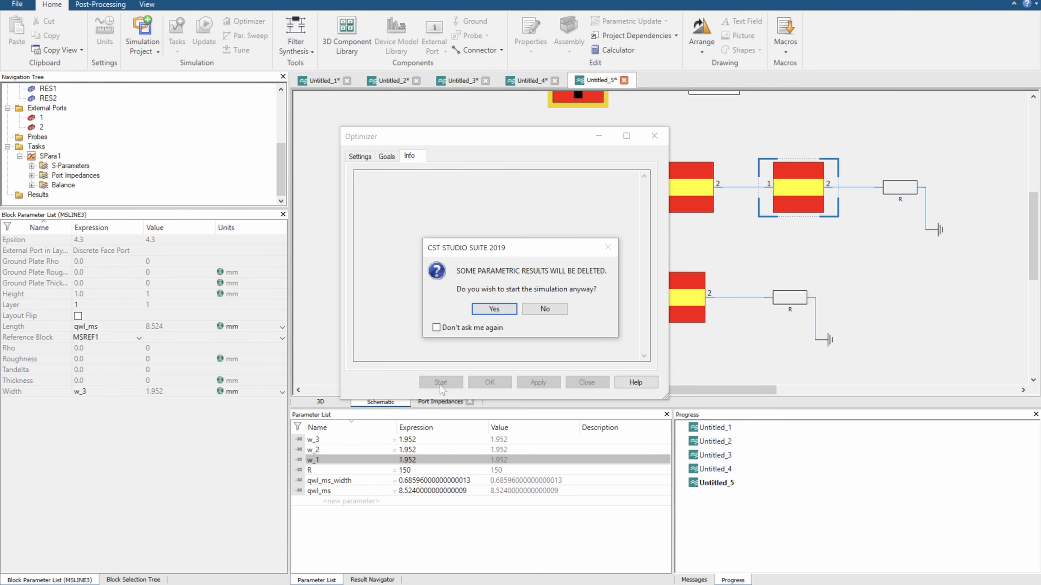
pyautogui.click(494, 310)
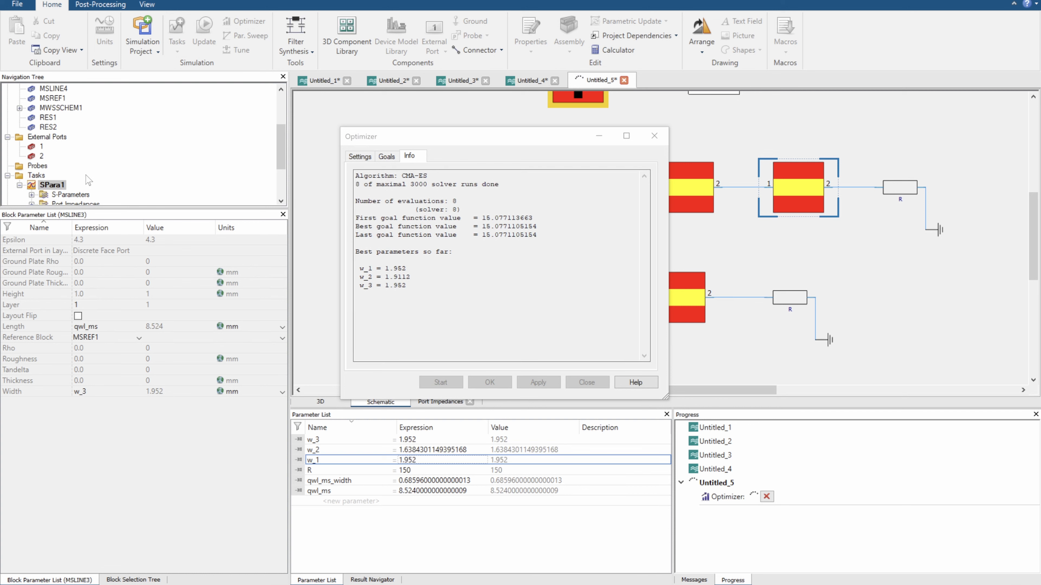
pyautogui.click(72, 197)
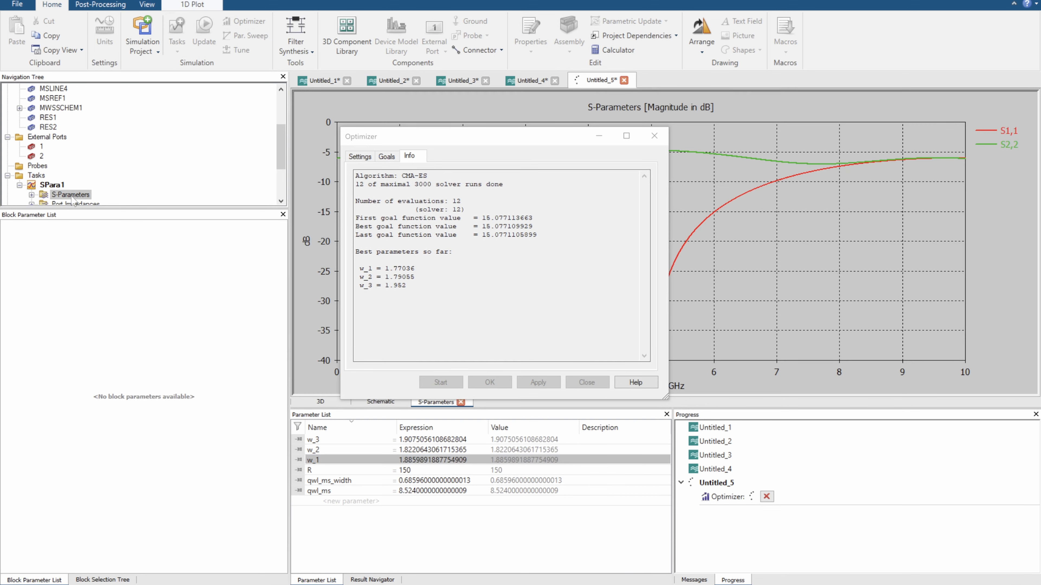
pyautogui.moveTo(453, 142); pyautogui.dragTo(183, 224)
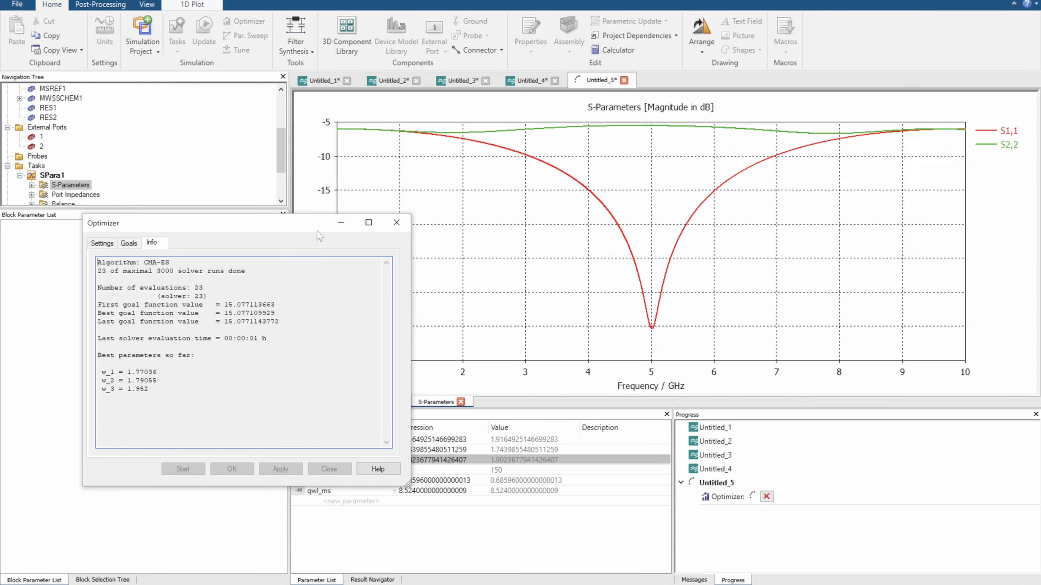
pyautogui.moveTo(316, 229); pyautogui.dragTo(259, 228)
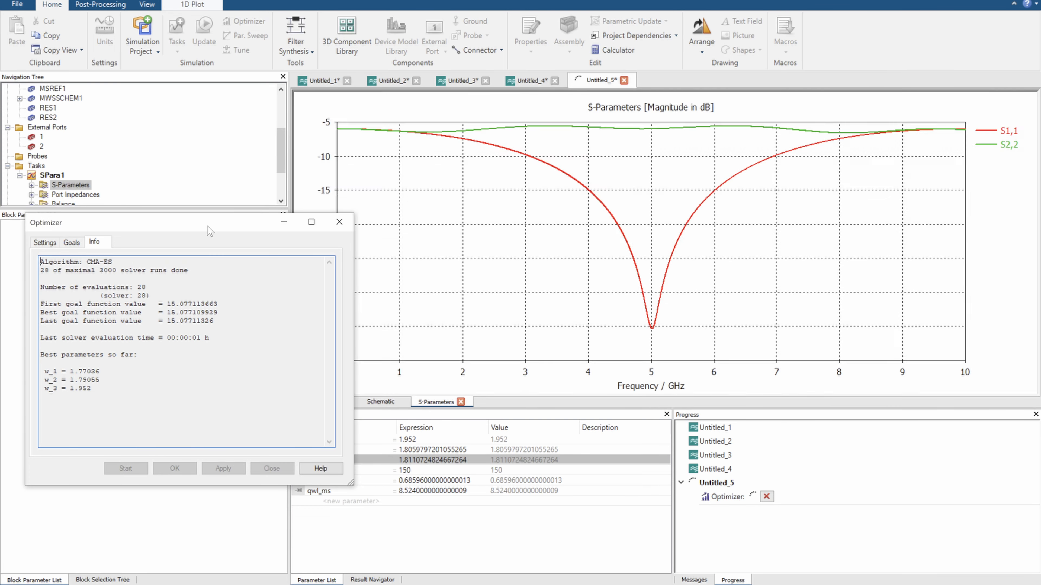
pyautogui.moveTo(223, 231); pyautogui.dragTo(205, 239)
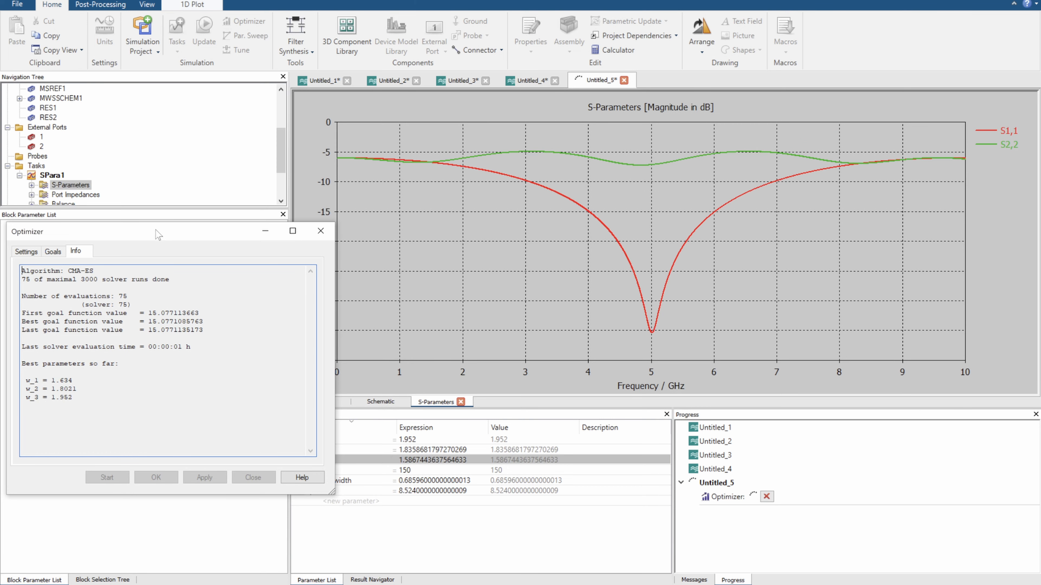
pyautogui.moveTo(159, 234); pyautogui.dragTo(167, 228)
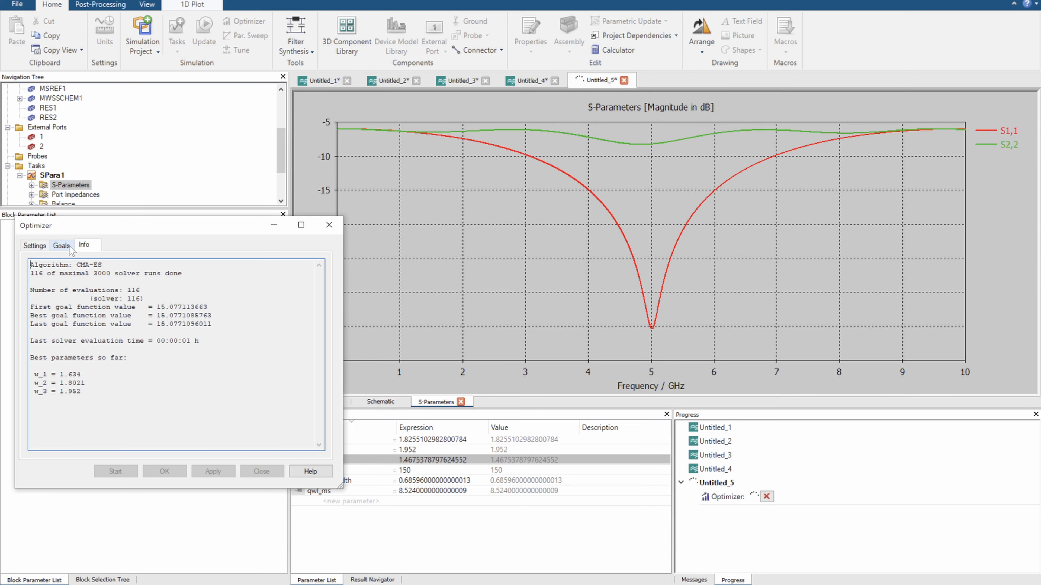
# Check the S1,1 goal's target and frequency range against the S-parameter curves while the optimization runs
pyautogui.click(69, 247)
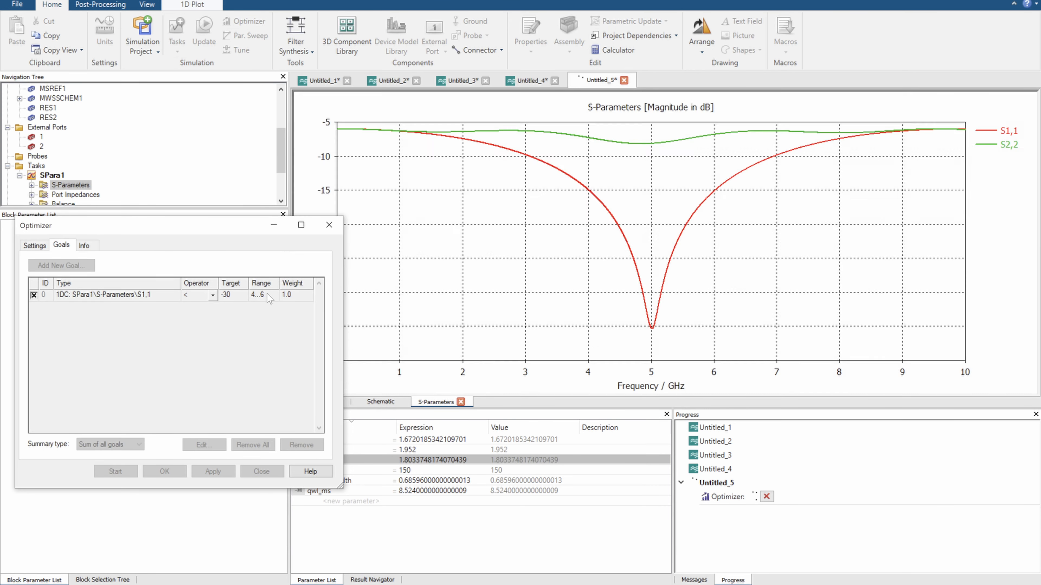
pyautogui.click(267, 294)
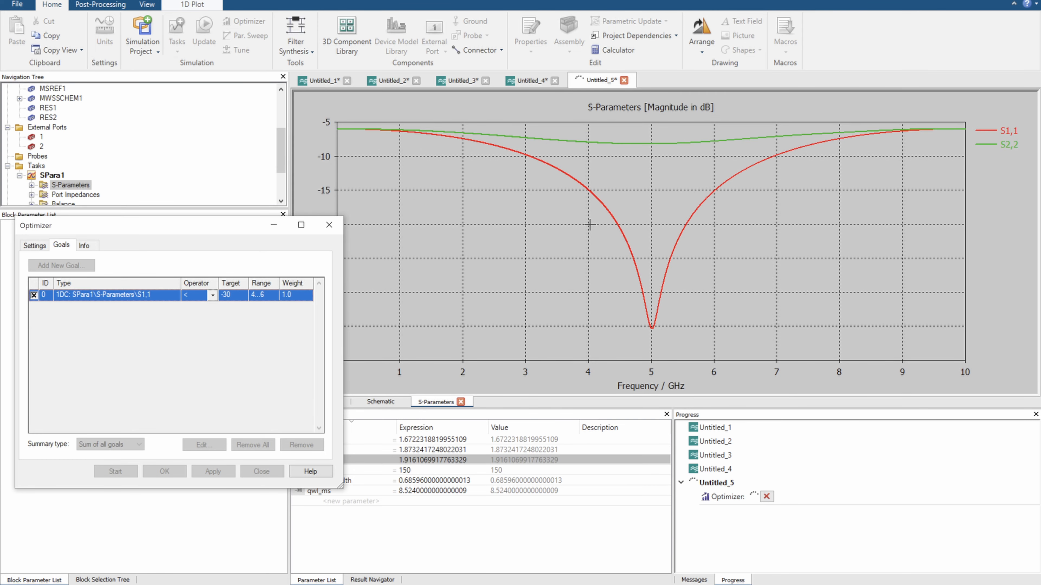
pyautogui.moveTo(164, 231); pyautogui.dragTo(267, 201)
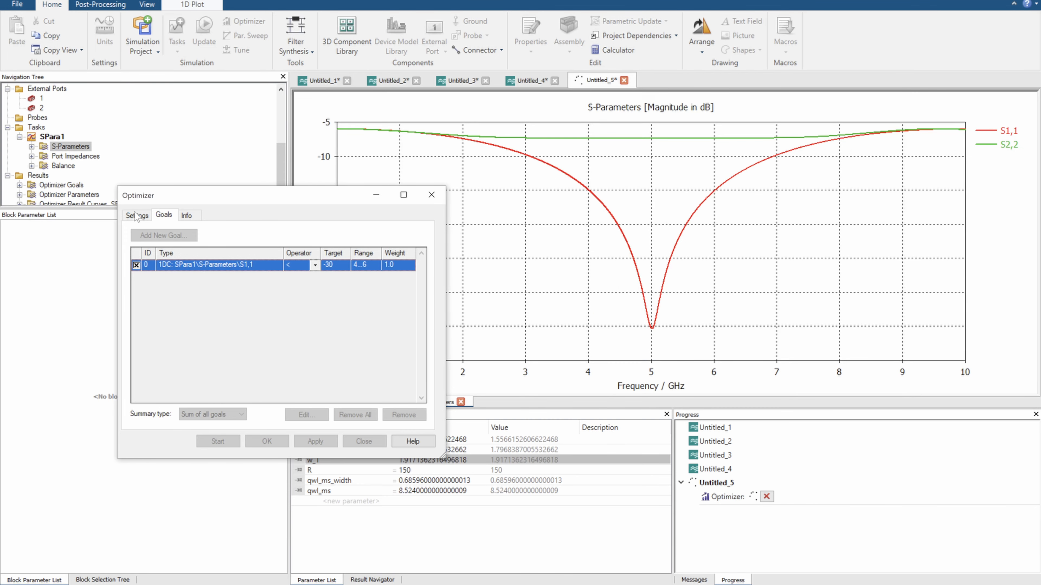
# Review the optimizer's parameter bounds, goal definition and run information while the optimization is running
pyautogui.click(137, 216)
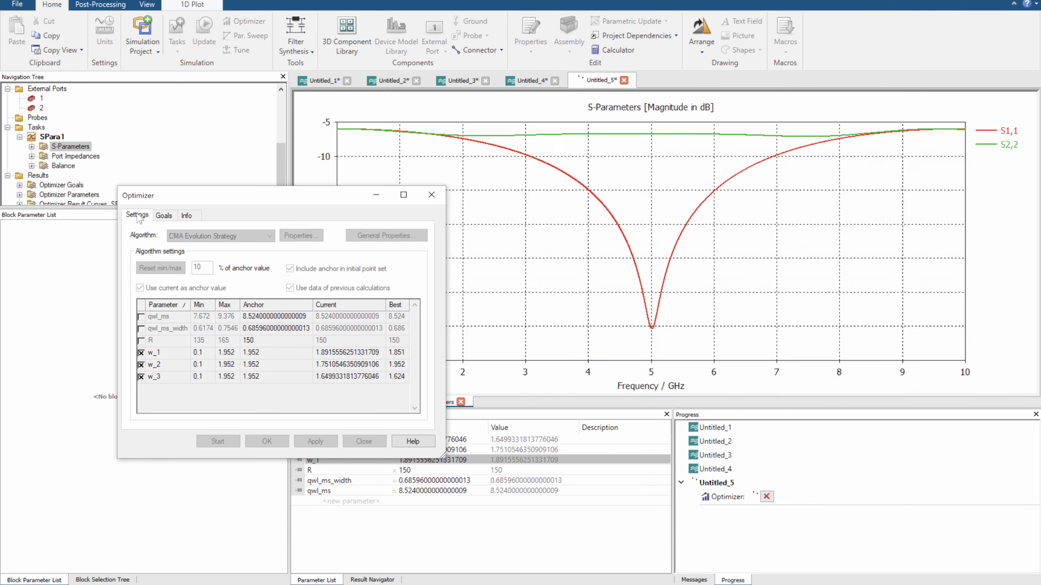
pyautogui.click(171, 218)
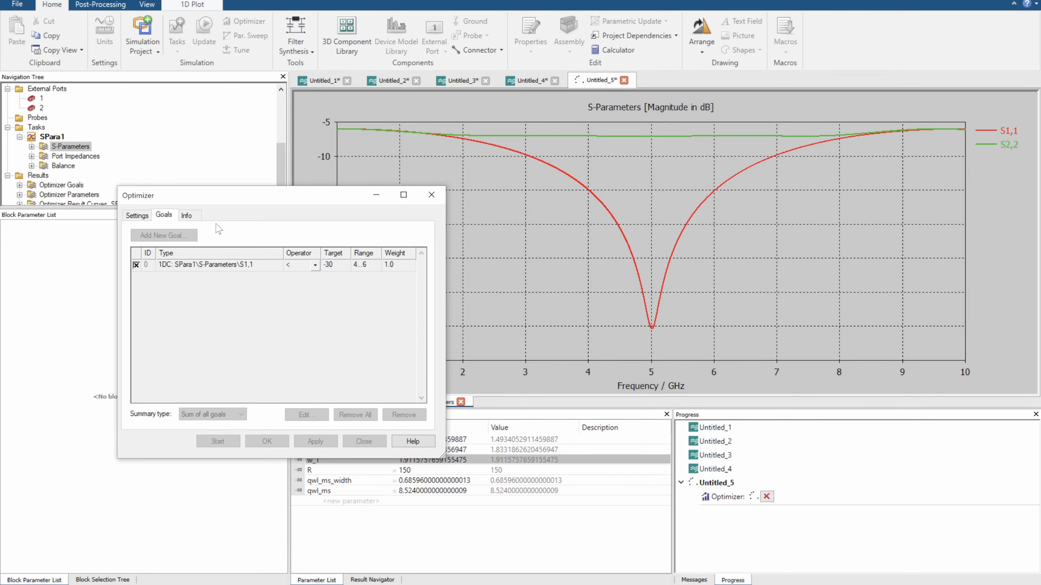
pyautogui.click(186, 216)
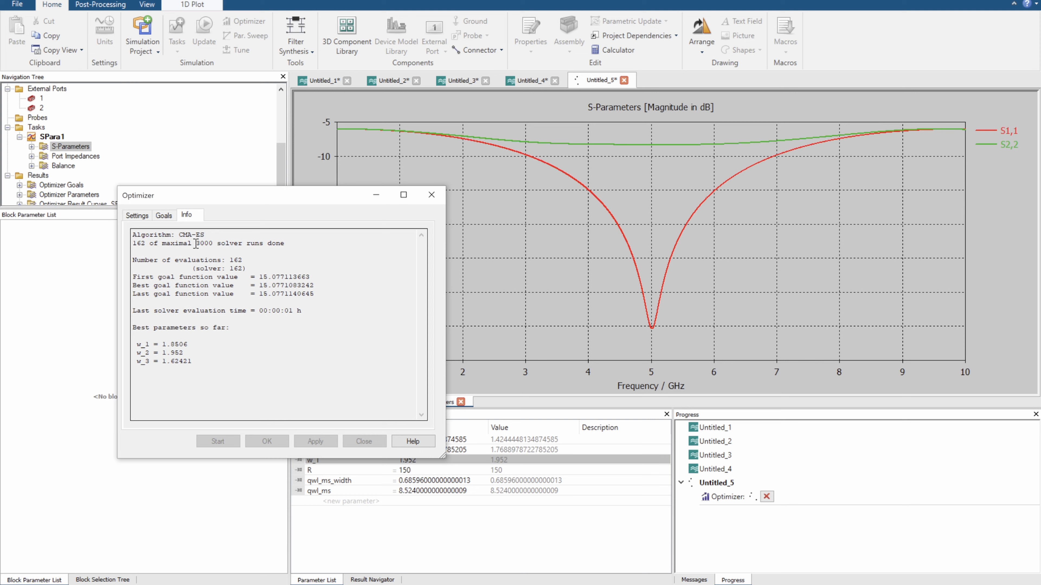
pyautogui.moveTo(196, 243); pyautogui.dragTo(214, 244)
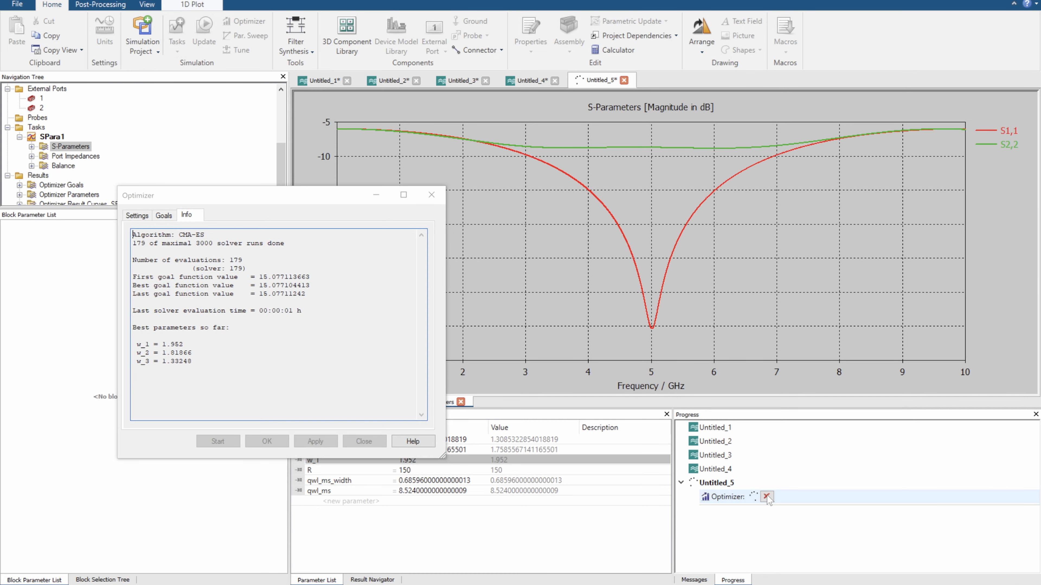
# Abort the optimization with recalculation of the best parameter setting, and move the Optimizer window clear of the plot
pyautogui.click(766, 496)
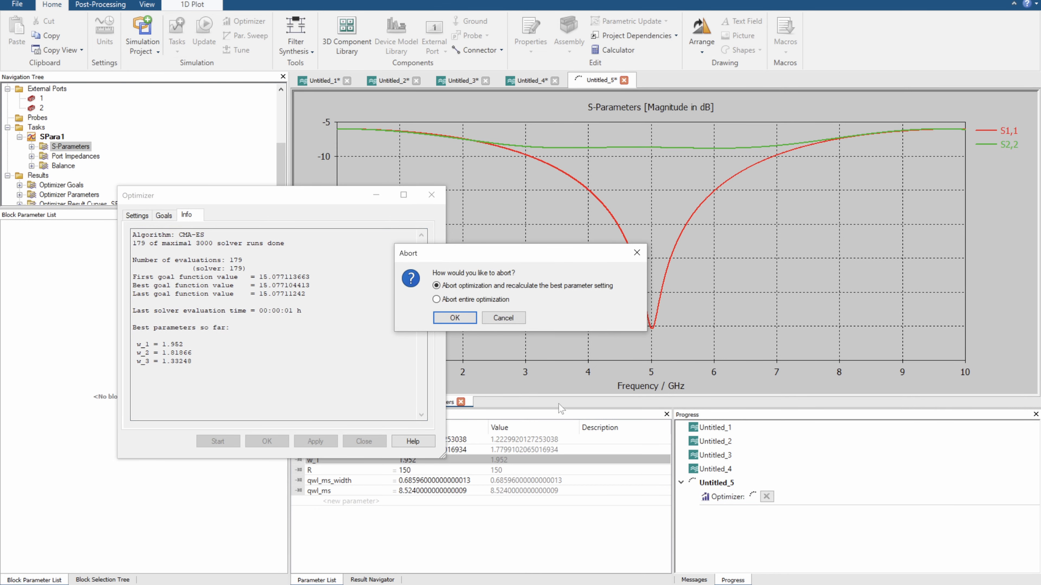
pyautogui.click(464, 316)
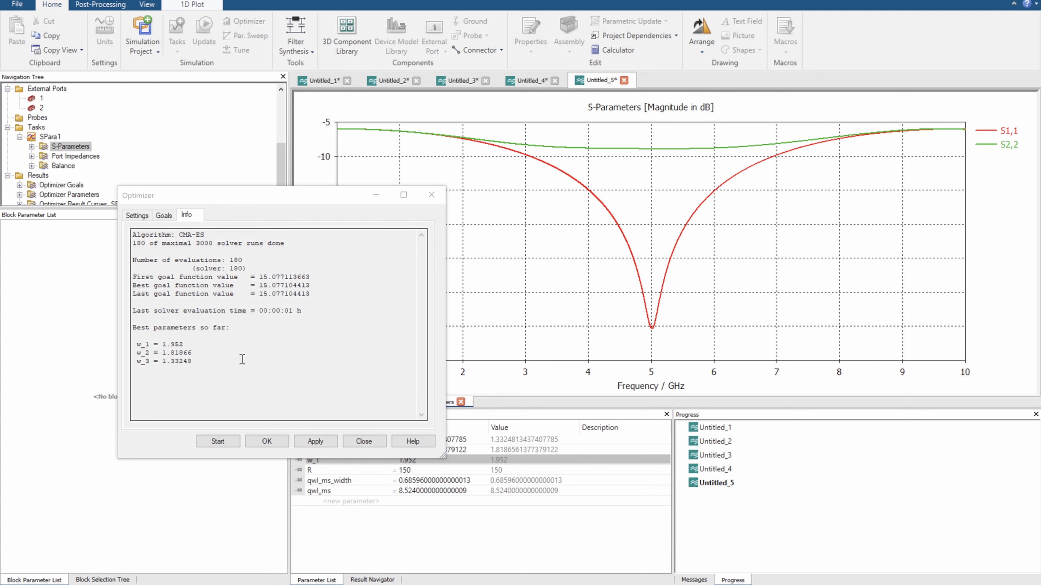
pyautogui.moveTo(227, 195); pyautogui.dragTo(175, 196)
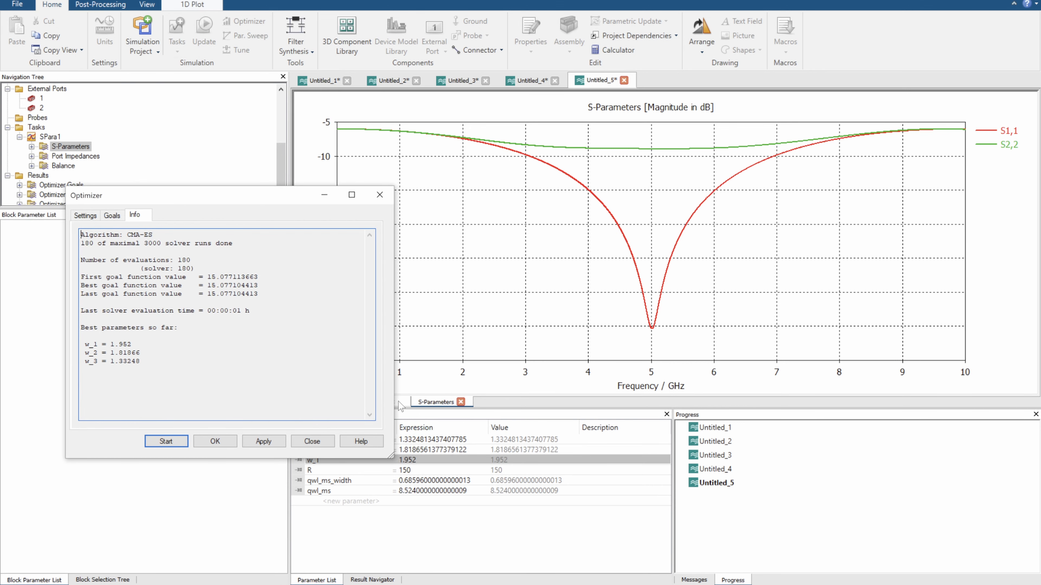
pyautogui.moveTo(287, 201); pyautogui.dragTo(251, 197)
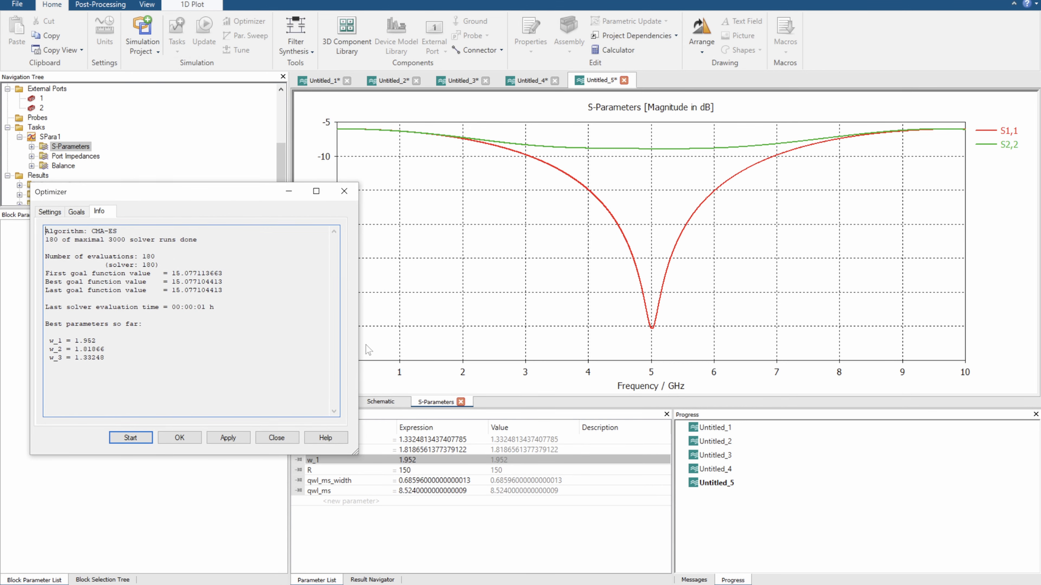
# Inspect port 2 and the microstrip sections of the three-section transformer in the schematic
pyautogui.click(381, 401)
pyautogui.click(575, 185)
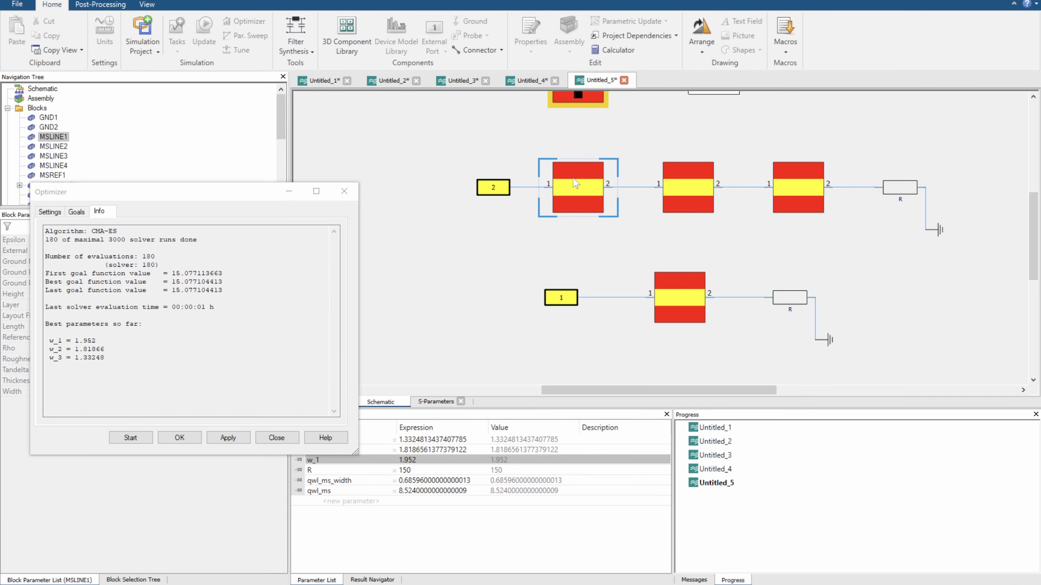
pyautogui.click(490, 187)
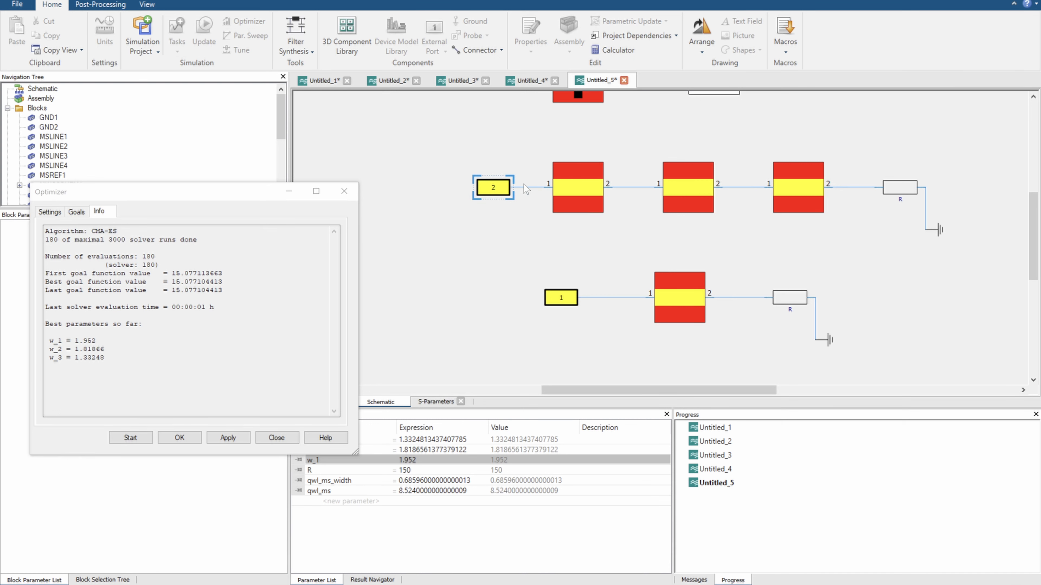
pyautogui.click(573, 192)
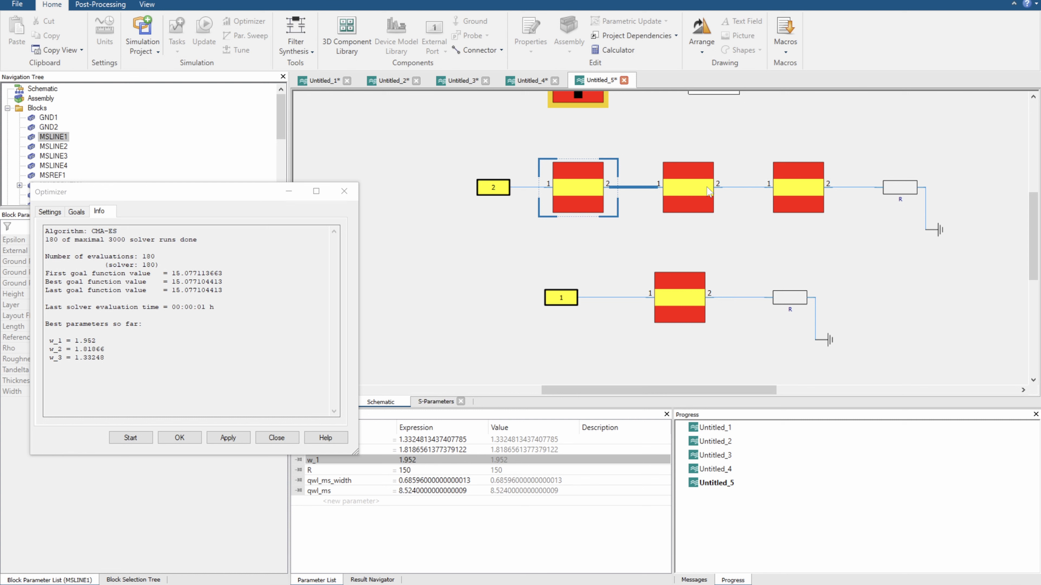
pyautogui.click(793, 169)
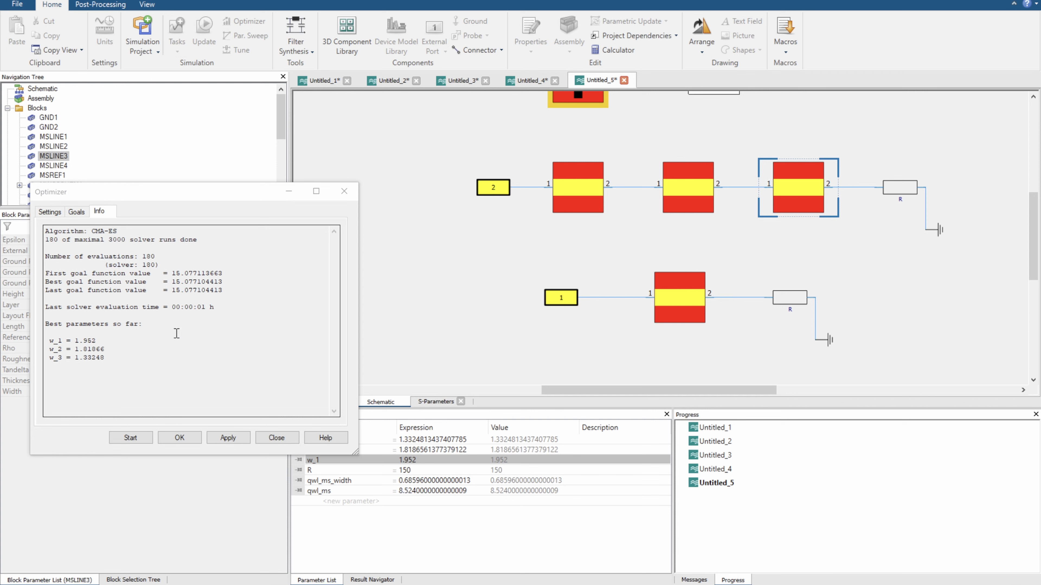
# Narrow the S1,1 goal's frequency range to a minimum of 5-0.1 and a maximum of 5+0.1 GHz
pyautogui.click(85, 215)
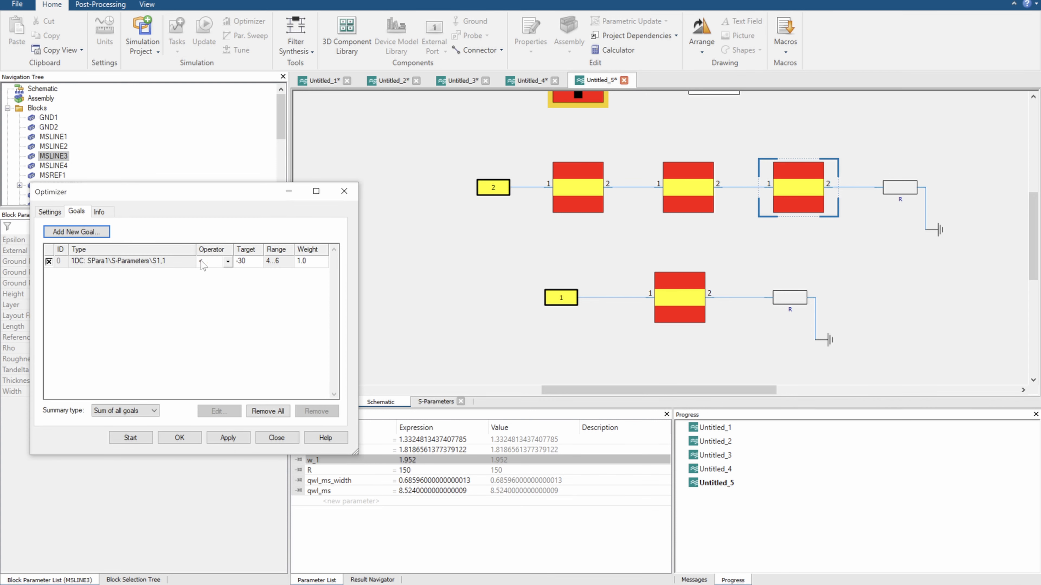
pyautogui.click(274, 265)
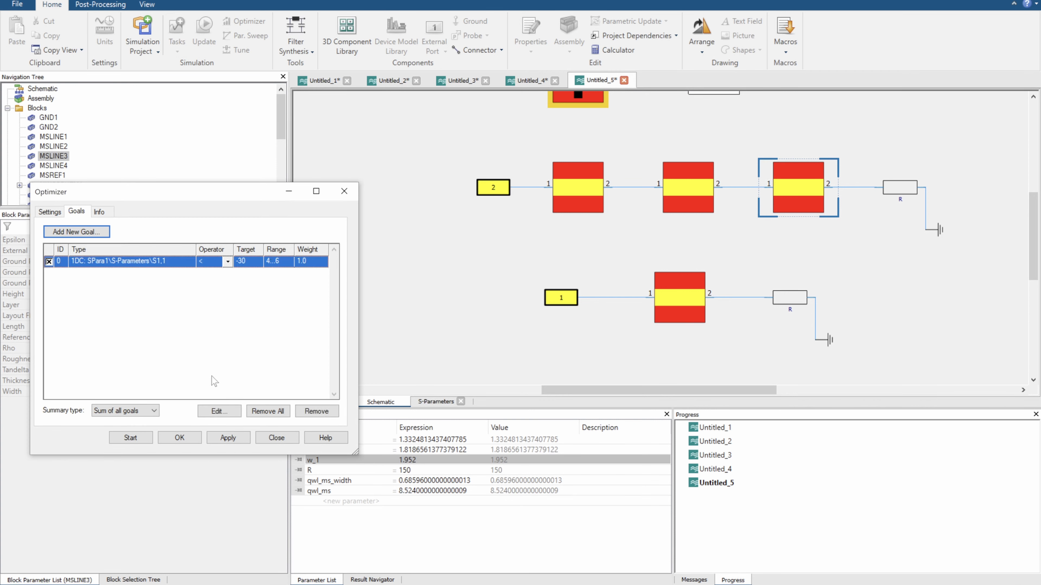
pyautogui.click(216, 411)
pyautogui.doubleClick(137, 406)
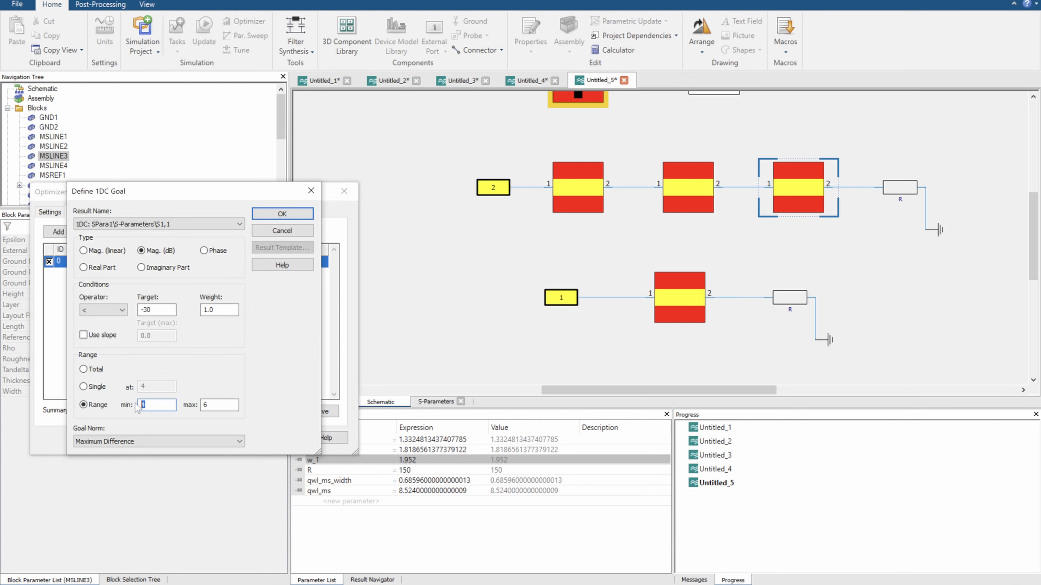
pyautogui.write('5')
pyautogui.write('5+0.1')
pyautogui.press('Return')
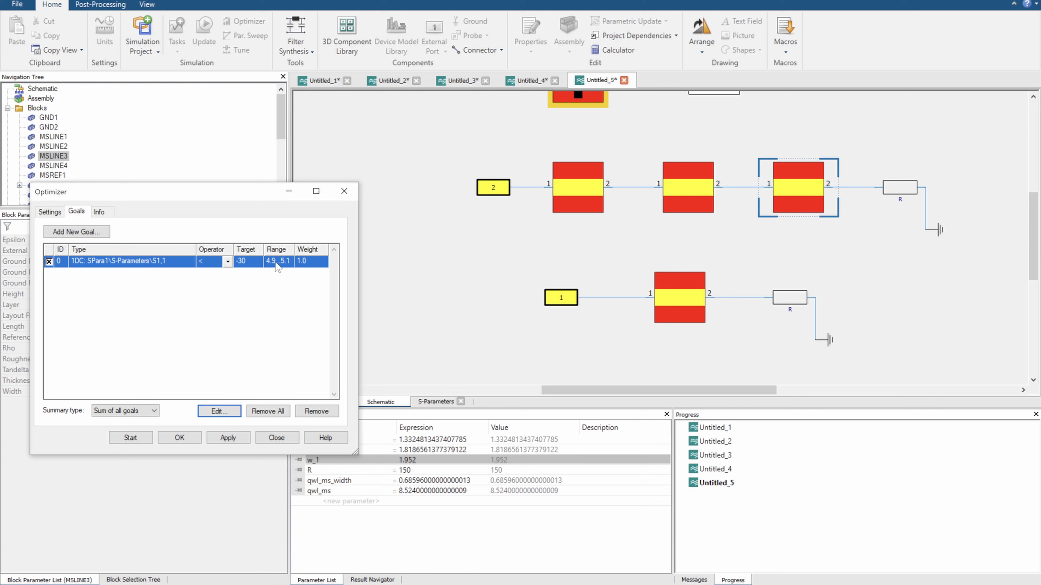
# Set the S1,1 goal's target to -20 dB
pyautogui.click(218, 411)
pyautogui.click(152, 311)
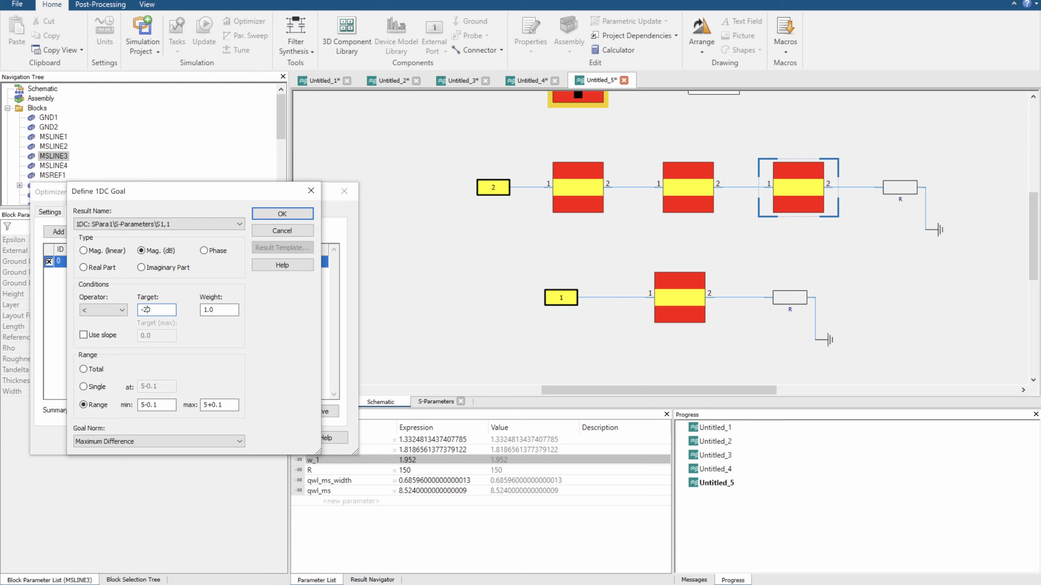
pyautogui.press('Return')
# Set the maximum bound of parameter w_1 to 1.94
pyautogui.click(56, 213)
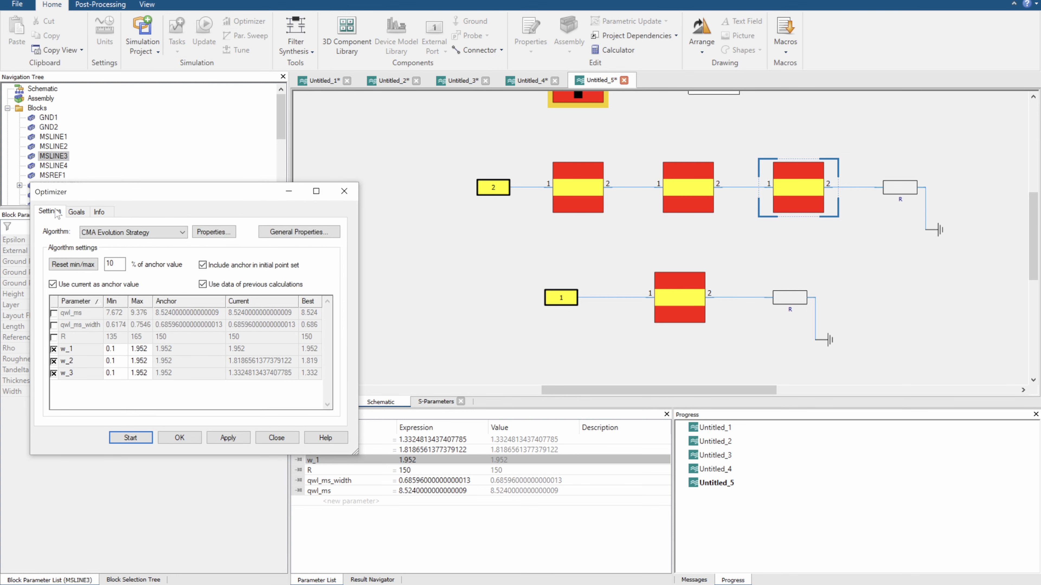
pyautogui.click(144, 349)
pyautogui.click(146, 348)
pyautogui.click(146, 346)
pyautogui.moveTo(148, 350); pyautogui.dragTo(142, 349)
pyautogui.write('4')
pyautogui.press('Return')
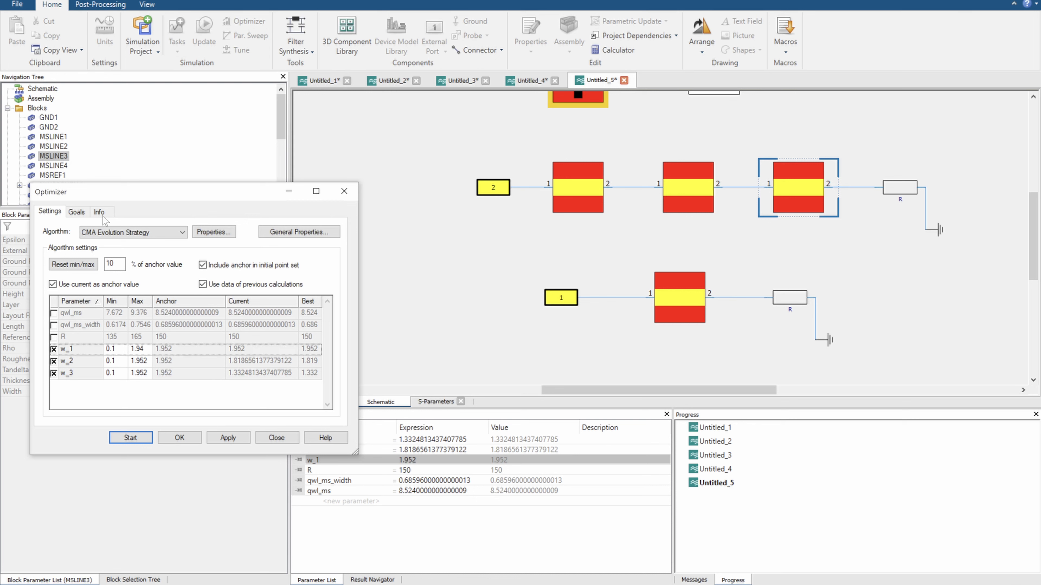
pyautogui.click(92, 213)
pyautogui.click(281, 361)
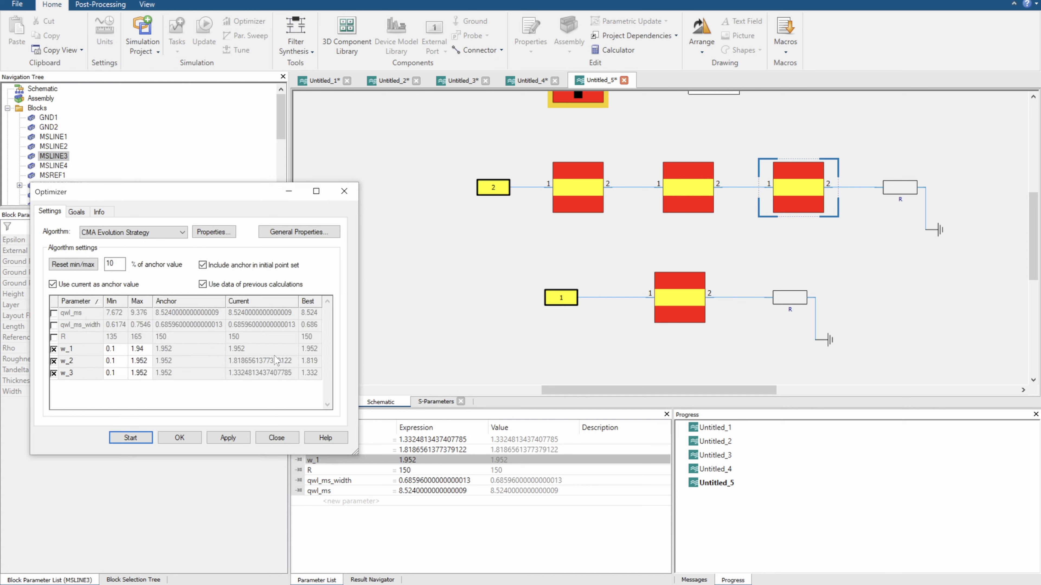
# Restore the maximum bound of parameter w_1 to 1.952
pyautogui.click(150, 351)
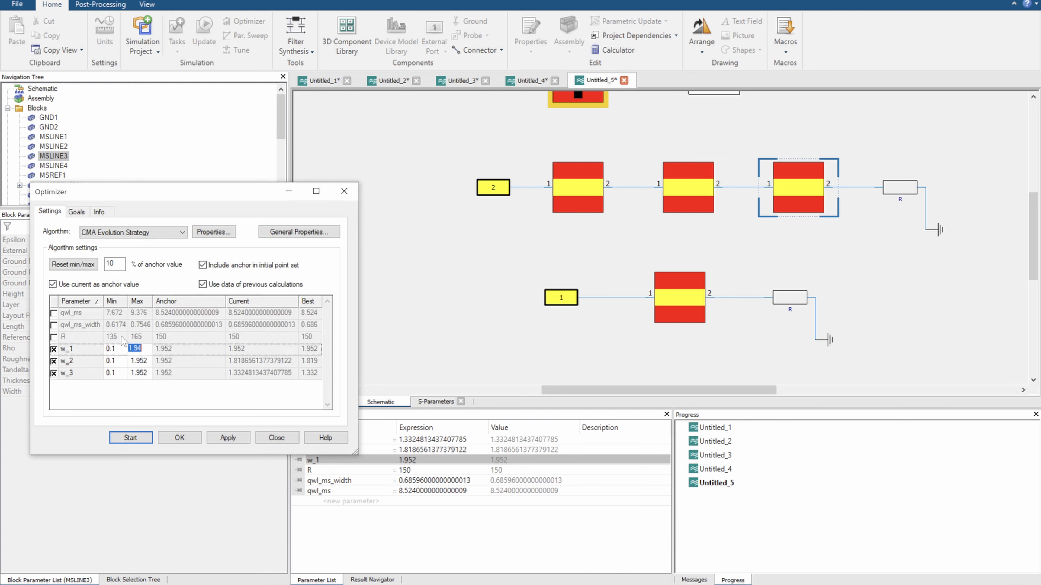
pyautogui.click(151, 348)
pyautogui.click(149, 349)
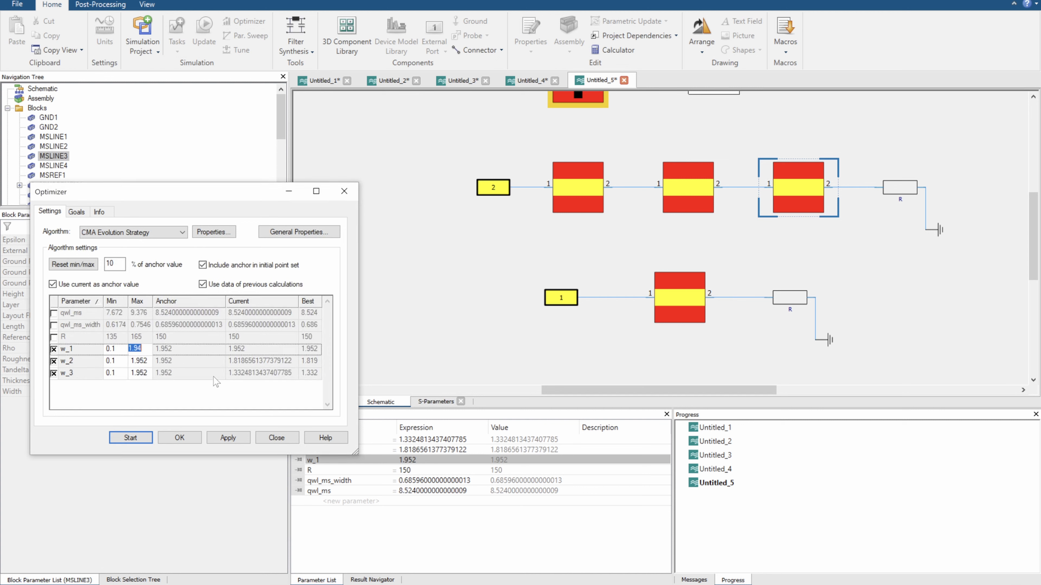
pyautogui.click(146, 352)
pyautogui.press('Tab')
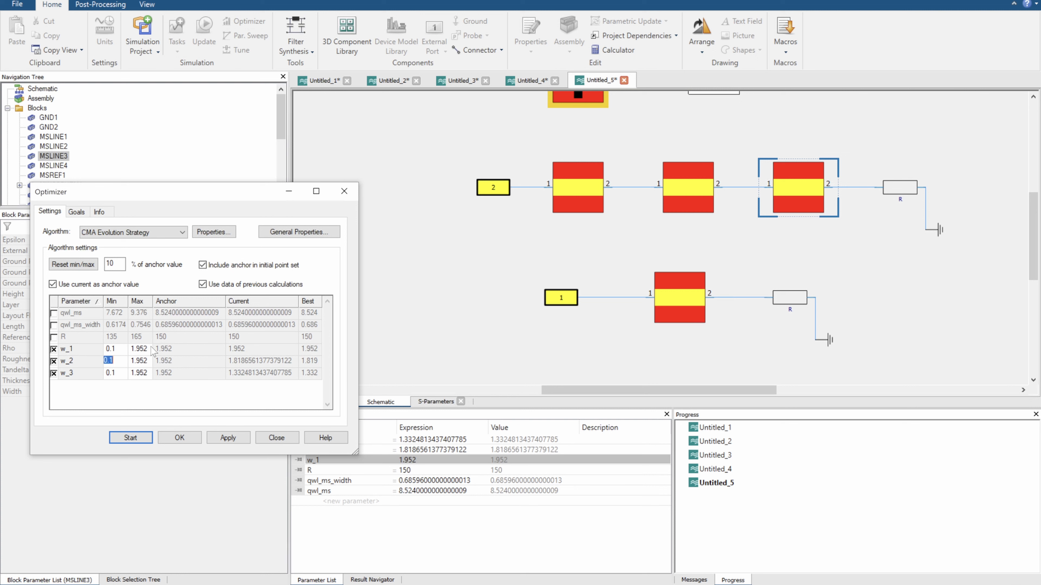
# Check the revised goal and run information, and start the optimization with the CMA Evolution Strategy
pyautogui.click(76, 211)
pyautogui.click(99, 211)
pyautogui.click(76, 211)
pyautogui.click(50, 213)
pyautogui.click(131, 439)
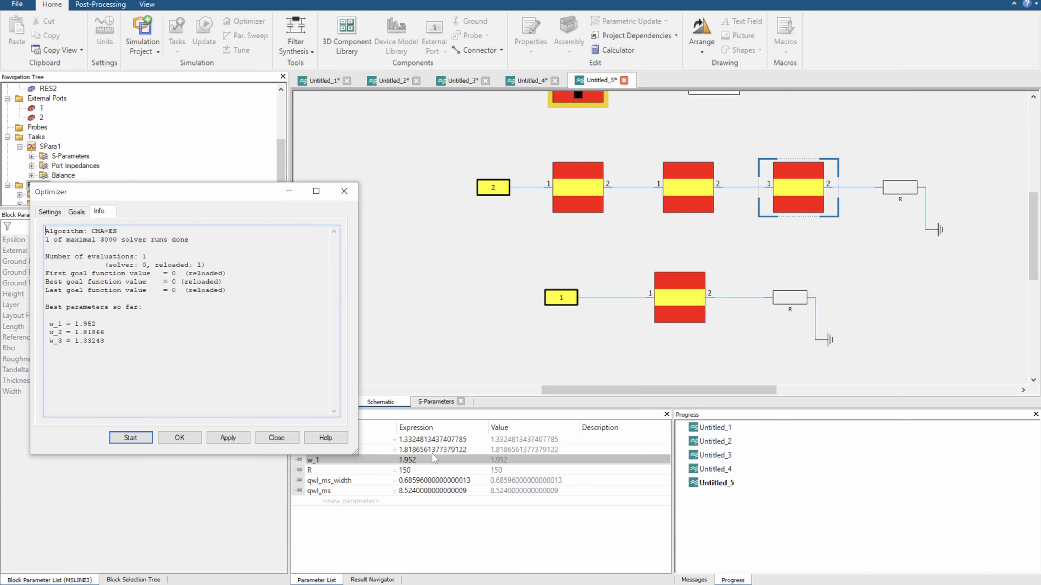
# Examine the optimizer's run information, parameter bounds and goal against the S-Parameters plot
pyautogui.click(50, 212)
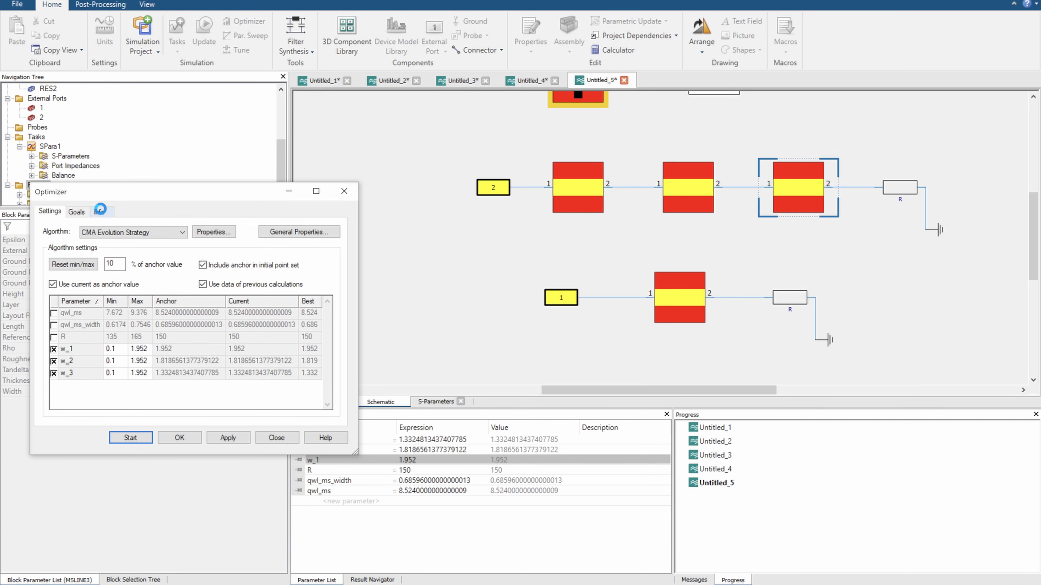
pyautogui.click(99, 211)
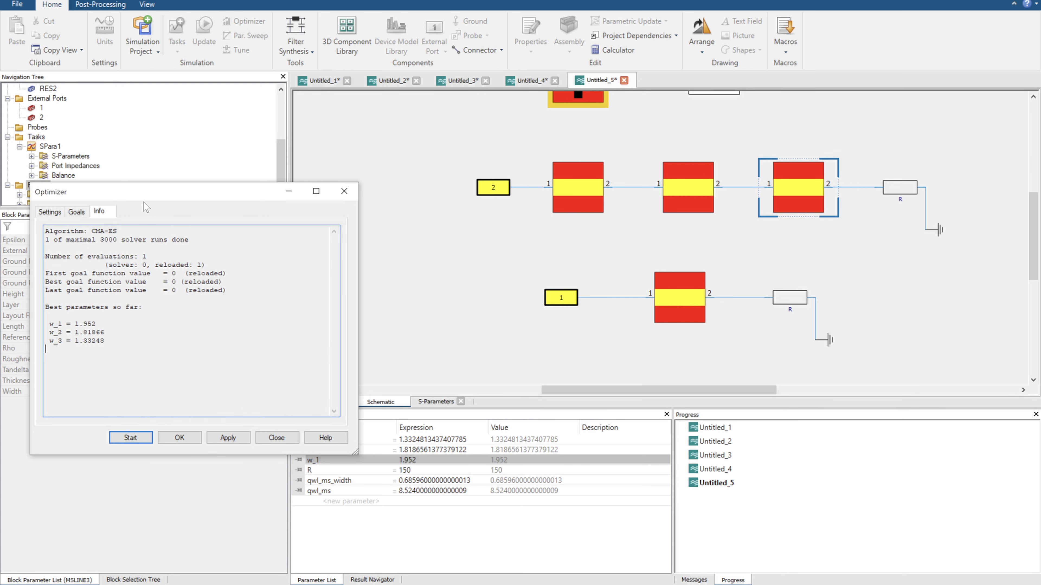
pyautogui.moveTo(138, 195); pyautogui.dragTo(217, 168)
pyautogui.scroll(-1, 70, 183)
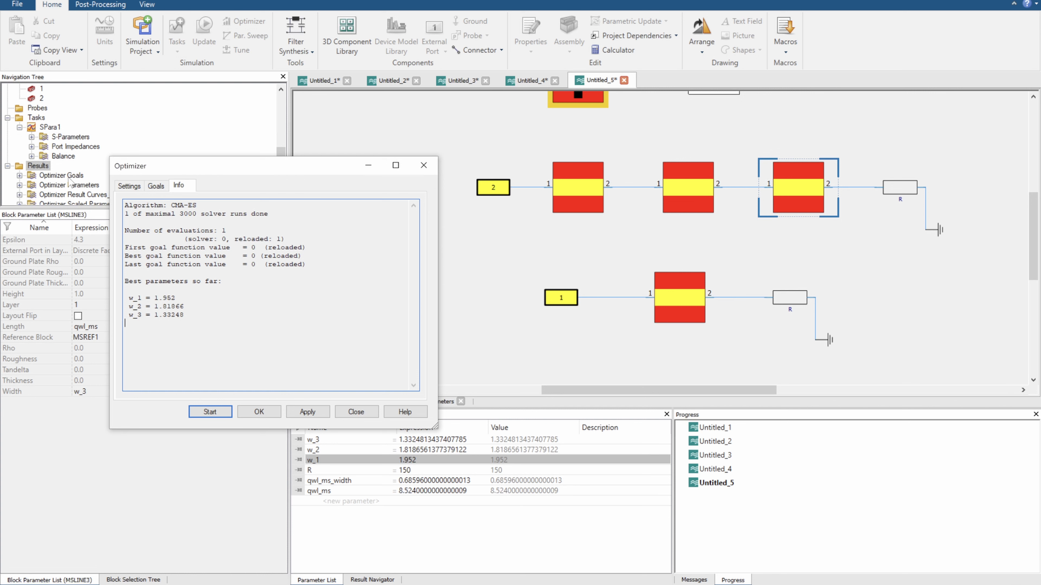
pyautogui.click(69, 137)
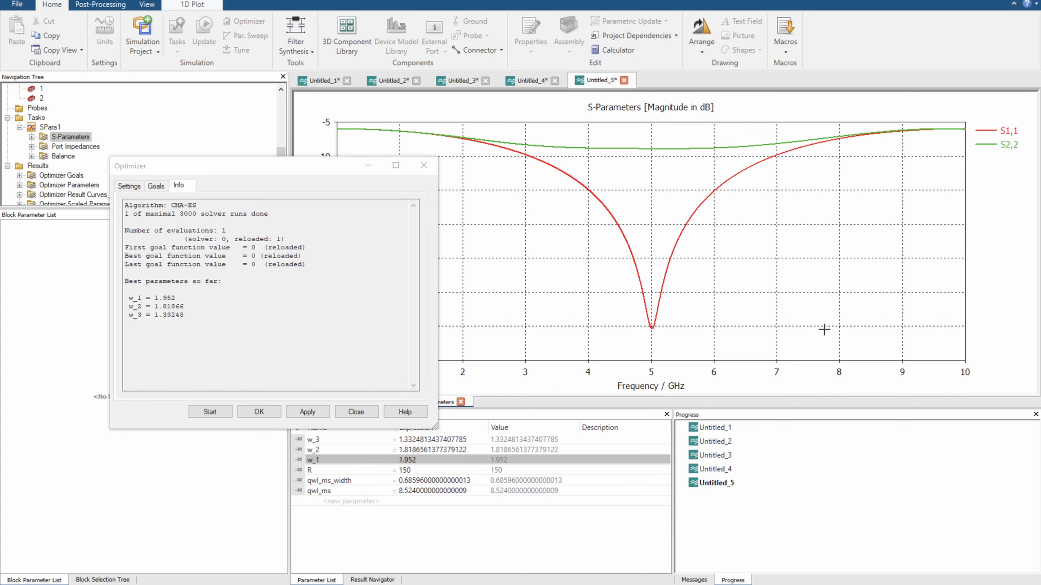
pyautogui.click(156, 187)
pyautogui.click(132, 186)
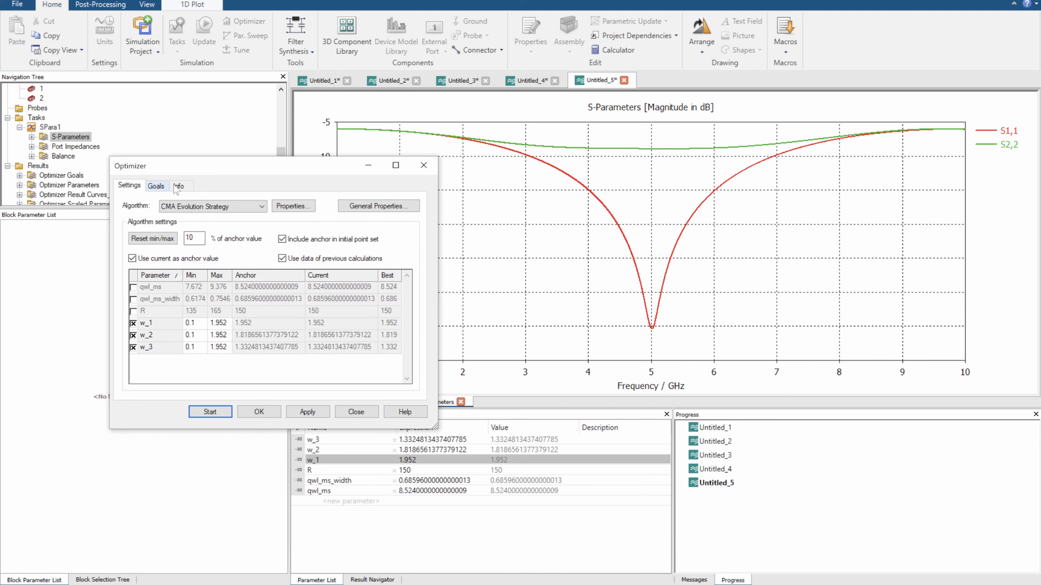
pyautogui.click(177, 186)
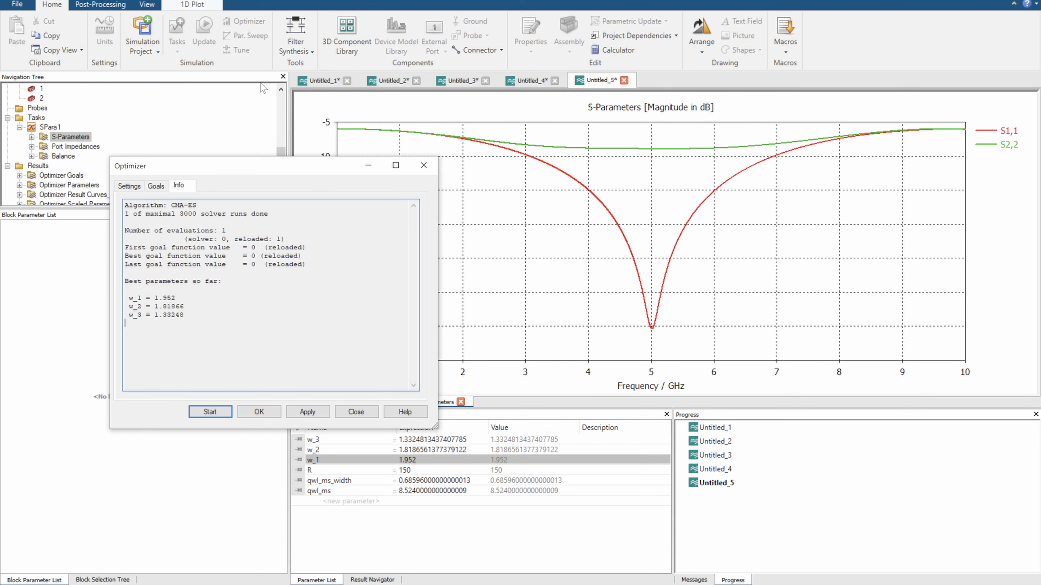
pyautogui.moveTo(252, 174)
pyautogui.mouseDown()
pyautogui.moveTo(386, 167)
pyautogui.moveTo(260, 167)
pyautogui.mouseUp()
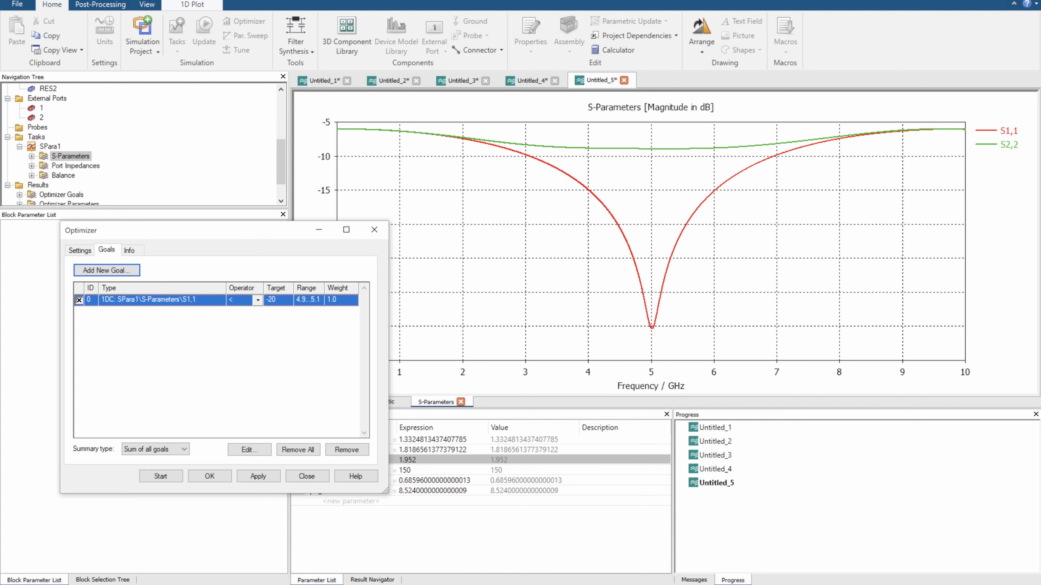
# Check which port feeds the three-section transformer in the schematic against the S-parameter used in the optimizer goal
pyautogui.moveTo(206, 230); pyautogui.dragTo(167, 189)
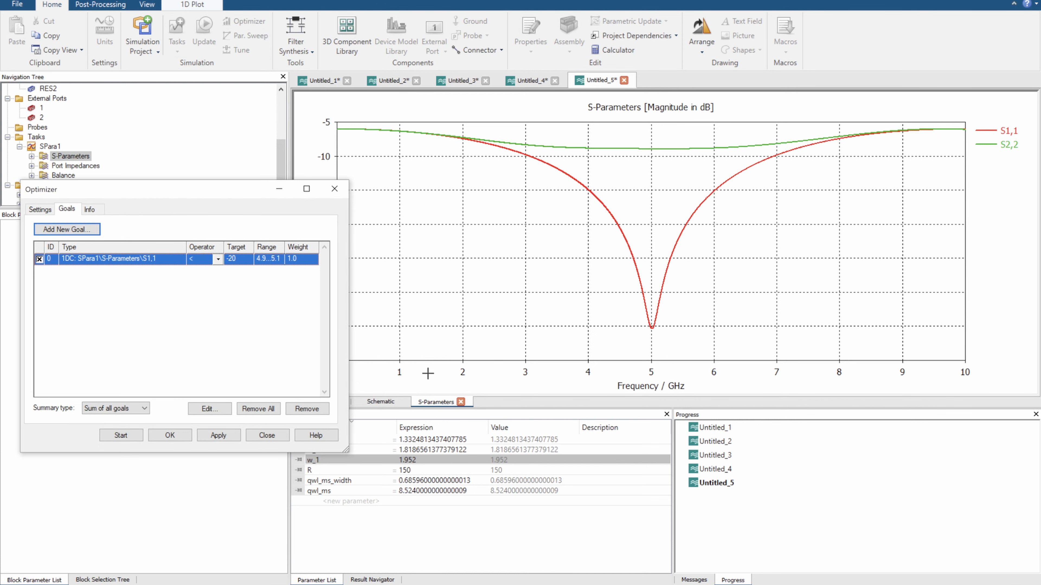
pyautogui.click(387, 402)
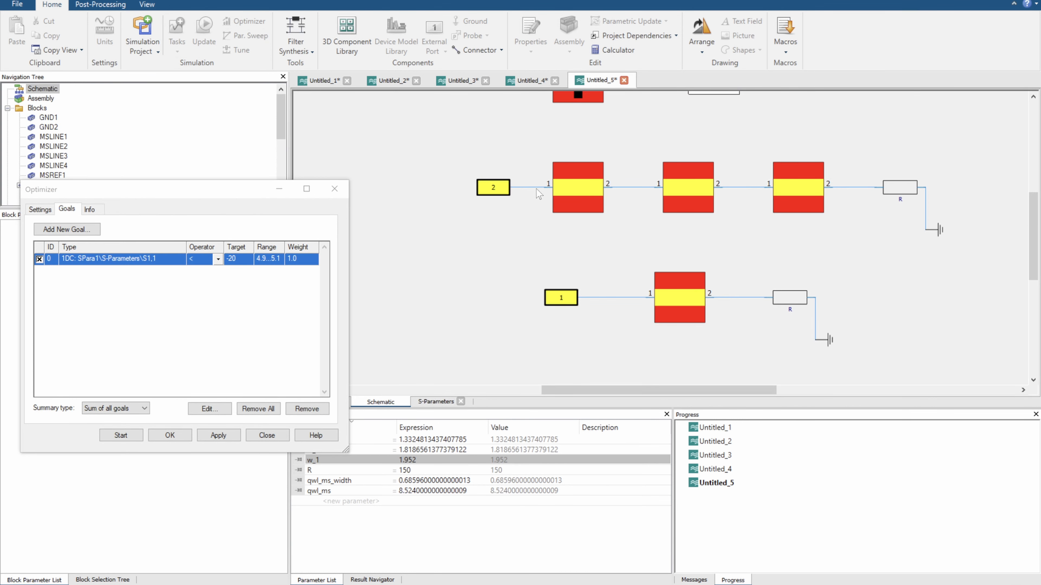
pyautogui.click(504, 188)
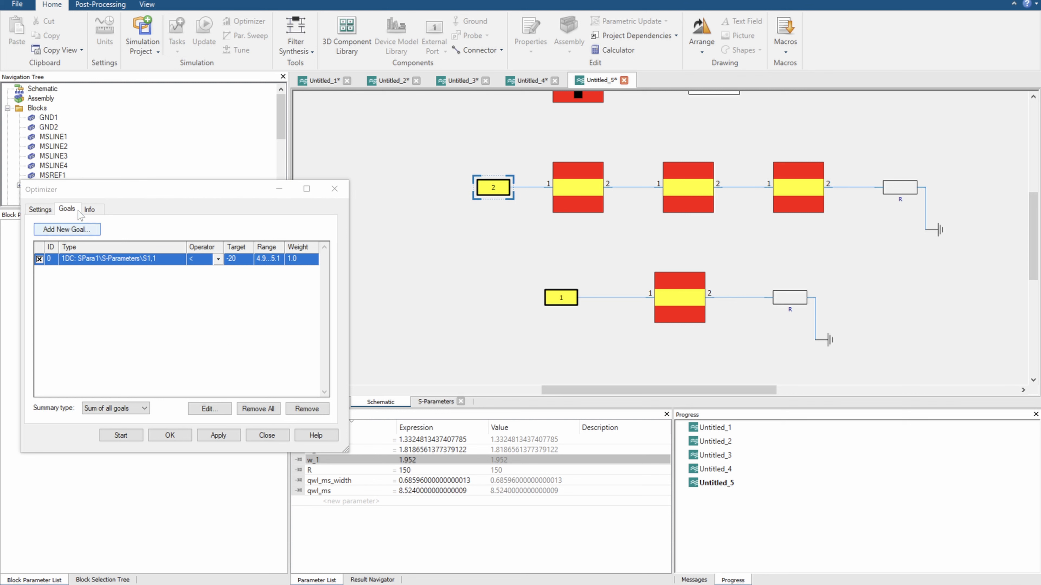
pyautogui.click(89, 209)
pyautogui.click(72, 210)
pyautogui.click(48, 210)
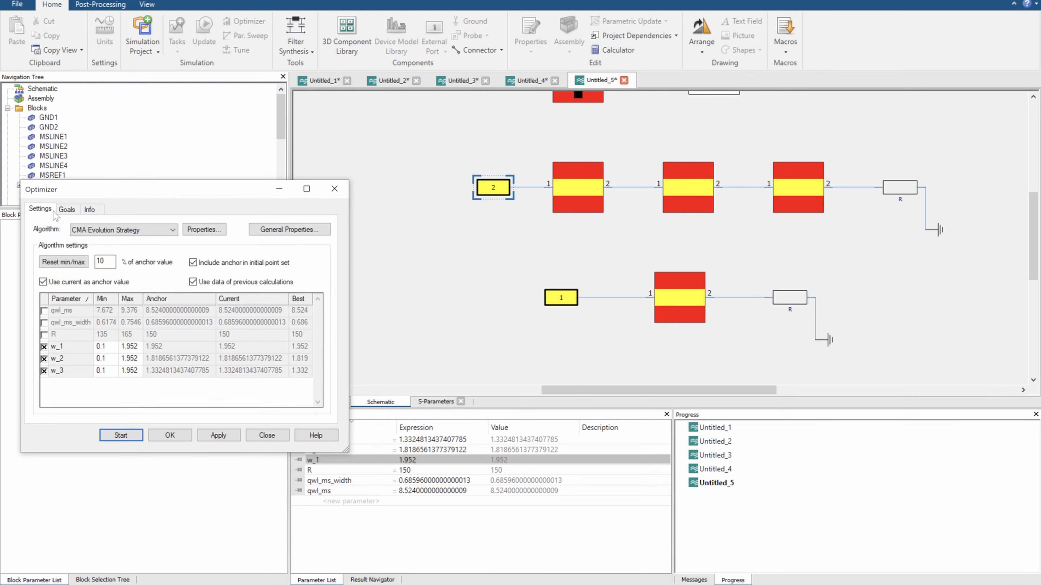
pyautogui.click(66, 210)
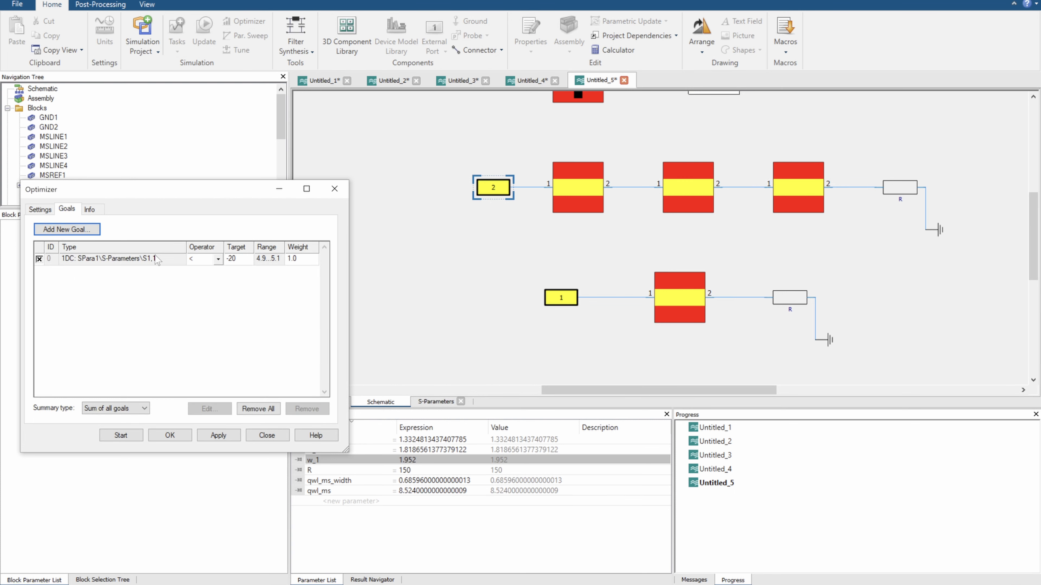
# Change the optimizer goal's result to SPara1 S-Parameters S2,2, keeping the dB magnitude type
pyautogui.click(170, 261)
pyautogui.click(209, 408)
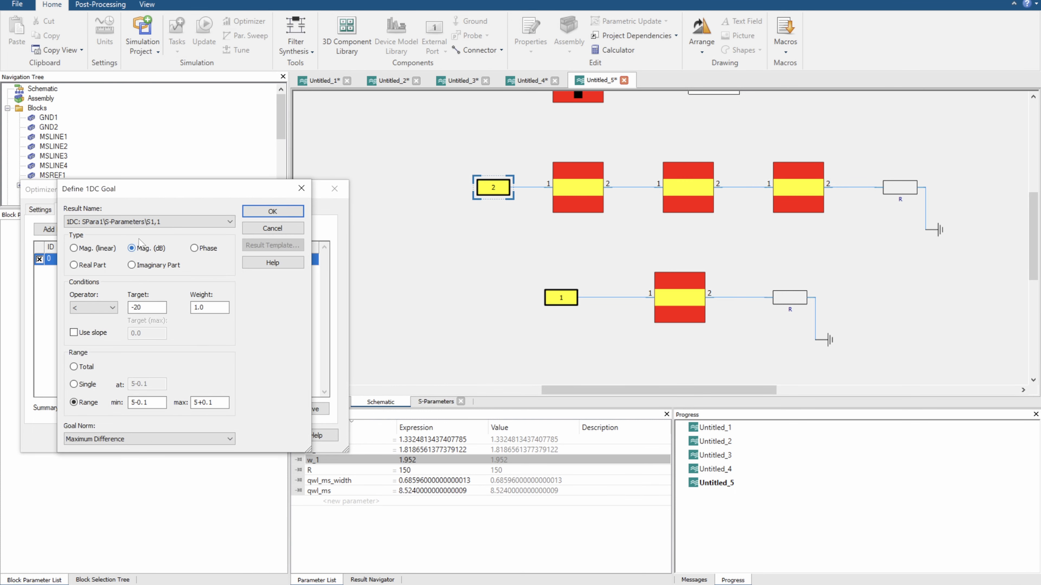
pyautogui.click(131, 222)
pyautogui.click(132, 240)
pyautogui.click(272, 211)
pyautogui.moveTo(217, 187); pyautogui.dragTo(264, 168)
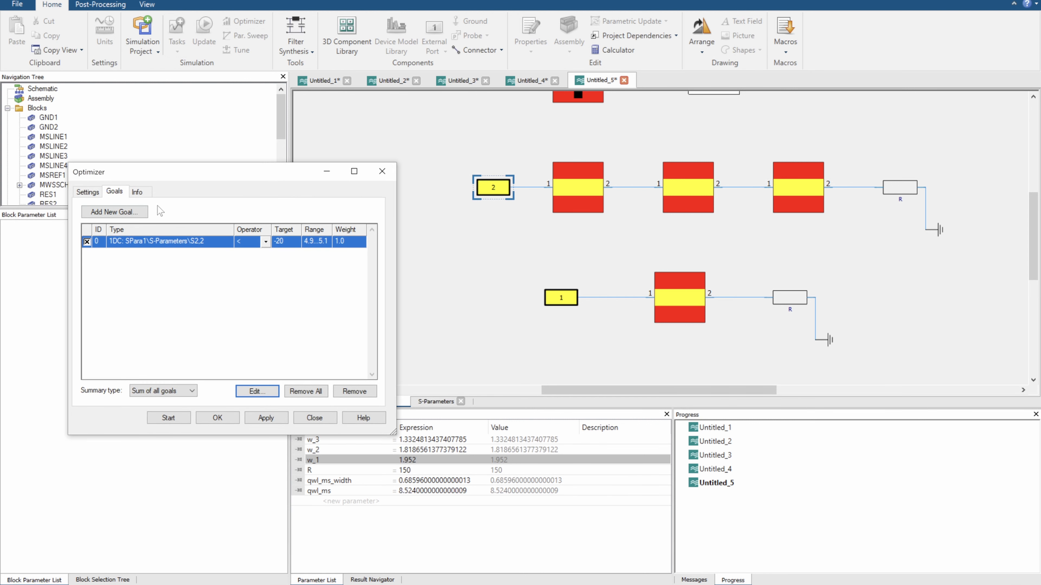
# Start the optimization for the S2,2 goal and display the S-Parameters plot
pyautogui.click(87, 193)
pyautogui.click(176, 419)
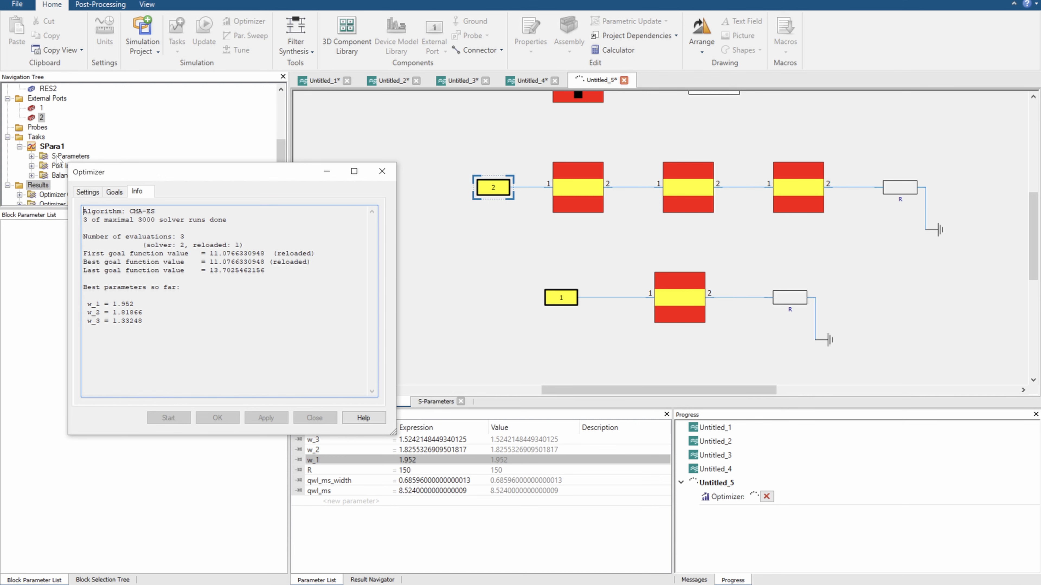
pyautogui.click(57, 159)
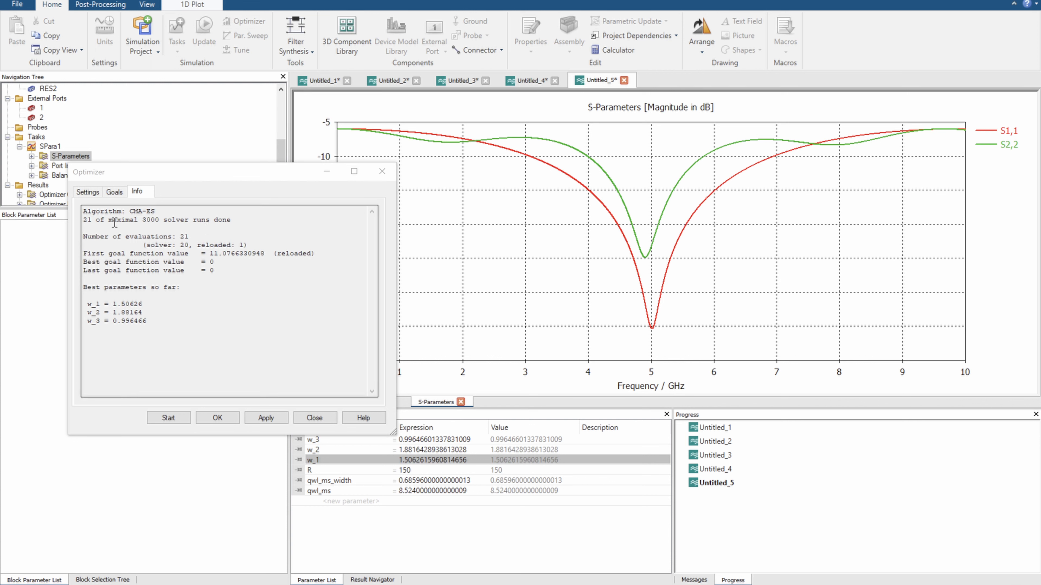
# Set the S2,2 goal's frequency range from 5-0.5 to 5+0.5
pyautogui.moveTo(139, 180); pyautogui.dragTo(107, 214)
pyautogui.click(81, 225)
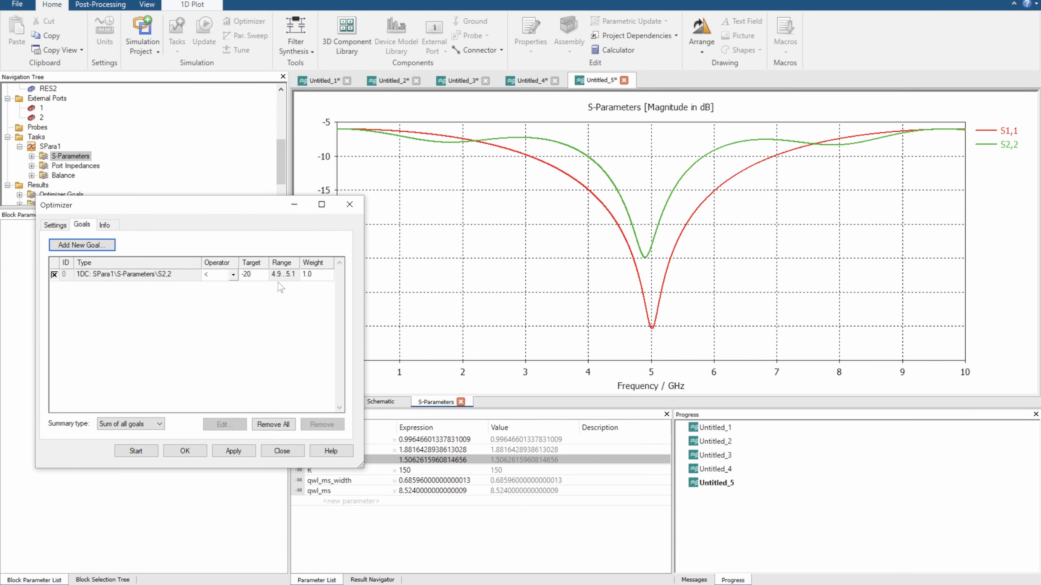
pyautogui.moveTo(251, 203); pyautogui.dragTo(318, 188)
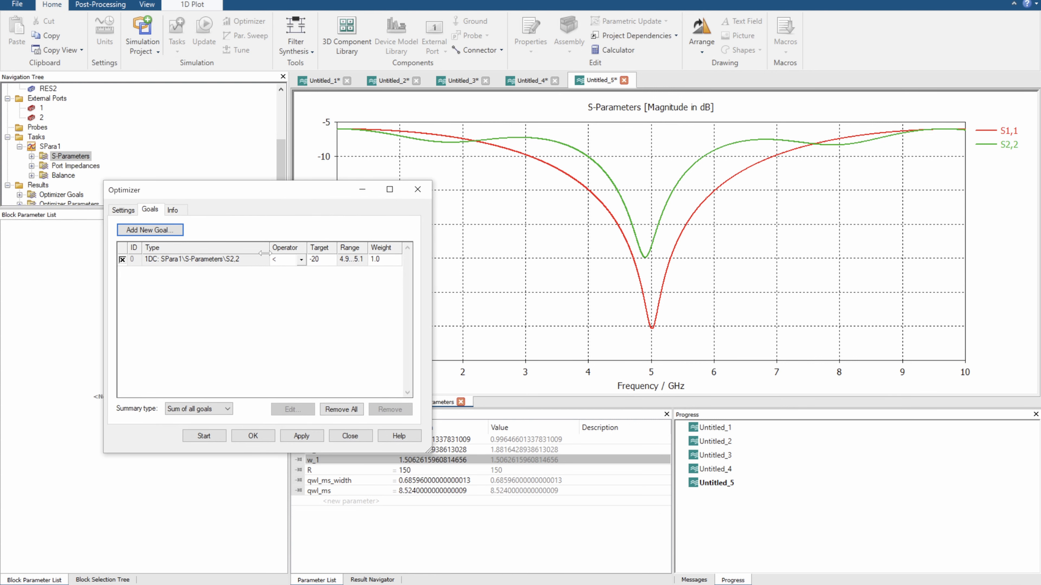
pyautogui.click(345, 266)
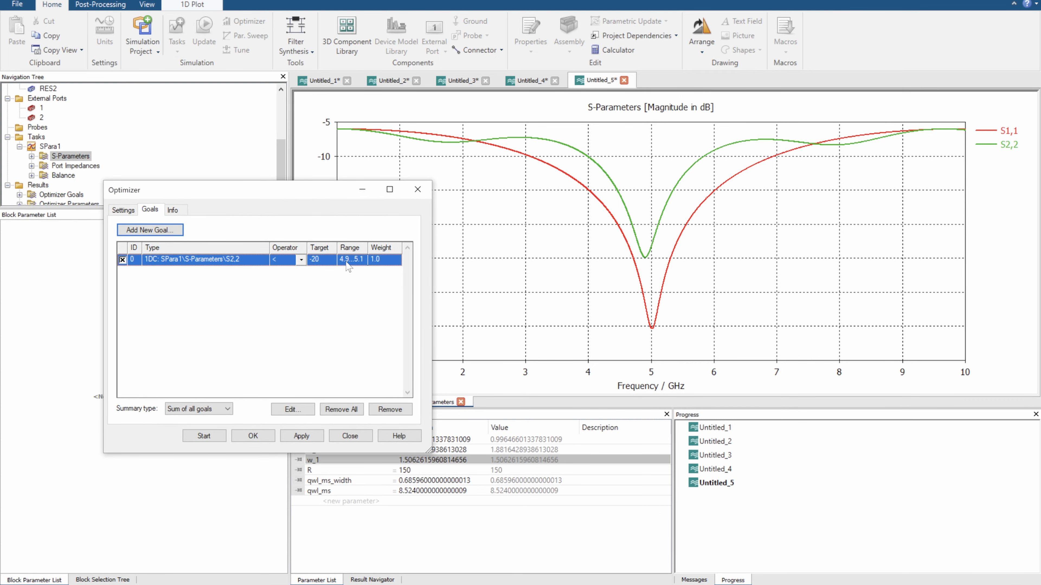
pyautogui.click(301, 410)
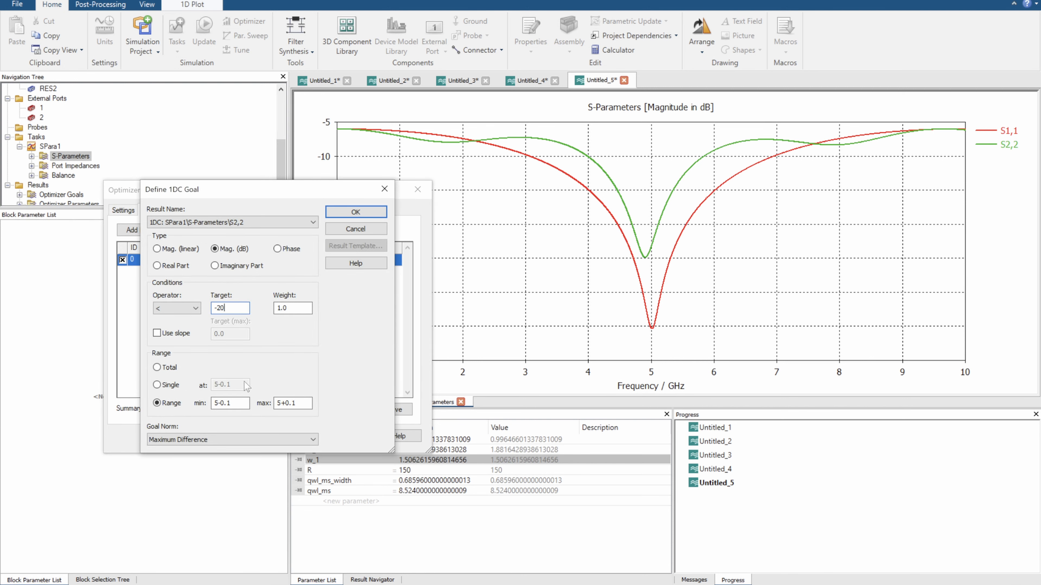
pyautogui.click(235, 404)
pyautogui.click(304, 401)
pyautogui.click(355, 211)
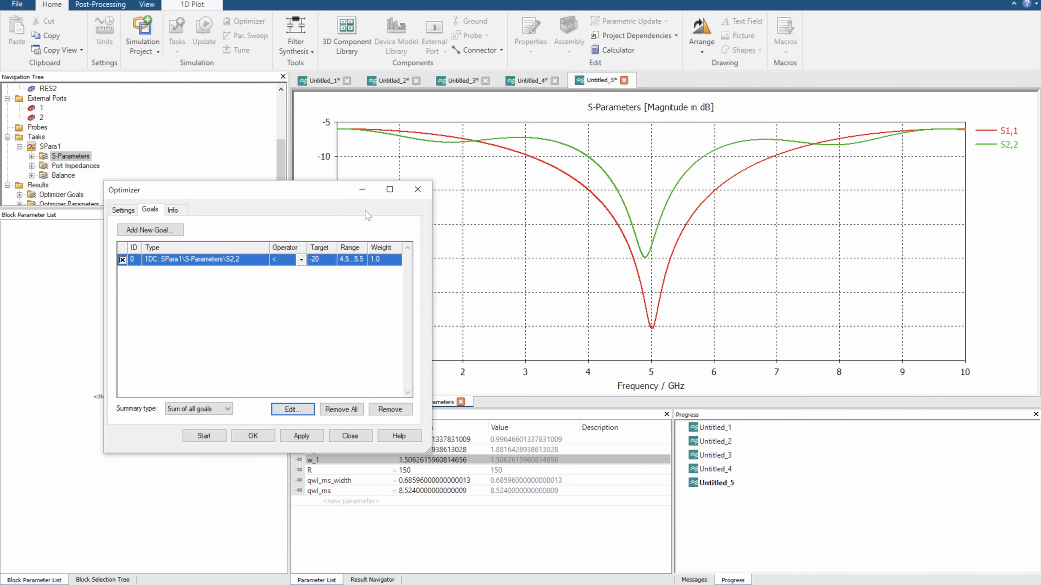
# Run the optimizer again and compare the best-so-far S2,2 curve with the first one in the Optimizer Result Curves
pyautogui.click(205, 437)
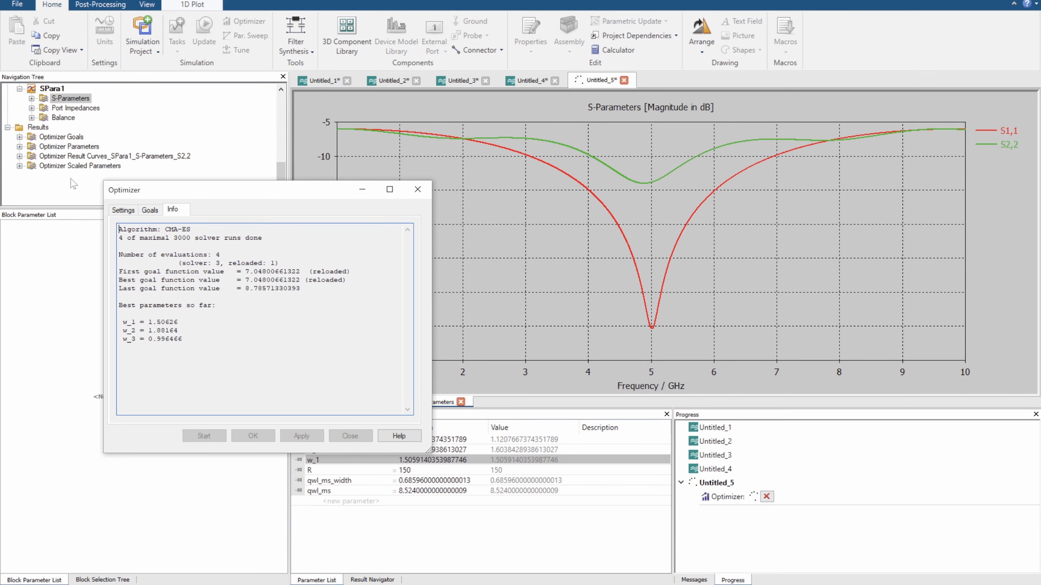
pyautogui.scroll(-1, 75, 180)
pyautogui.click(73, 195)
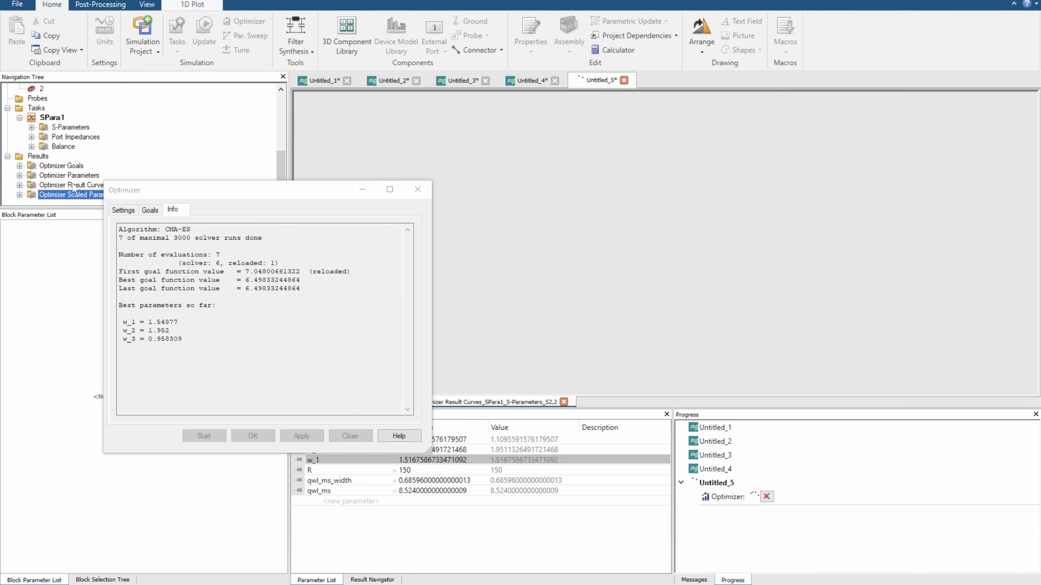
pyautogui.click(73, 185)
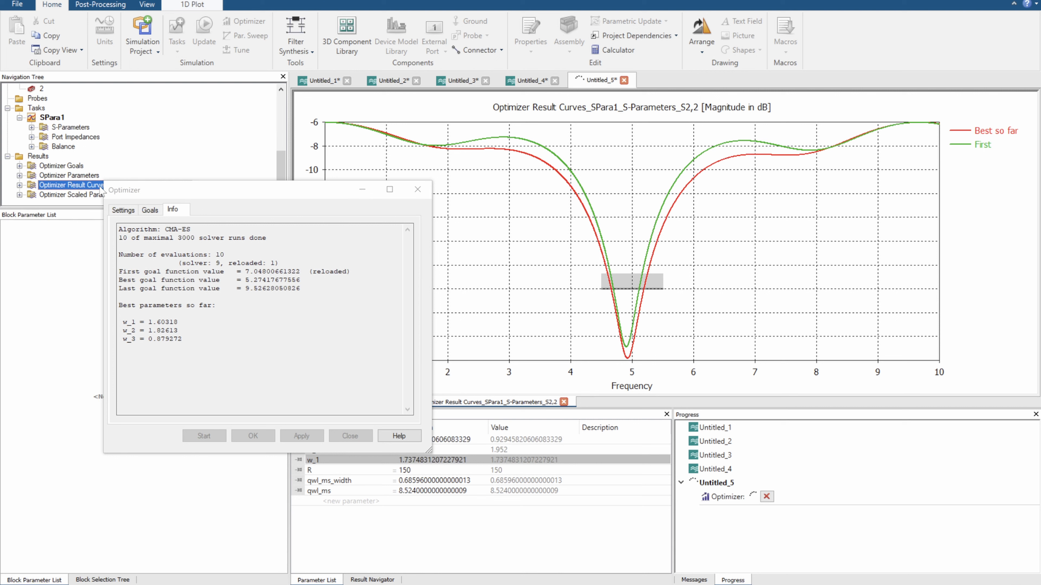
pyautogui.moveTo(182, 189); pyautogui.dragTo(171, 246)
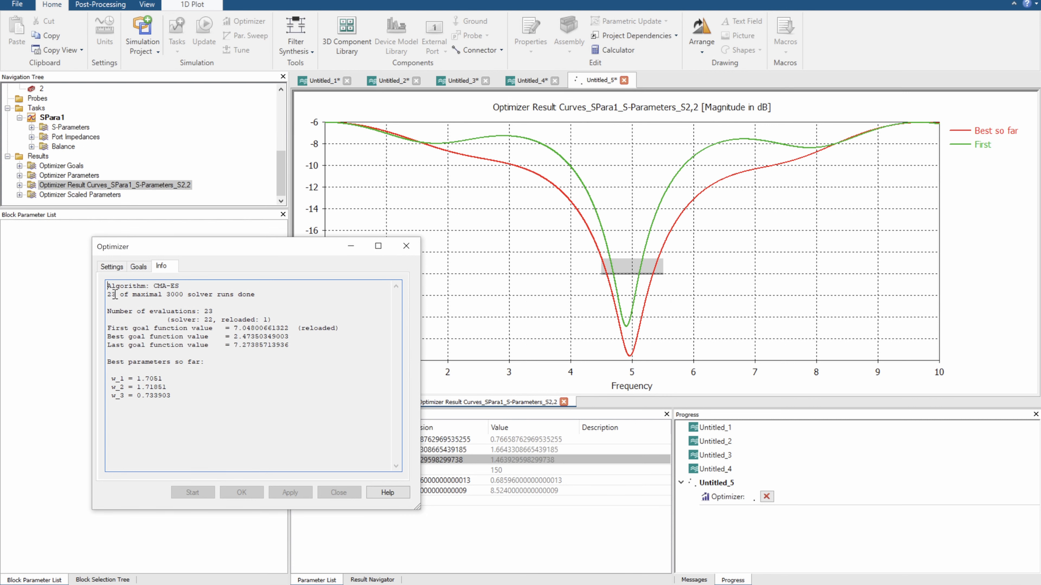
pyautogui.click(996, 130)
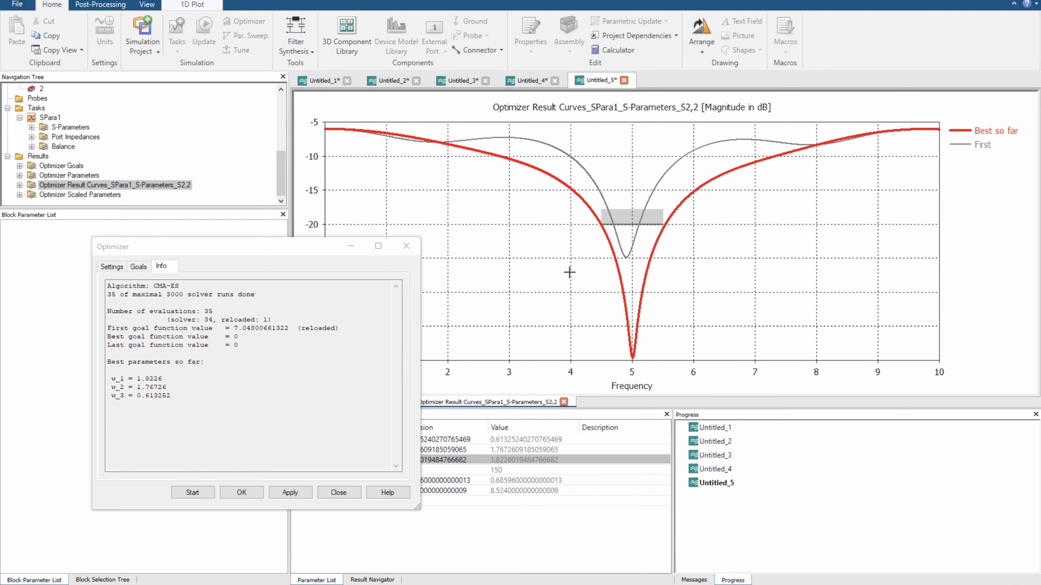
pyautogui.click(115, 300)
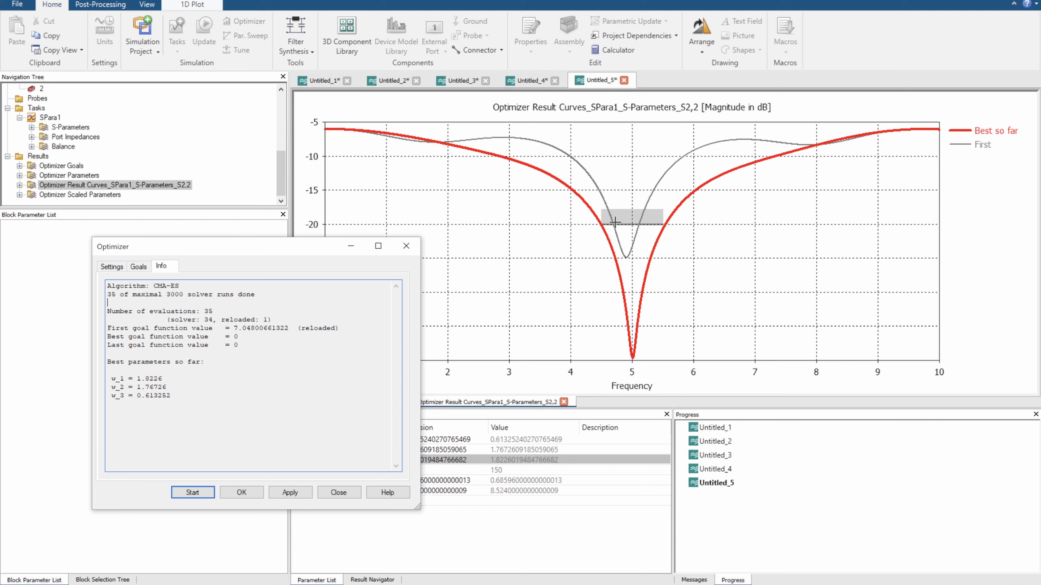
# Set the S2,2 optimizer goal's frequency range from 4 to 6
pyautogui.click(138, 267)
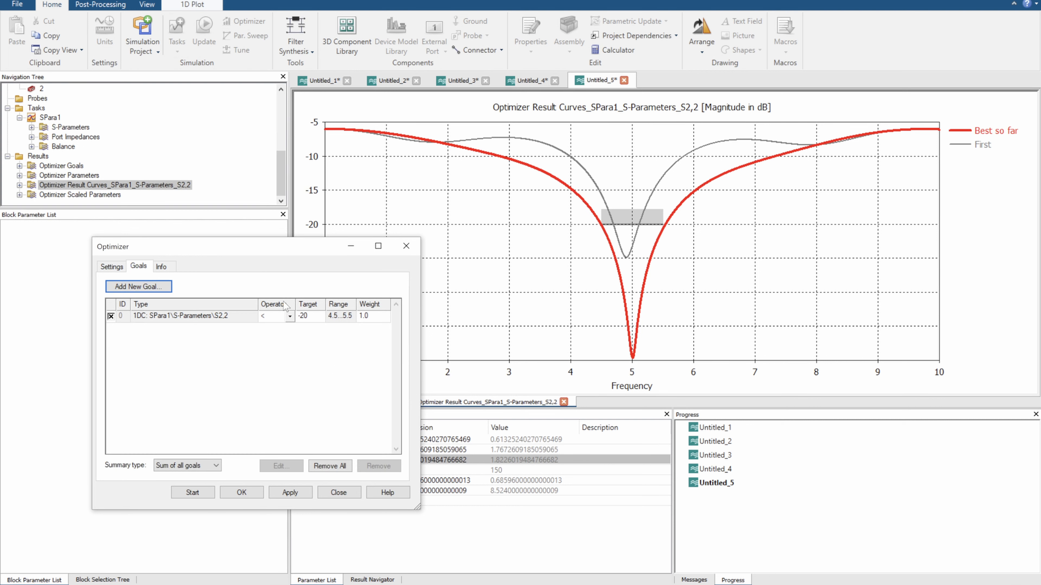
pyautogui.click(344, 319)
pyautogui.click(281, 466)
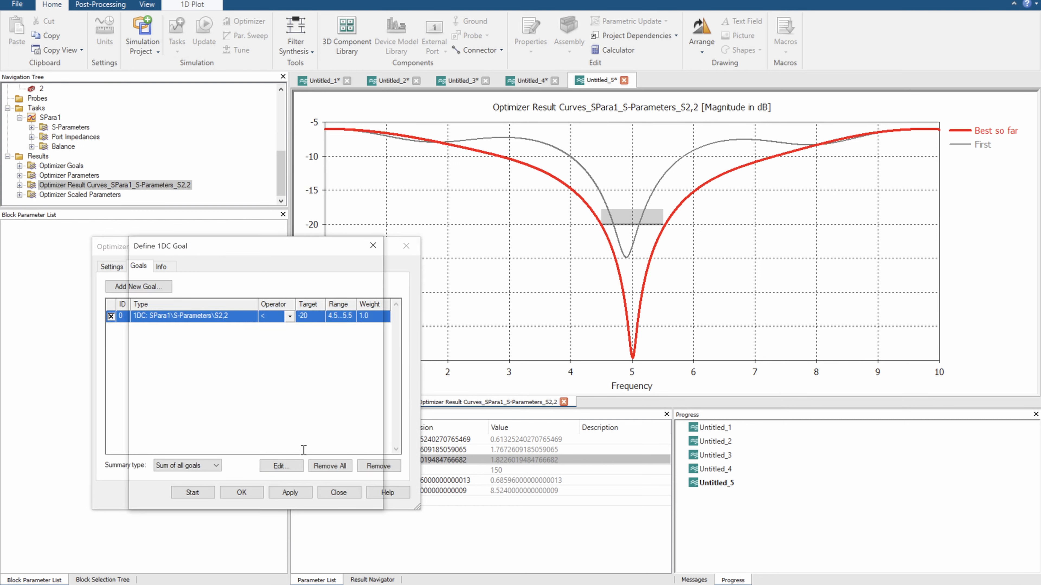
pyautogui.moveTo(237, 459); pyautogui.dragTo(189, 451)
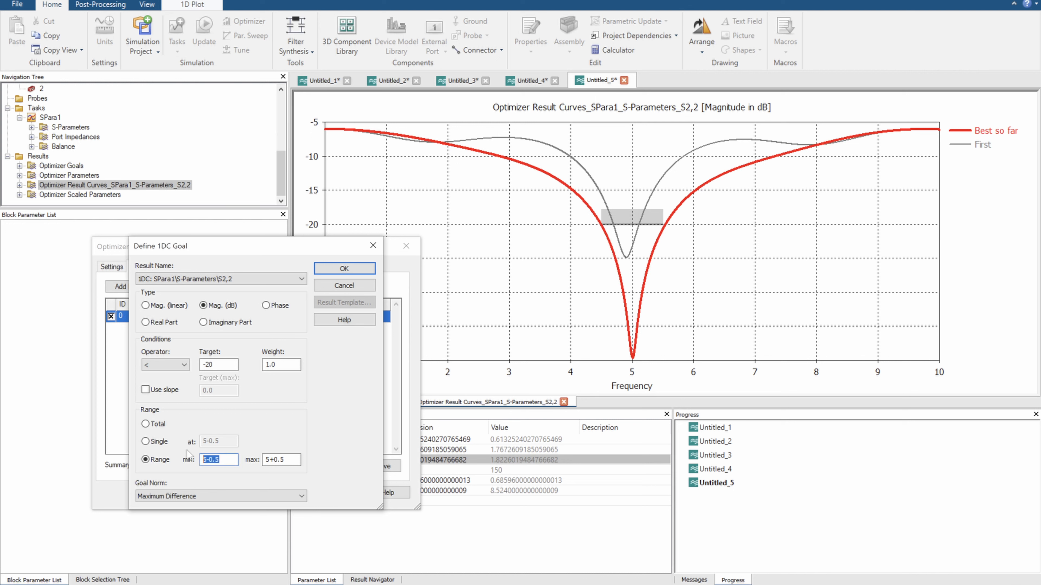
pyautogui.write('4')
pyautogui.press('Tab')
pyautogui.write('6')
pyautogui.click(326, 270)
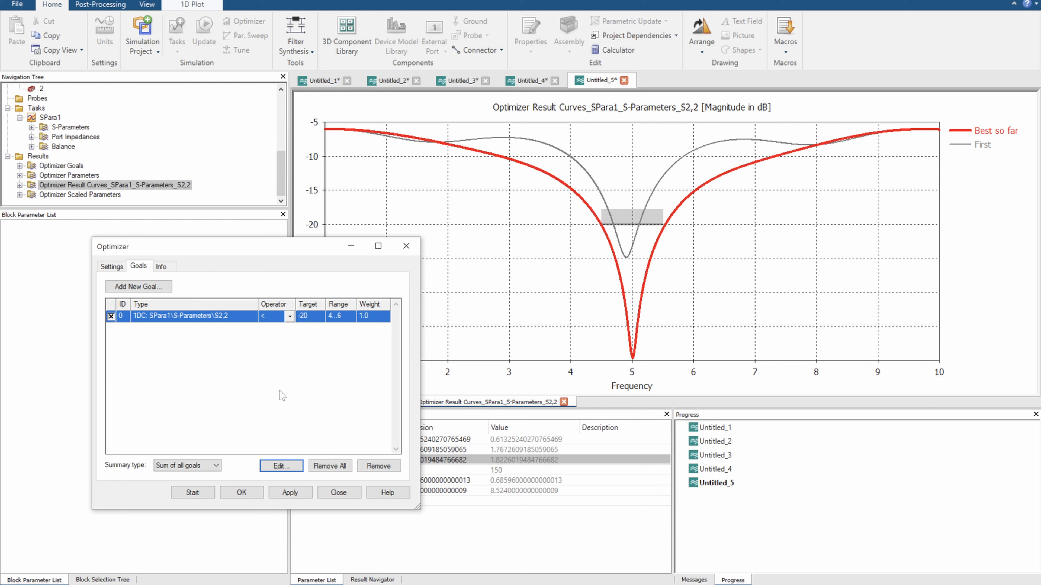
# Set the S2,2 goal's target to -30
pyautogui.click(281, 464)
pyautogui.click(207, 364)
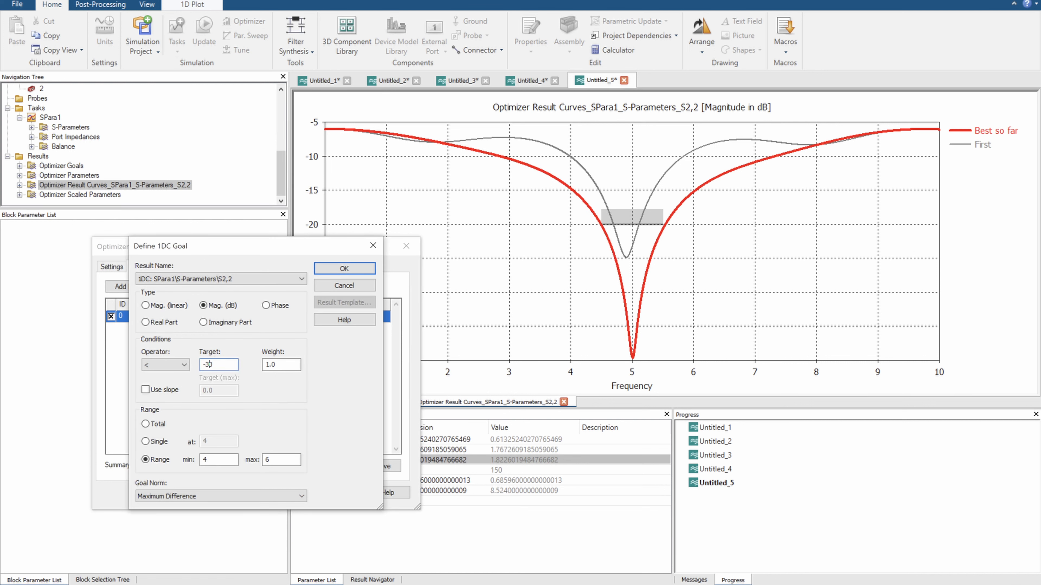
pyautogui.click(369, 269)
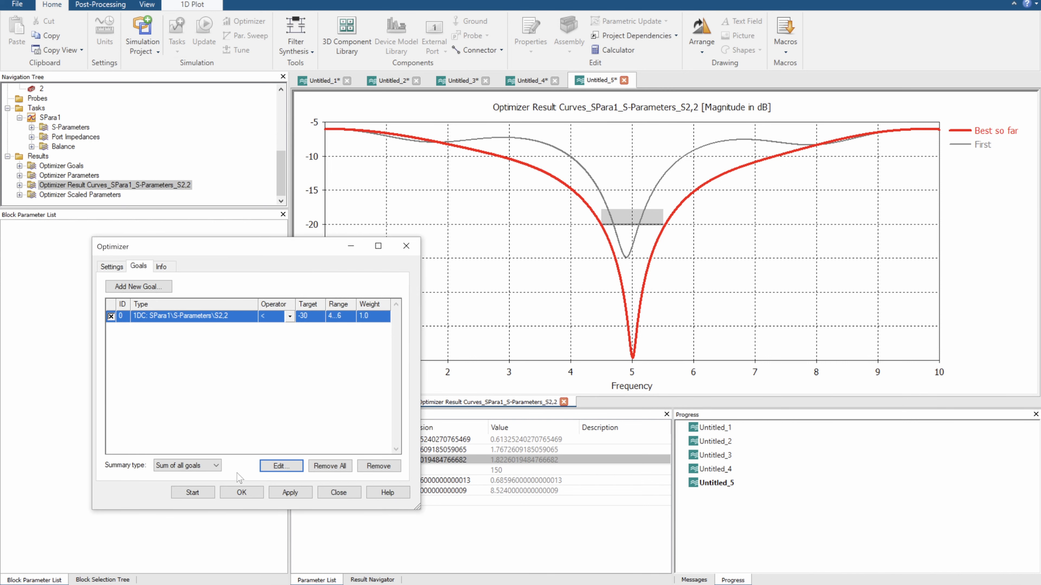
# Start the optimization with the stricter goal and display the S-Parameters plot to follow its progress
pyautogui.click(192, 492)
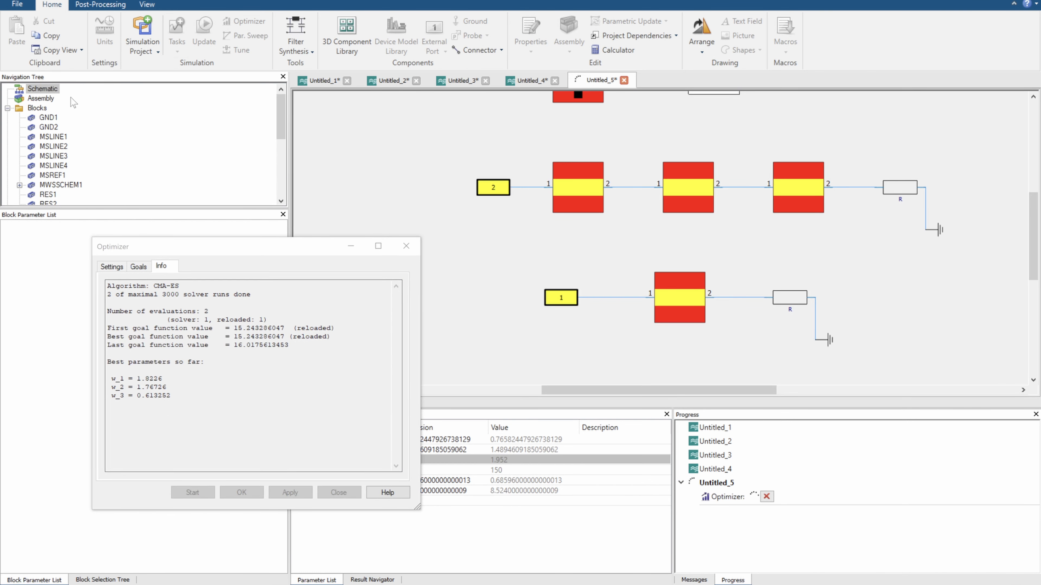
pyautogui.scroll(-3, 47, 181)
pyautogui.scroll(-1, 46, 178)
pyautogui.click(59, 184)
pyautogui.scroll(-3, 59, 184)
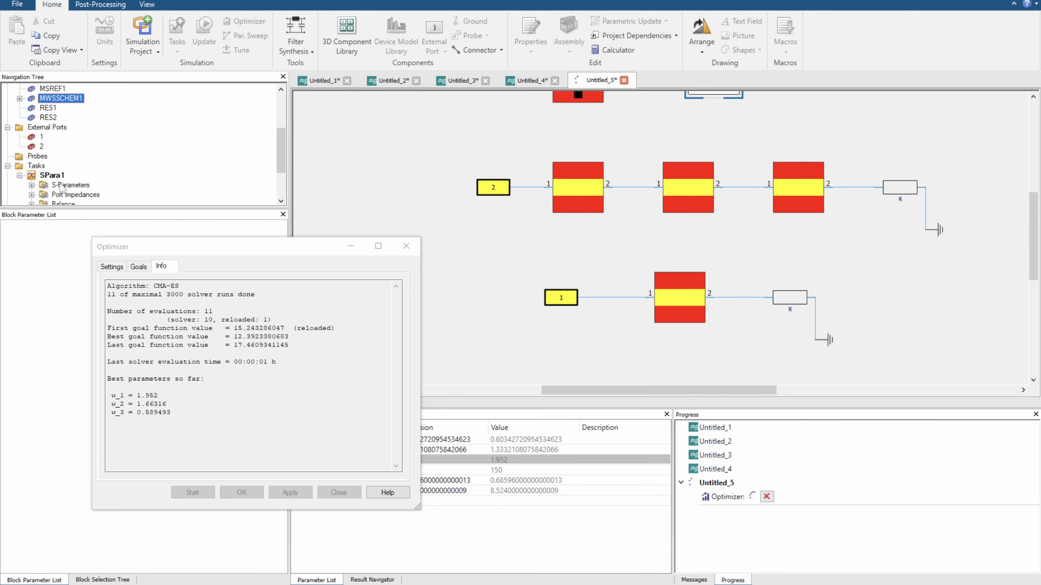
pyautogui.click(60, 186)
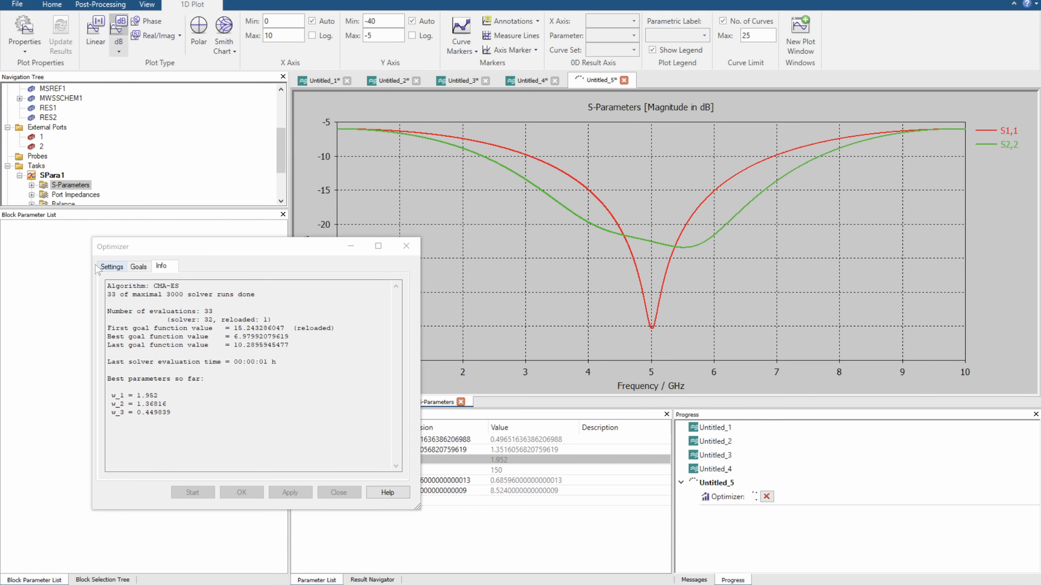
# Check the optimizer's parameter bounds and goal during the run, keeping the S-Parameters plot unobstructed
pyautogui.click(104, 267)
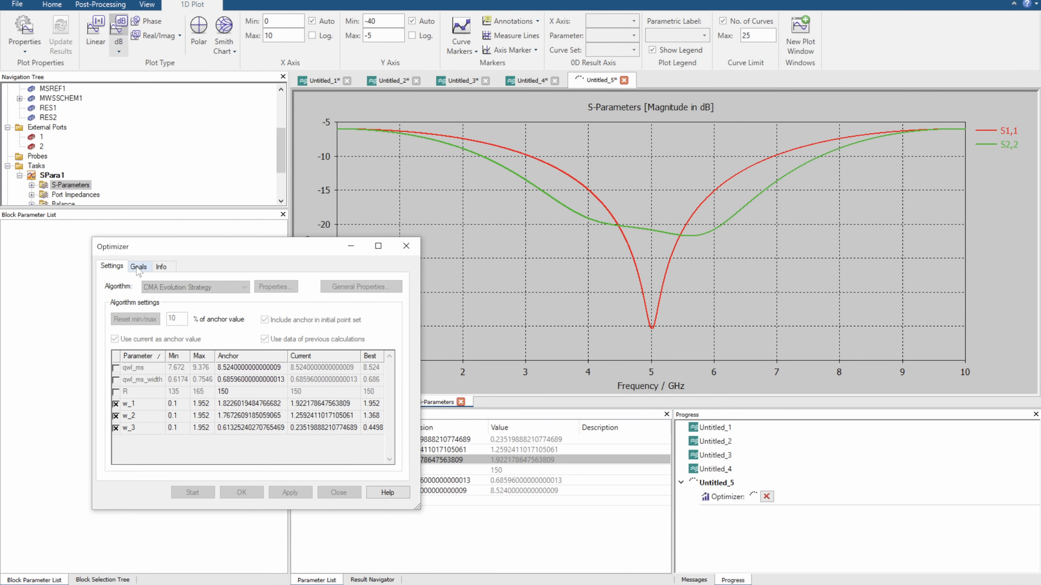
pyautogui.click(138, 267)
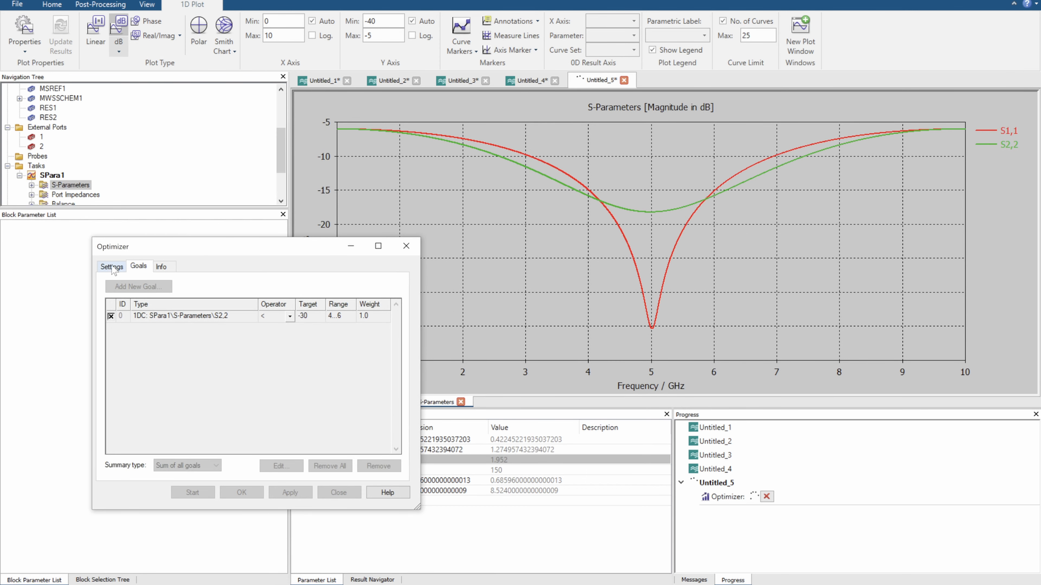
pyautogui.click(111, 266)
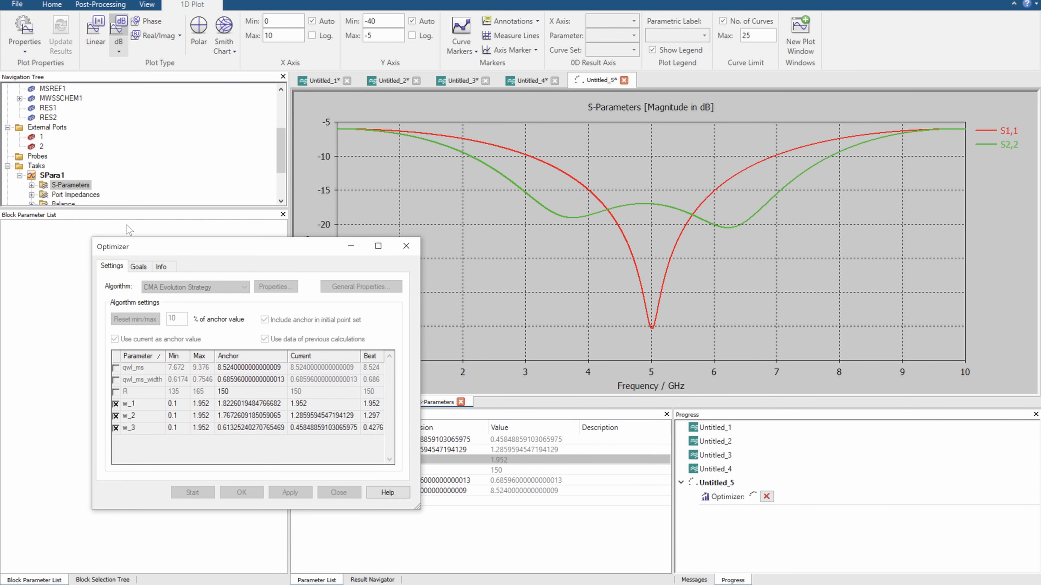
pyautogui.moveTo(312, 251); pyautogui.dragTo(240, 276)
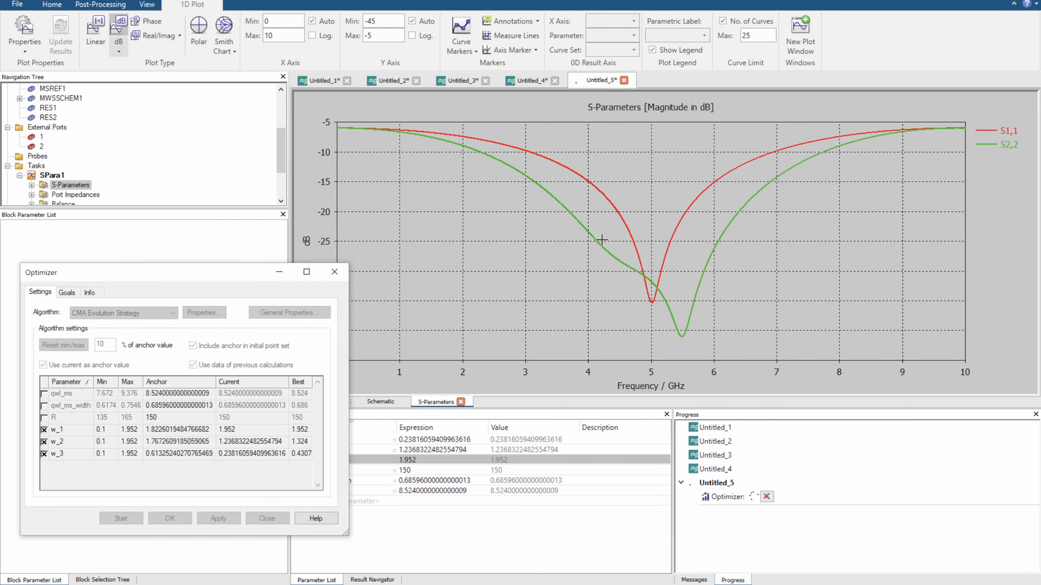
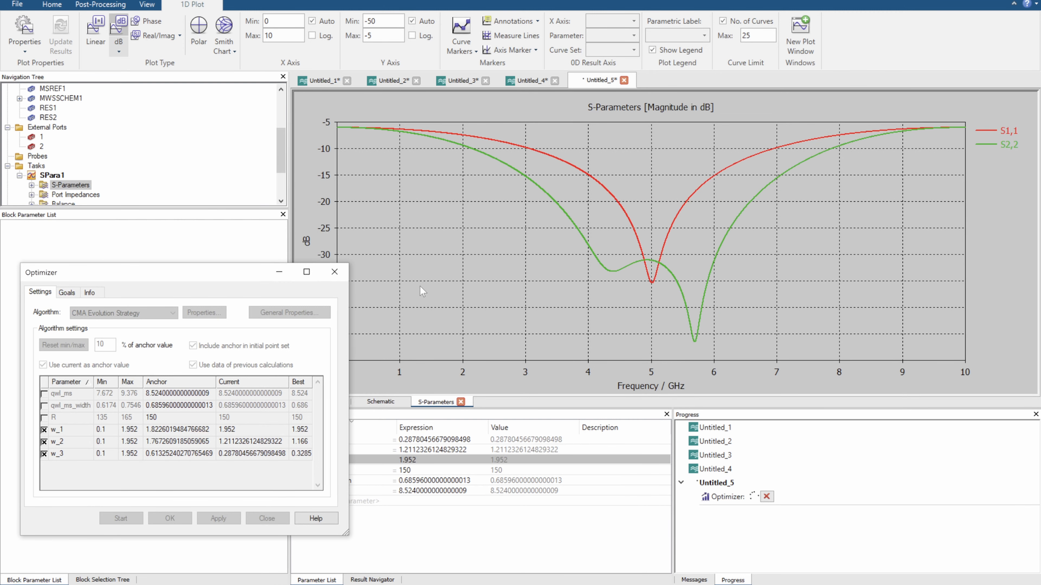
# Examine the optimizer result curves for S2,2 and the optimizer's run information against the goal from 4 to 6 GHz
pyautogui.scroll(-2, 90, 172)
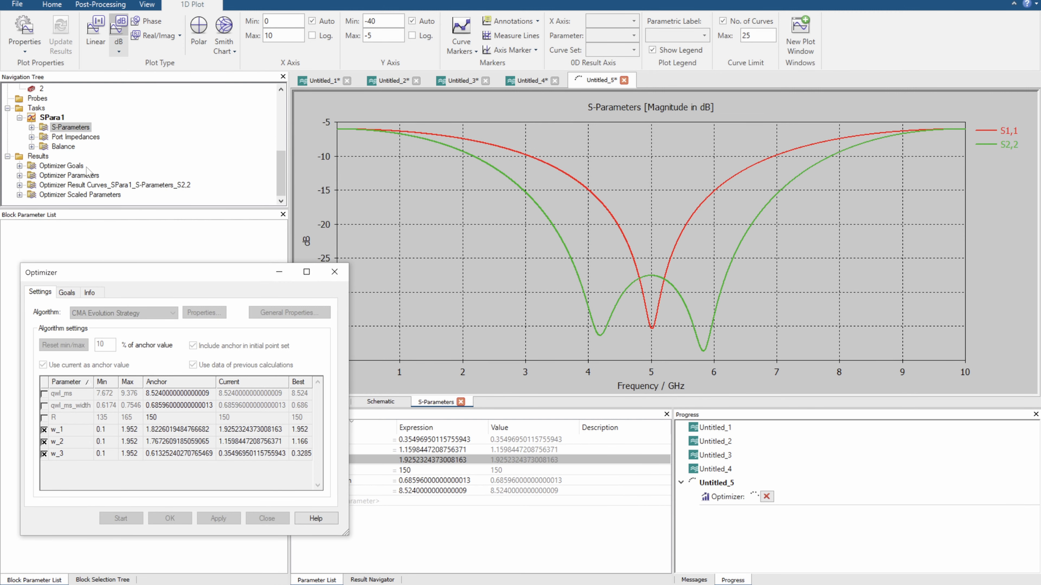
pyautogui.click(94, 185)
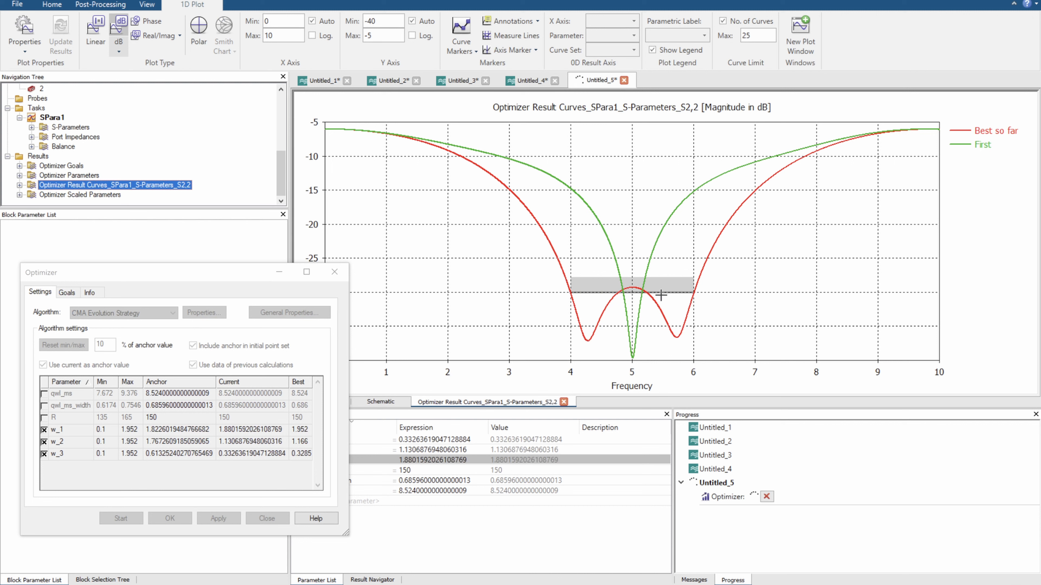
pyautogui.click(89, 292)
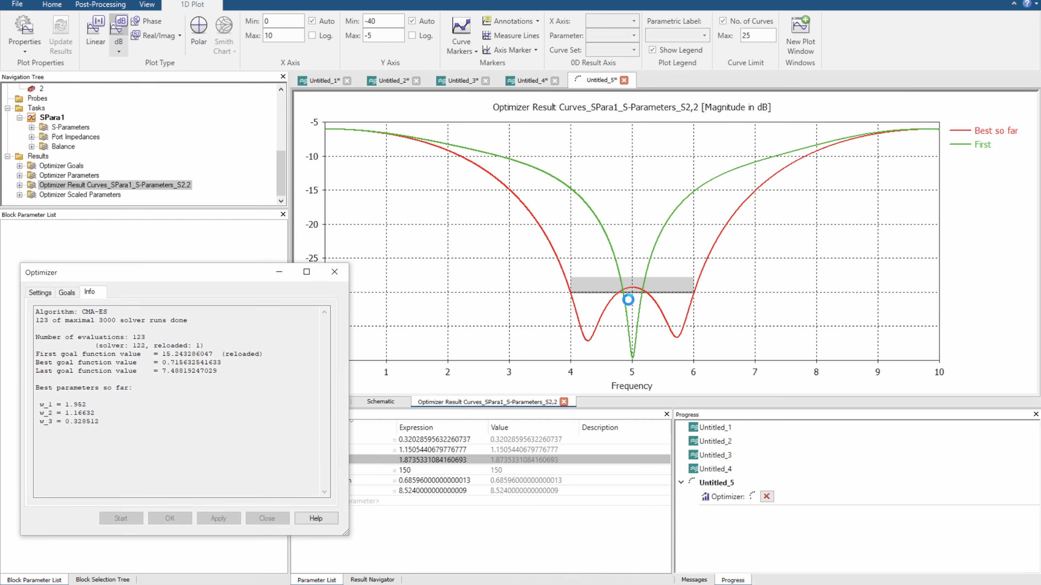
pyautogui.moveTo(612, 285); pyautogui.dragTo(658, 301)
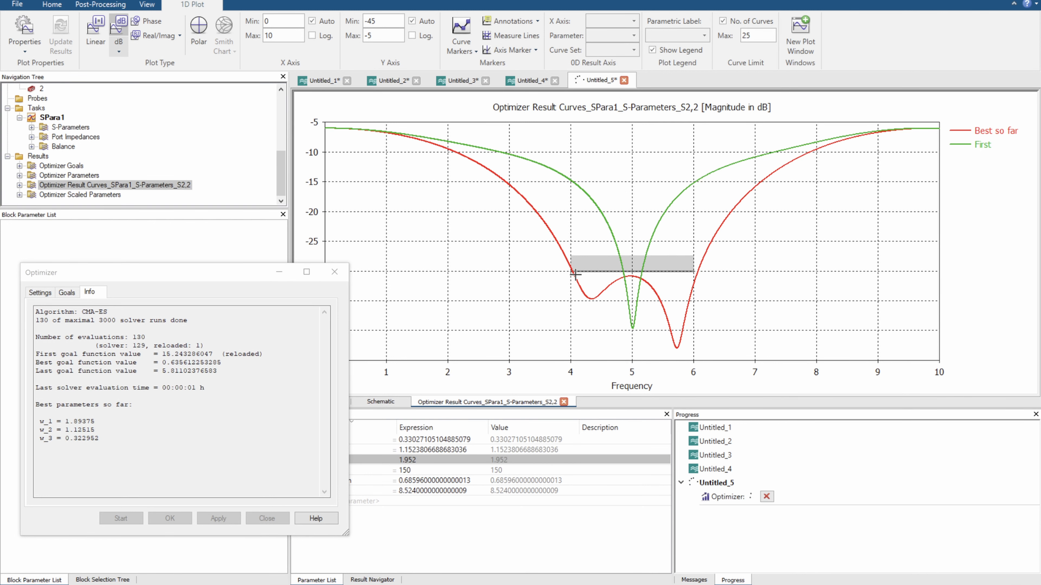
pyautogui.moveTo(561, 263); pyautogui.dragTo(585, 283)
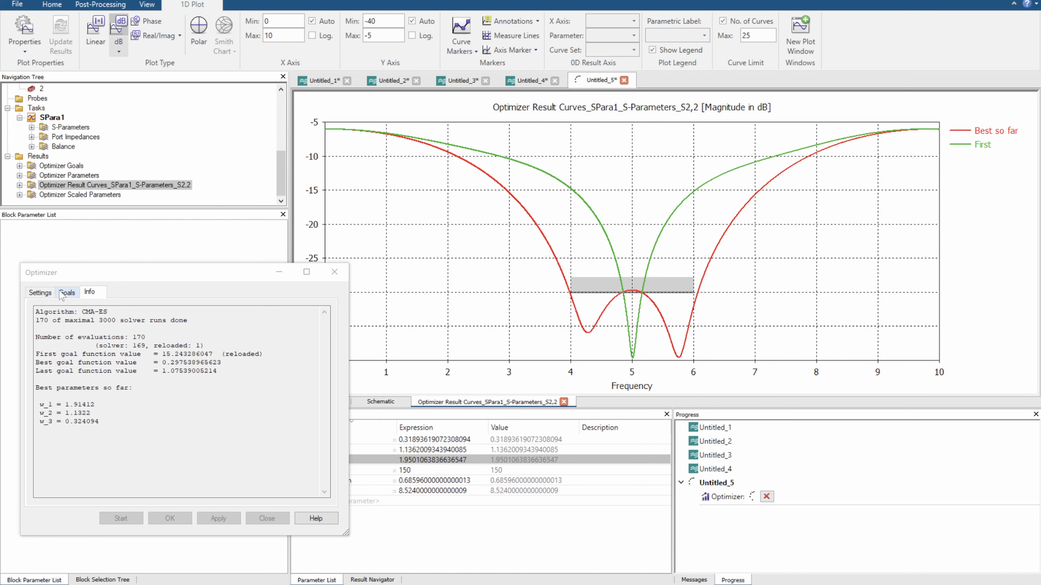
# Display the S-Parameters plot and abort the optimization with the best parameter setting recalculated
pyautogui.click(65, 127)
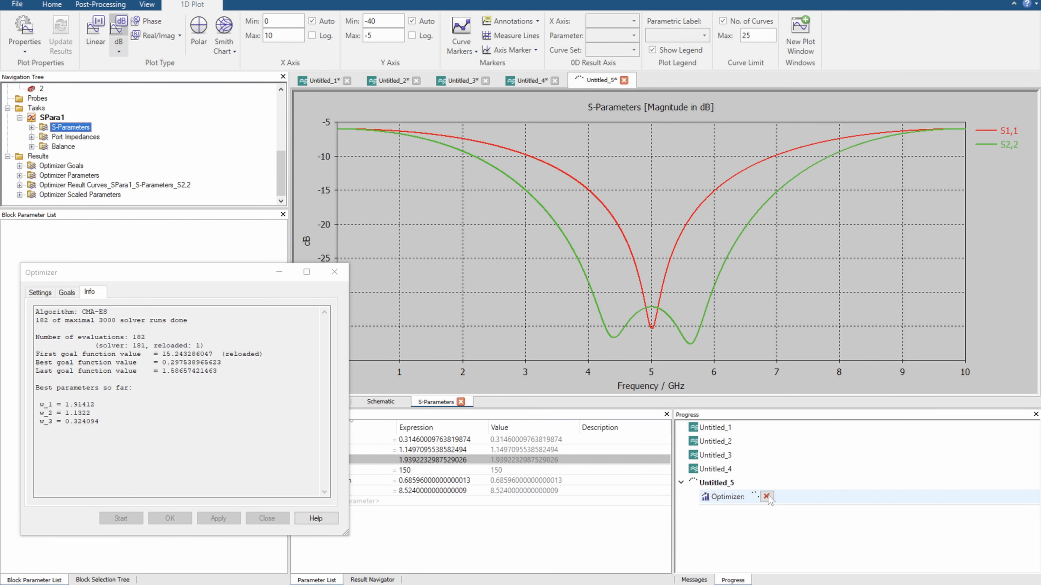
pyautogui.click(766, 496)
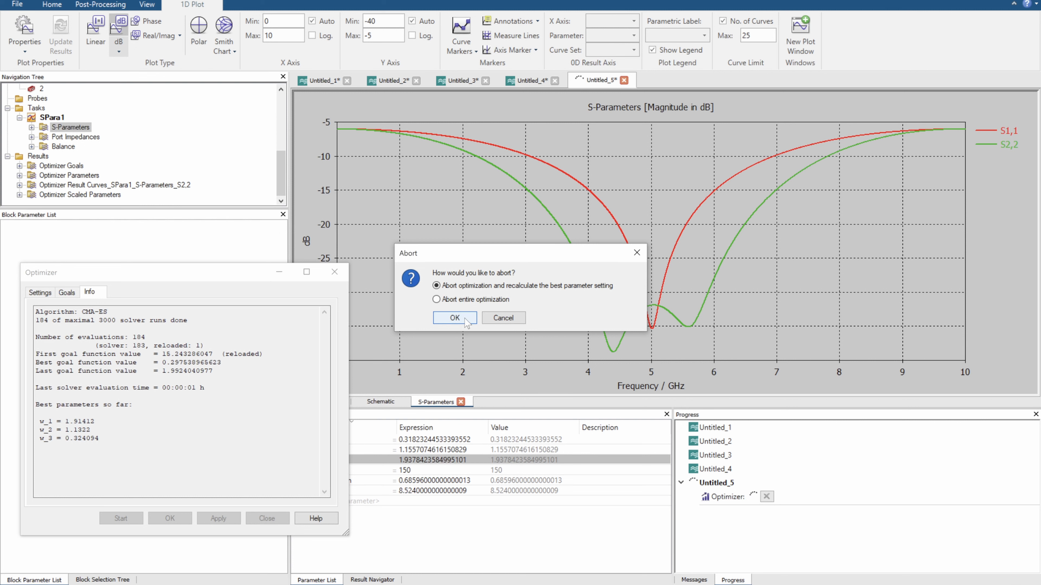
pyautogui.click(455, 317)
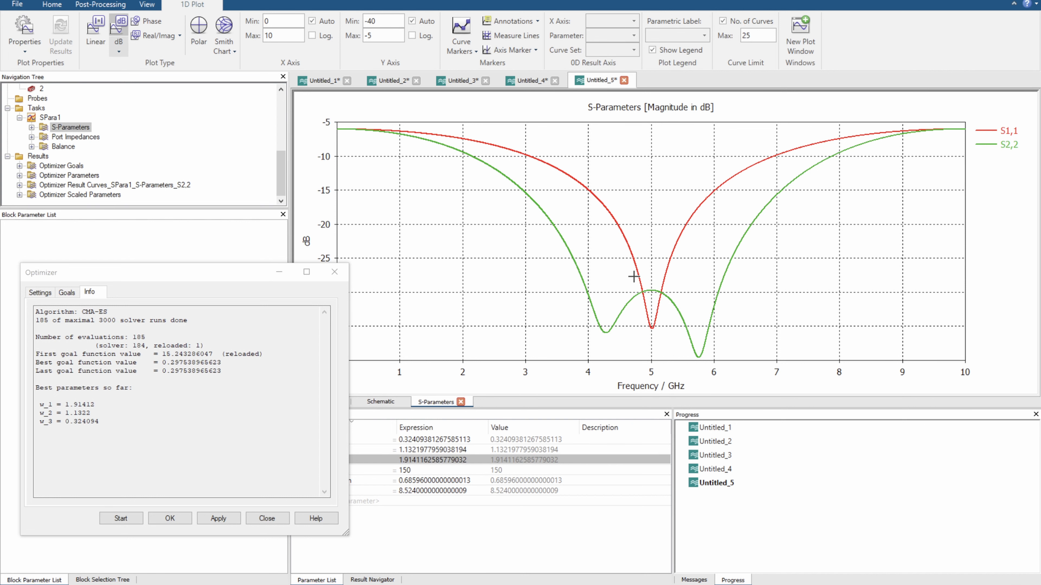
# Check the schematic and the S-Parameters plot, then close the optimizer
pyautogui.moveTo(227, 274); pyautogui.dragTo(216, 129)
pyautogui.click(372, 402)
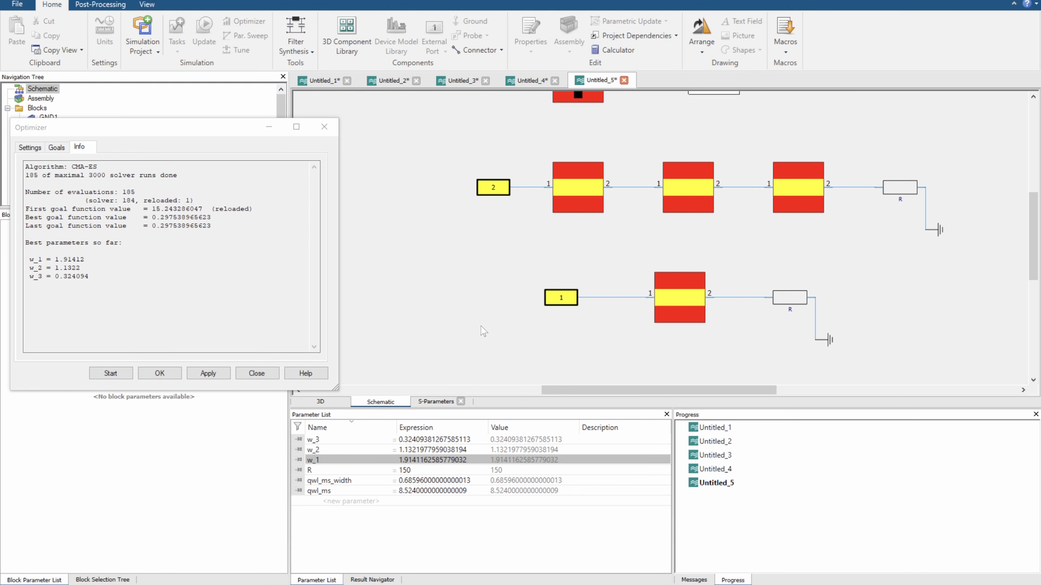
pyautogui.scroll(-1, 484, 331)
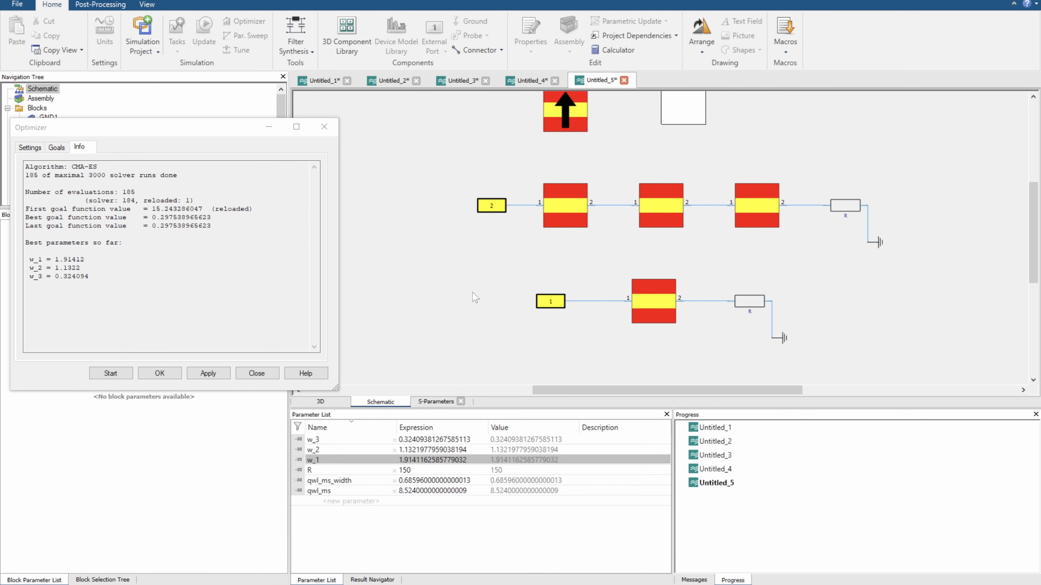
pyautogui.click(444, 401)
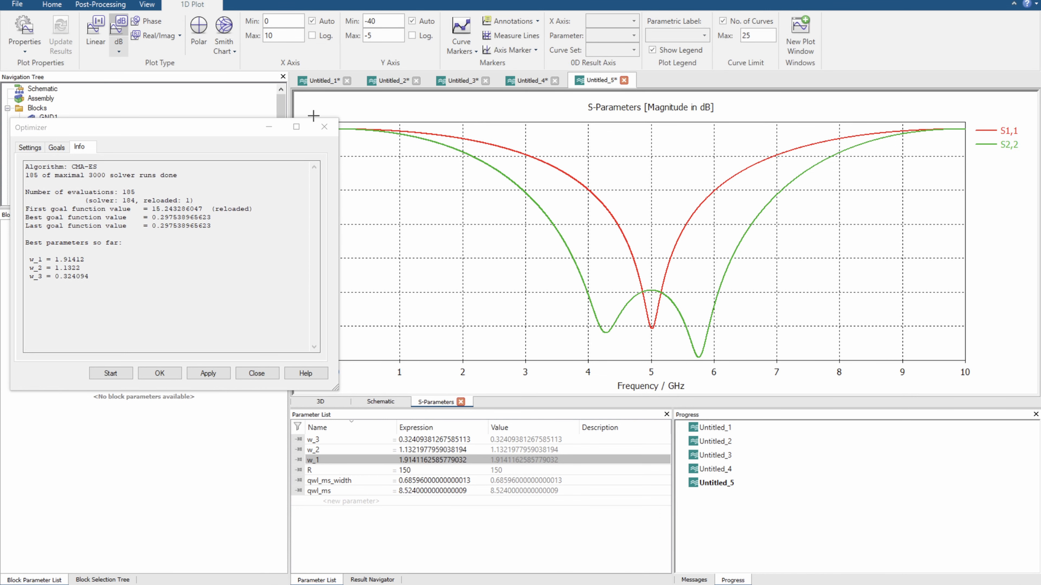
pyautogui.click(319, 125)
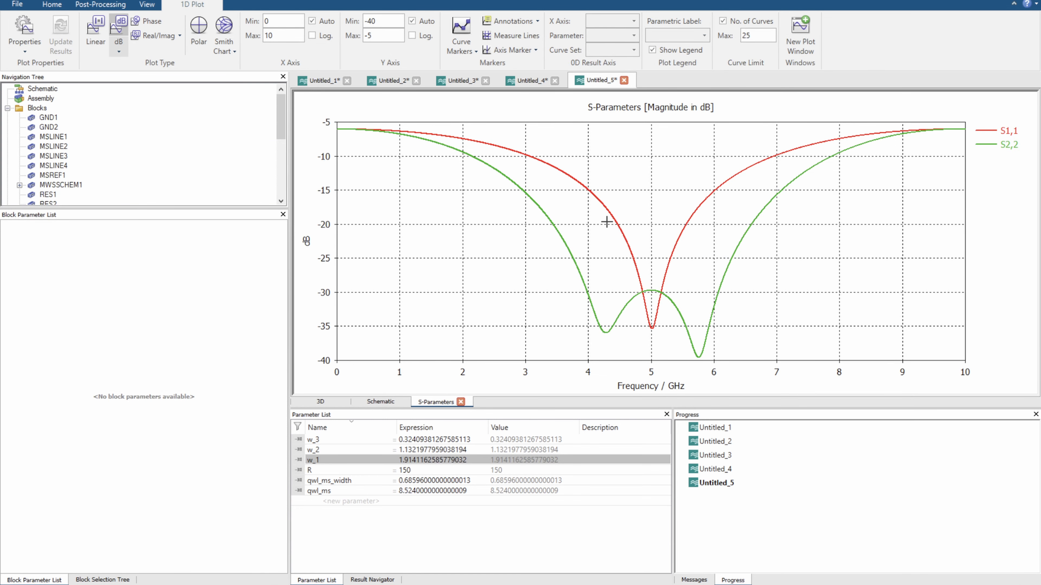
# Review the schematic and the block parameters of the three microstrip line sections in the port 2 circuit
pyautogui.click(380, 401)
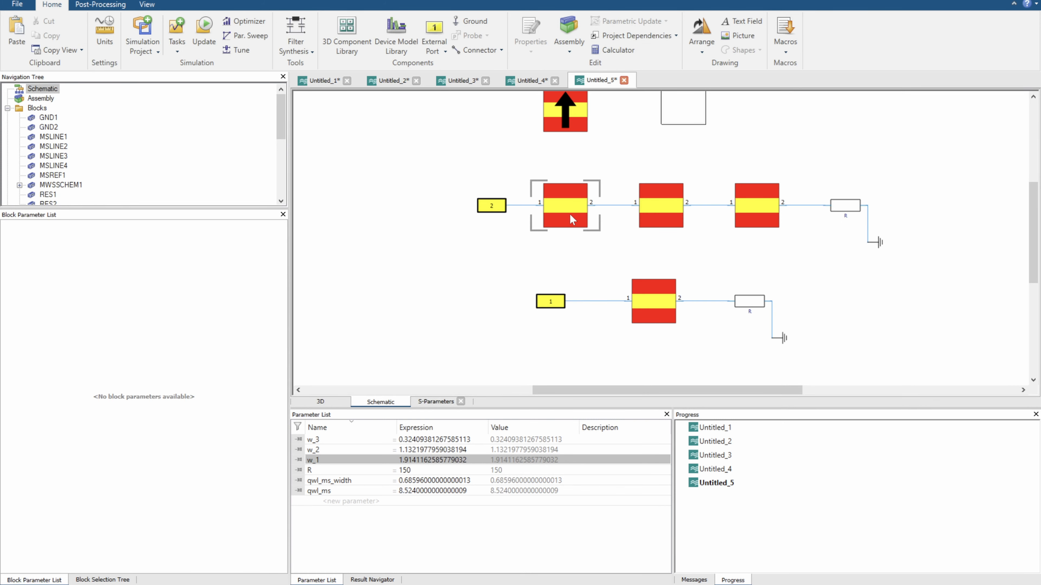
pyautogui.click(565, 207)
pyautogui.click(676, 205)
pyautogui.click(754, 205)
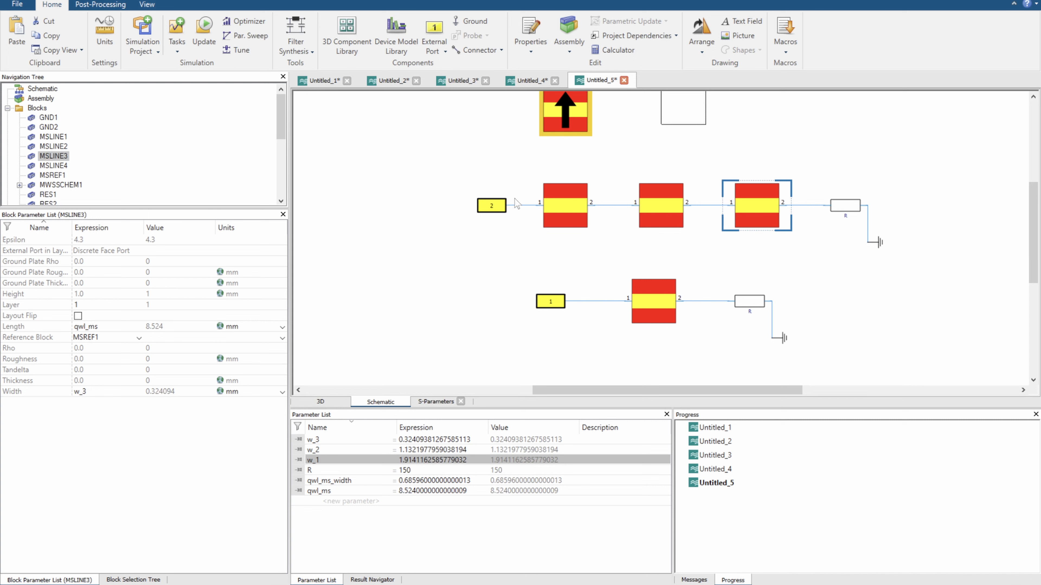
pyautogui.click(552, 206)
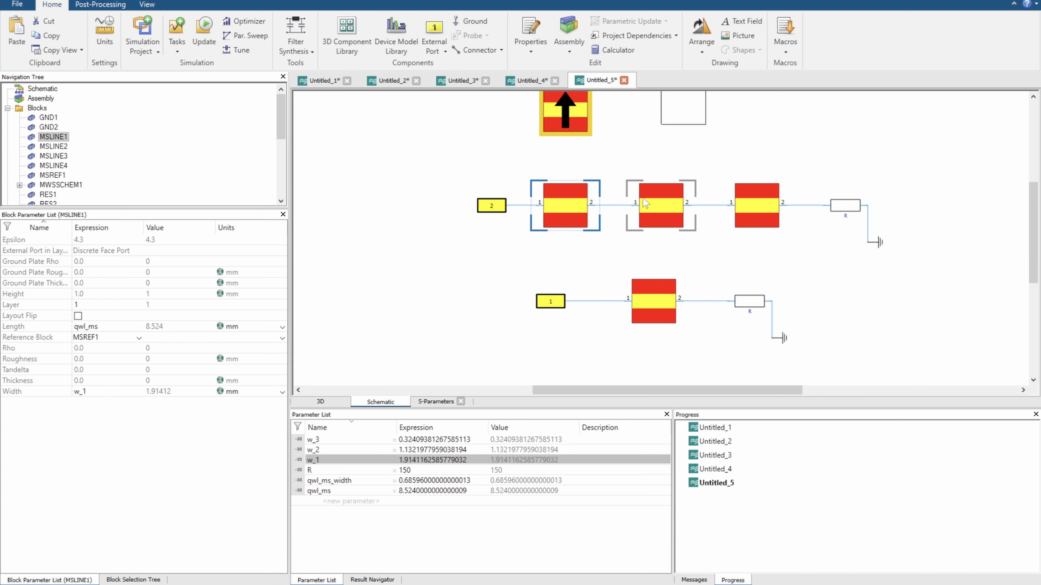
pyautogui.click(639, 207)
pyautogui.click(748, 207)
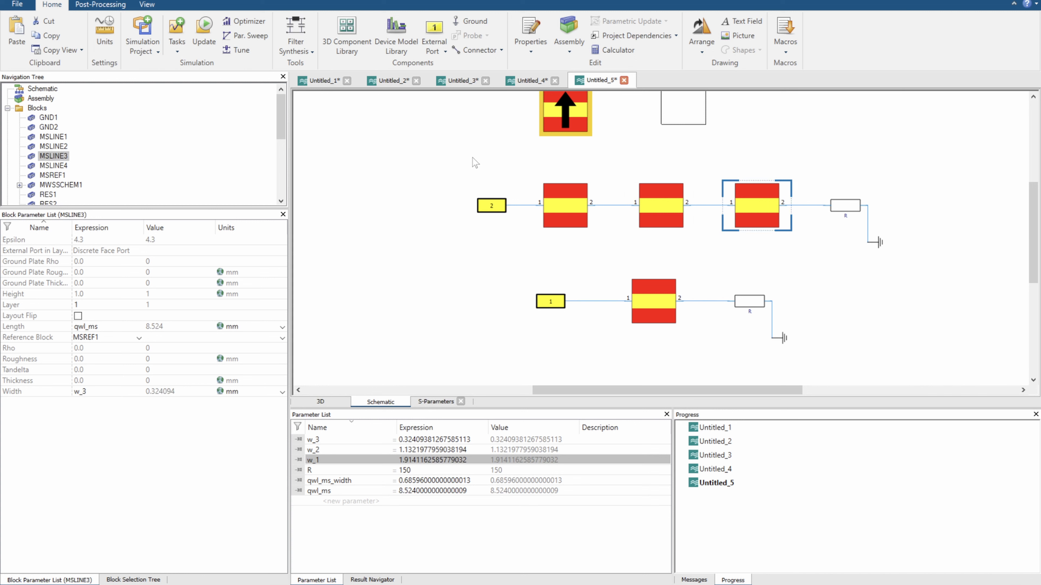
pyautogui.moveTo(457, 166); pyautogui.dragTo(893, 261)
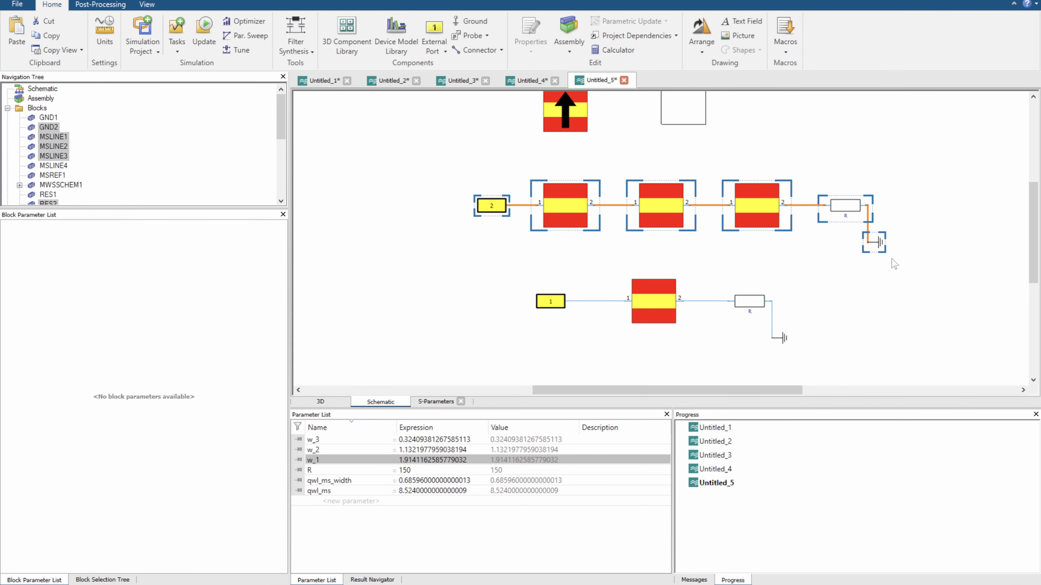
pyautogui.click(847, 274)
pyautogui.click(574, 223)
pyautogui.click(662, 225)
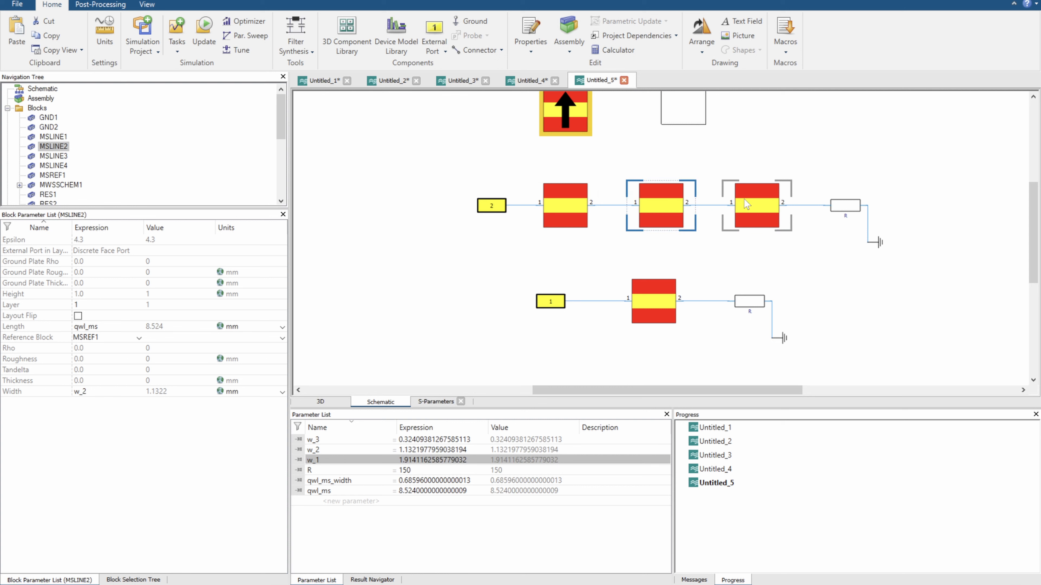
pyautogui.click(749, 227)
# Try an open microstrip stub connected between the first and second line sections of the port 2 circuit
pyautogui.moveTo(648, 261); pyautogui.dragTo(656, 227)
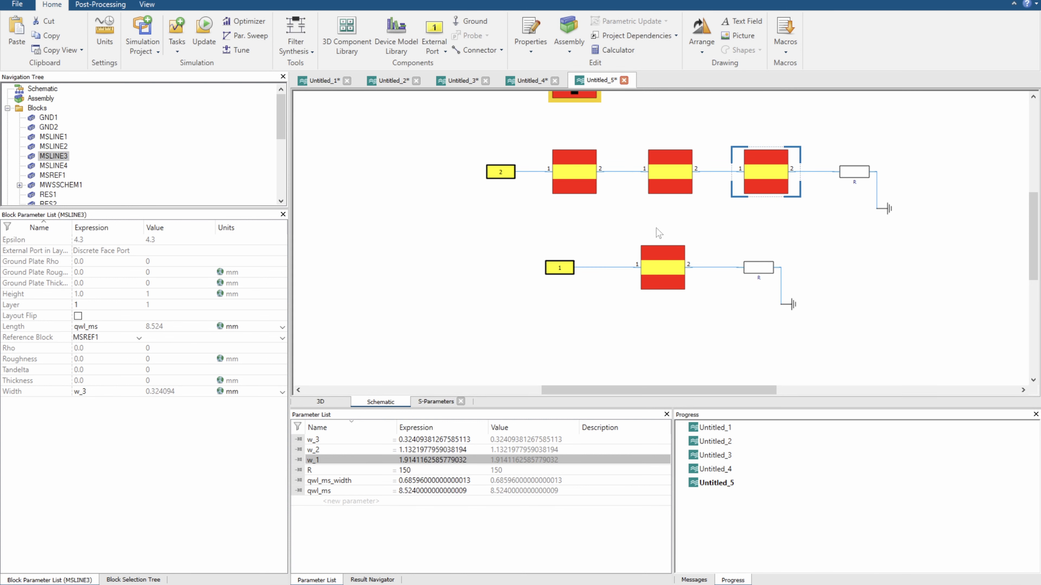
pyautogui.click(134, 578)
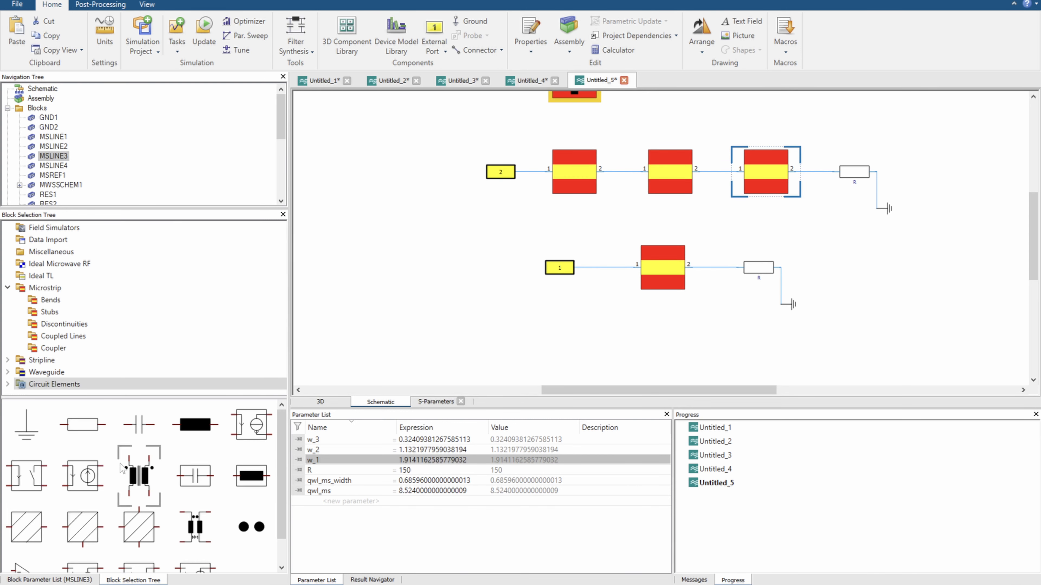
pyautogui.click(44, 314)
pyautogui.moveTo(101, 420); pyautogui.dragTo(610, 172)
# Move the single-section circuit and its port 1 further down to free space below the three-section circuit
pyautogui.moveTo(517, 275); pyautogui.dragTo(957, 366)
pyautogui.moveTo(651, 281); pyautogui.dragTo(658, 354)
pyautogui.click(551, 266)
pyautogui.moveTo(551, 267); pyautogui.dragTo(499, 326)
# Try two copies of the open stub, connecting one after the second line section and one after the third
pyautogui.click(640, 223)
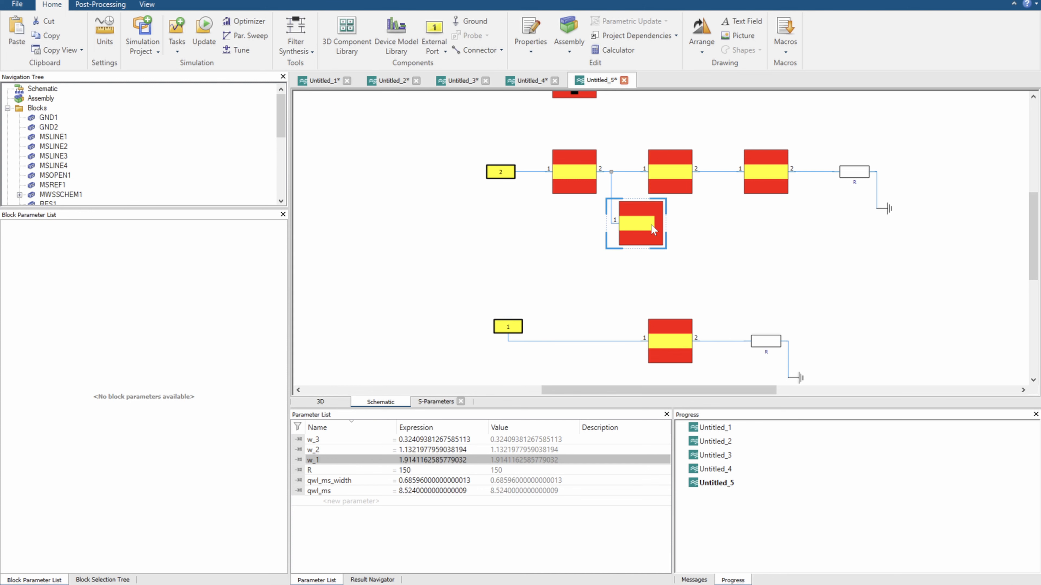
pyautogui.click(739, 234)
pyautogui.hotkey('ctrl', 'v')
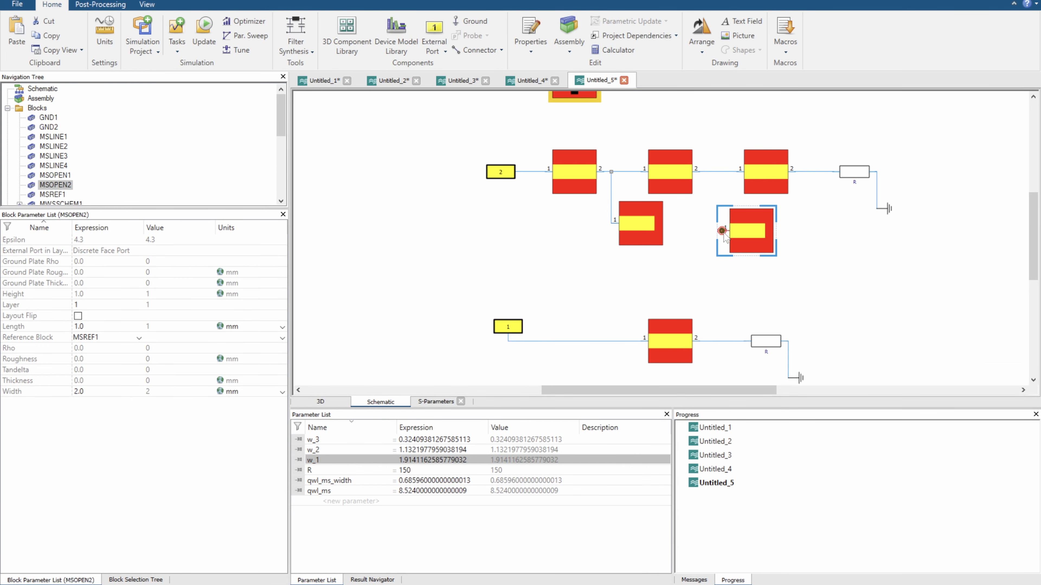
pyautogui.moveTo(721, 230); pyautogui.dragTo(719, 172)
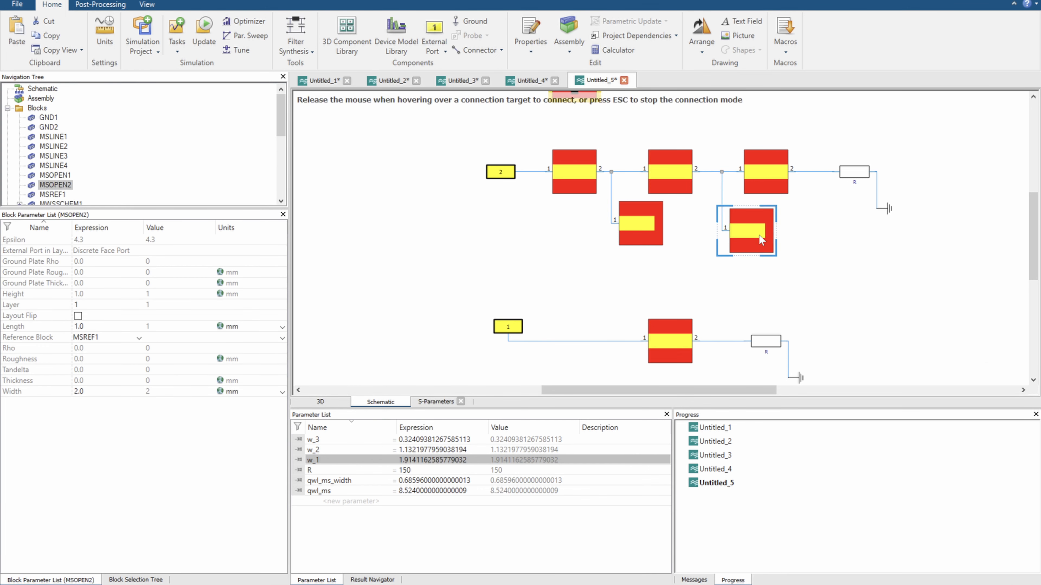
pyautogui.click(838, 240)
pyautogui.hotkey('ctrl', 'v')
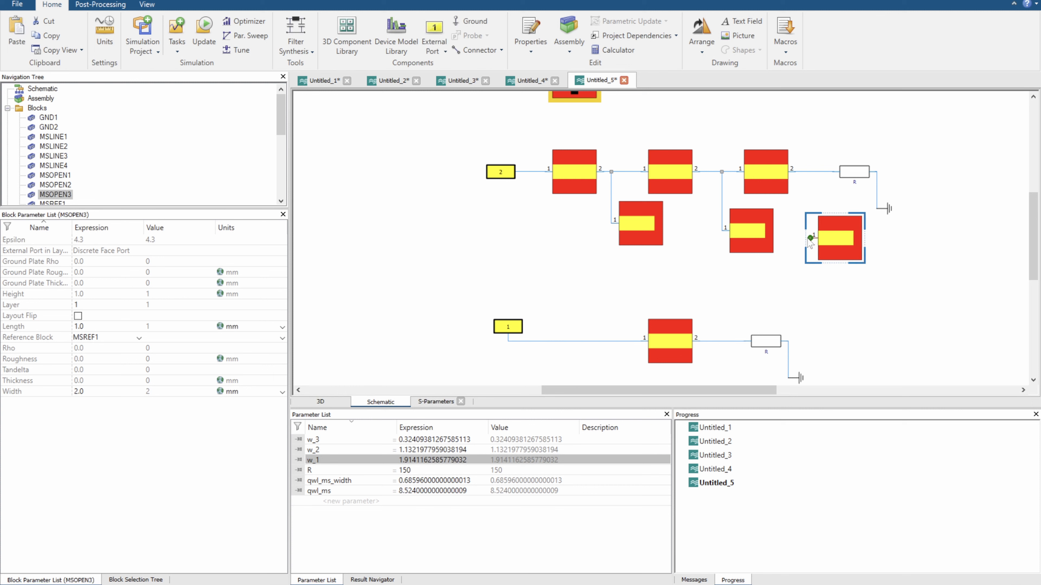
pyautogui.moveTo(810, 239); pyautogui.dragTo(801, 175)
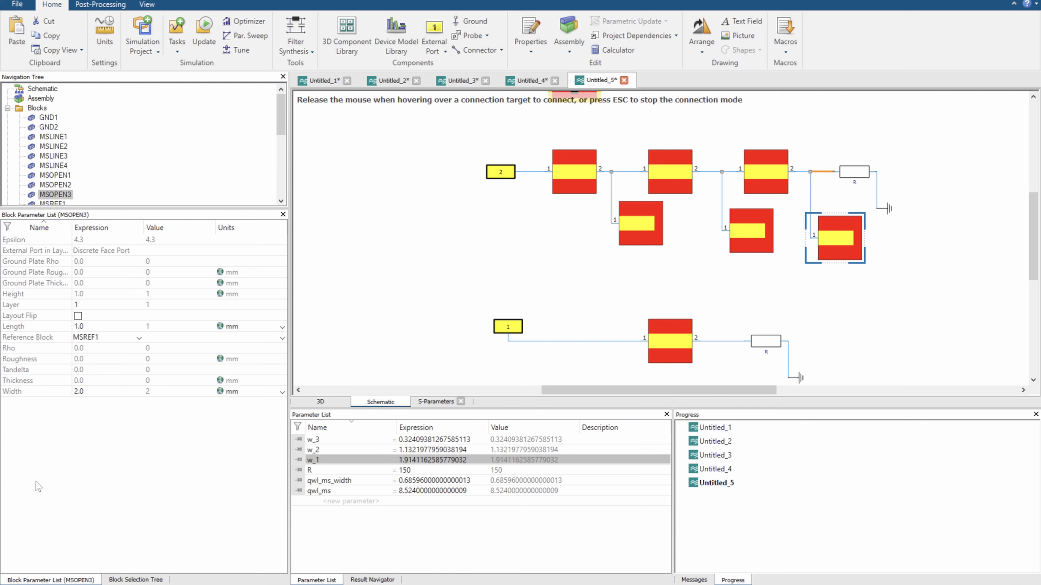
# Delete the three open stubs and the leftover connector from the port 2 circuit
pyautogui.moveTo(611, 222); pyautogui.dragTo(819, 266)
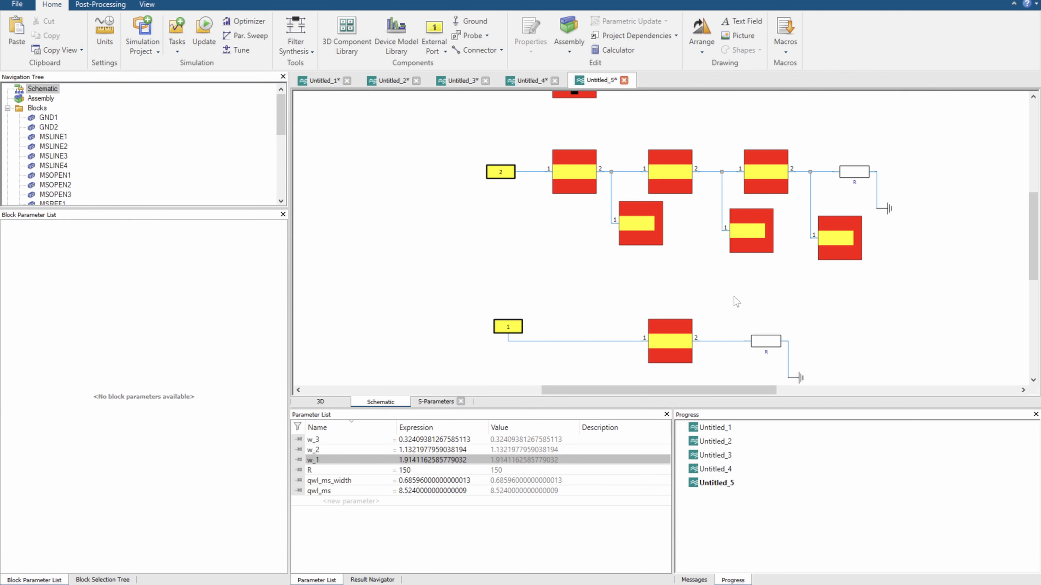
pyautogui.moveTo(599, 231); pyautogui.dragTo(825, 274)
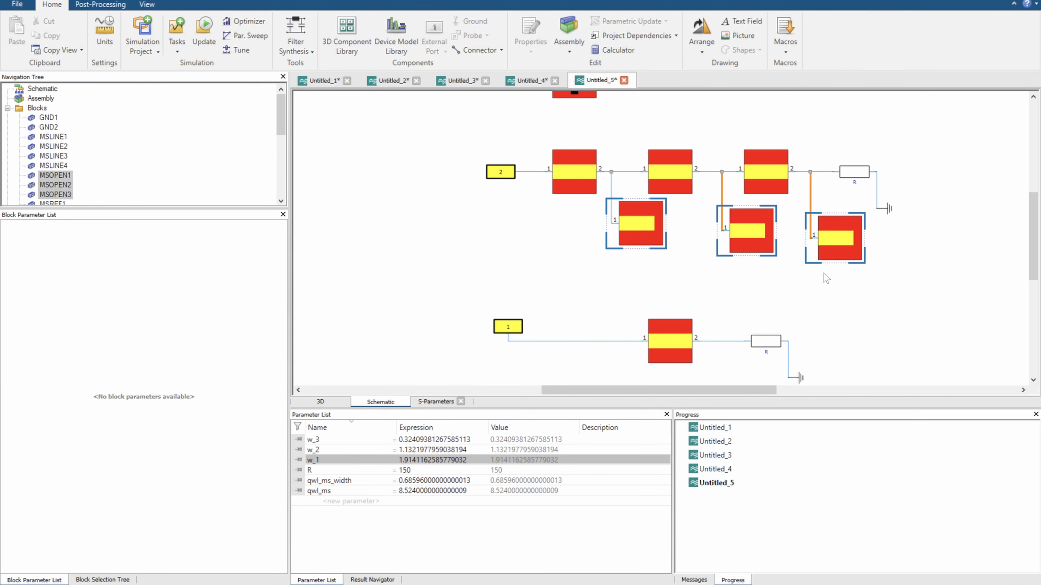
pyautogui.press('Delete')
pyautogui.click(610, 214)
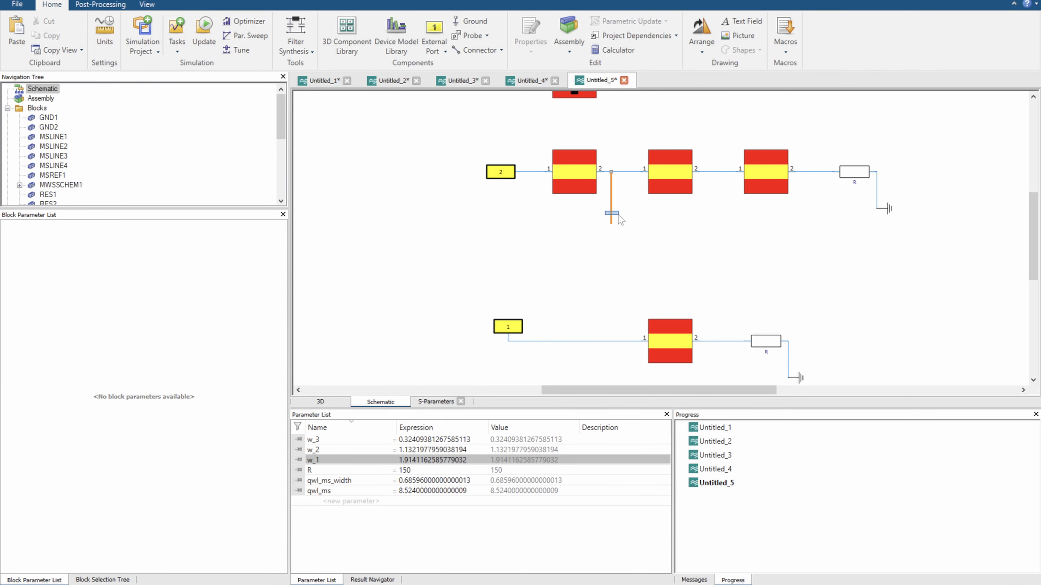
pyautogui.press('Delete')
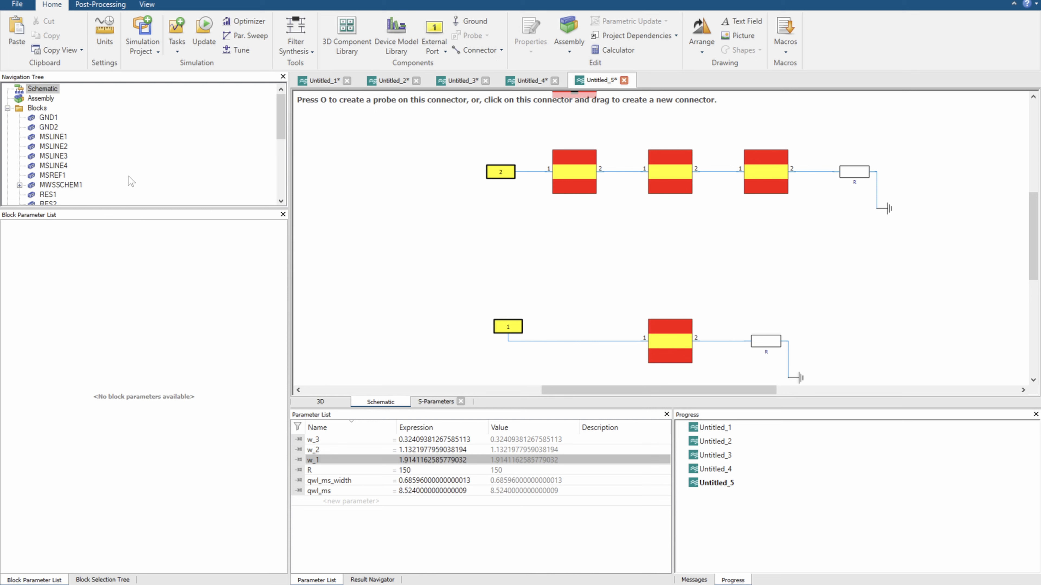
# Show the microstrip discontinuity blocks and duplicate the complete port 2 circuit, placing the copy between the two existing circuits
pyautogui.click(103, 579)
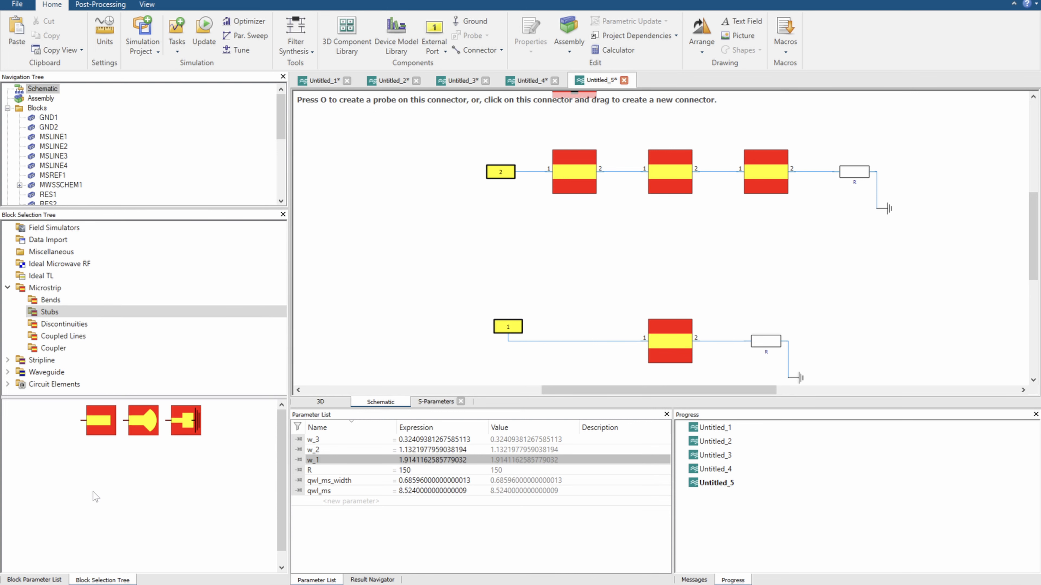
pyautogui.click(73, 327)
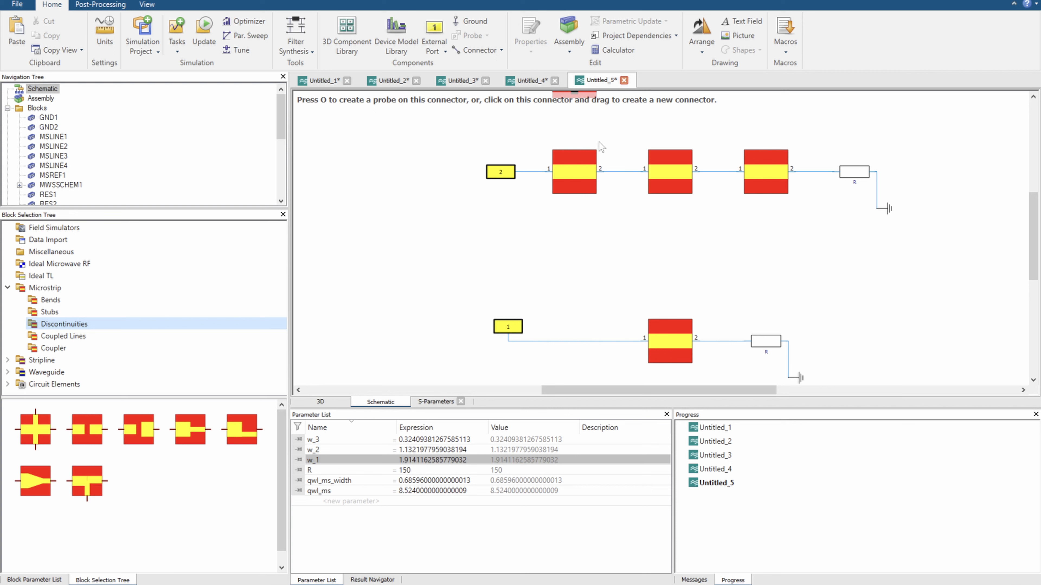
pyautogui.moveTo(483, 137); pyautogui.dragTo(920, 229)
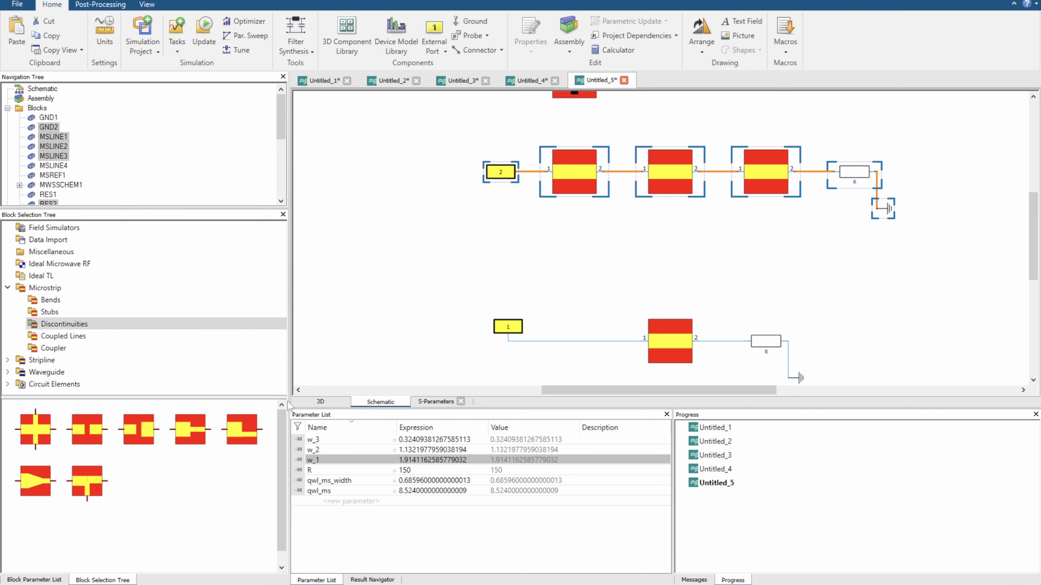
pyautogui.click(446, 261)
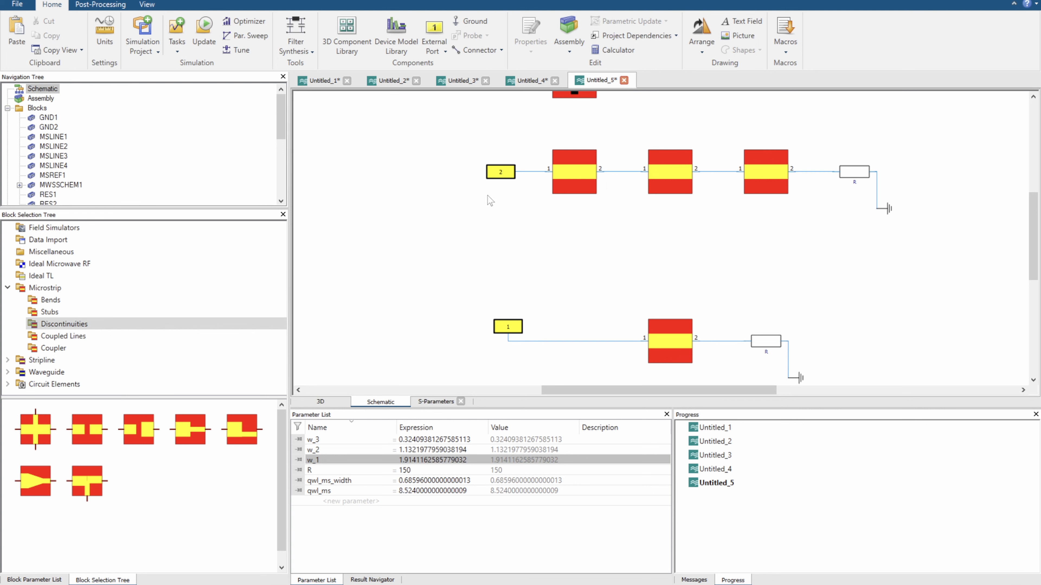
pyautogui.moveTo(460, 136); pyautogui.dragTo(907, 231)
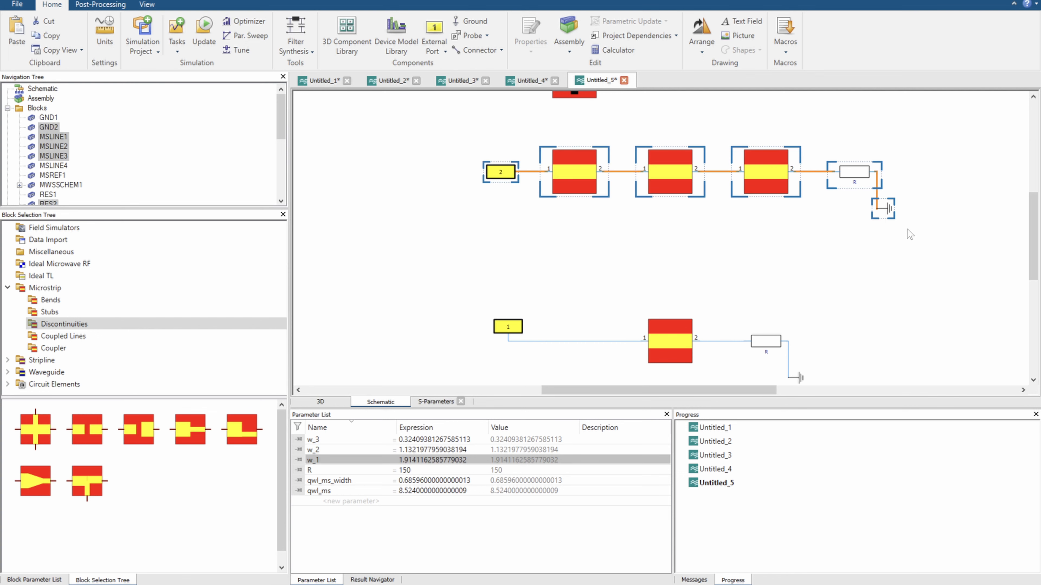
pyautogui.hotkey('ctrl', 'v')
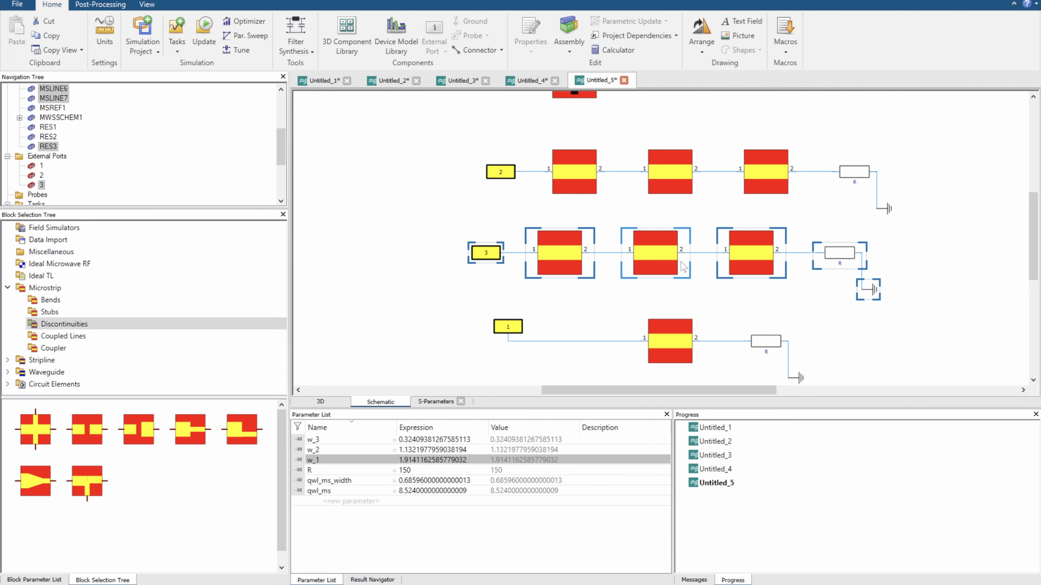
# Move the complete single-section port 1 circuit further down, leaving free space below the port 3 circuit
pyautogui.click(691, 275)
pyautogui.moveTo(493, 310); pyautogui.dragTo(854, 402)
pyautogui.moveTo(956, 334); pyautogui.dragTo(932, 236)
pyautogui.moveTo(678, 220); pyautogui.dragTo(682, 297)
pyautogui.scroll(-2, 822, 245)
pyautogui.moveTo(674, 252); pyautogui.dragTo(667, 292)
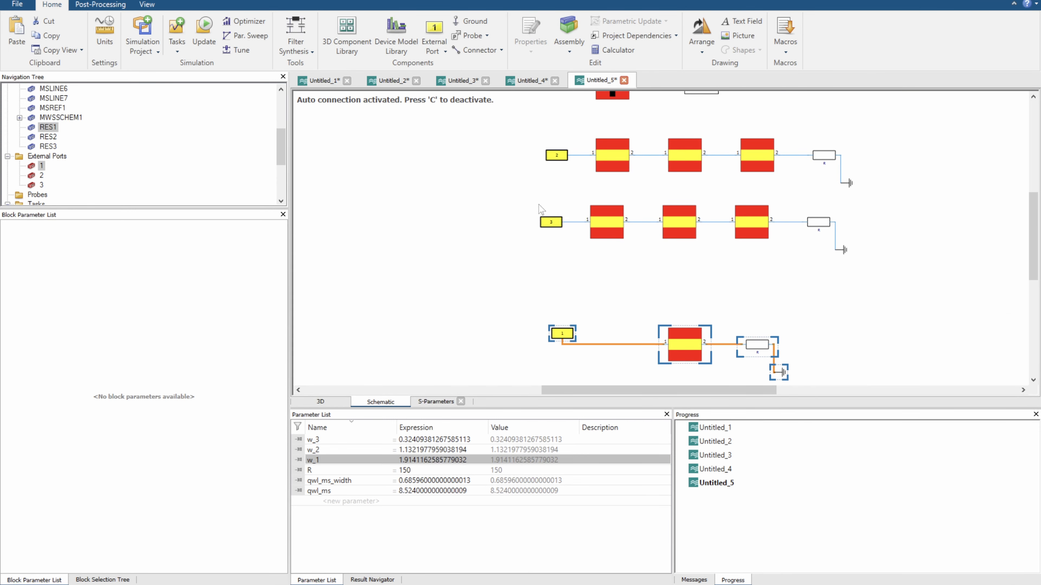
# Spread the three line sections of the port 3 circuit apart and delete the two connectors between them
pyautogui.moveTo(538, 205); pyautogui.dragTo(566, 229)
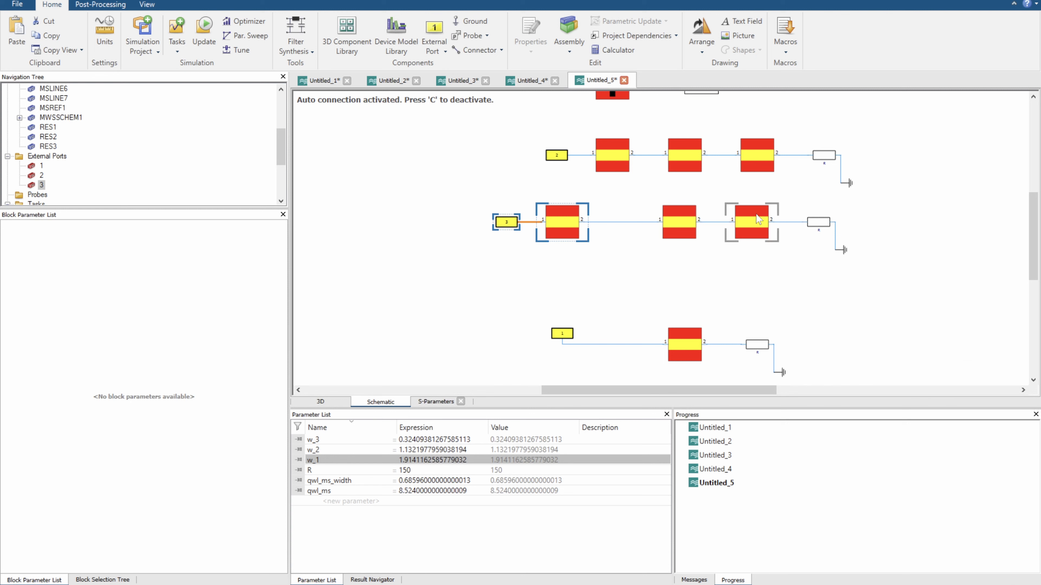
pyautogui.moveTo(741, 190); pyautogui.dragTo(866, 277)
pyautogui.moveTo(766, 232); pyautogui.dragTo(858, 227)
pyautogui.moveTo(704, 200); pyautogui.dragTo(733, 239)
pyautogui.press('Delete')
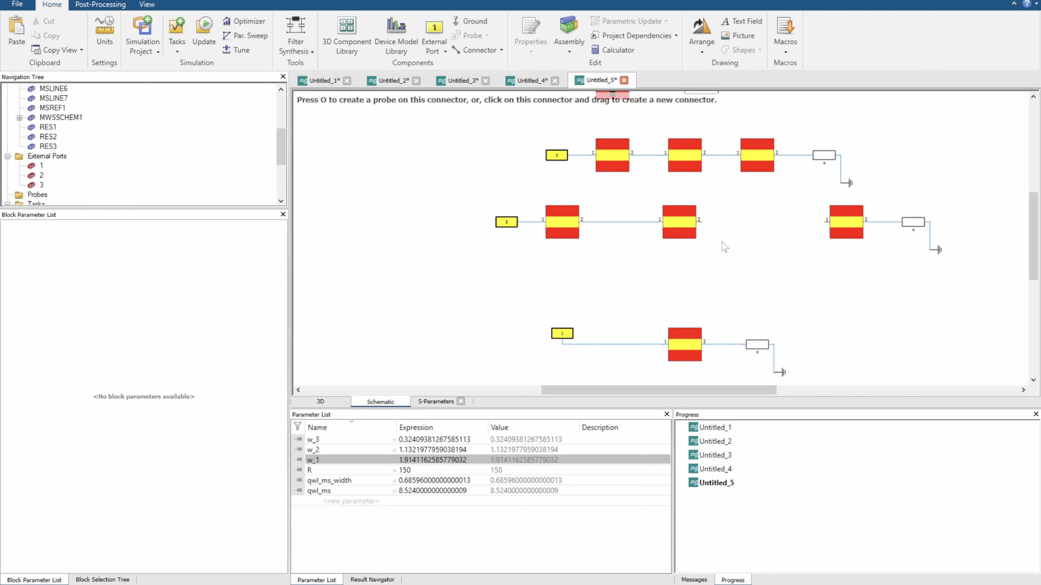
pyautogui.click(627, 221)
pyautogui.press('Delete')
# Insert a microstrip step block between the first and second lines of the port 3 circuit, and a copy between the second and third
pyautogui.click(103, 579)
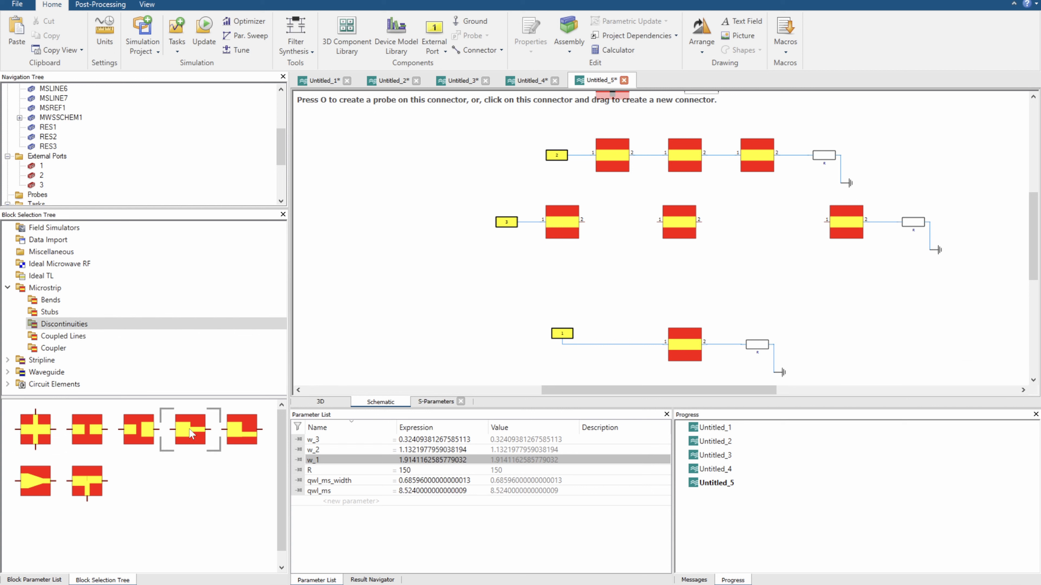
pyautogui.moveTo(190, 434); pyautogui.dragTo(619, 223)
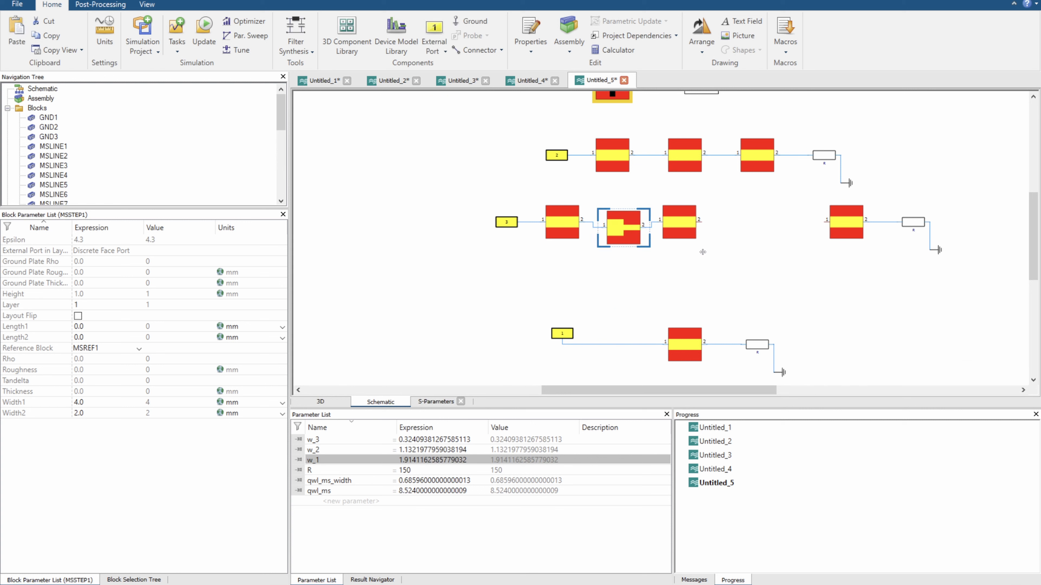
pyautogui.hotkey('ctrl', 'c')
pyautogui.hotkey('ctrl', 'v')
pyautogui.moveTo(749, 223)
pyautogui.mouseDown()
pyautogui.moveTo(721, 224)
pyautogui.moveTo(810, 228)
pyautogui.moveTo(759, 227)
pyautogui.mouseUp()
pyautogui.moveTo(629, 230); pyautogui.dragTo(617, 224)
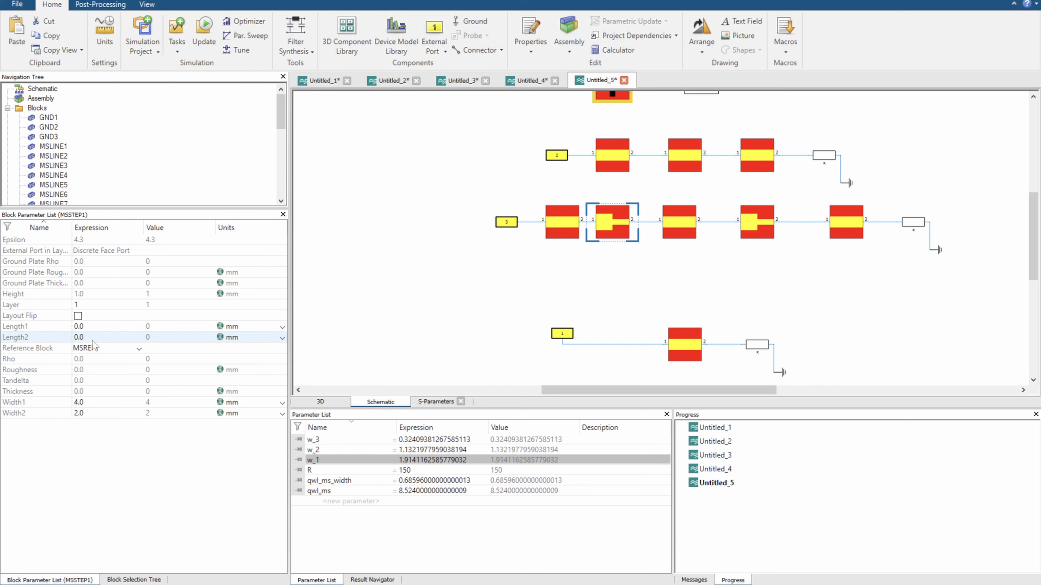
# Examine the length and width parameters of both step blocks and the widths of the first two line sections beside them
pyautogui.click(757, 222)
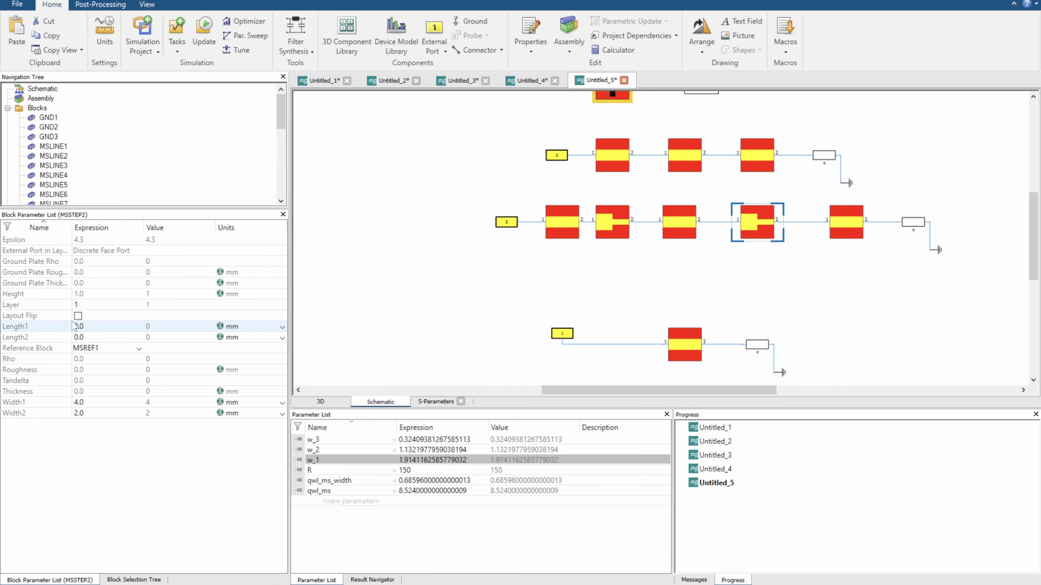
pyautogui.click(91, 340)
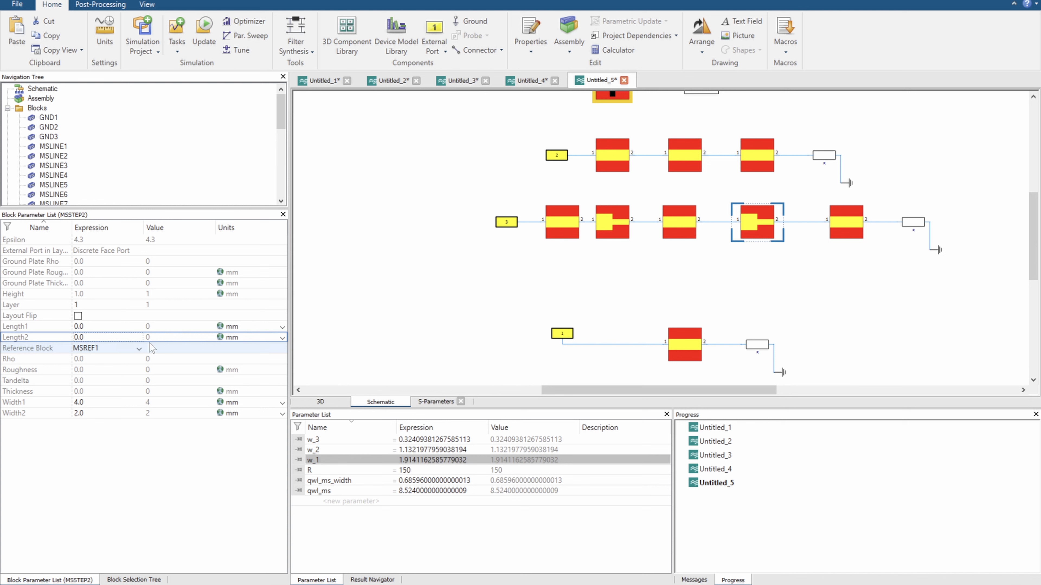
pyautogui.moveTo(612, 223); pyautogui.dragTo(619, 224)
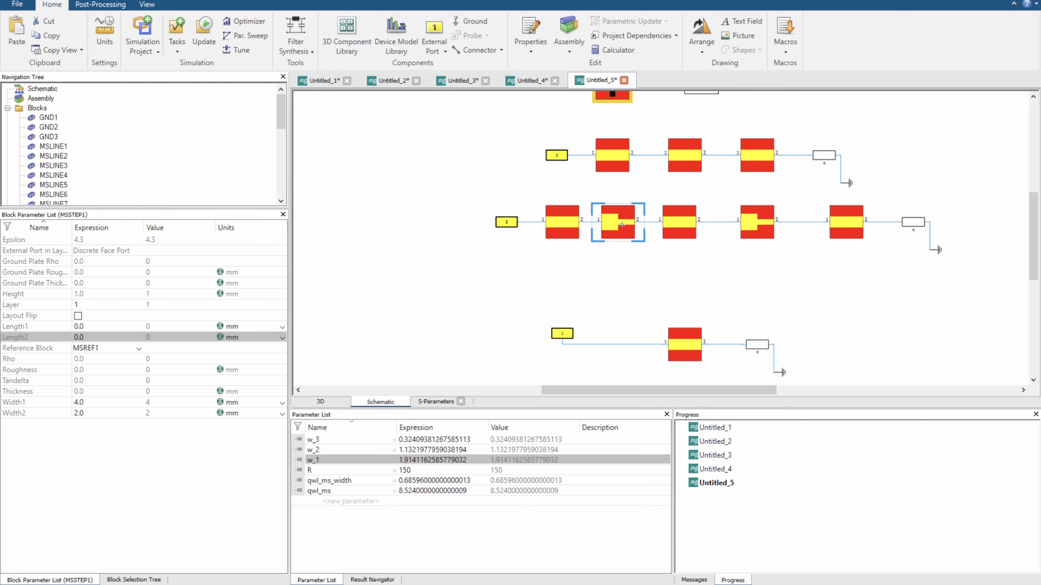
pyautogui.click(572, 223)
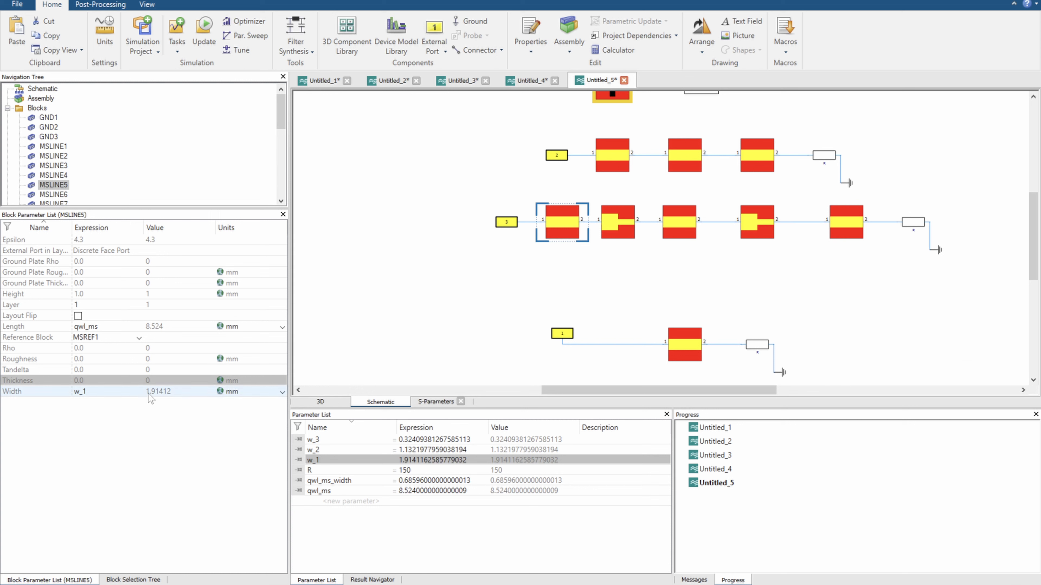
pyautogui.click(669, 226)
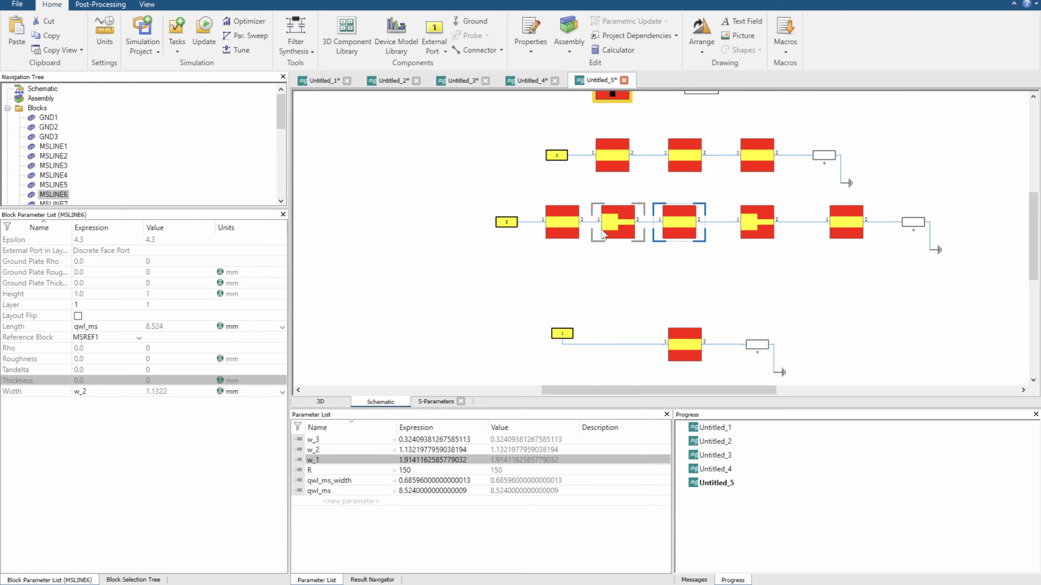
pyautogui.click(564, 226)
pyautogui.click(673, 226)
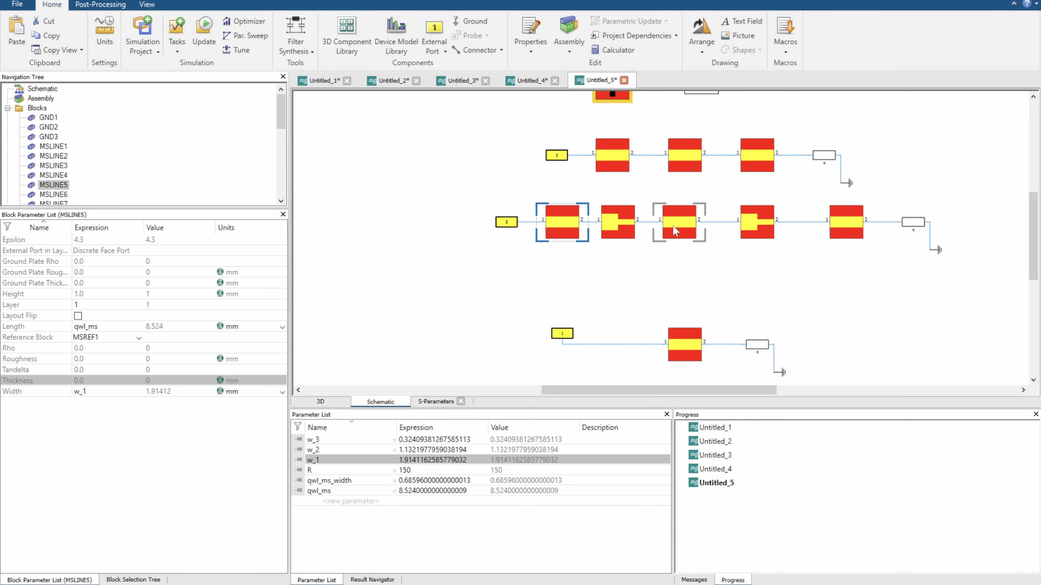
pyautogui.click(582, 232)
pyautogui.click(622, 226)
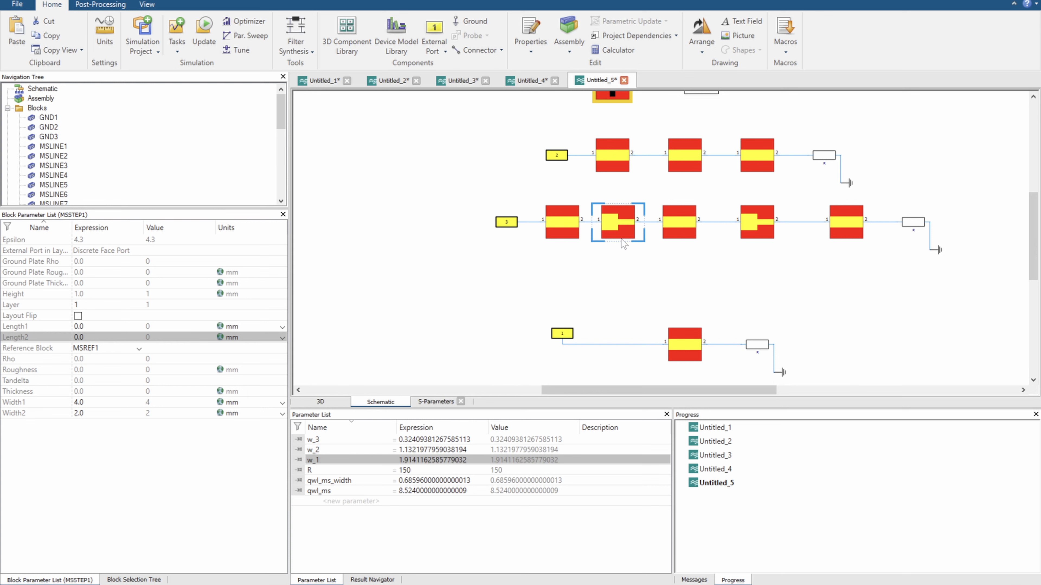
pyautogui.click(333, 402)
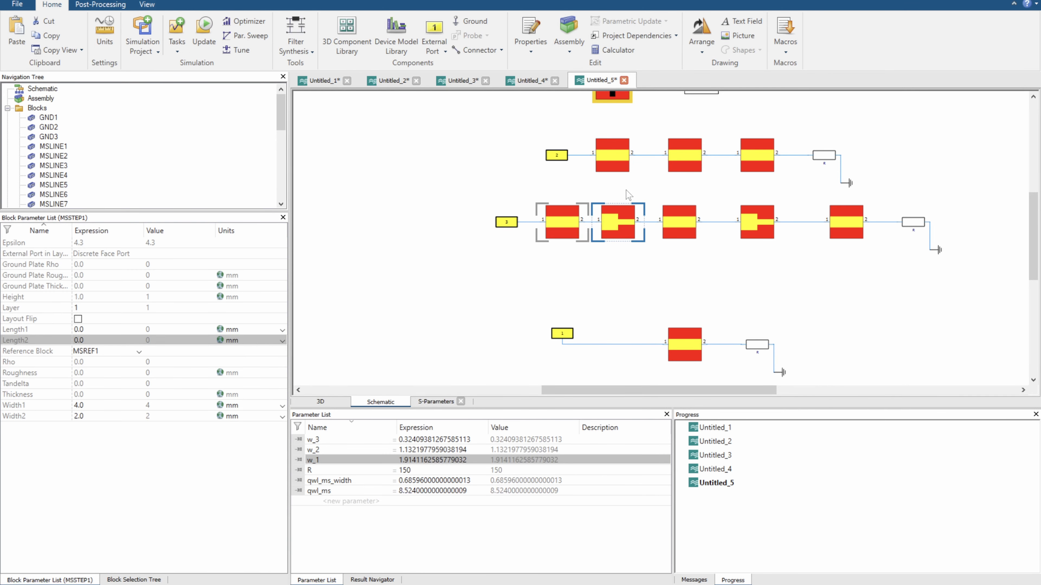
# Set the first step block's Width1 to w_1 and Width2 to w_2
pyautogui.scroll(2, 602, 219)
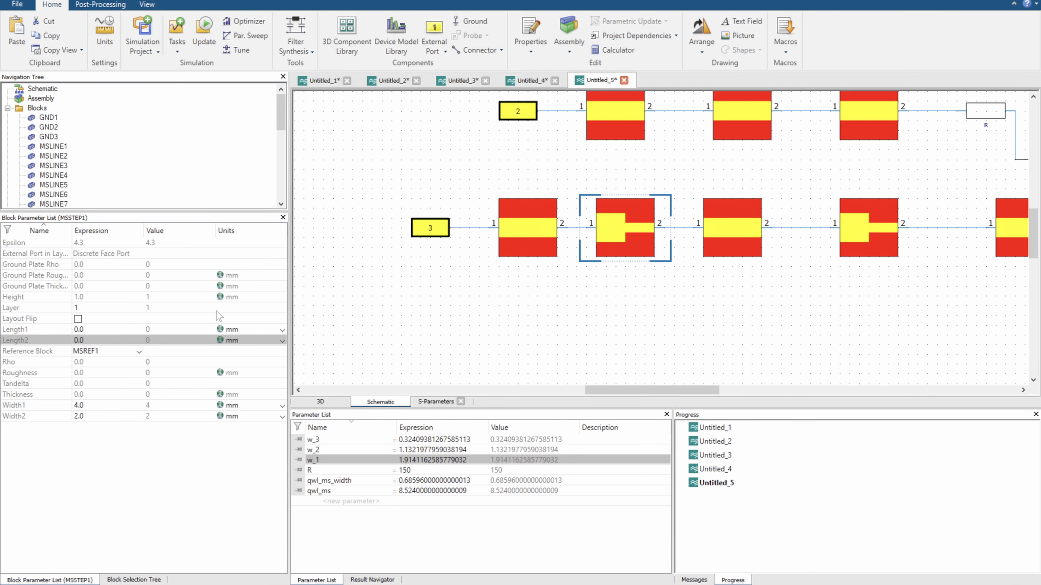
pyautogui.click(120, 406)
pyautogui.click(119, 404)
pyautogui.write('w_1')
pyautogui.press('Return')
pyautogui.doubleClick(103, 416)
pyautogui.write('w_2')
pyautogui.press('Return')
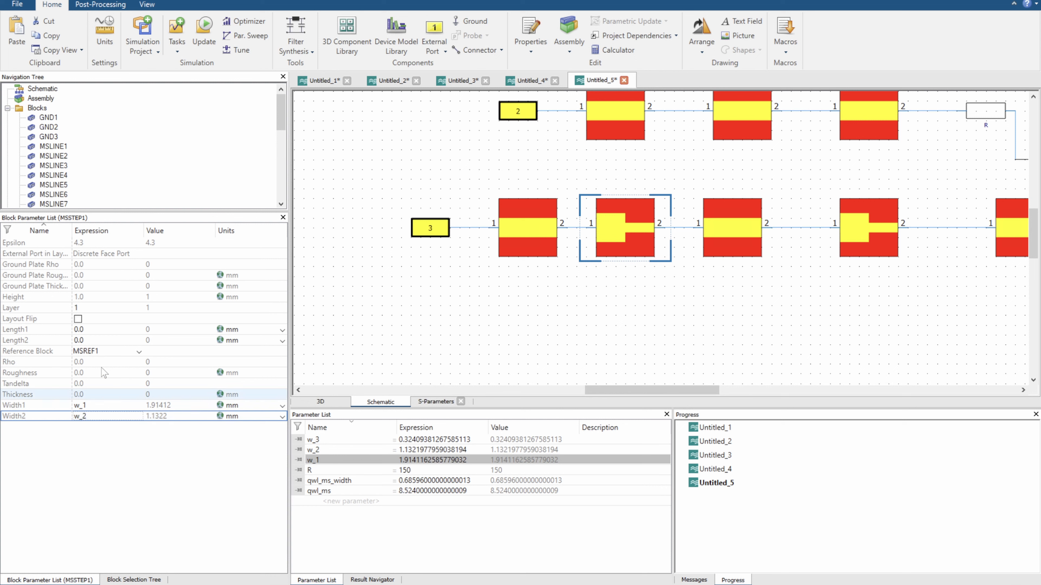
# Set the second step block's Width1 to w_2 and Width2 to w_3
pyautogui.click(843, 223)
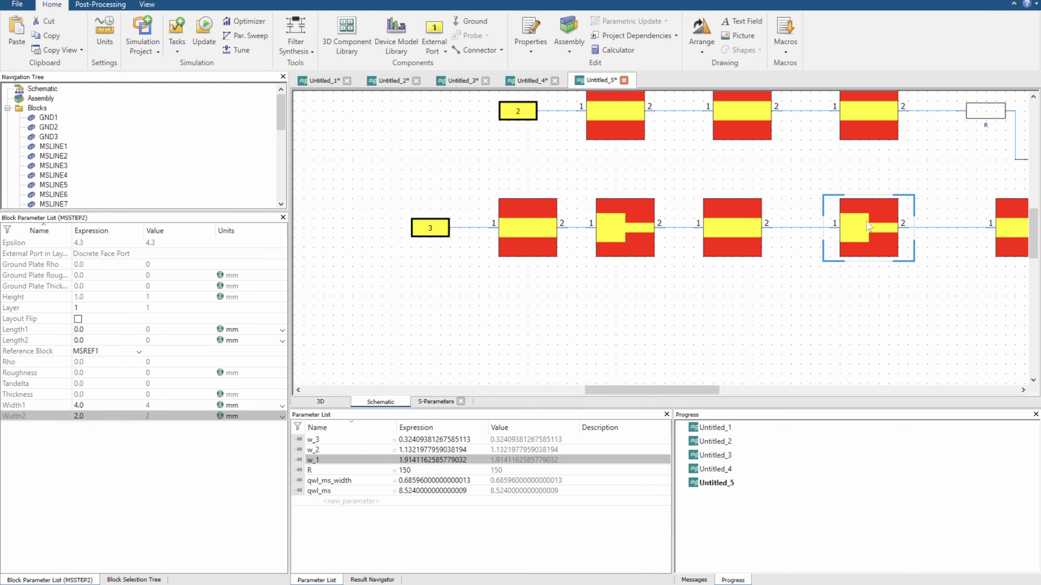
pyautogui.doubleClick(103, 406)
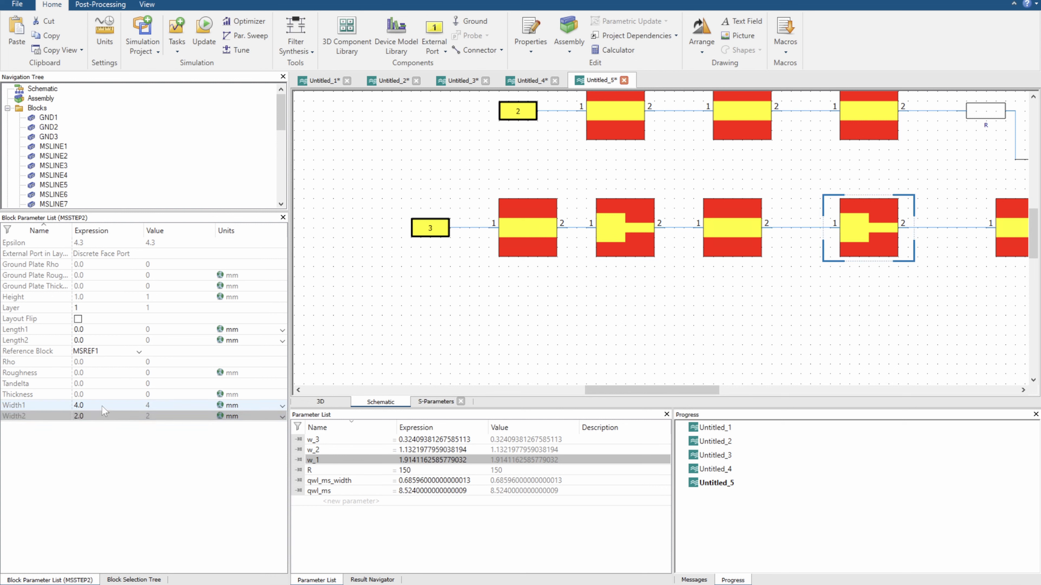
pyautogui.click(754, 246)
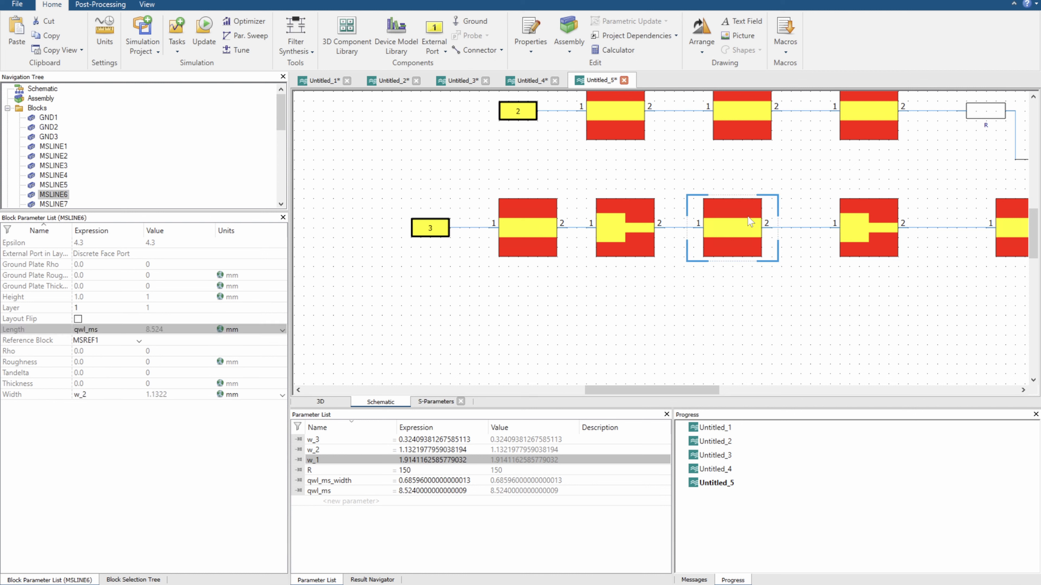
pyautogui.click(889, 221)
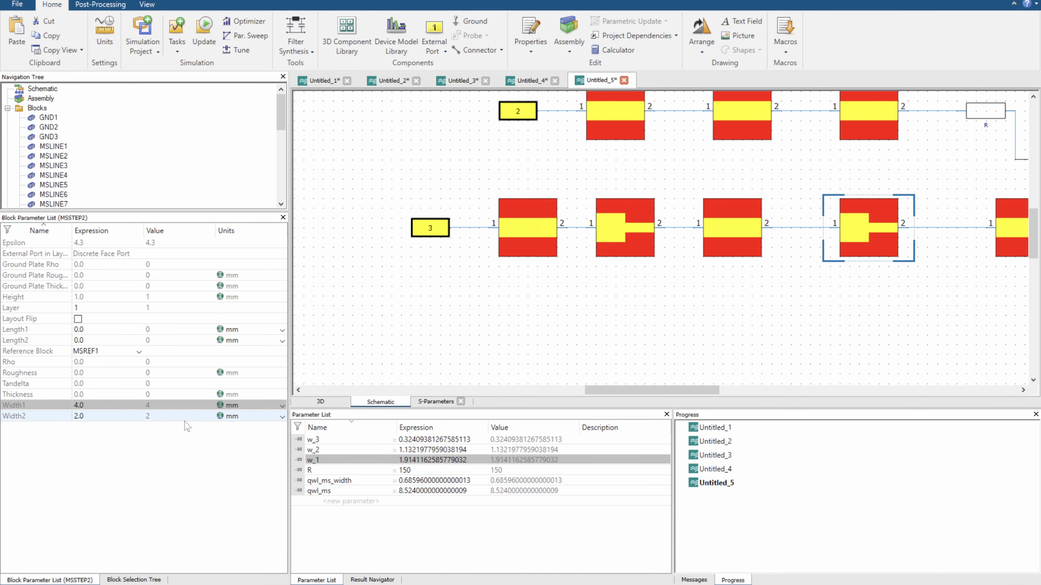
pyautogui.click(130, 405)
pyautogui.write('2')
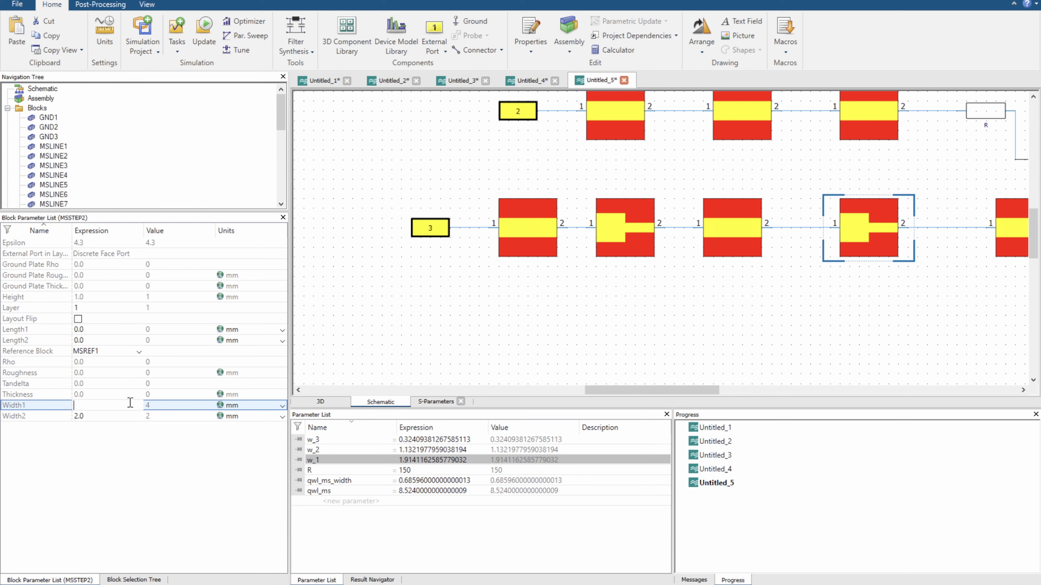
pyautogui.write('w_2')
pyautogui.press('Return')
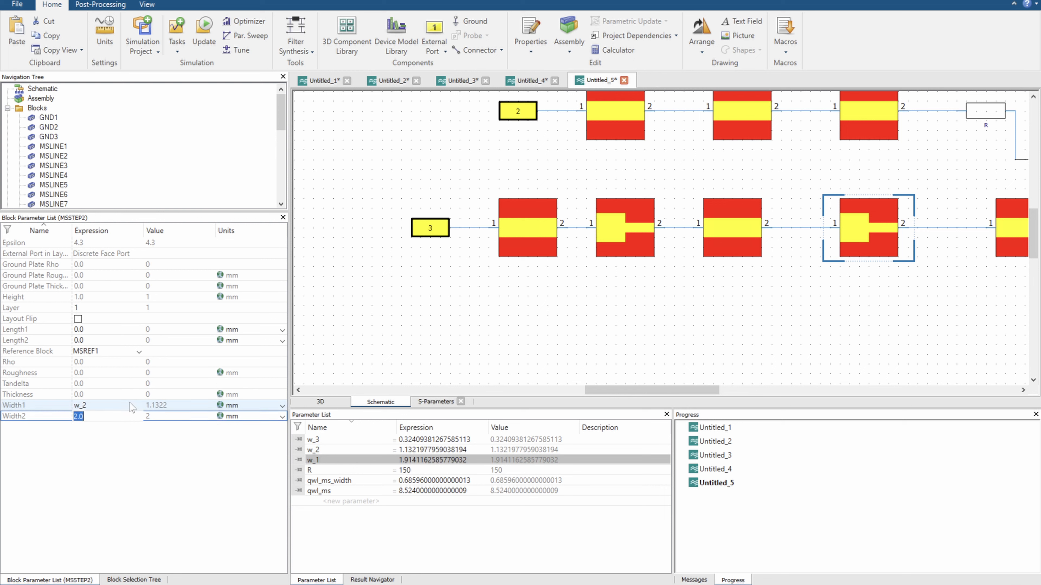
pyautogui.write('w_3')
pyautogui.press('Return')
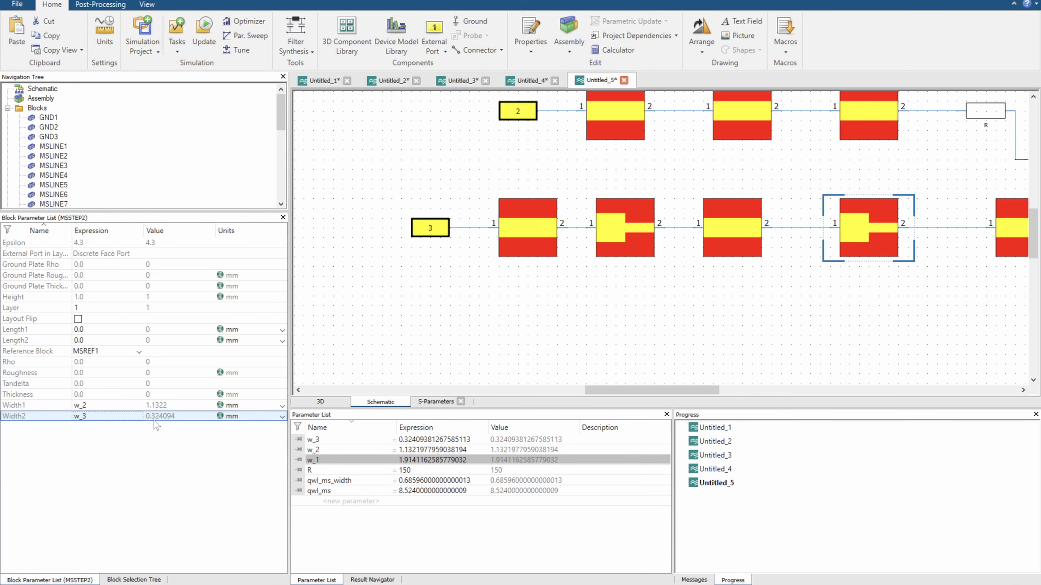
# Set port 3's reference impedance in the SPara1 task to Constant, 50 ohms
pyautogui.scroll(-1, 558, 328)
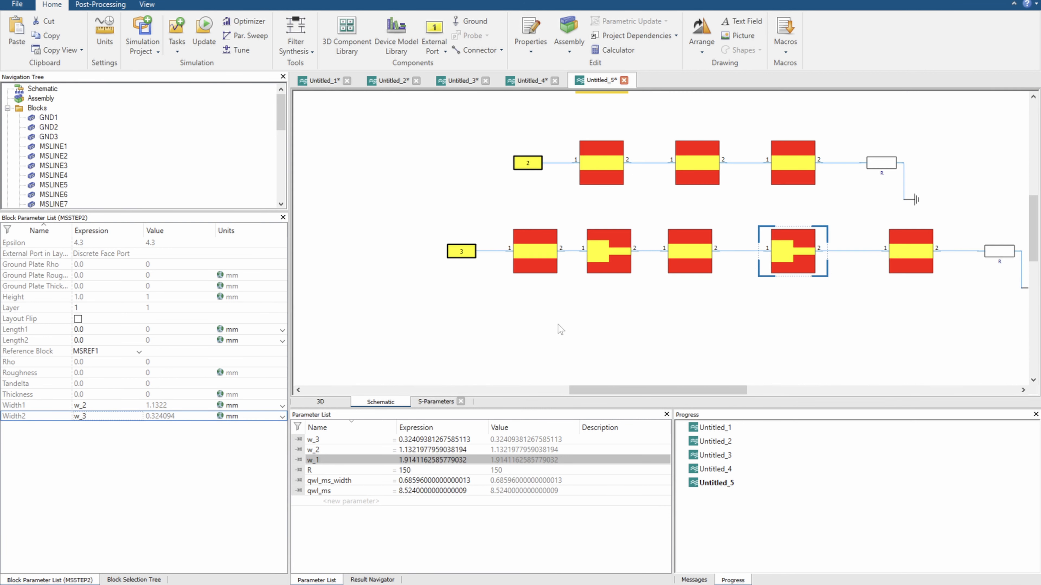
pyautogui.scroll(-2, 704, 360)
pyautogui.click(617, 262)
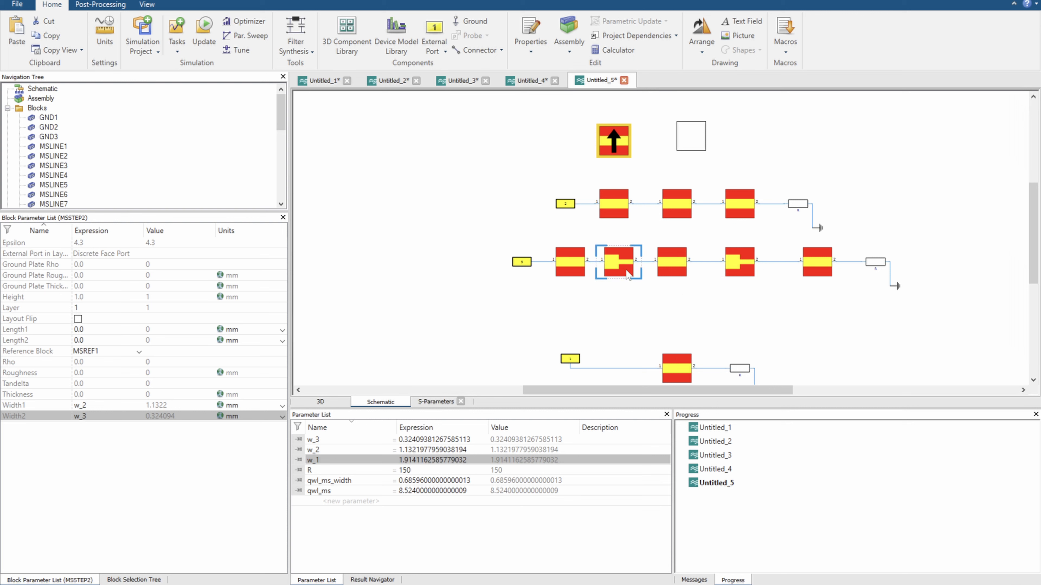
pyautogui.click(522, 262)
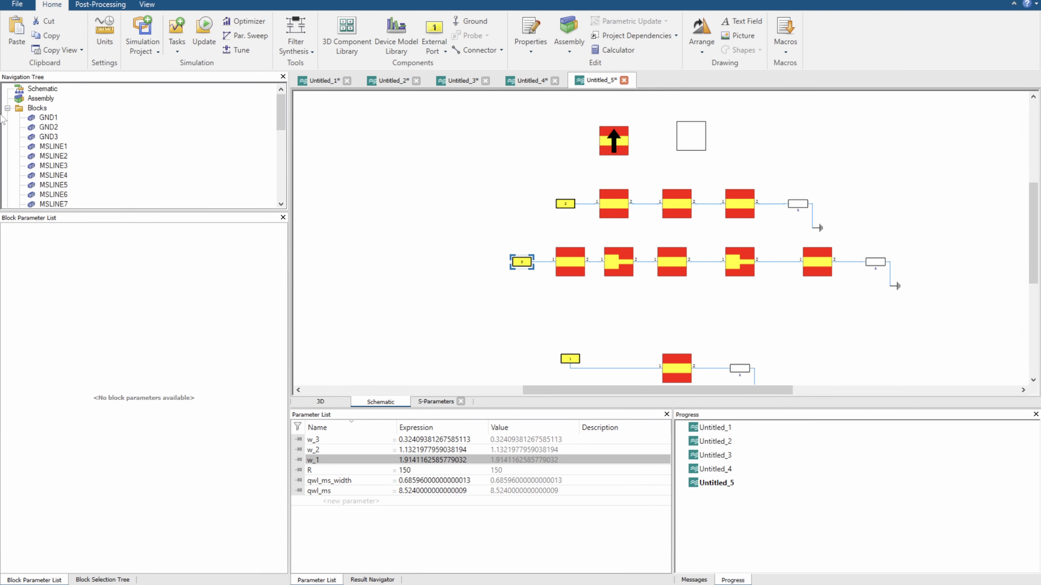
pyautogui.scroll(-3, 72, 168)
pyautogui.scroll(-4, 71, 168)
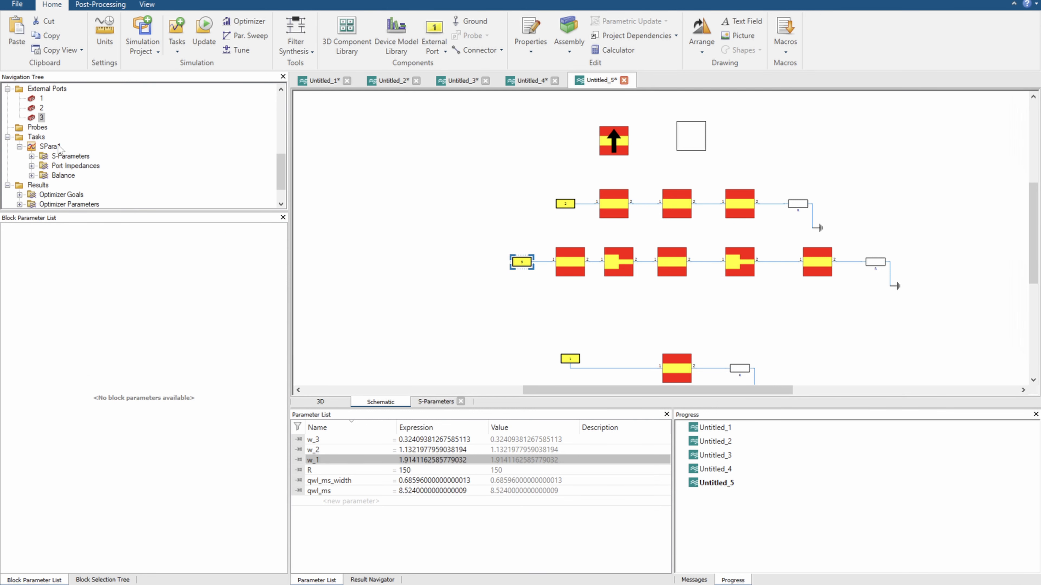
pyautogui.click(55, 141)
pyautogui.click(52, 147)
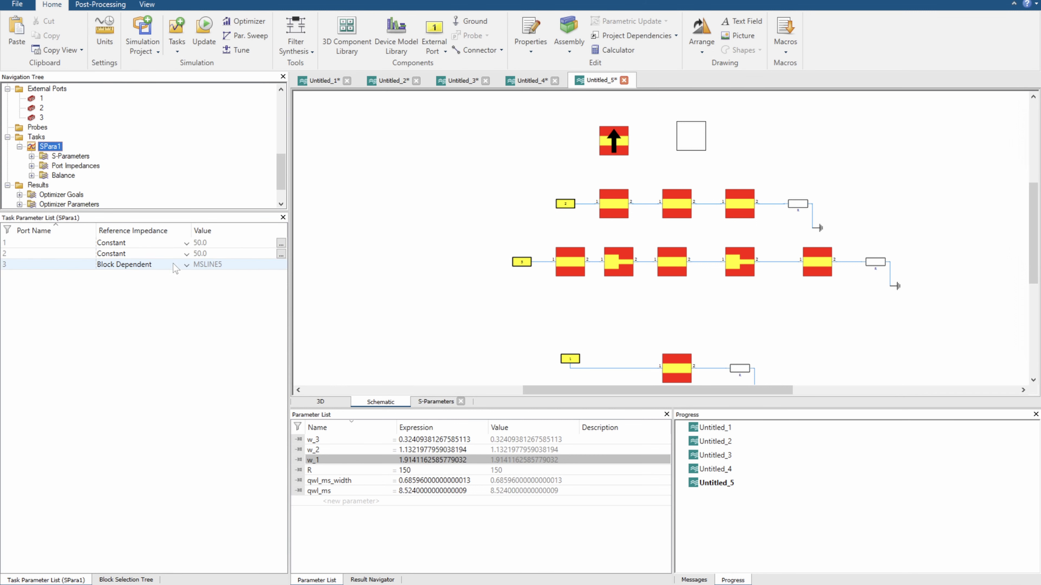
pyautogui.click(181, 266)
pyautogui.click(116, 284)
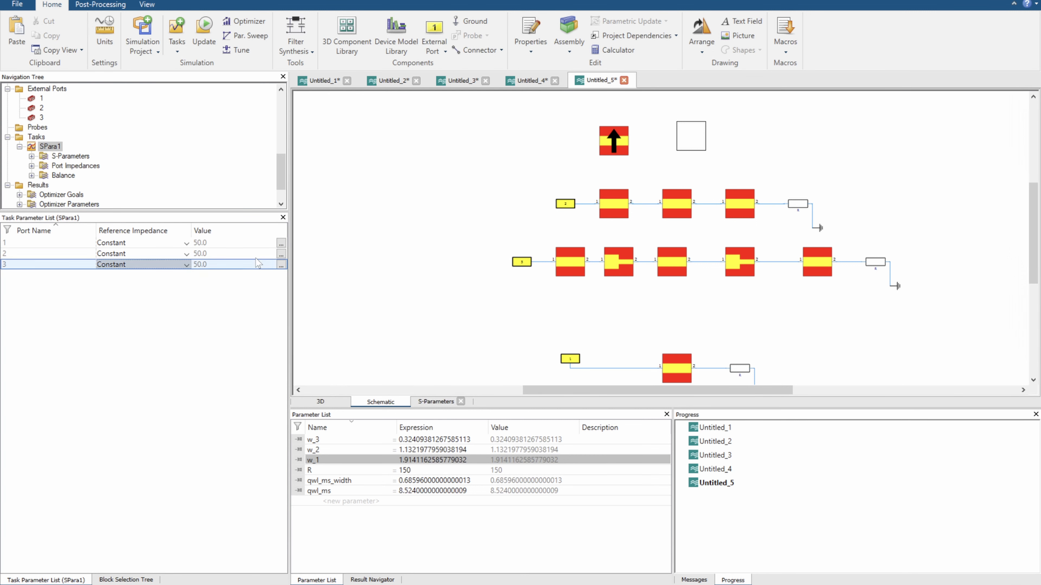
# Update the SPara1 task and display its S-parameter results
pyautogui.rightClick(67, 156)
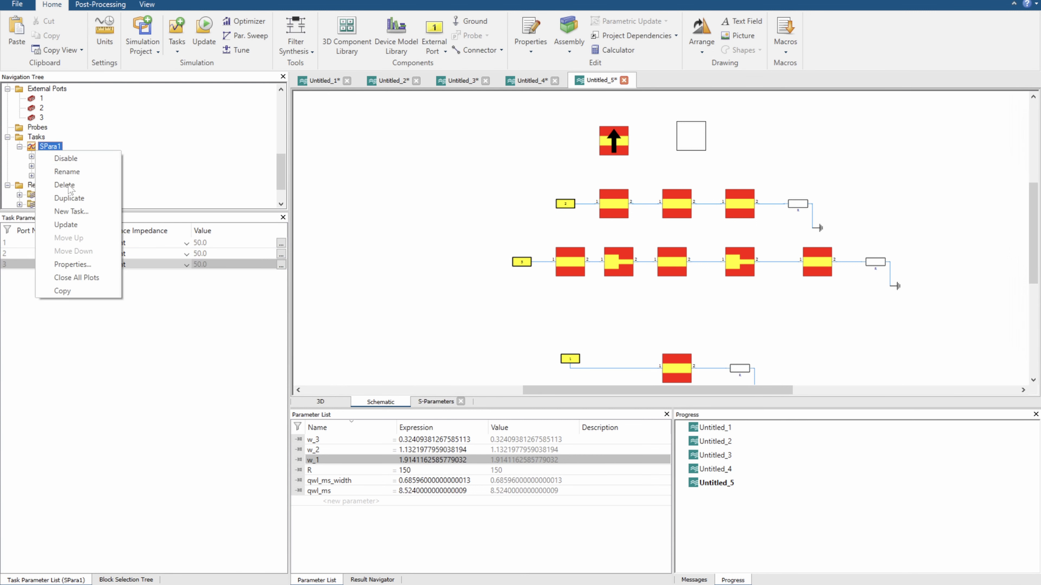
pyautogui.click(69, 227)
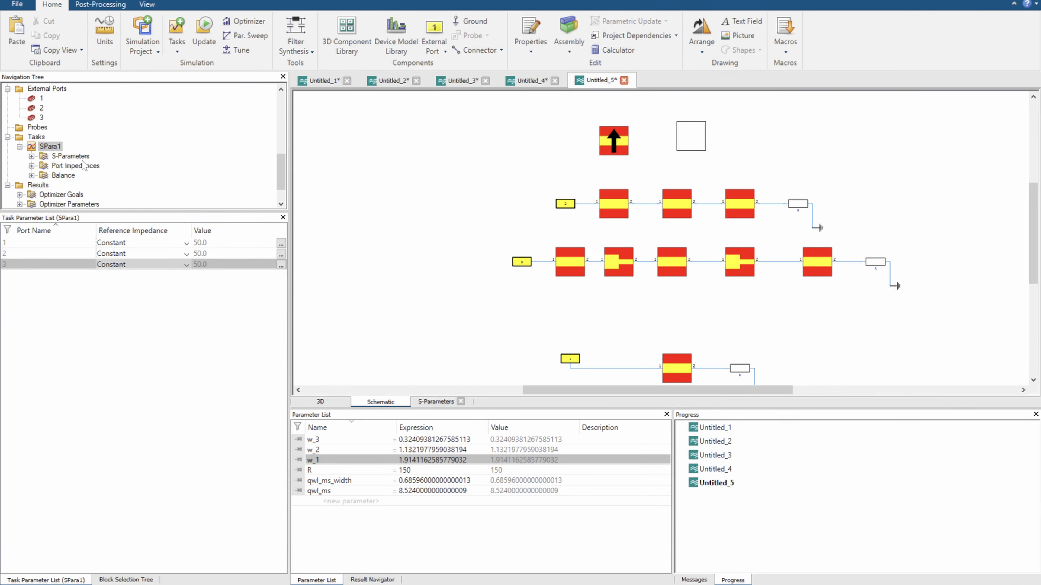
pyautogui.click(84, 159)
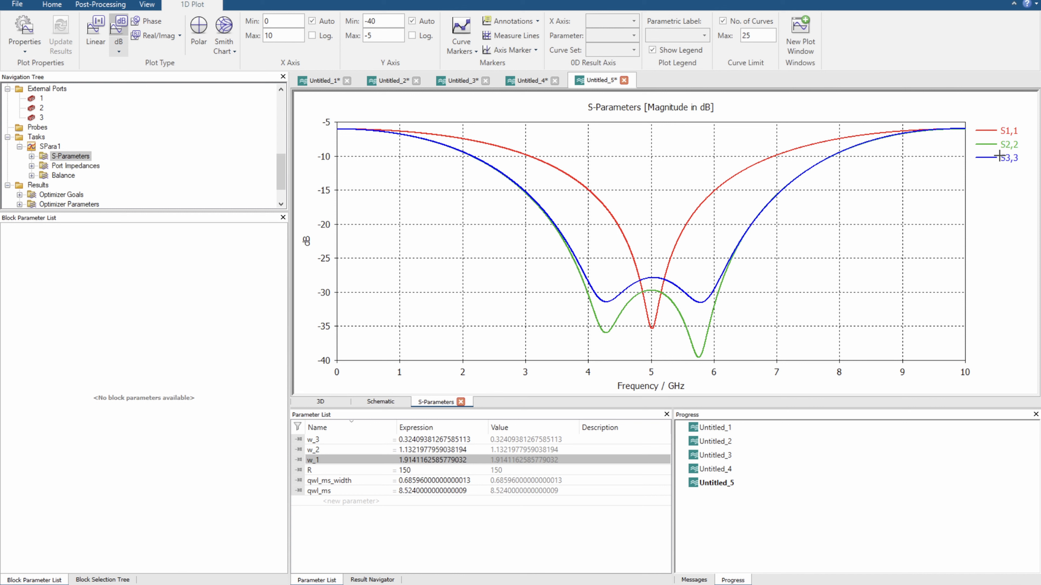
# Highlight the S2,2 and S3,3 curves in turn to compare them, and return to the schematic
pyautogui.click(1004, 145)
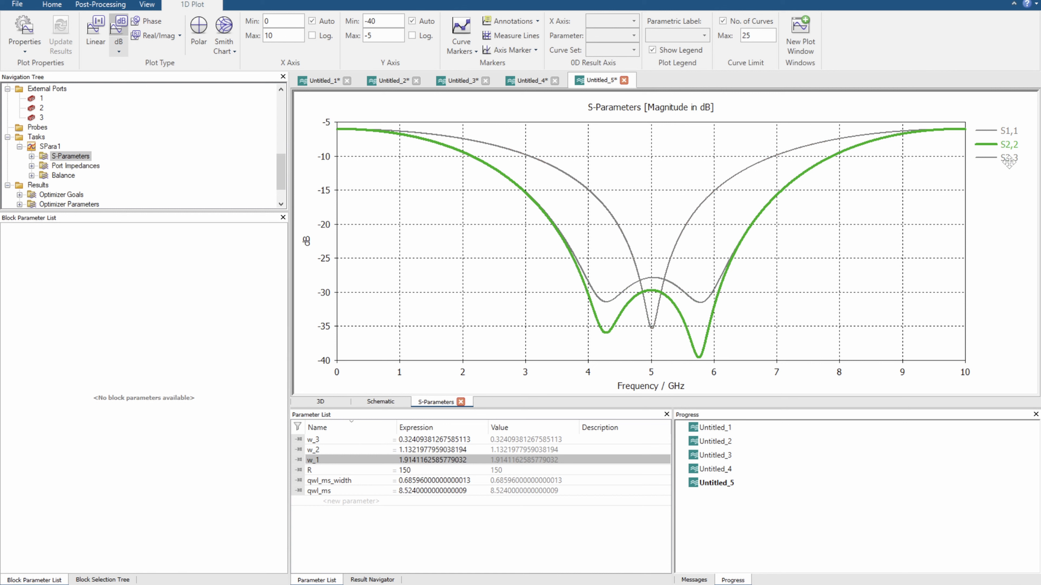
pyautogui.click(1008, 159)
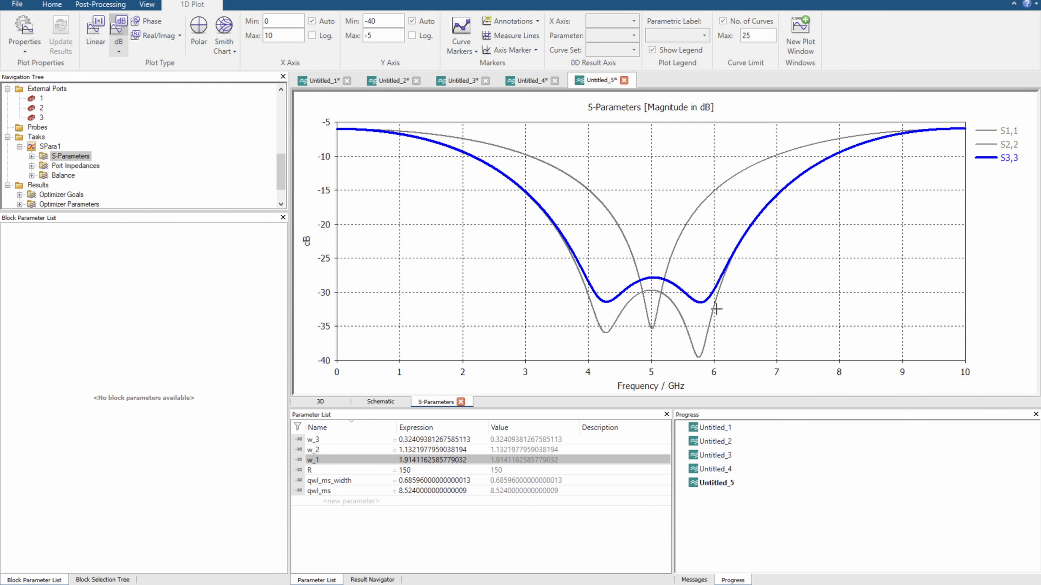
pyautogui.click(380, 402)
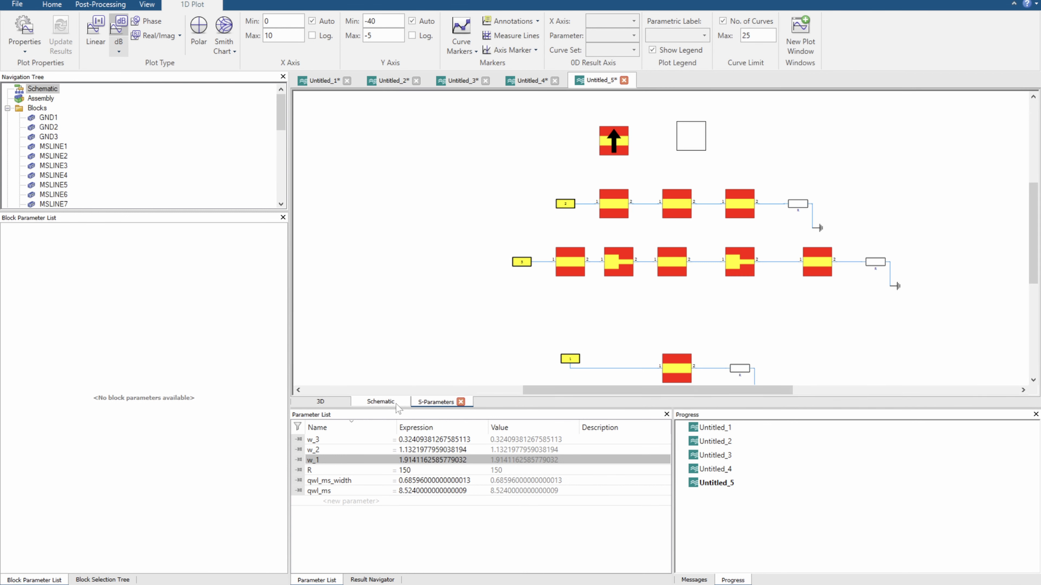
# Compare the two three-section transformer chains and inspect the parameters of each line and step block in the chain with step discontinuities
pyautogui.moveTo(539, 177); pyautogui.dragTo(876, 243)
pyautogui.click(753, 319)
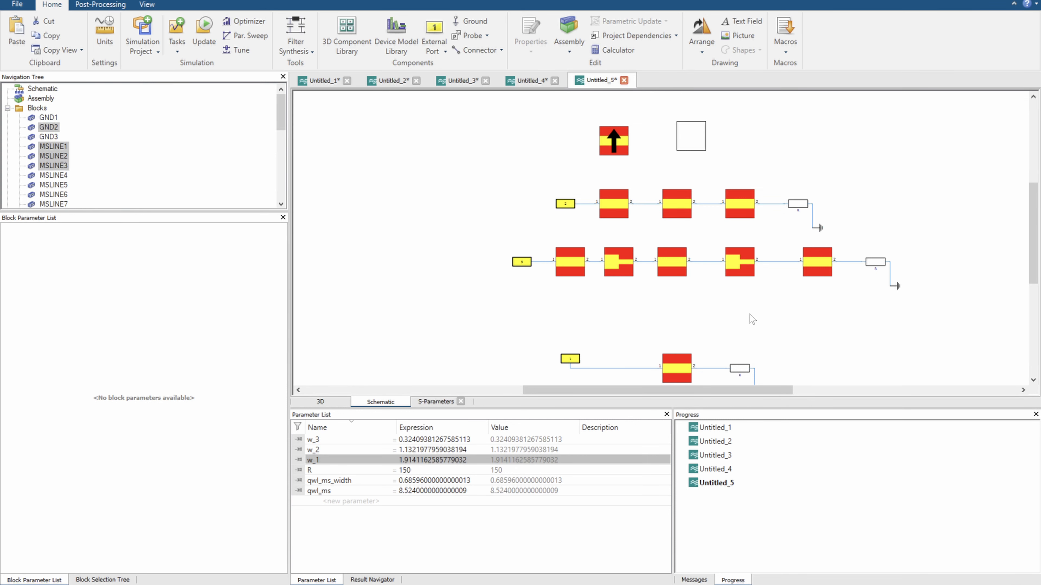
pyautogui.moveTo(472, 243); pyautogui.dragTo(908, 328)
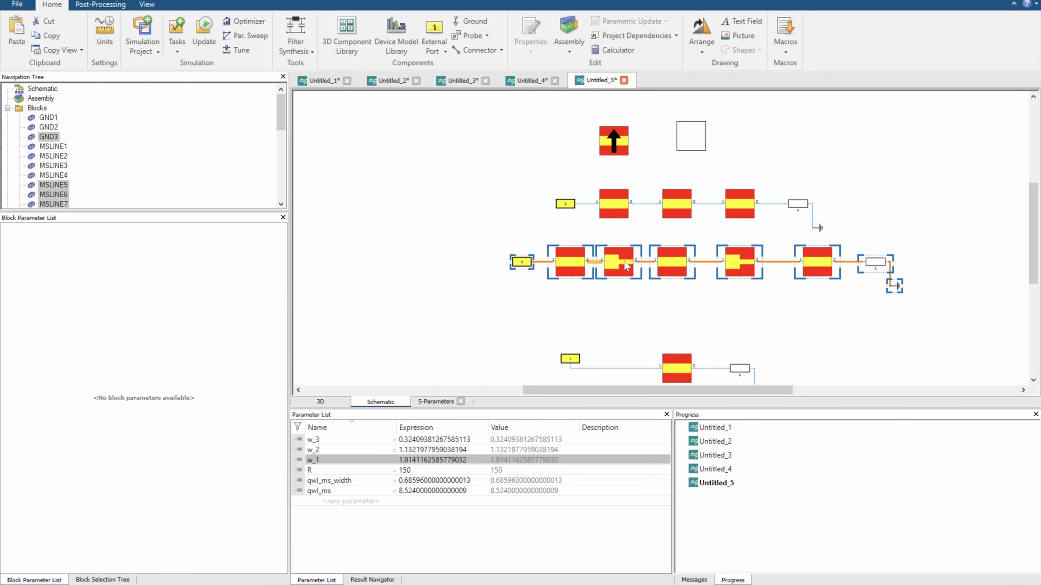
pyautogui.click(566, 269)
pyautogui.click(618, 265)
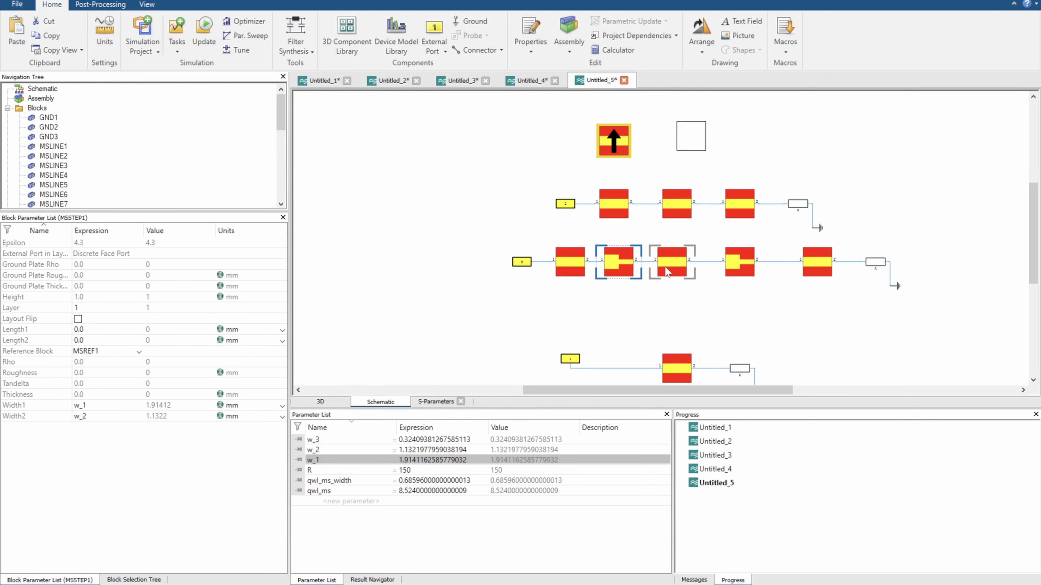
pyautogui.click(672, 264)
pyautogui.click(739, 265)
pyautogui.click(813, 266)
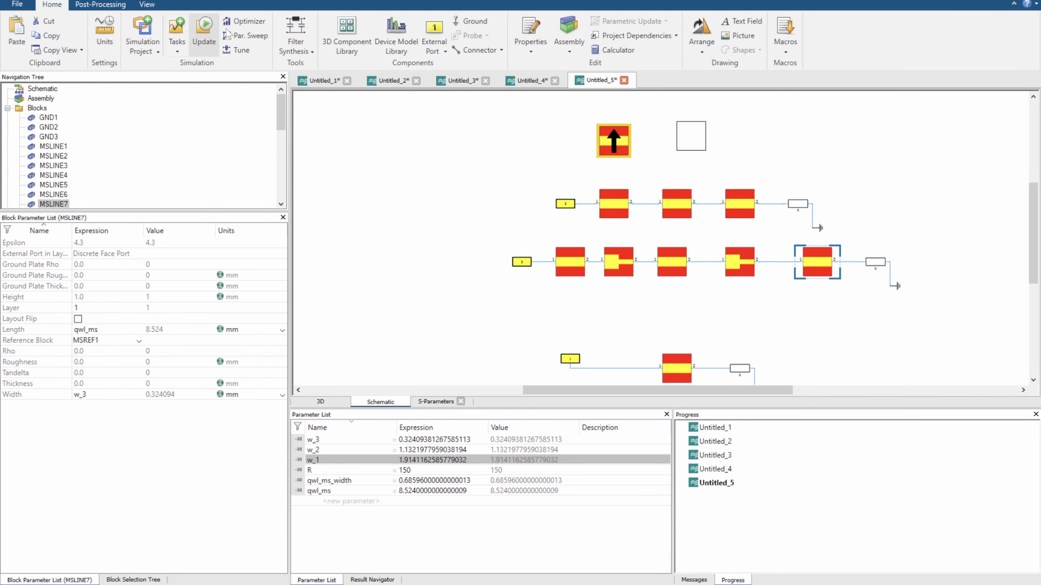
# Review the Optimizer settings for w_1, w_2 and w_3 without starting a run, and inspect the two step blocks again
pyautogui.click(240, 20)
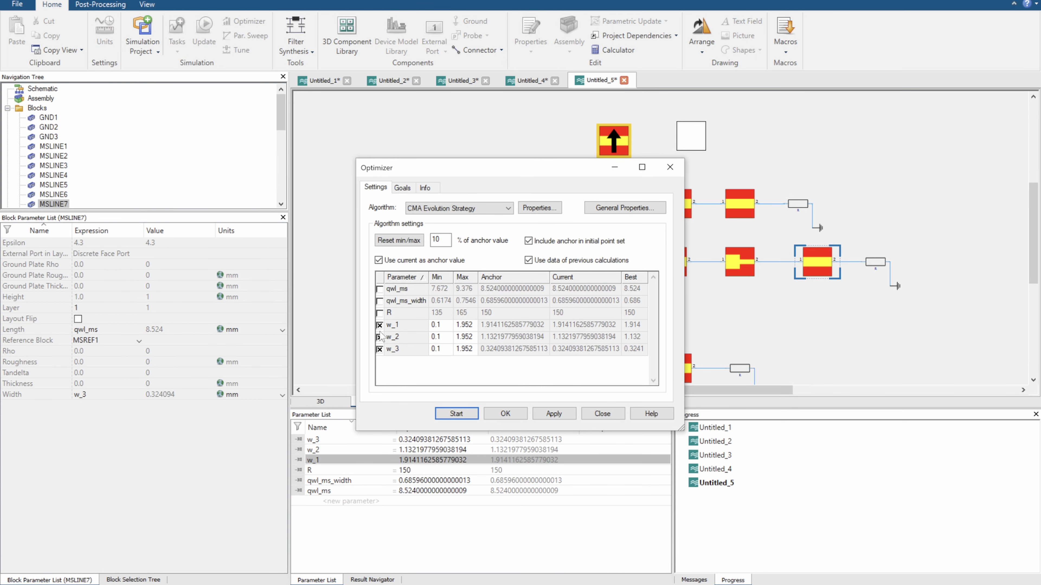
pyautogui.click(669, 167)
pyautogui.click(620, 252)
pyautogui.click(711, 260)
pyautogui.click(737, 263)
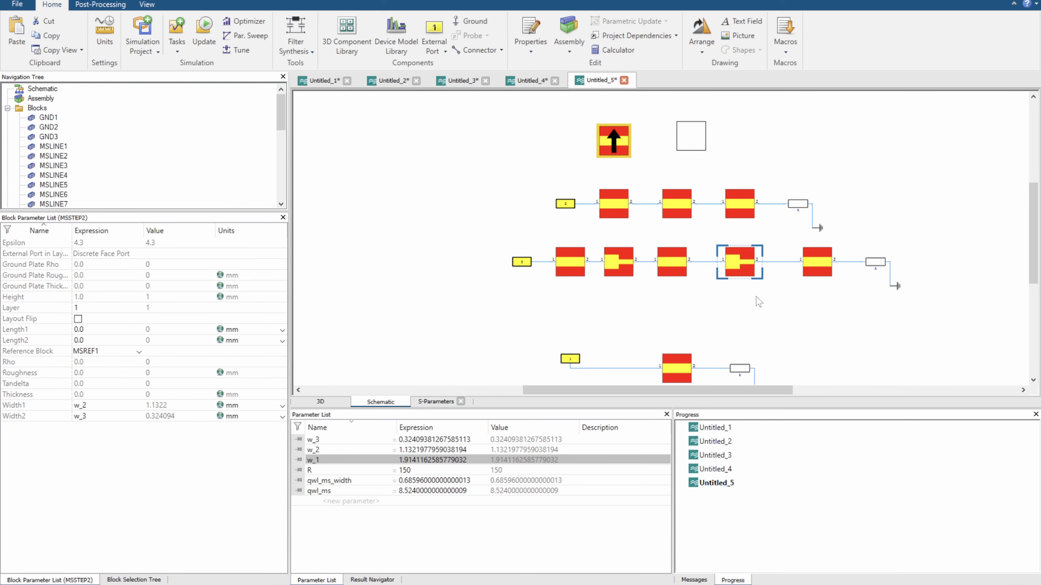
# Place a two-port microstrip coupled-line block in the empty area beside the transformer chains and add a copy next to it
pyautogui.scroll(-1, 752, 267)
pyautogui.click(141, 580)
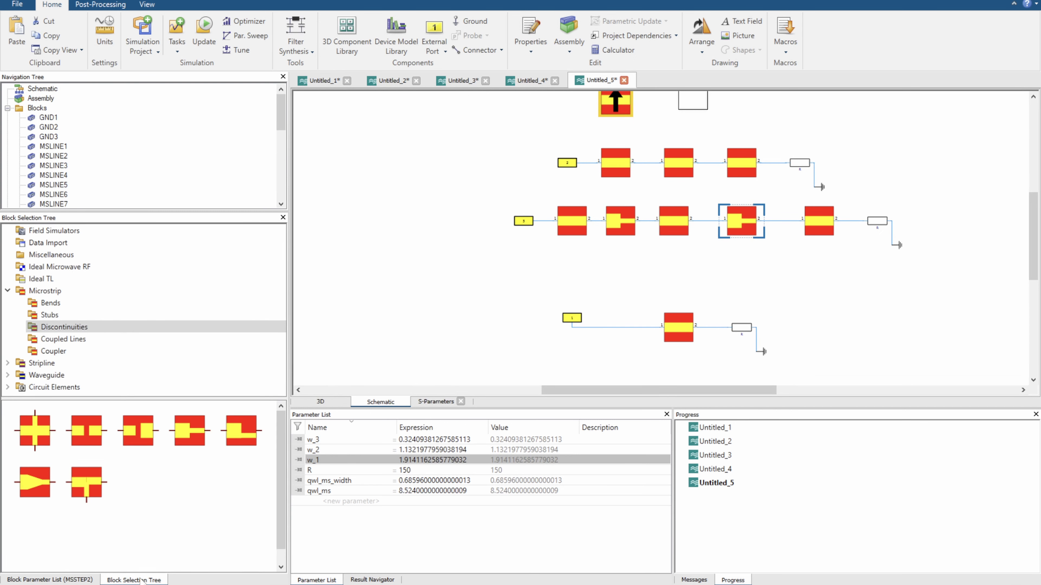
pyautogui.scroll(-1, 323, 354)
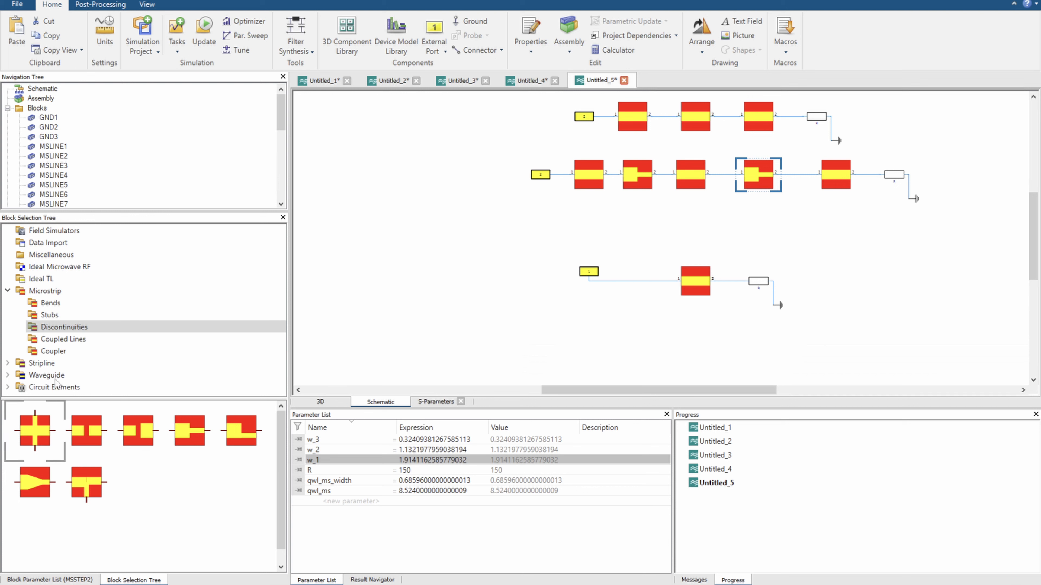
pyautogui.click(63, 340)
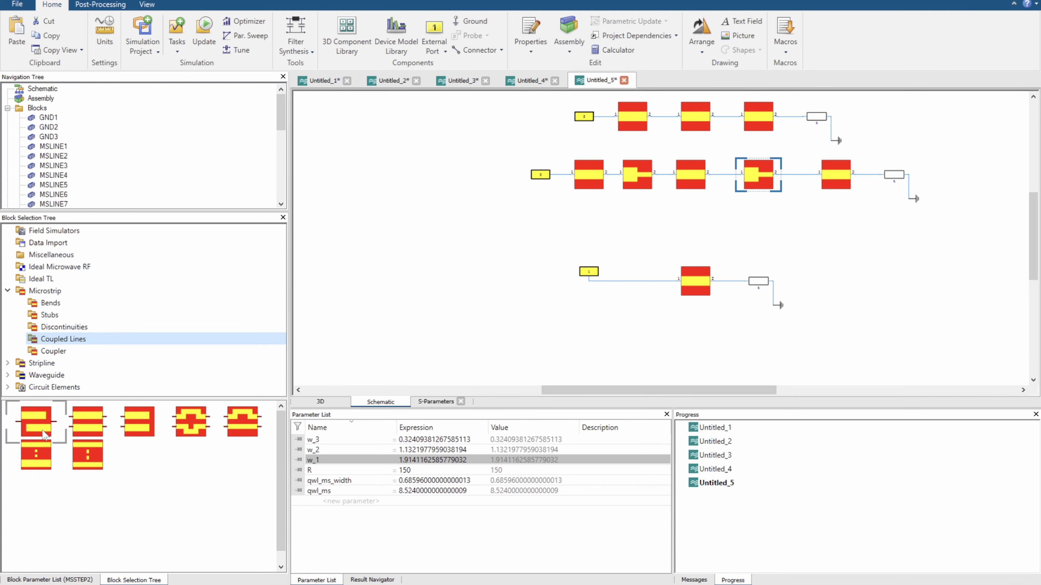
pyautogui.moveTo(46, 433); pyautogui.dragTo(414, 252)
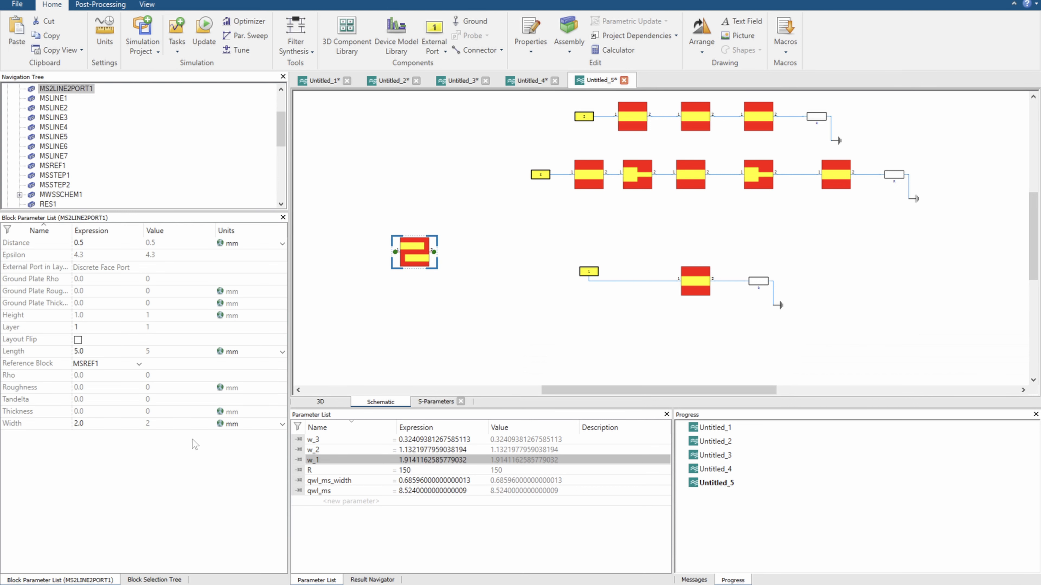
pyautogui.click(139, 580)
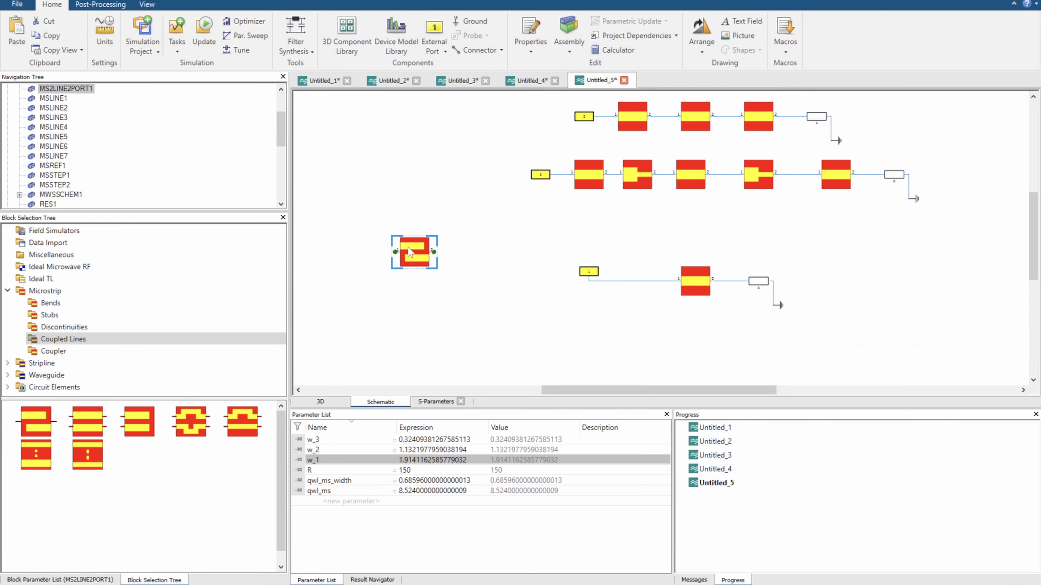
pyautogui.click(492, 257)
pyautogui.hotkey('ctrl', 'v')
pyautogui.moveTo(493, 255); pyautogui.dragTo(488, 255)
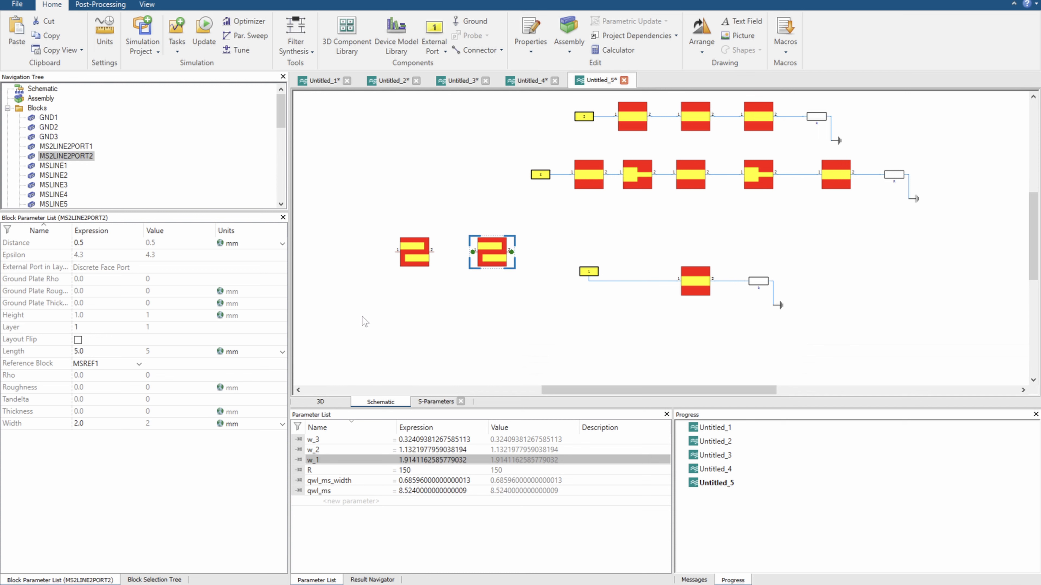
# Insert an asymmetric microstrip step between the two coupled-line blocks and connect the three in series
pyautogui.click(160, 580)
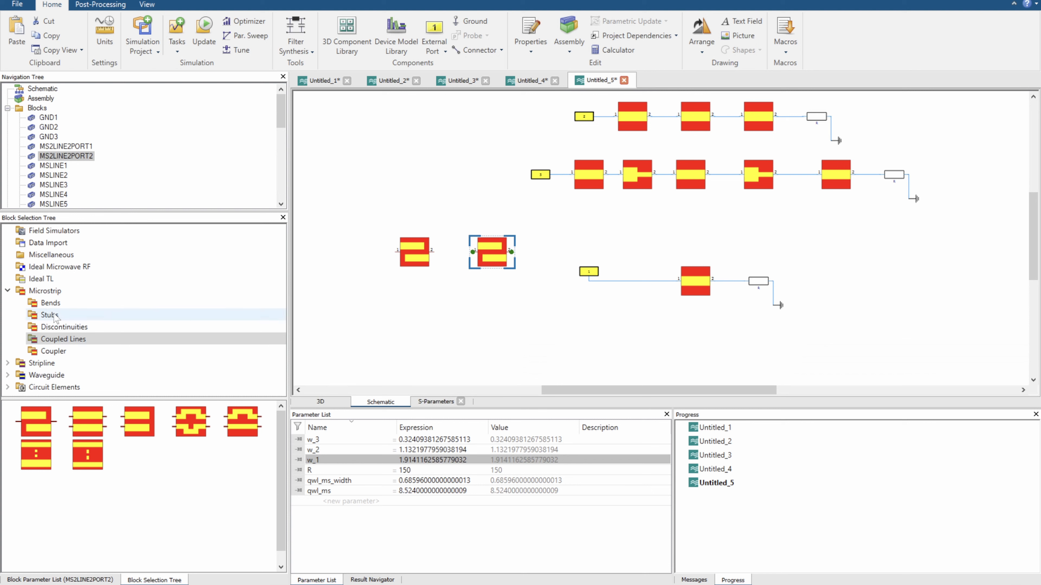
pyautogui.click(55, 327)
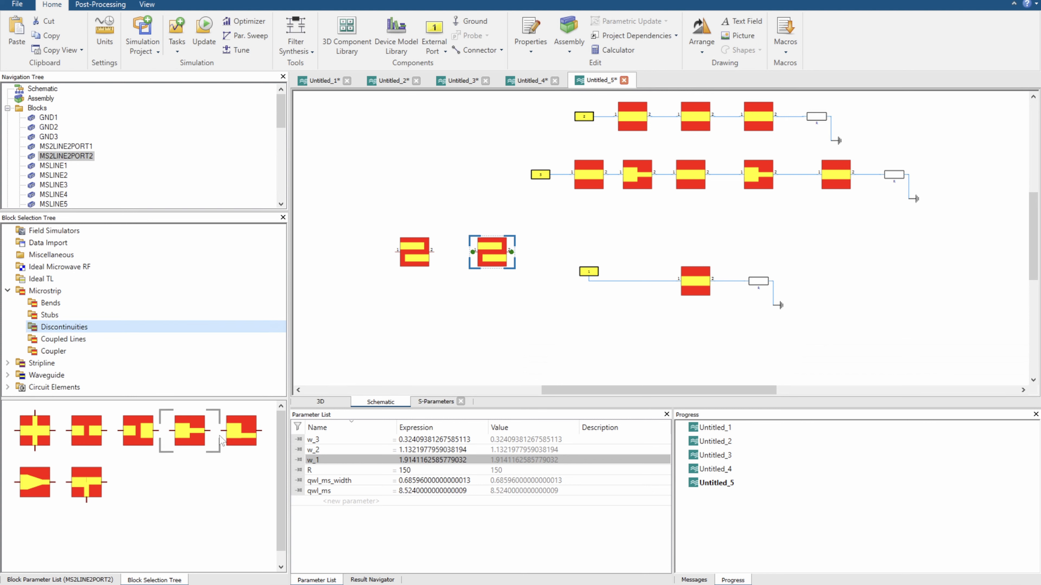
pyautogui.moveTo(235, 435); pyautogui.dragTo(505, 258)
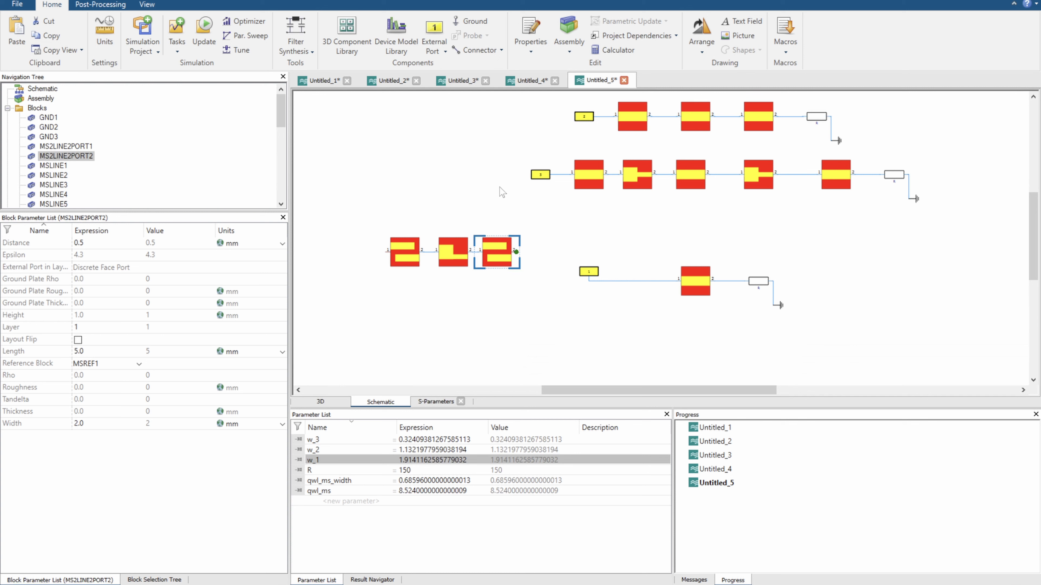
# Place a microstrip branchline coupler block below the coupled-line chain and inspect its parameters
pyautogui.click(144, 579)
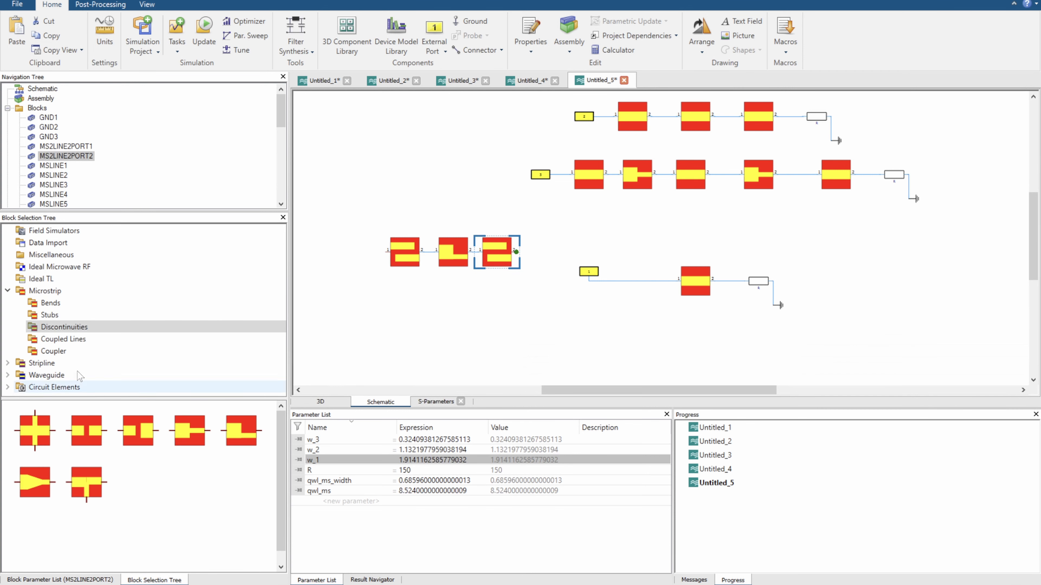
pyautogui.click(67, 350)
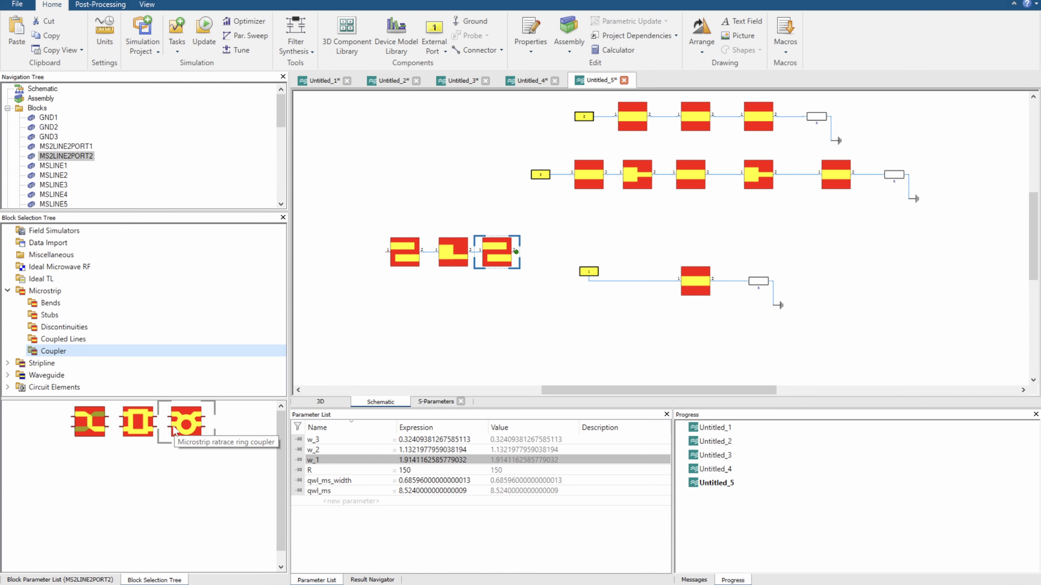
pyautogui.moveTo(138, 422); pyautogui.dragTo(432, 339)
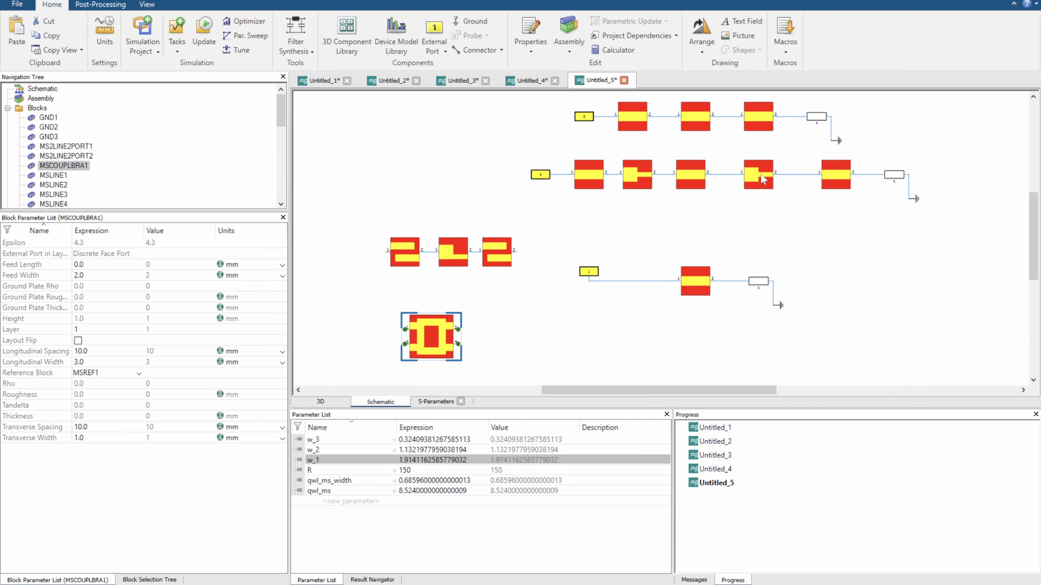
pyautogui.click(79, 431)
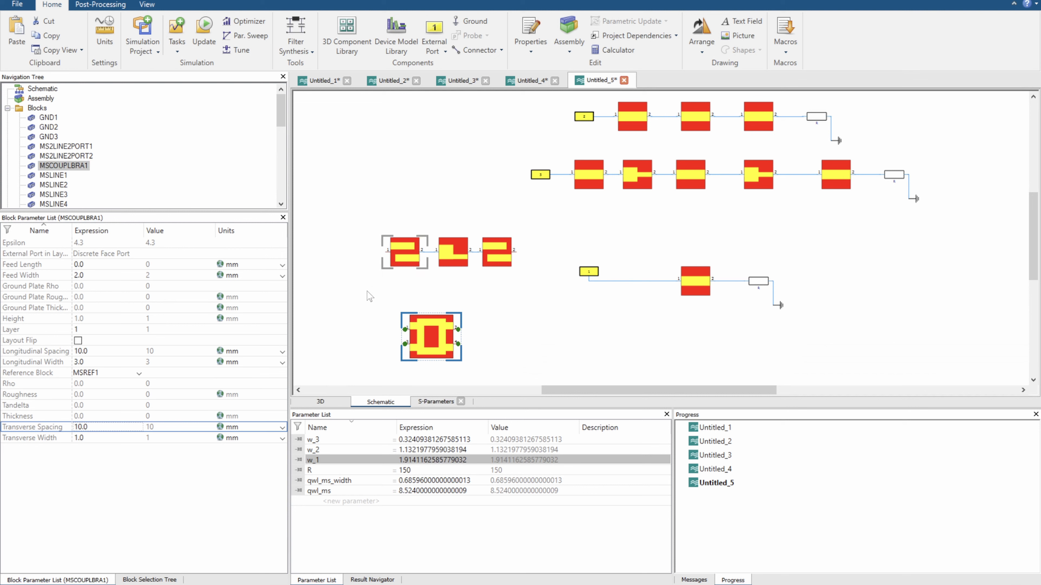
pyautogui.click(141, 580)
pyautogui.click(63, 327)
pyautogui.click(62, 339)
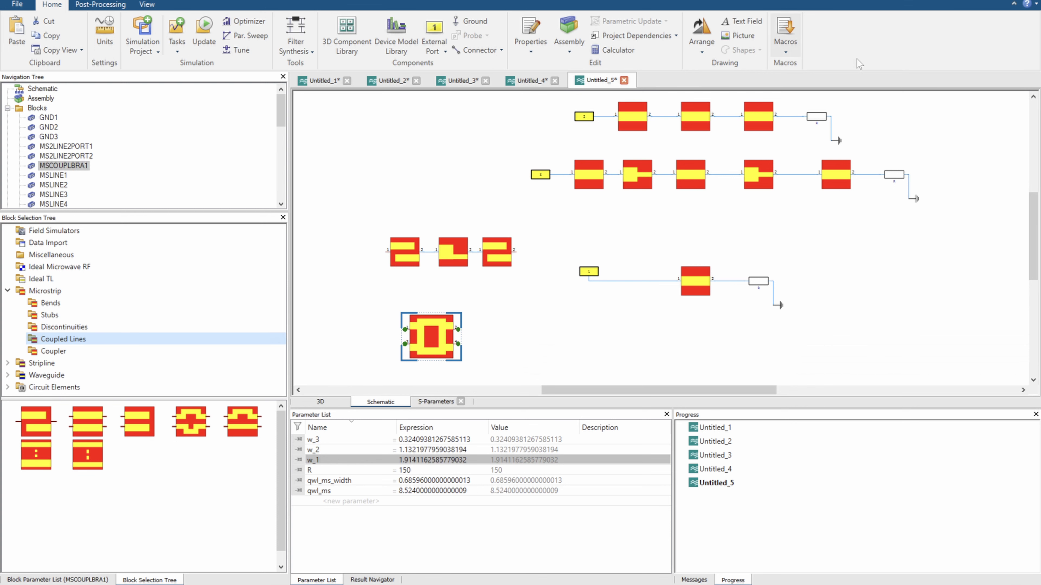
# Open the CST Studio Suite help and search all categories for "branch line coupler"
pyautogui.click(1027, 6)
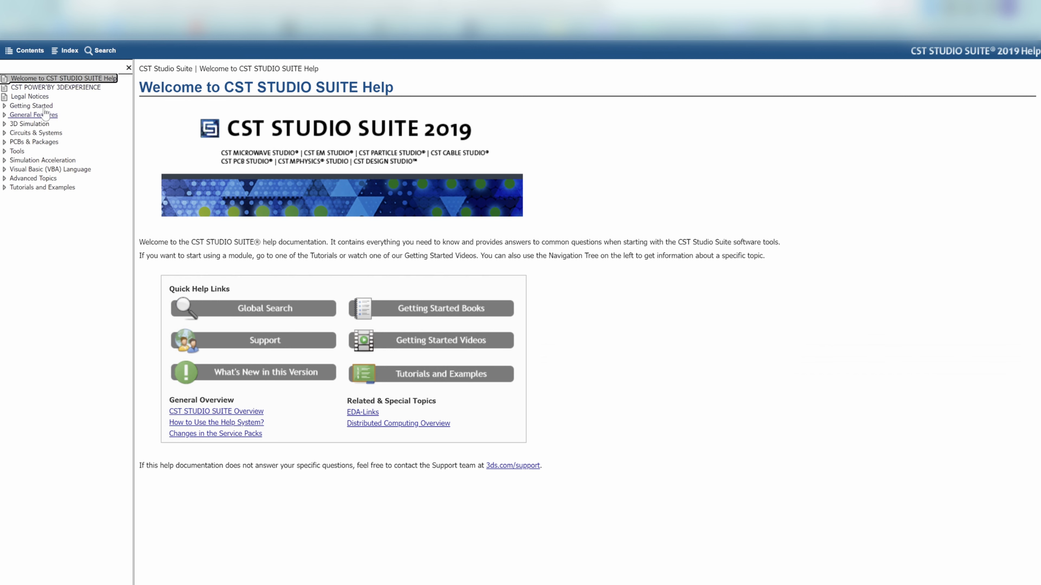
pyautogui.click(100, 51)
pyautogui.click(237, 132)
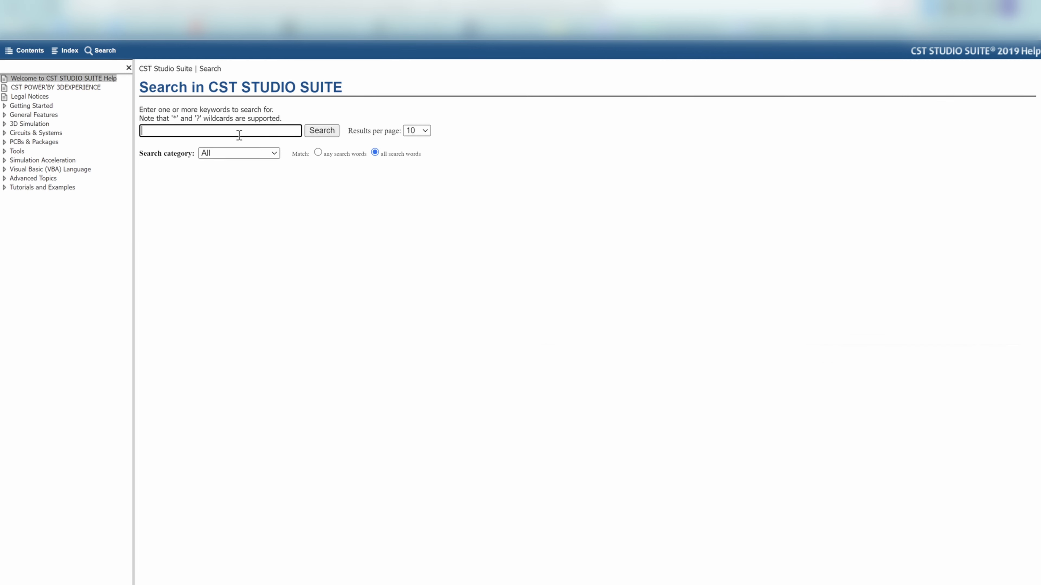
pyautogui.write('branch line coupler')
pyautogui.press('Return')
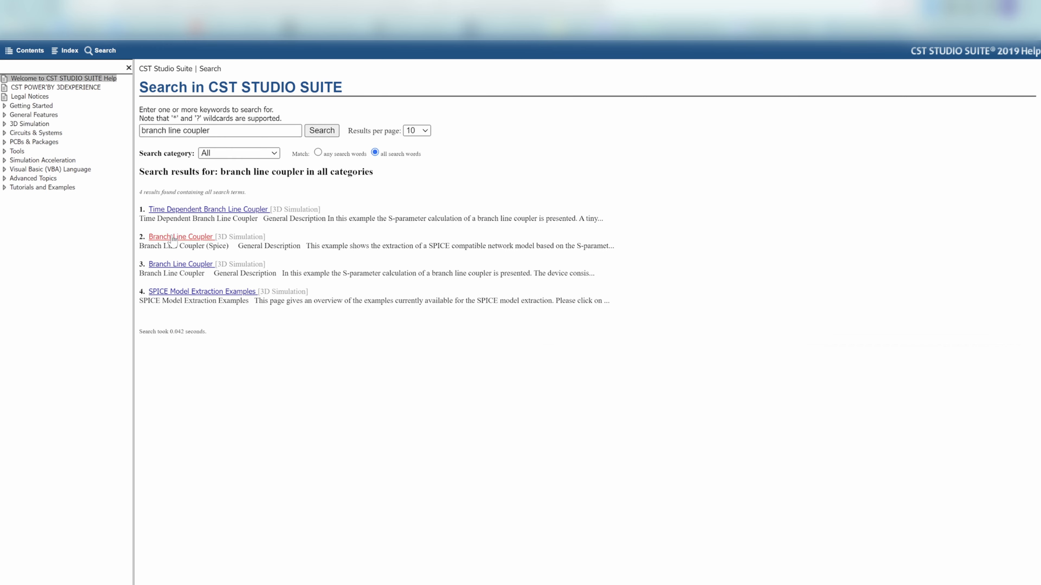
# Search the help for "microstrip", read the Microstrip Line Block page, and open the microstrip branchline coupler page
pyautogui.moveTo(210, 130); pyautogui.dragTo(107, 132)
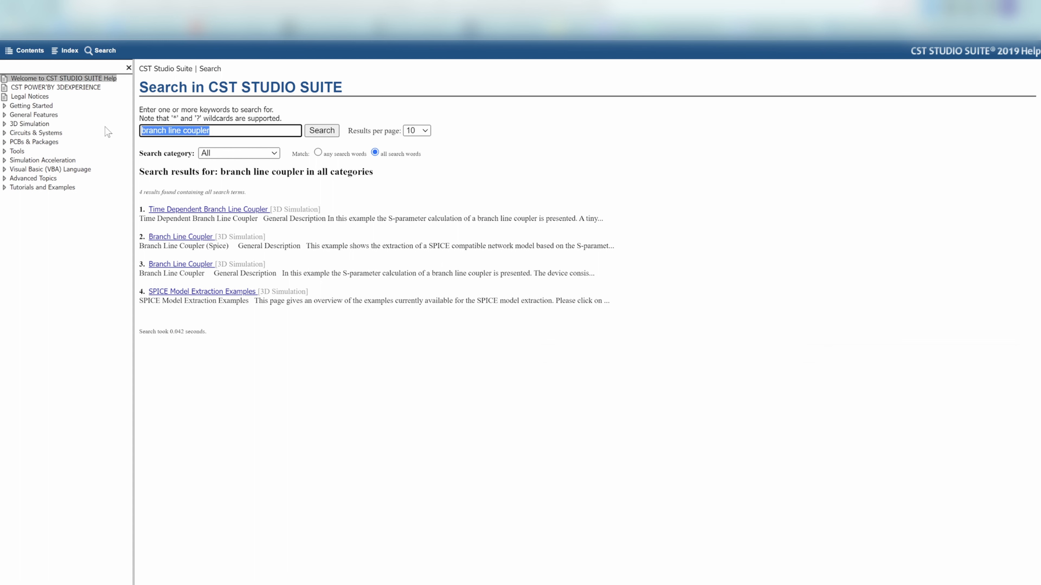
pyautogui.write('midrostrip')
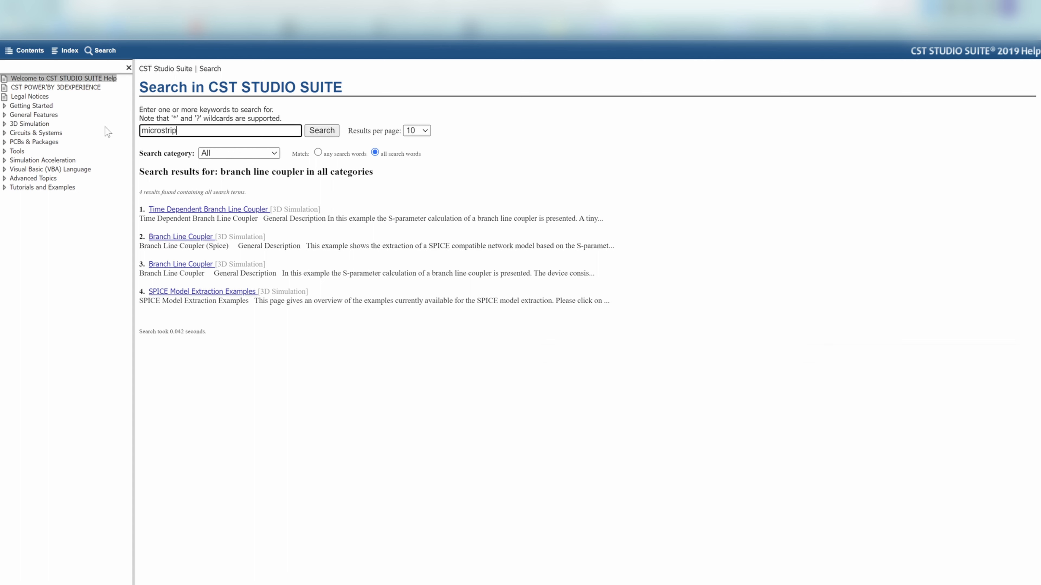
pyautogui.press('Return')
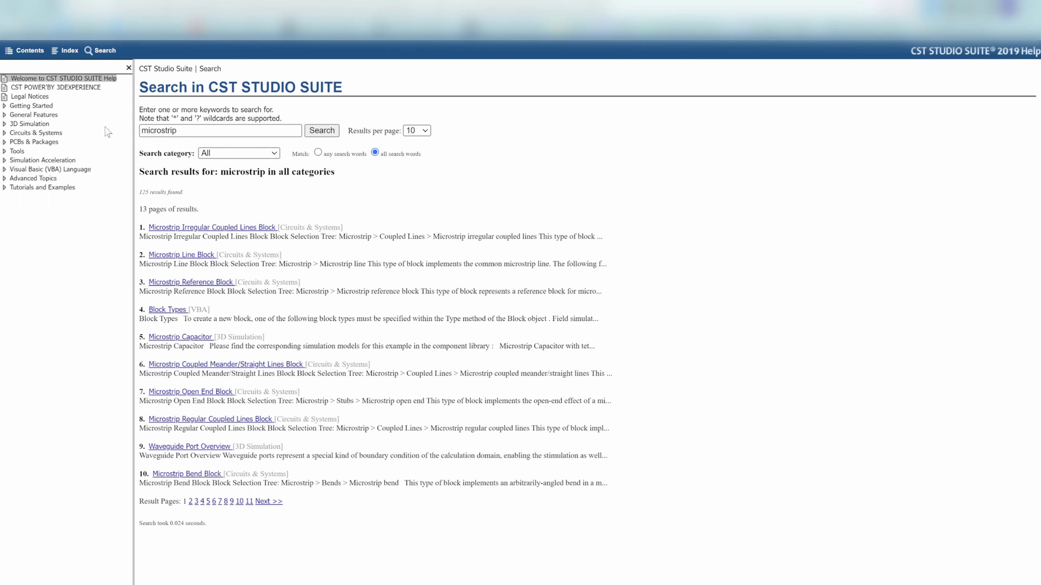
pyautogui.click(193, 254)
pyautogui.scroll(-2, 72, 324)
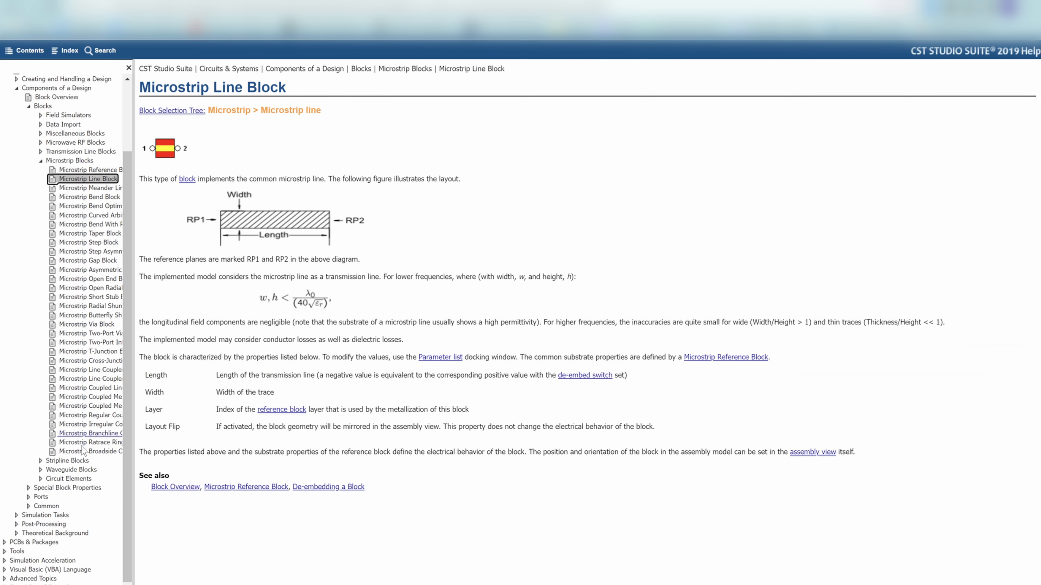
pyautogui.click(84, 434)
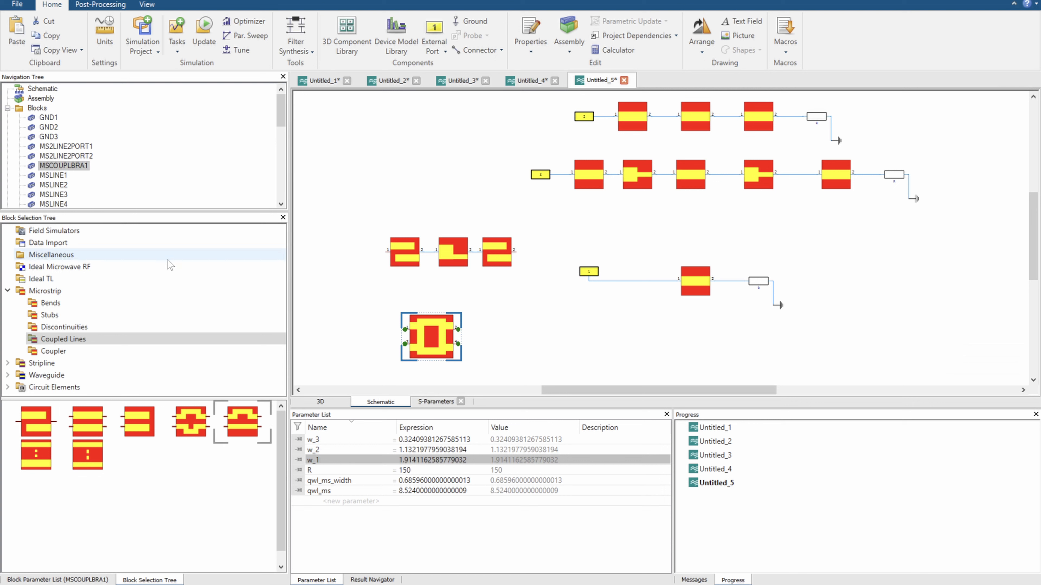
# Place a mitred microstrip bend block in the empty area above the coupled-line chain and shift it slightly toward the transformer chains
pyautogui.click(73, 328)
pyautogui.click(65, 316)
pyautogui.click(63, 306)
pyautogui.click(58, 316)
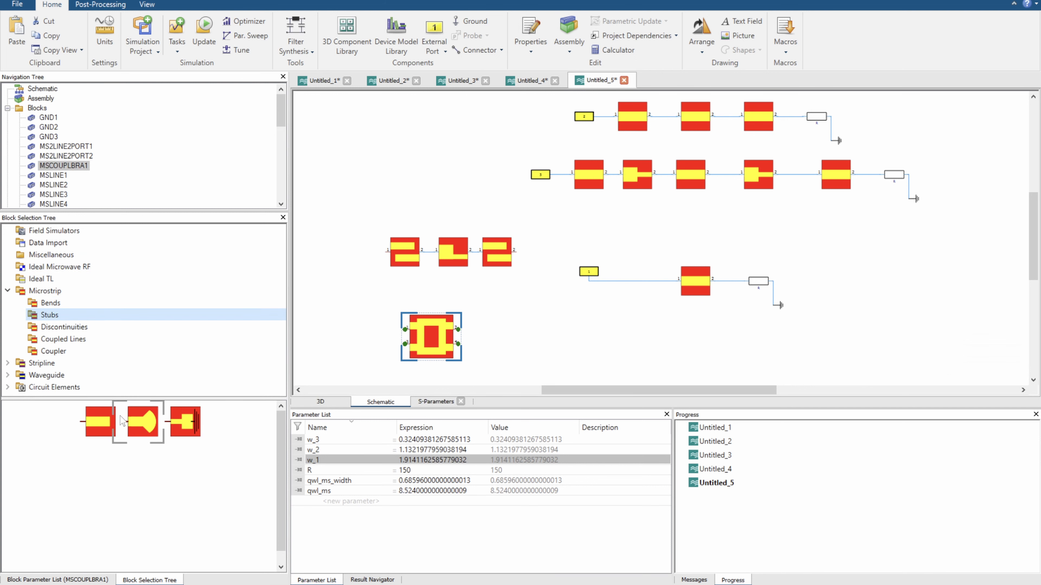
pyautogui.click(47, 303)
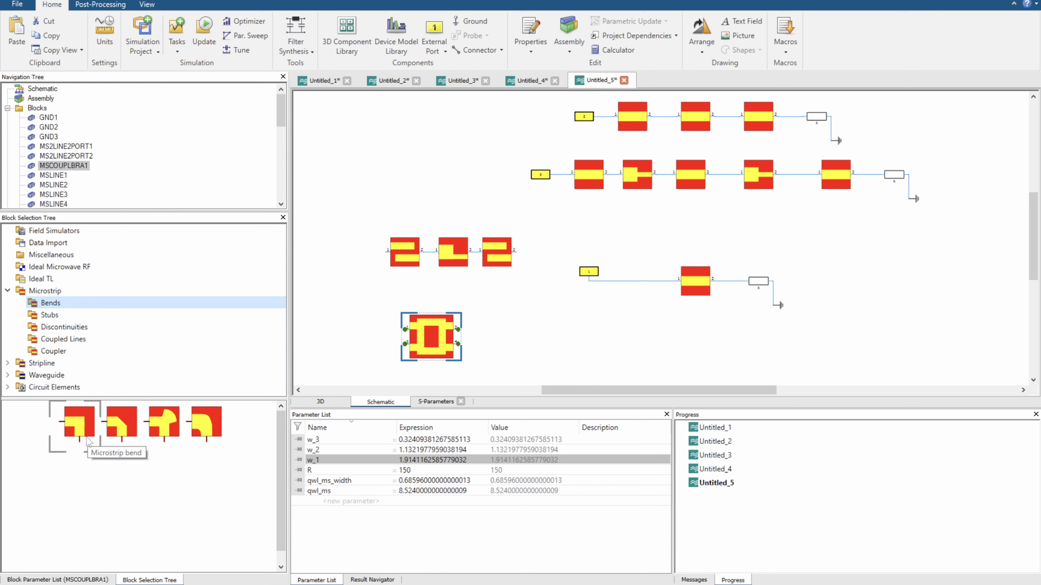
pyautogui.moveTo(87, 441); pyautogui.dragTo(402, 163)
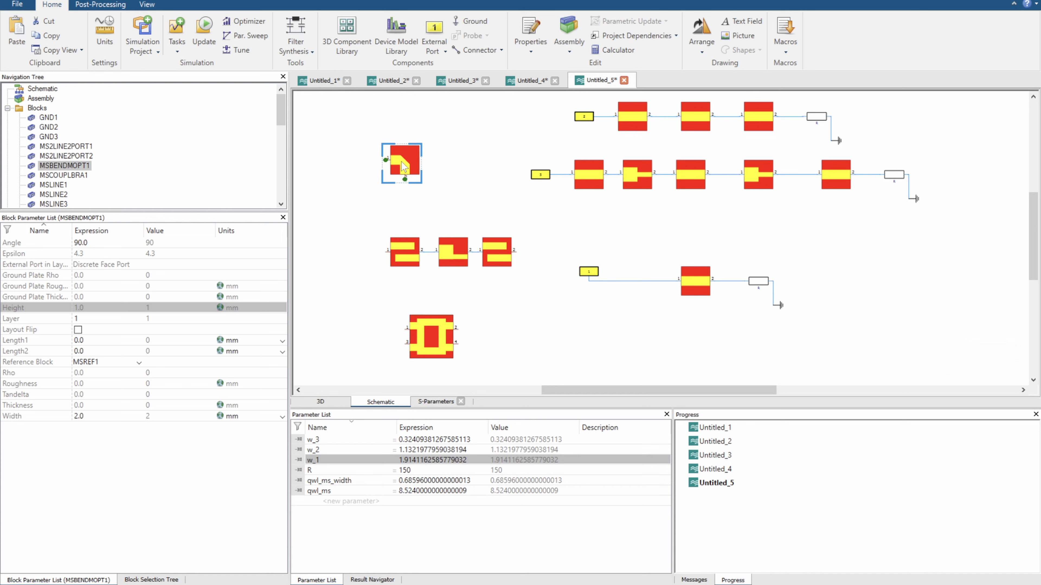
pyautogui.moveTo(404, 154); pyautogui.dragTo(424, 154)
pyautogui.scroll(-1, 540, 225)
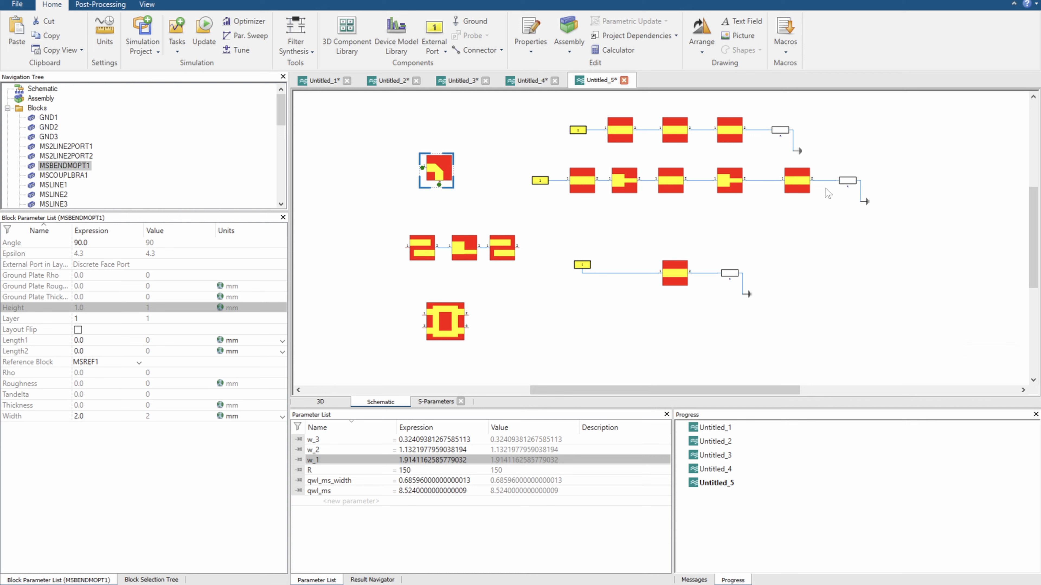
# Inspect the parameters of the transformer lines, the first step block, the bend, the coupled-line chain and the branchline coupler
pyautogui.click(628, 132)
pyautogui.click(671, 132)
pyautogui.click(729, 131)
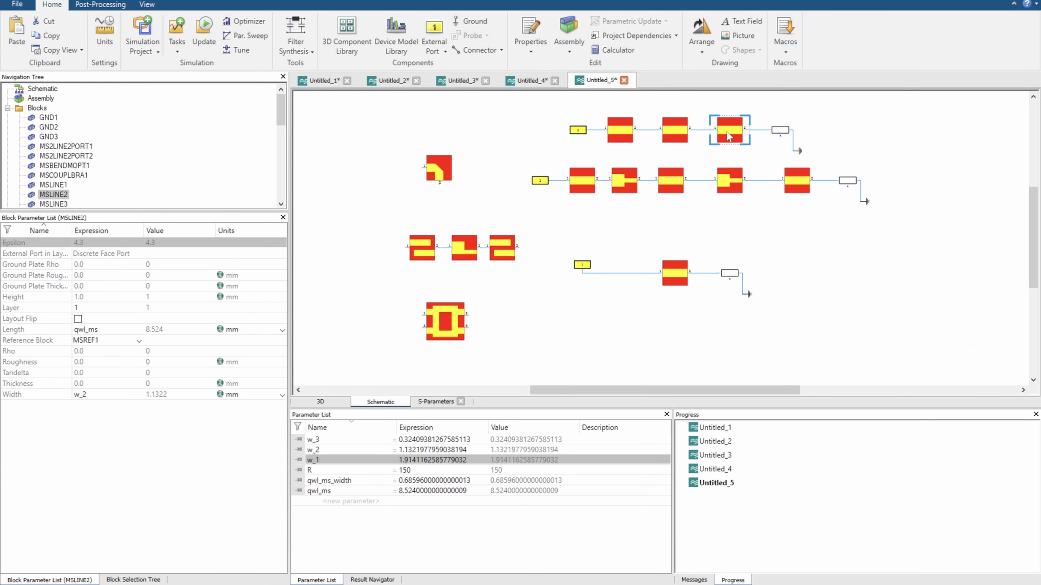
pyautogui.click(582, 181)
pyautogui.click(624, 182)
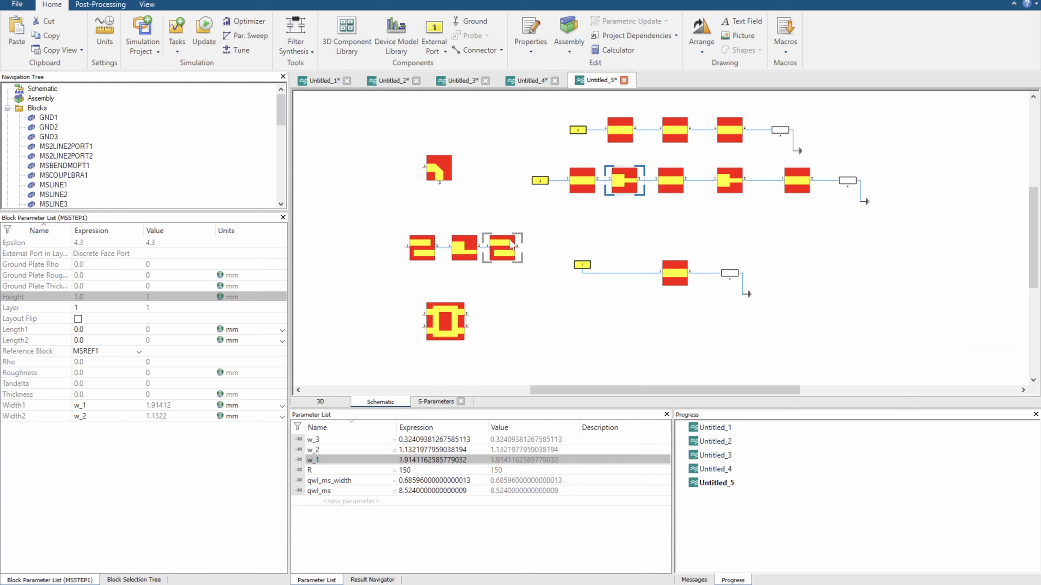
pyautogui.click(438, 168)
pyautogui.click(422, 247)
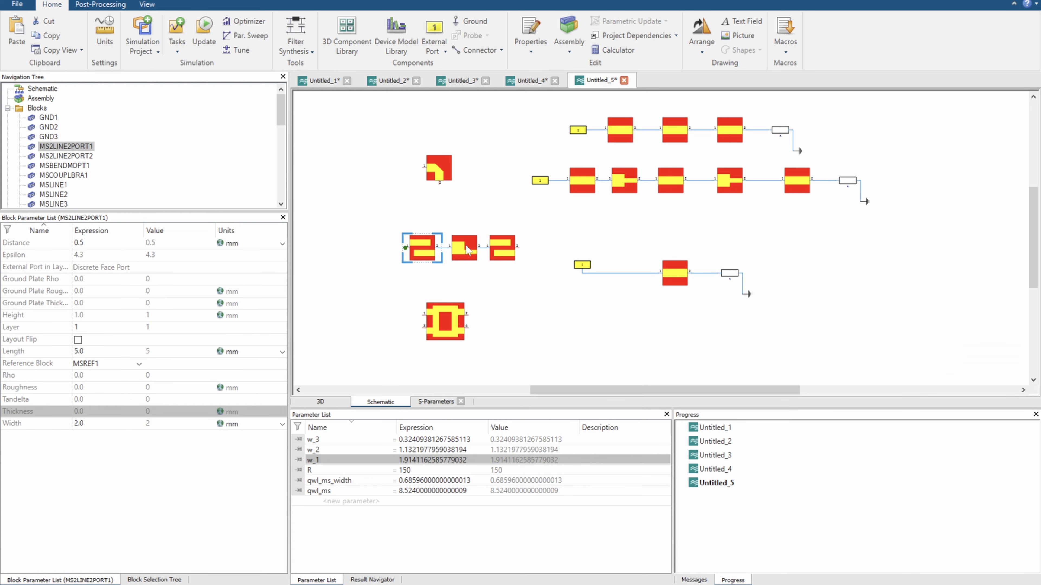
pyautogui.click(464, 247)
pyautogui.click(497, 253)
pyautogui.click(446, 321)
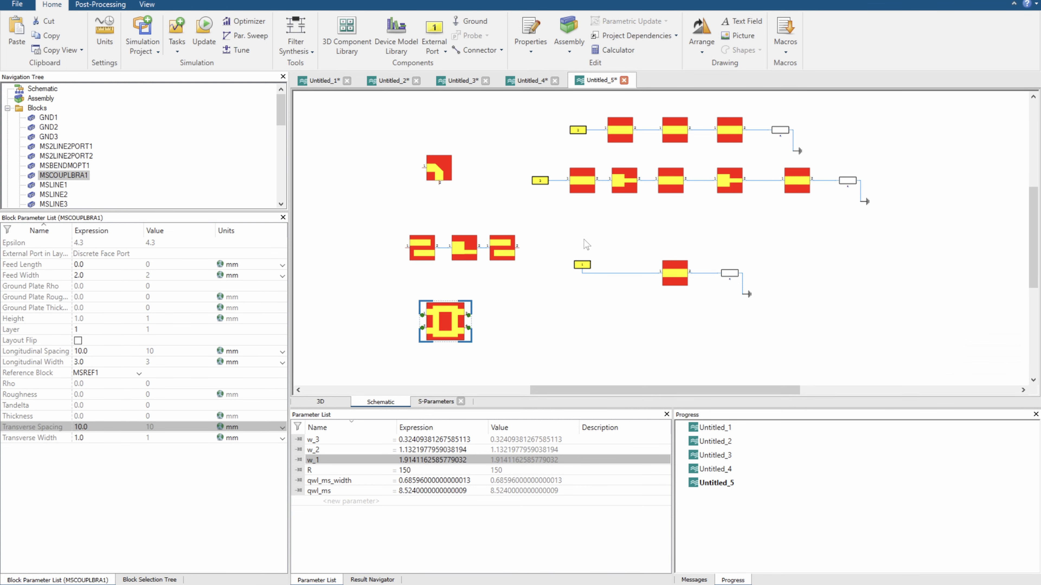